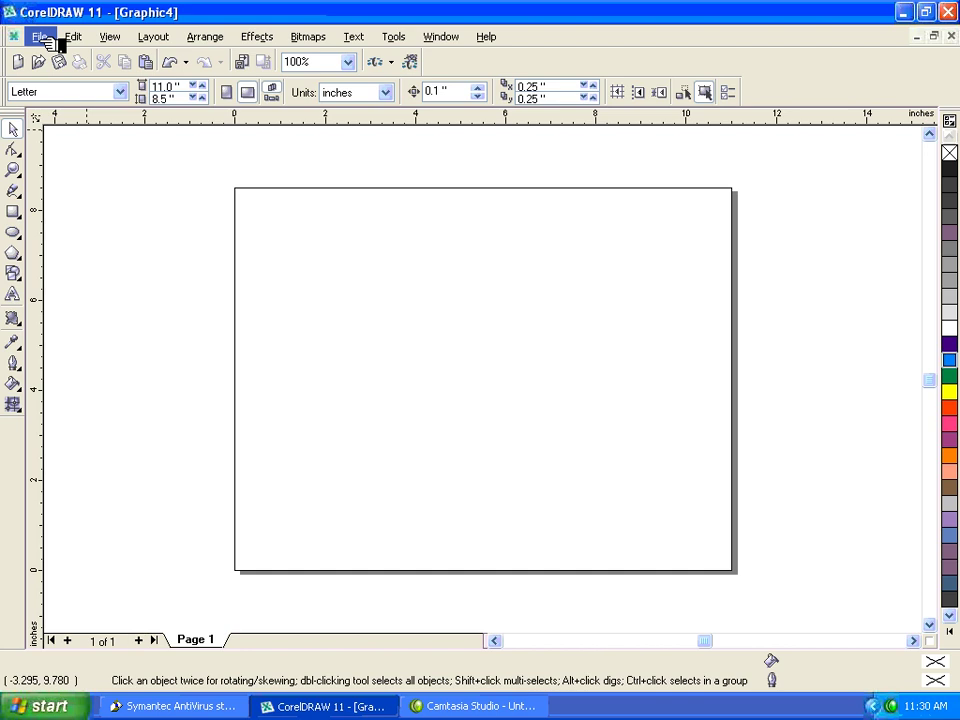
# Step: Create a new blank document and start another new document from a template
pyautogui.click(49, 42)
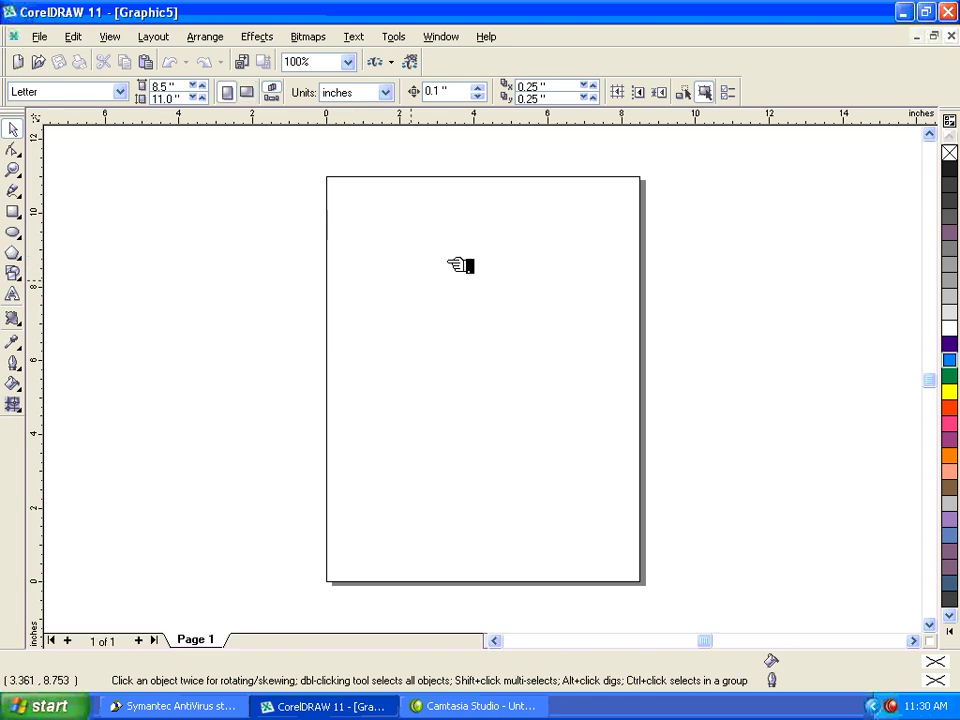
pyautogui.click(42, 37)
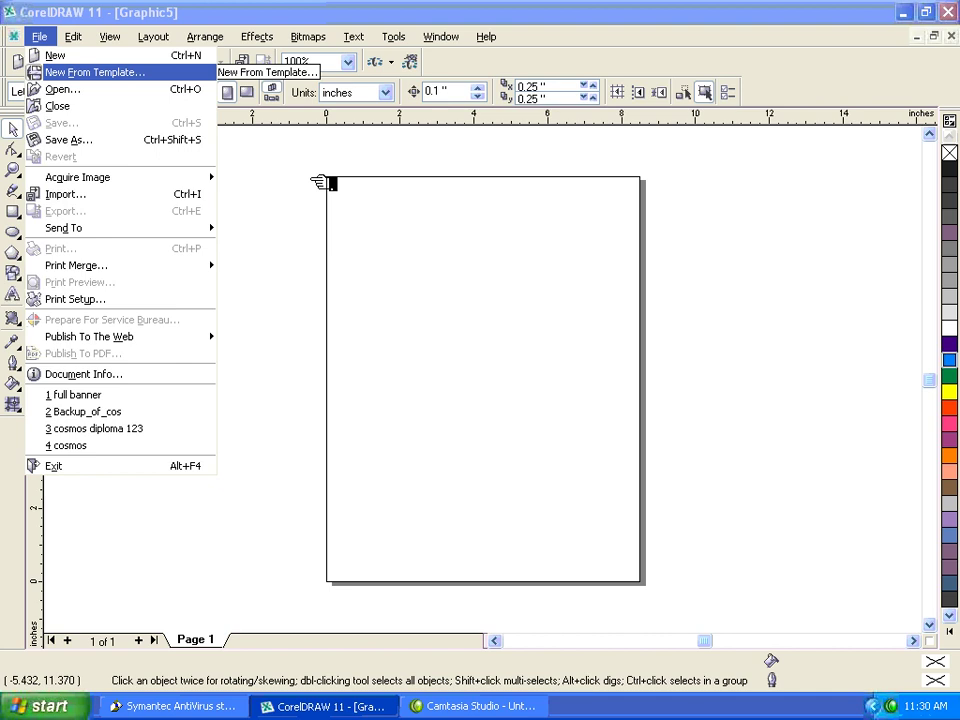
pyautogui.press('Return')
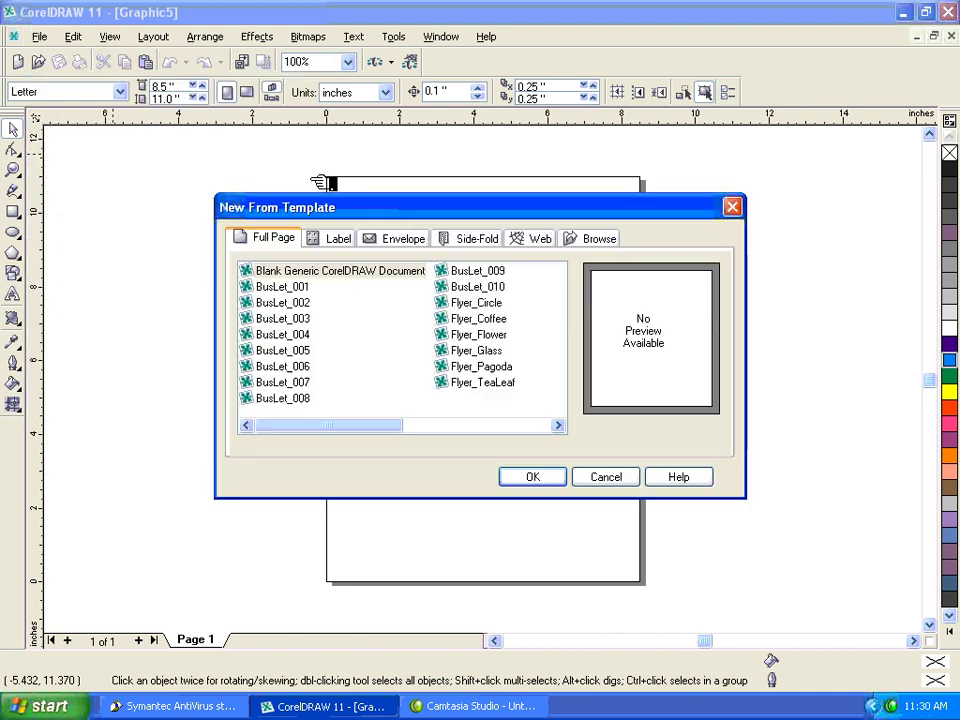
pyautogui.moveTo(383, 220); pyautogui.dragTo(358, 196)
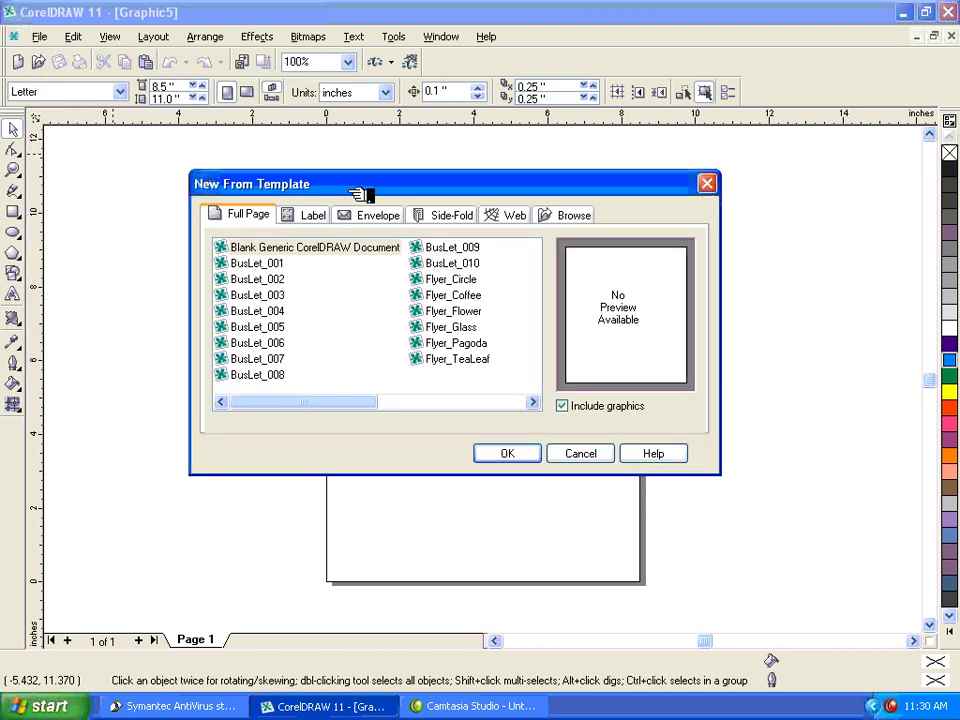
# Step: Browse the envelope templates and create the document from BusEnv_008 with its graphics included
pyautogui.click(368, 215)
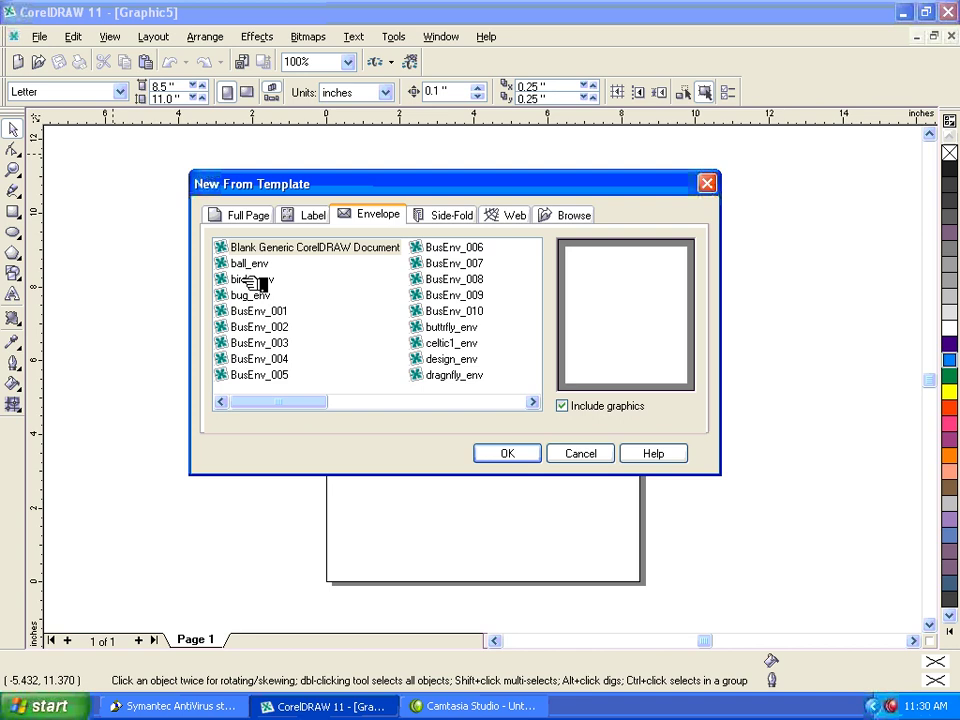
pyautogui.press('Down')
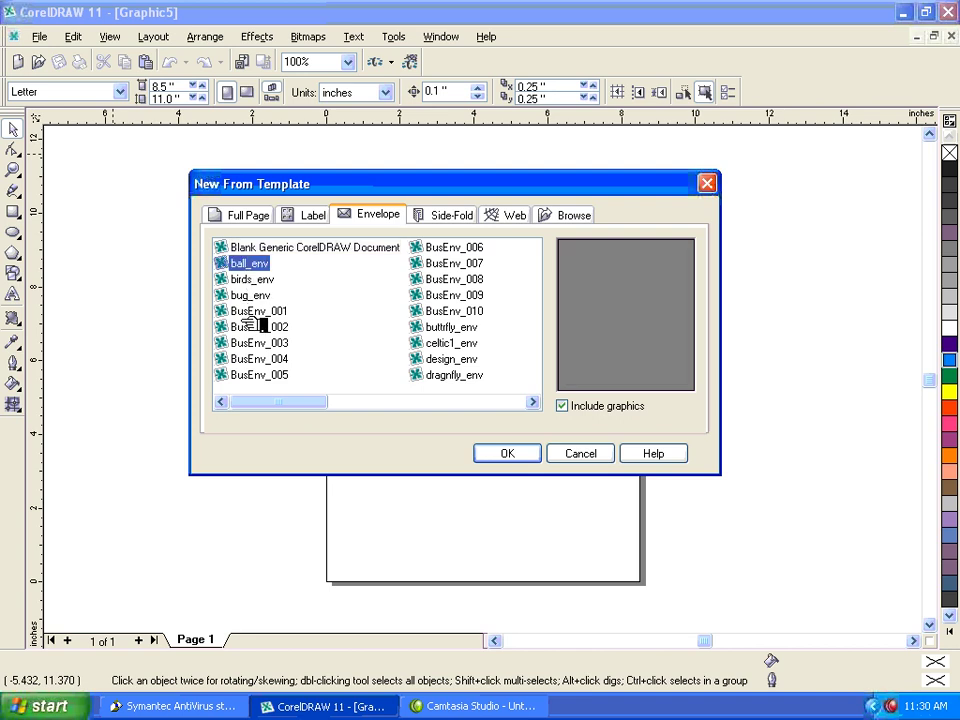
pyautogui.click(259, 327)
pyautogui.click(259, 359)
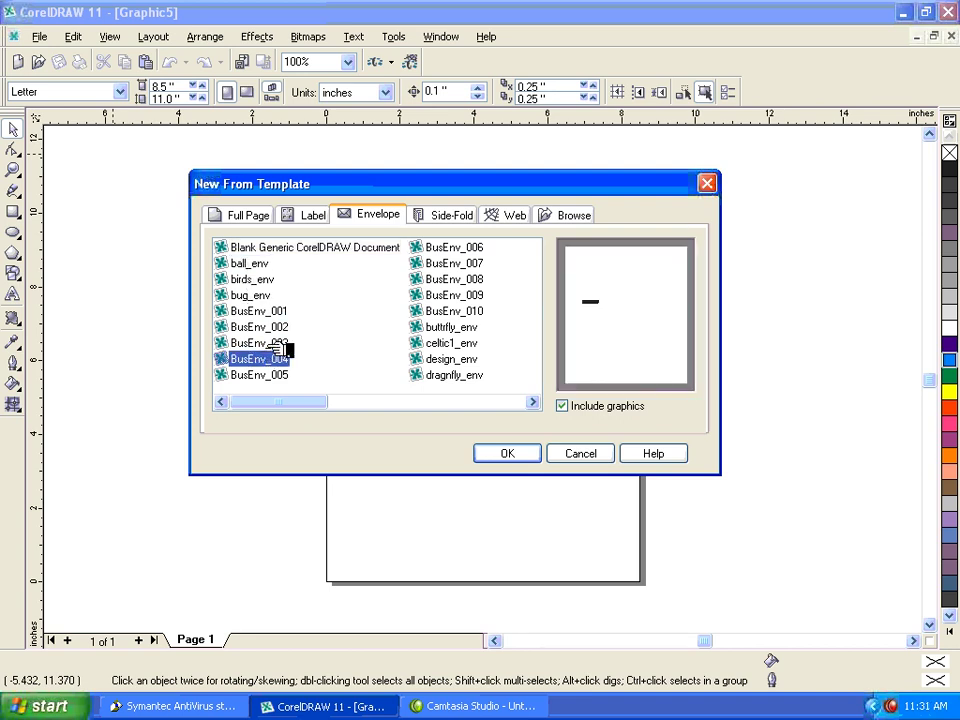
pyautogui.click(462, 280)
pyautogui.click(450, 263)
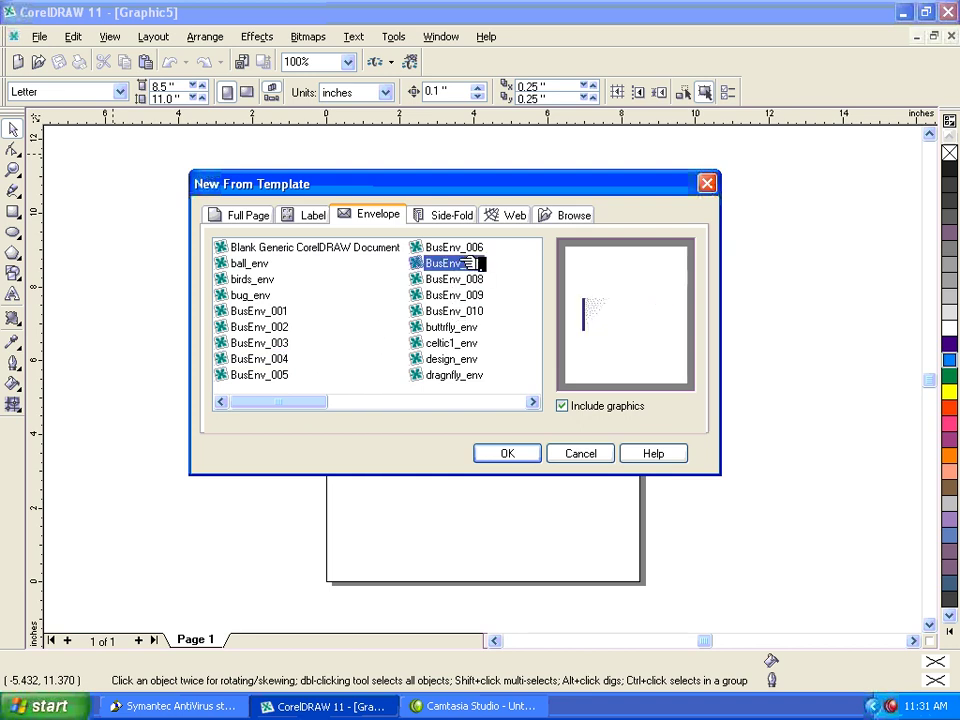
pyautogui.click(470, 279)
pyautogui.click(508, 454)
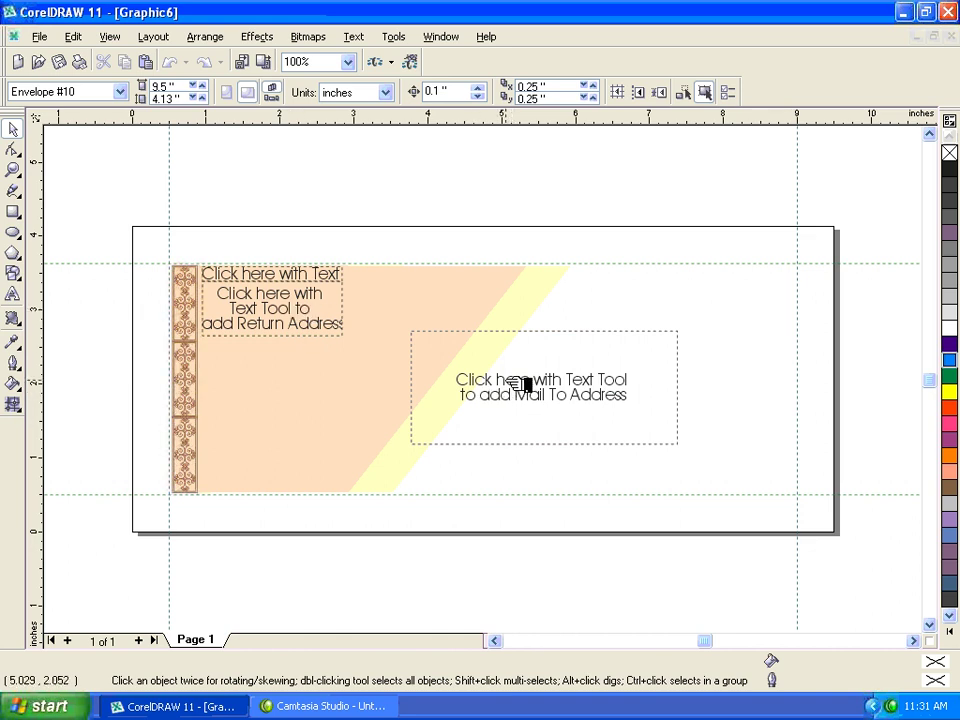
# Step: Replace the Mail To Address placeholder with the lines "dsdhfjskdfsdkhfjksdfhhdjkfhsdkjfsd", "dfjksdhfsd" and "dlfsdfs"
pyautogui.click(545, 408)
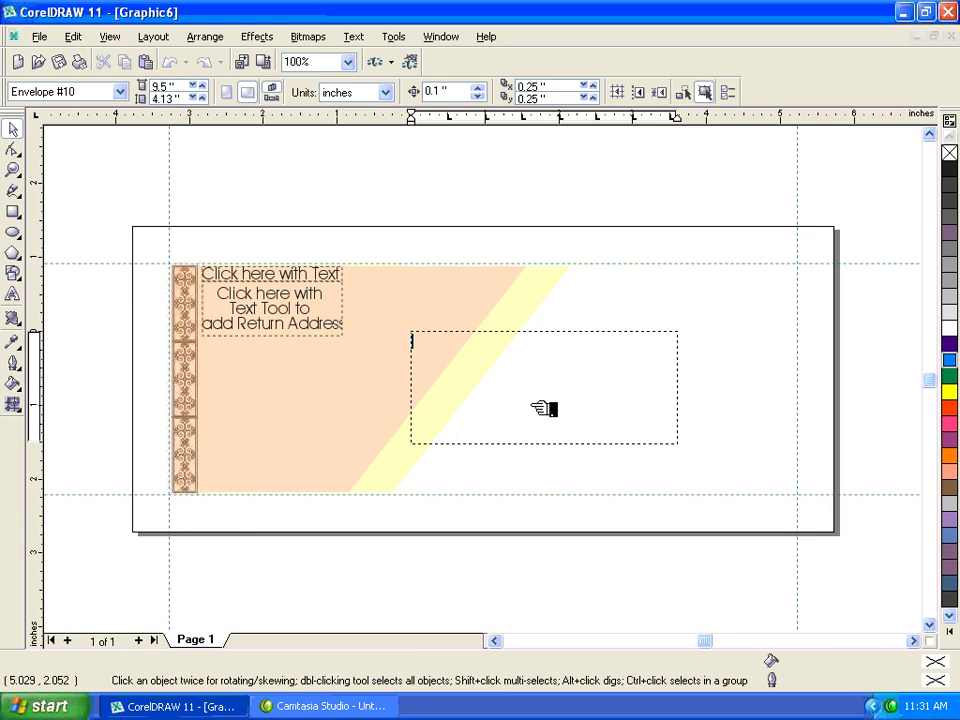
pyautogui.write('dsdhfjskdfsdkhfjksdfhhdjkfhsdkjfsd')
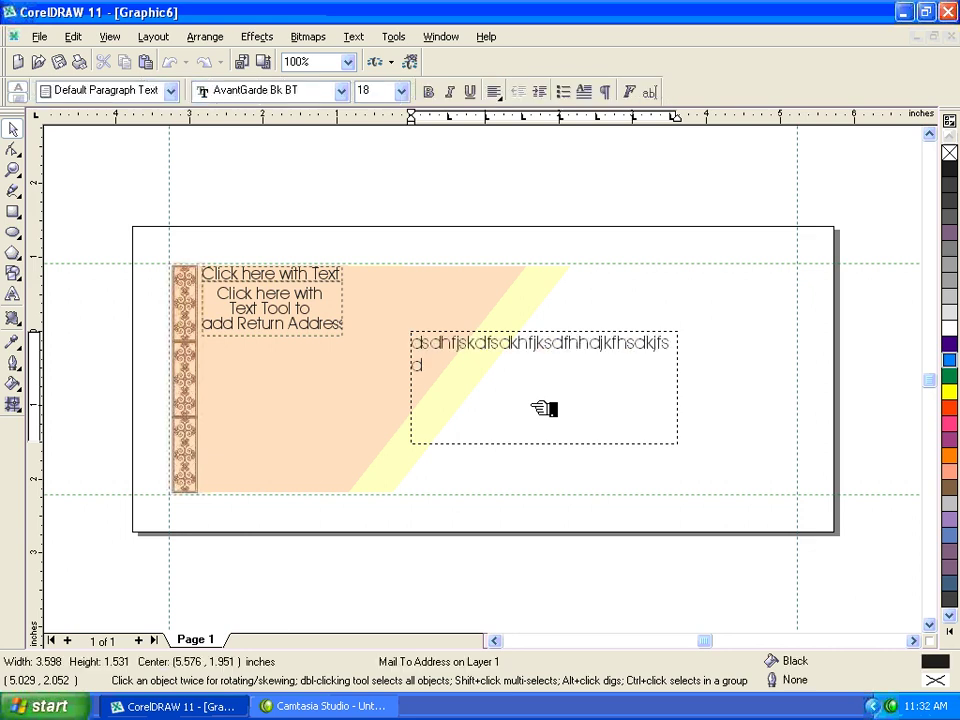
pyautogui.press('Return')
pyautogui.write('dfjksdhfsd')
pyautogui.press('Return')
pyautogui.write('dlfsdfs')
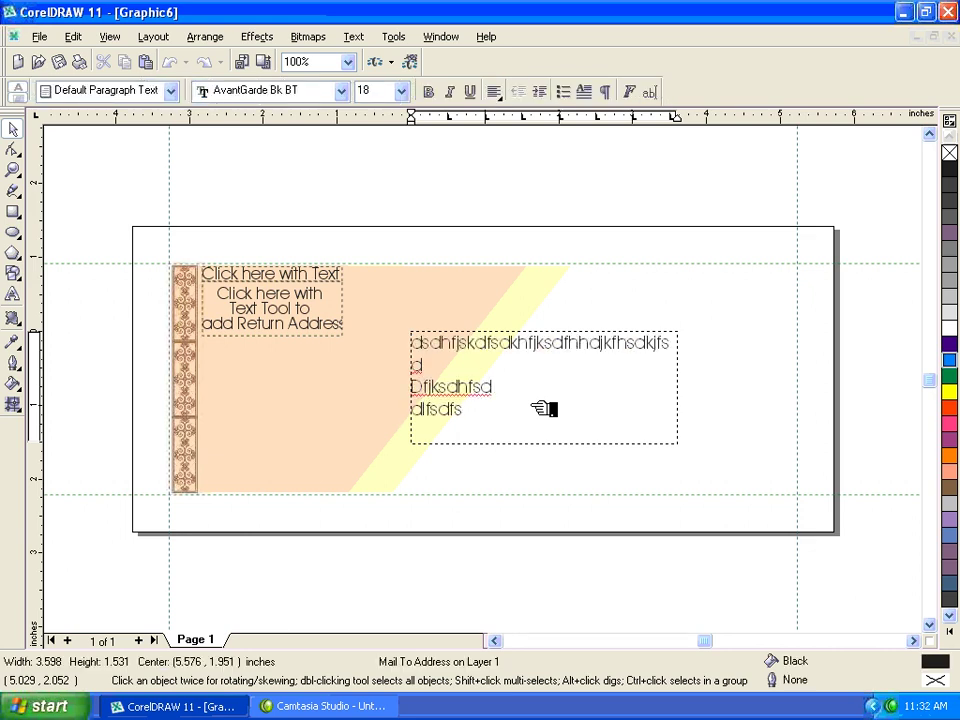
pyautogui.press('Return')
pyautogui.hotkey('ctrl', 'space')
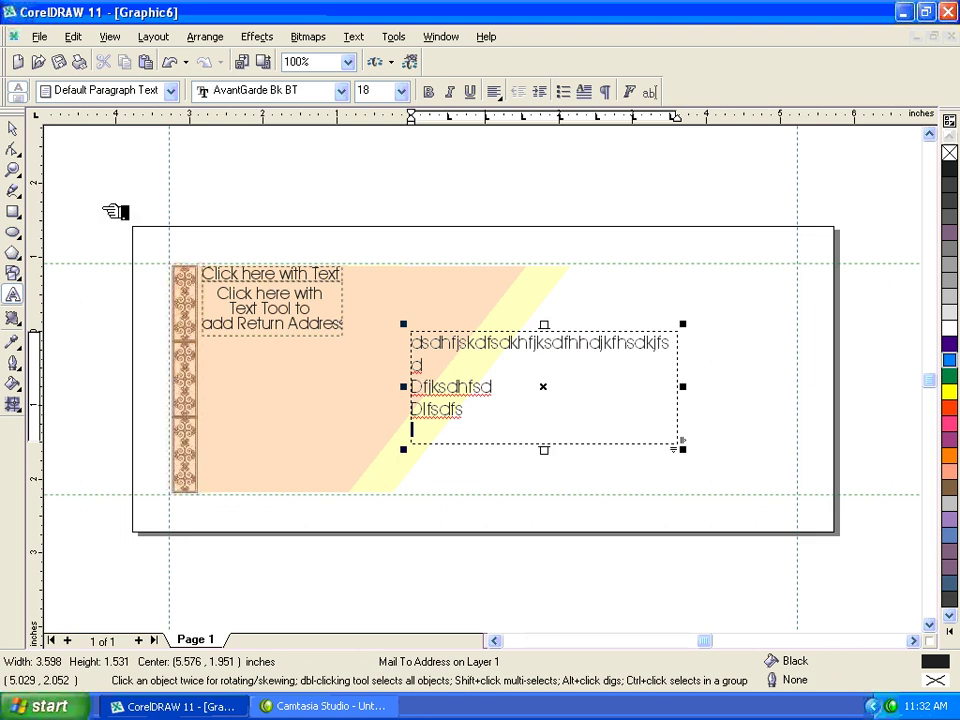
# Step: Try a solid green fill on the envelope's background rectangle and undo it
pyautogui.click(304, 420)
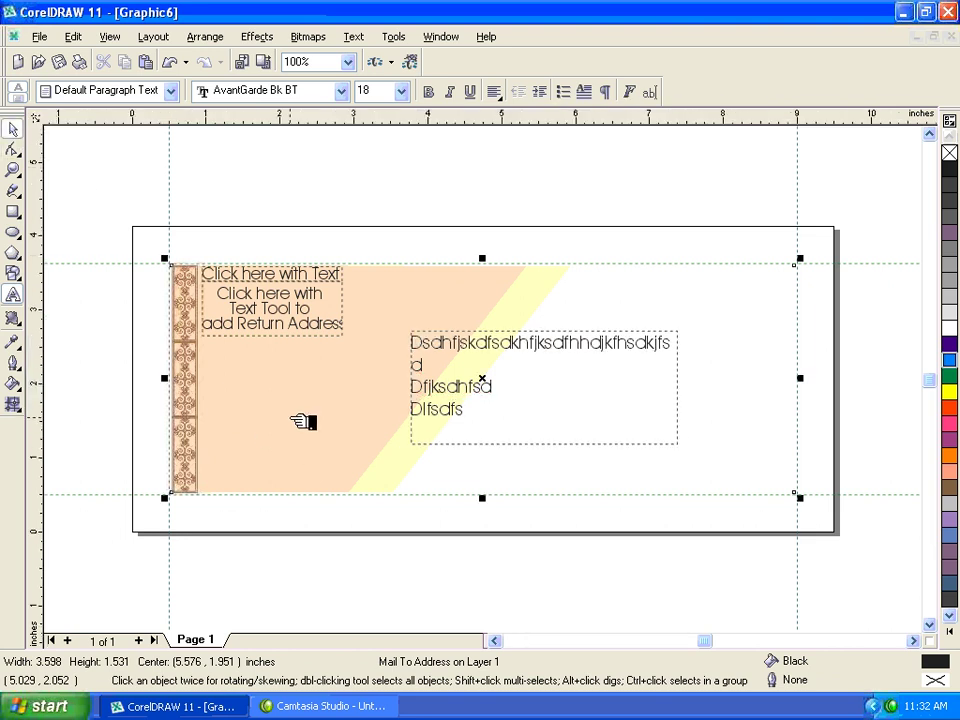
pyautogui.click(950, 376)
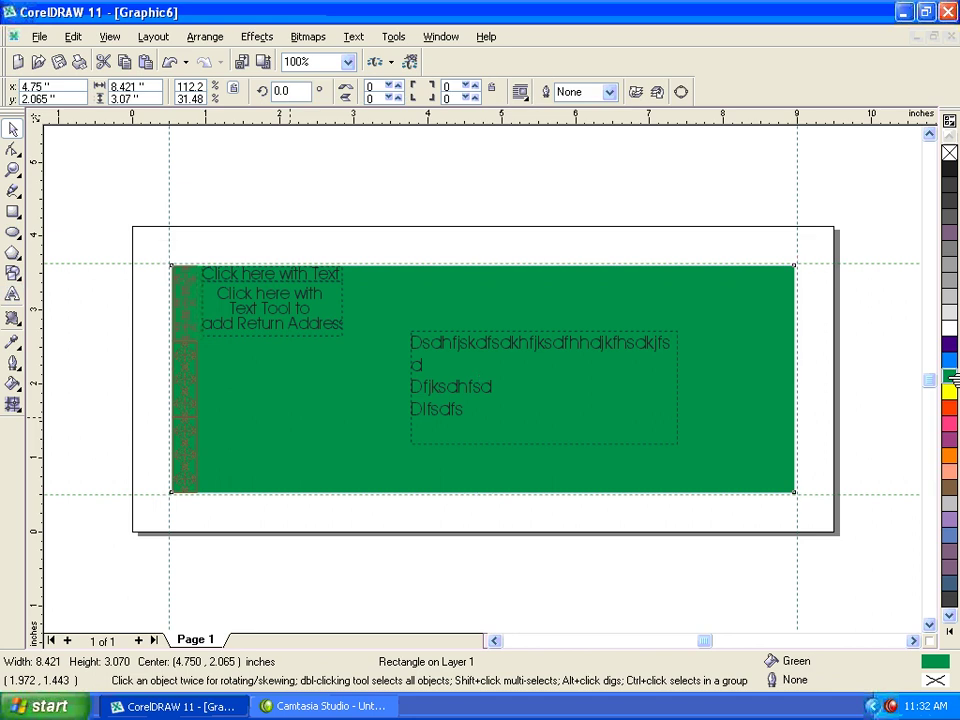
pyautogui.hotkey('ctrl', 'z')
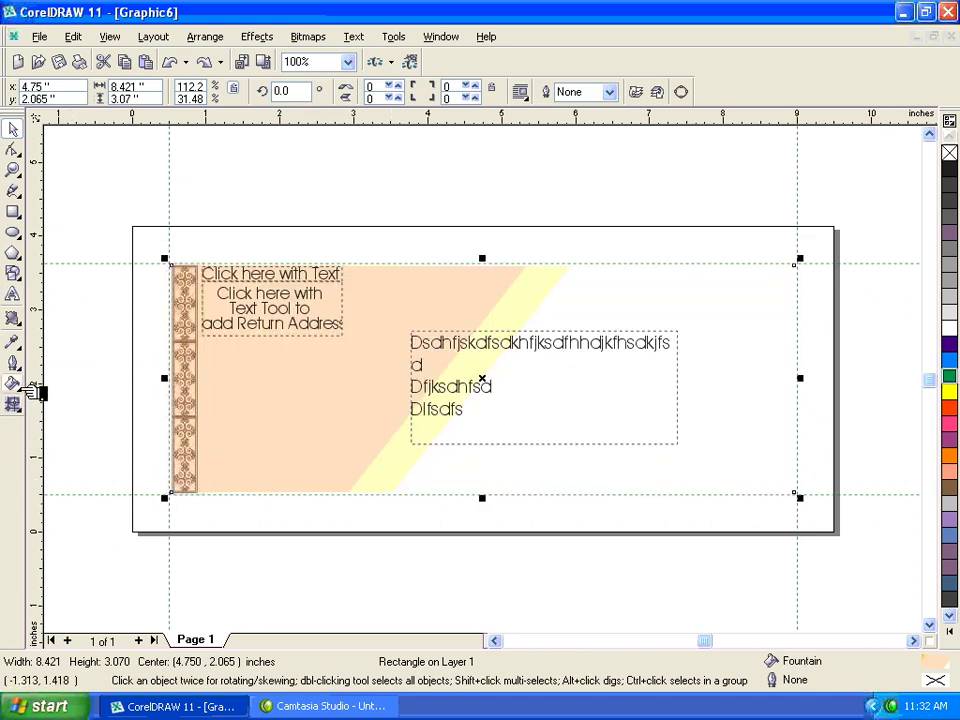
# Step: Set the 100% end colour of the background rectangle's custom linear fountain fill to blue
pyautogui.click(22, 388)
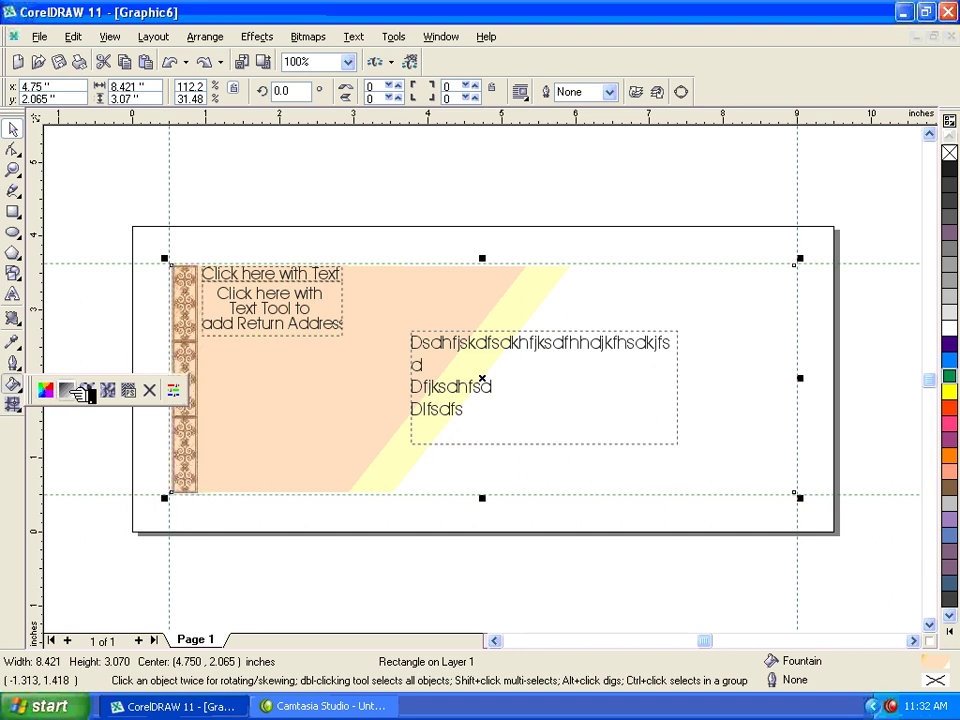
pyautogui.click(80, 392)
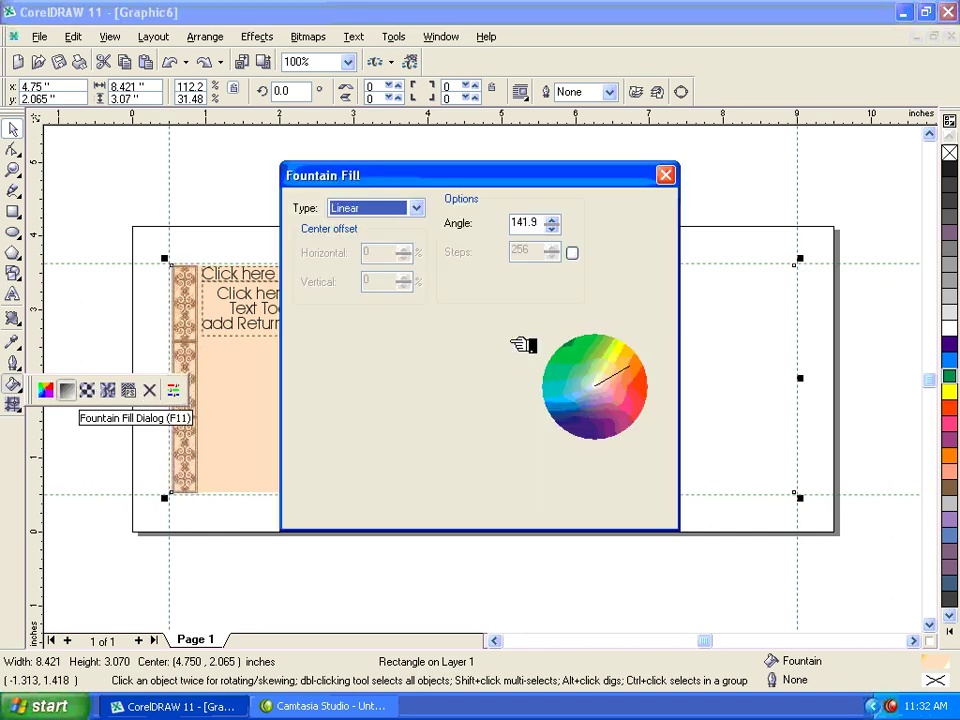
pyautogui.click(401, 338)
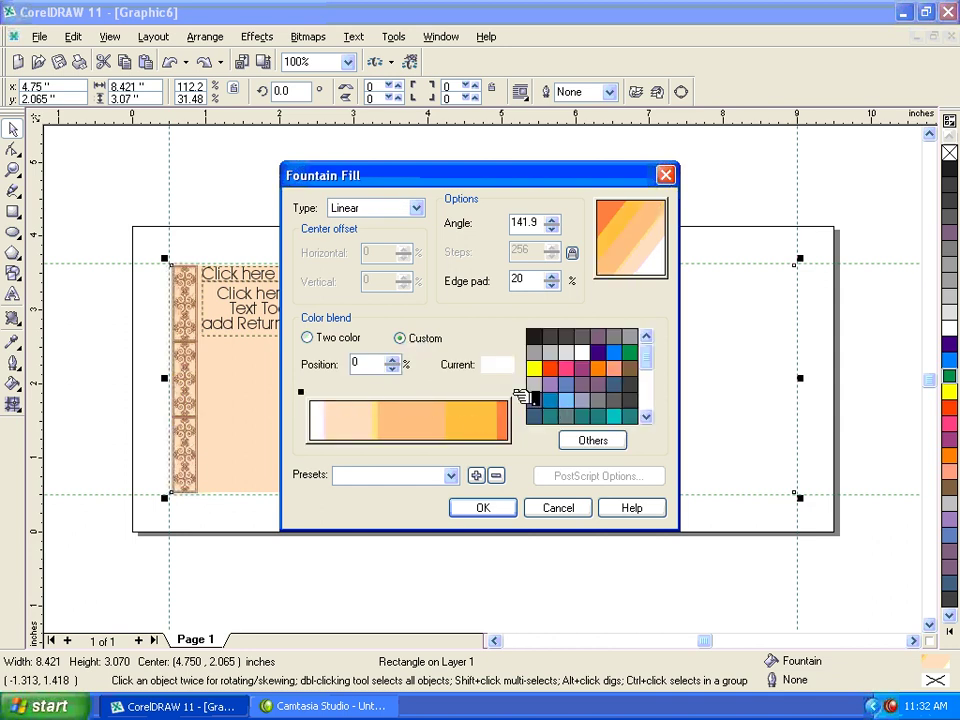
pyautogui.click(516, 392)
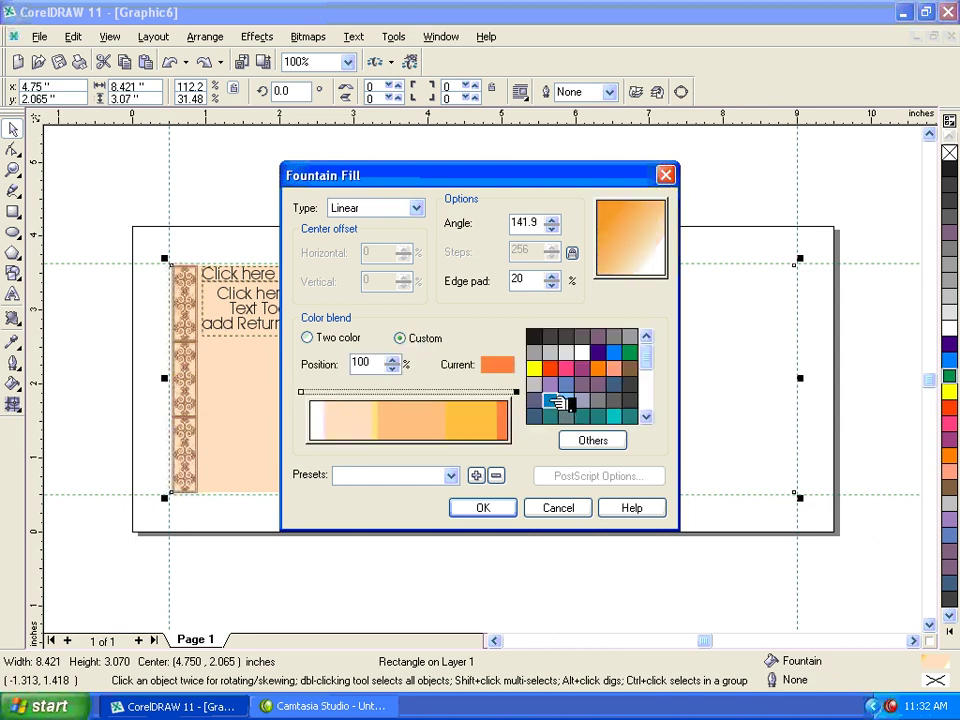
pyautogui.click(552, 400)
pyautogui.click(486, 507)
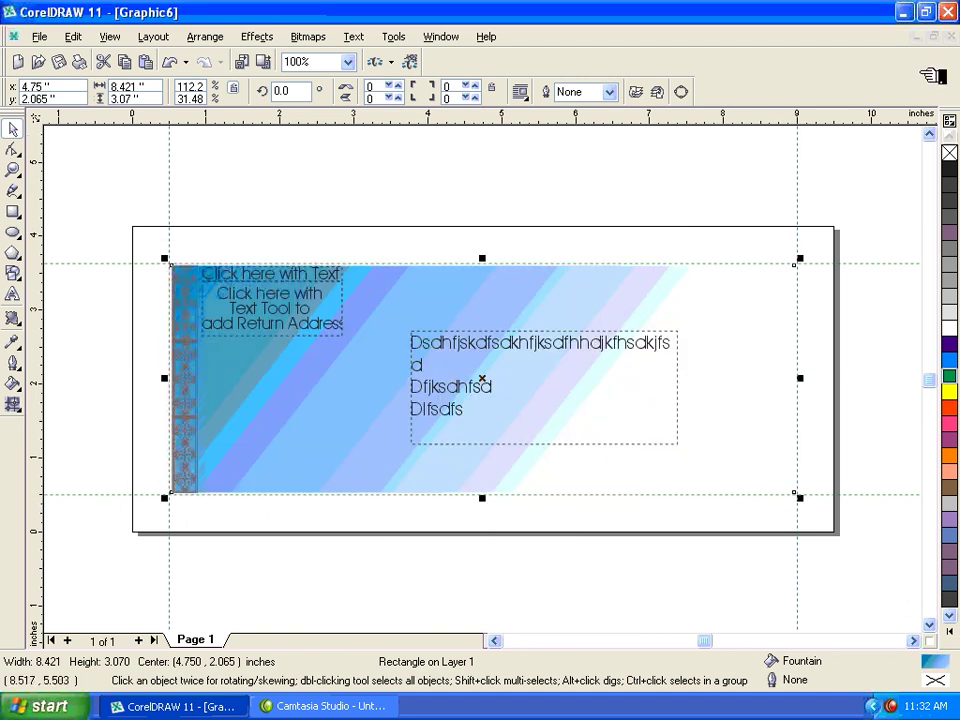
# Step: Close the envelope document without saving the changes
pyautogui.hotkey('ctrl', 'F4')
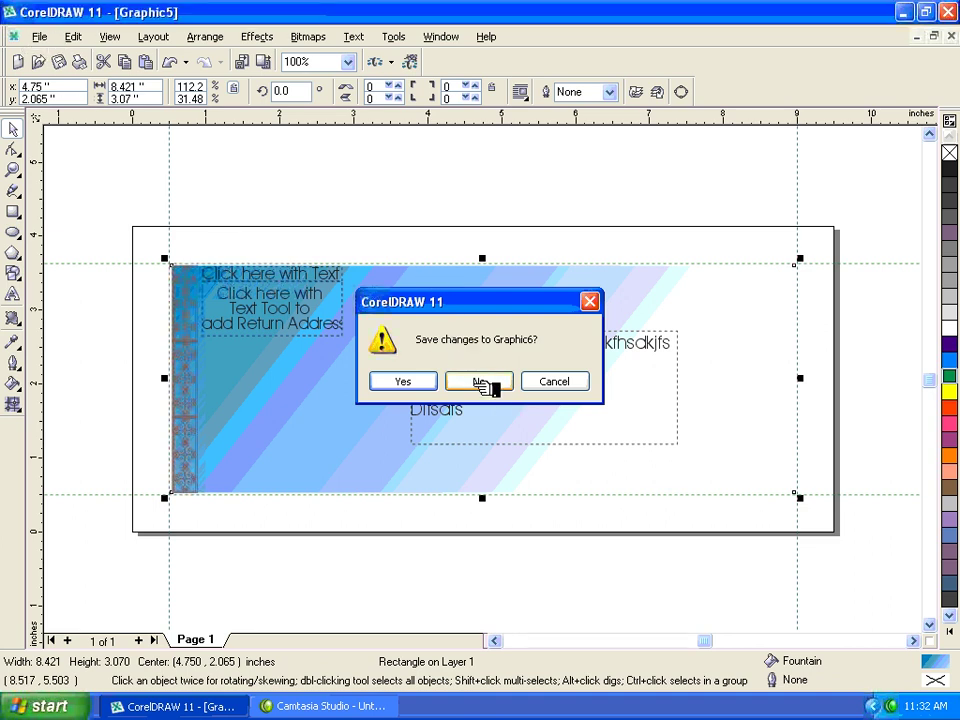
pyautogui.click(482, 383)
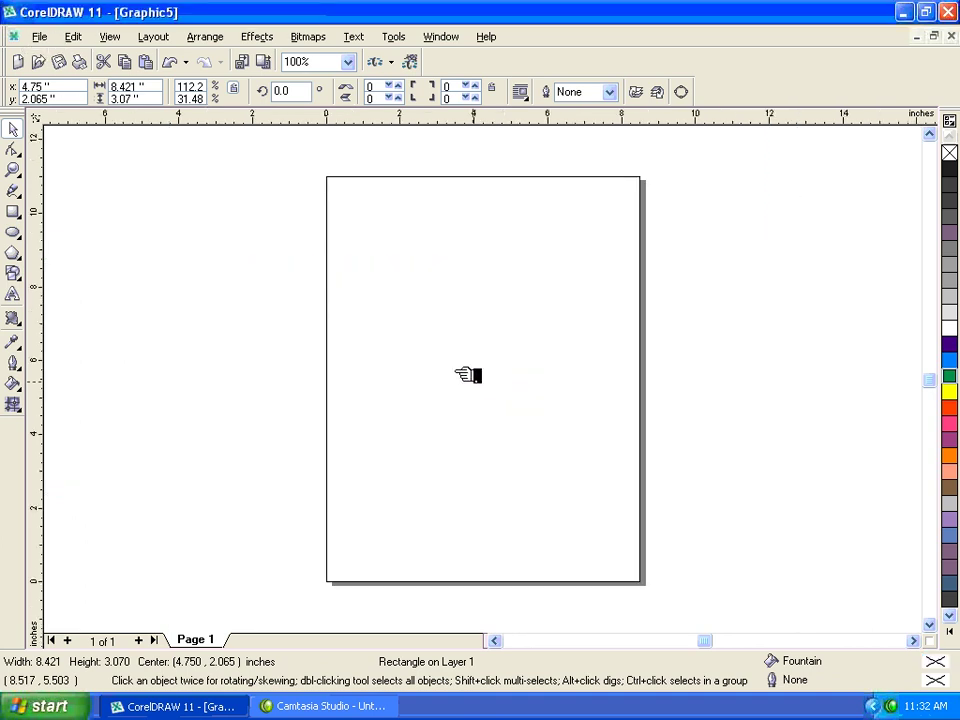
# Step: Browse the Side-Fold templates and create a new document from birds_card with its graphics included
pyautogui.click(45, 40)
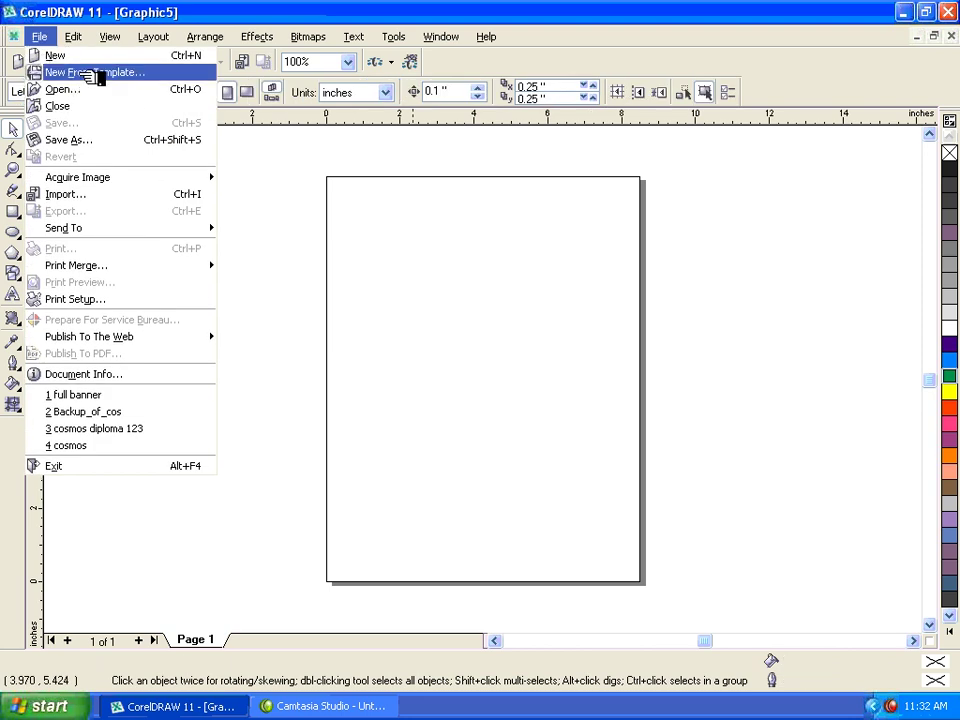
pyautogui.press('Return')
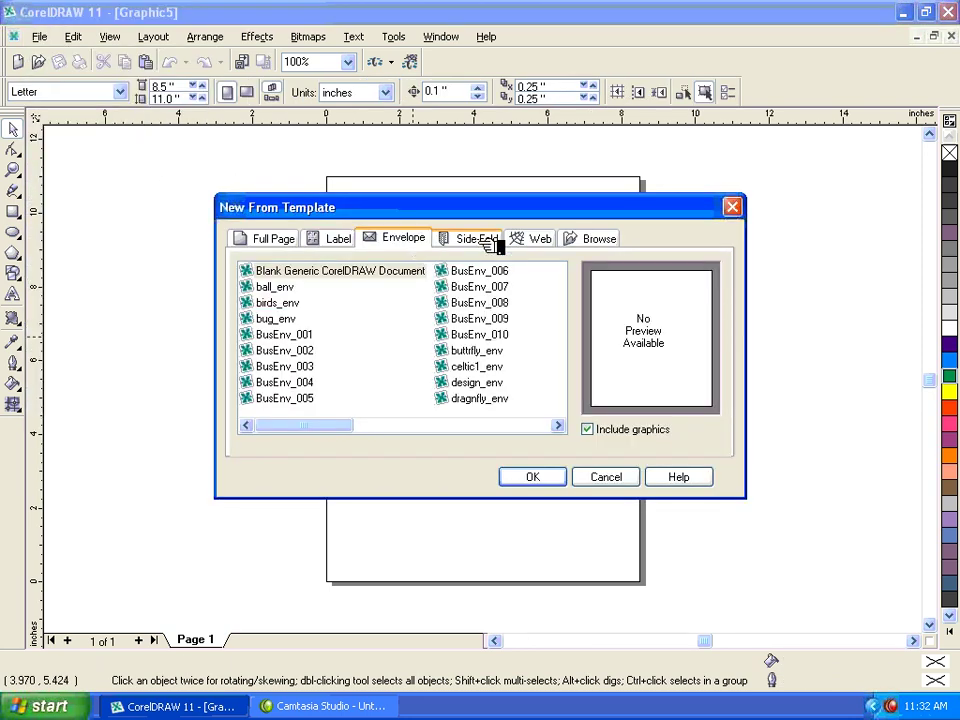
pyautogui.click(489, 243)
pyautogui.click(486, 287)
pyautogui.click(276, 303)
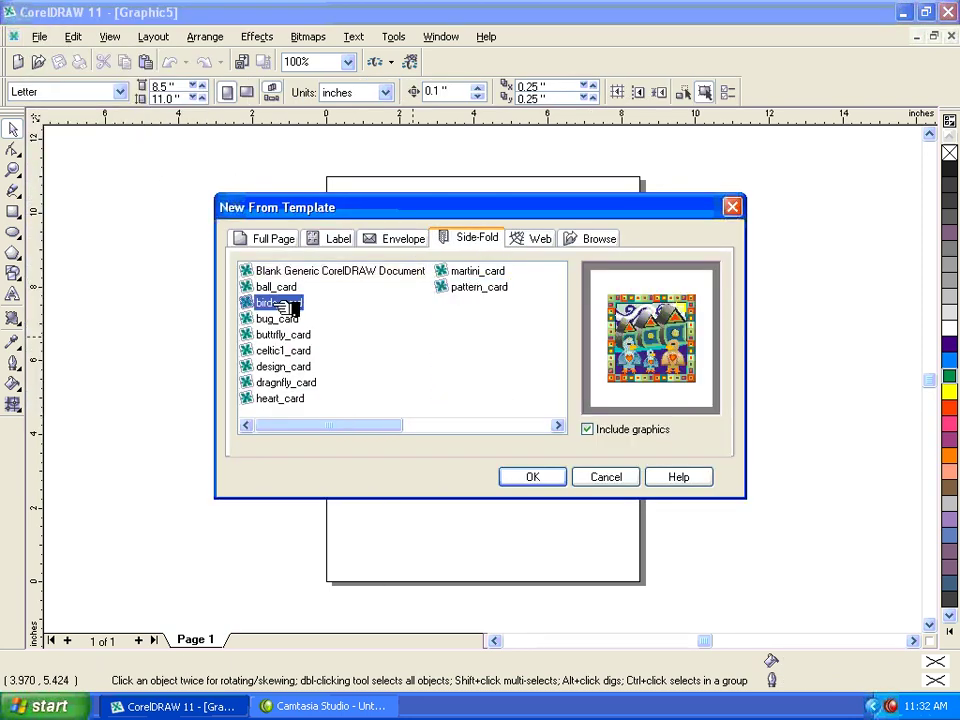
pyautogui.click(285, 350)
pyautogui.click(298, 367)
pyautogui.click(298, 304)
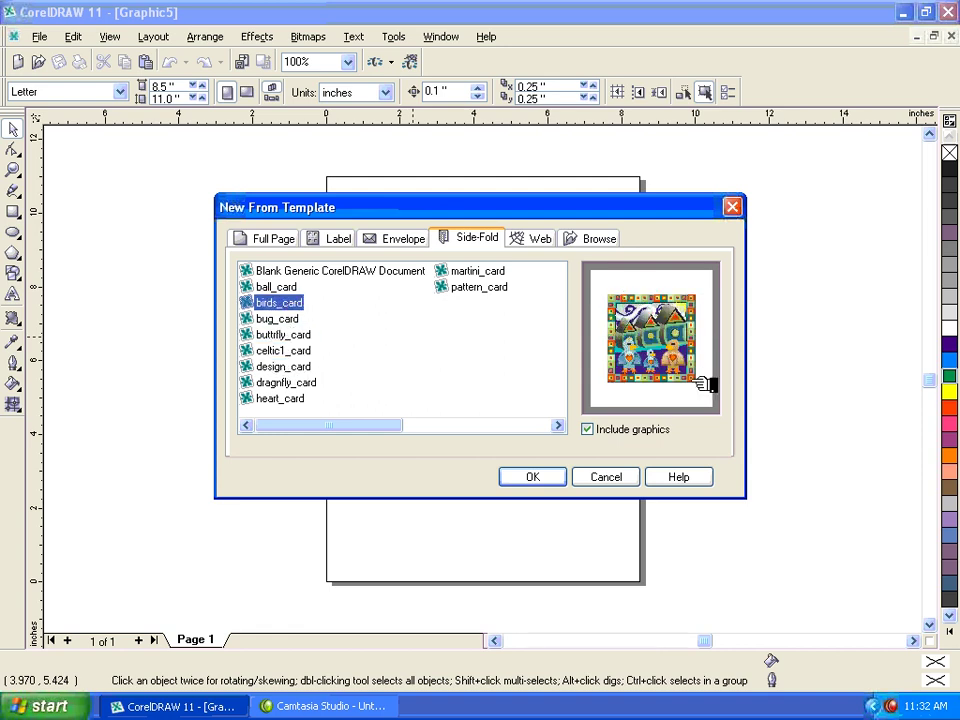
pyautogui.click(554, 476)
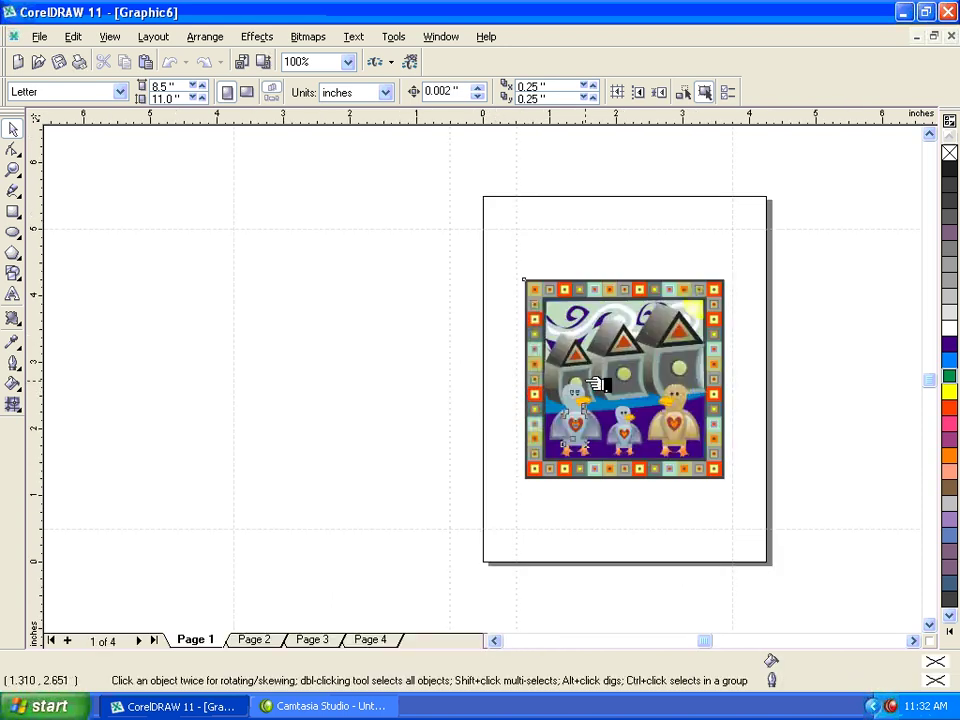
# Step: Ungroup the birds illustration on Page 1 and deselect its objects
pyautogui.click(602, 381)
pyautogui.hotkey('shift', 'F2')
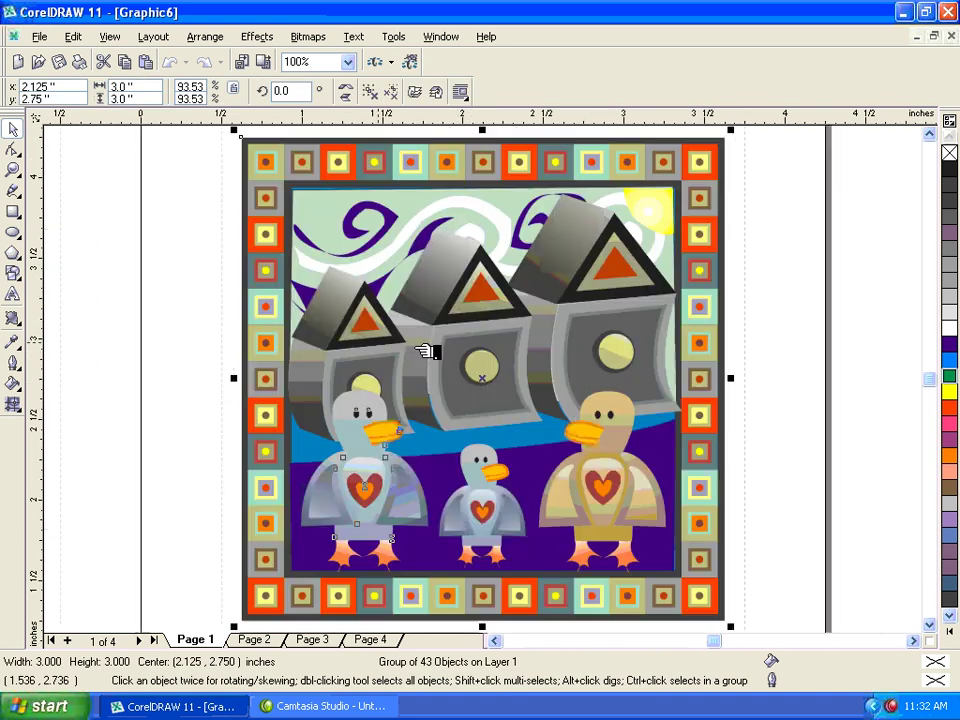
pyautogui.press('Escape')
pyautogui.click(322, 217)
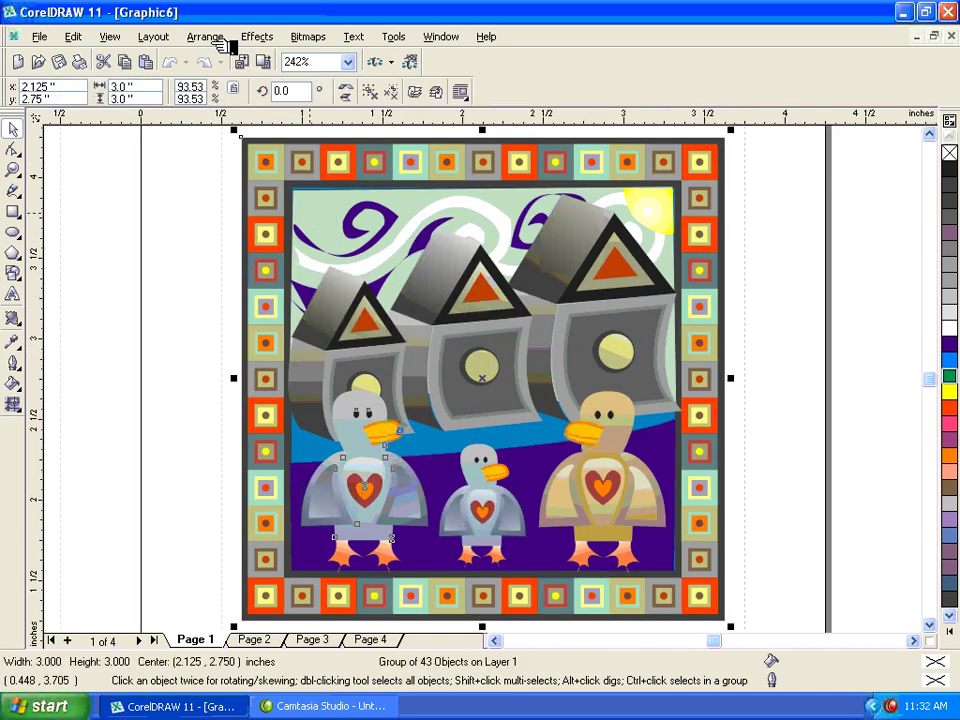
pyautogui.click(219, 42)
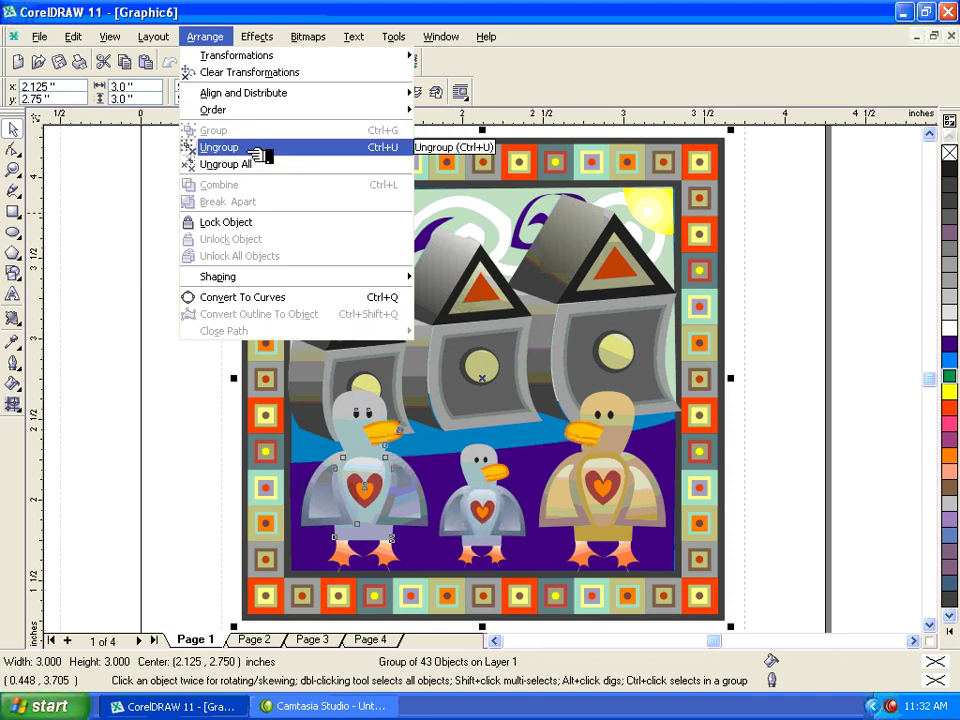
pyautogui.click(257, 155)
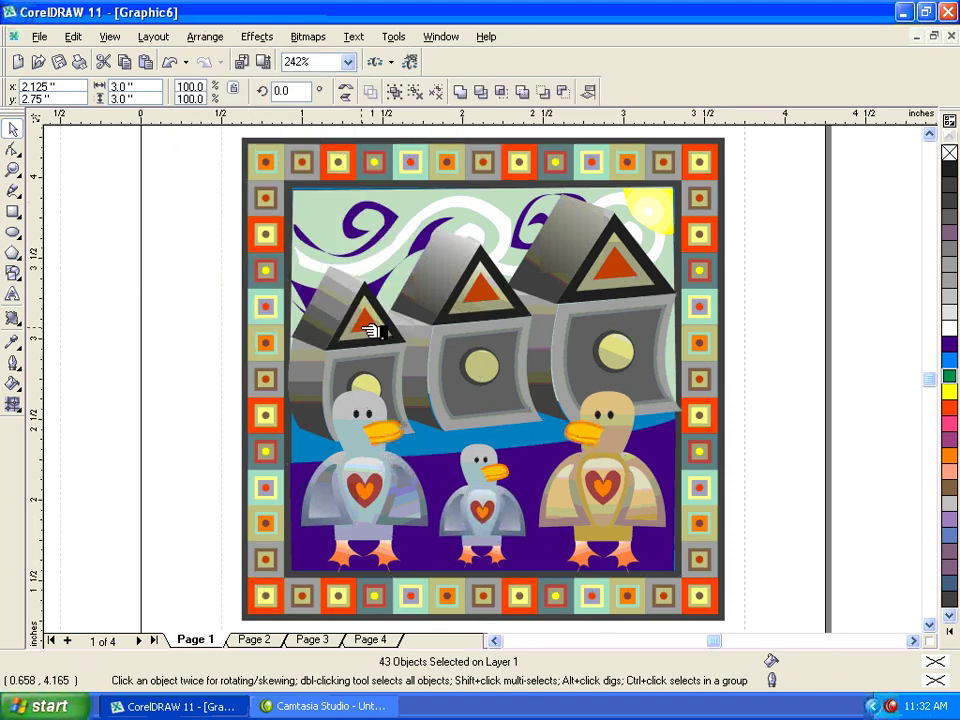
pyautogui.press('Escape')
# Step: Move the orange, beige and black gable triangles of the leftmost birdhouse out to the blank area left of the illustration
pyautogui.moveTo(383, 331); pyautogui.dragTo(205, 256)
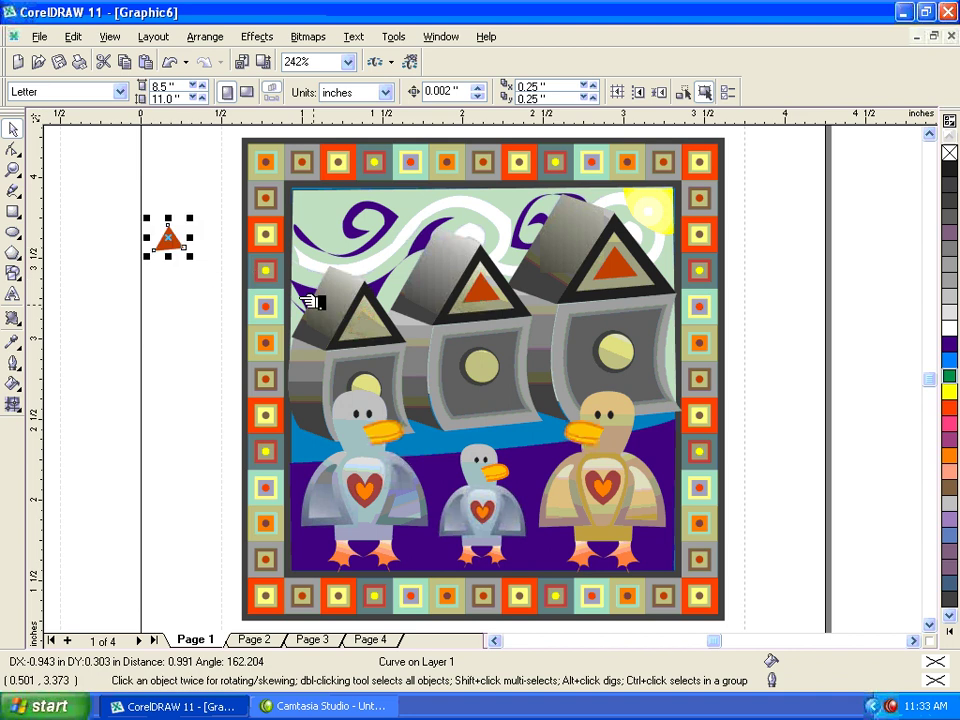
pyautogui.moveTo(360, 327); pyautogui.dragTo(160, 345)
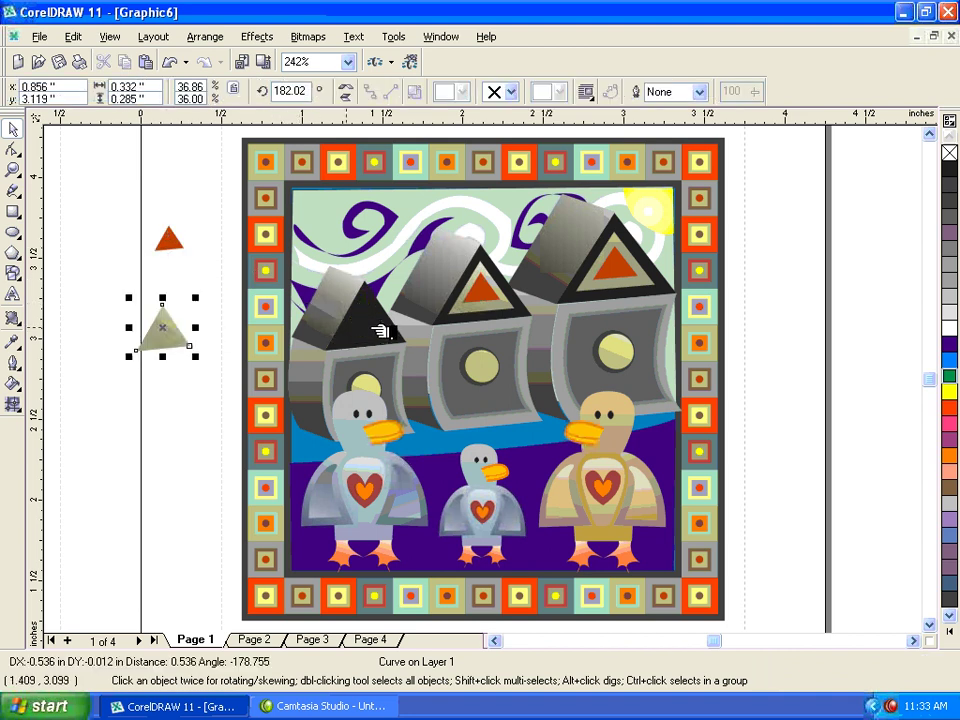
pyautogui.moveTo(393, 331); pyautogui.dragTo(190, 332)
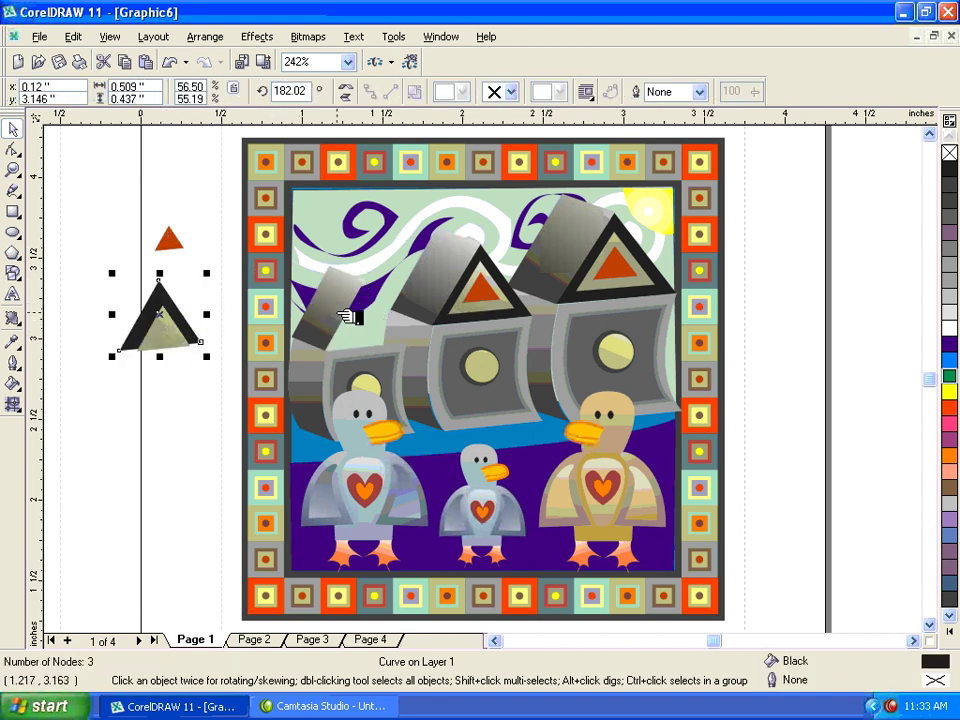
# Step: Move the leftmost birdhouse's grey roof panel out of the illustration, and undo all the moves of its roof and gable pieces
pyautogui.moveTo(349, 317); pyautogui.dragTo(243, 317)
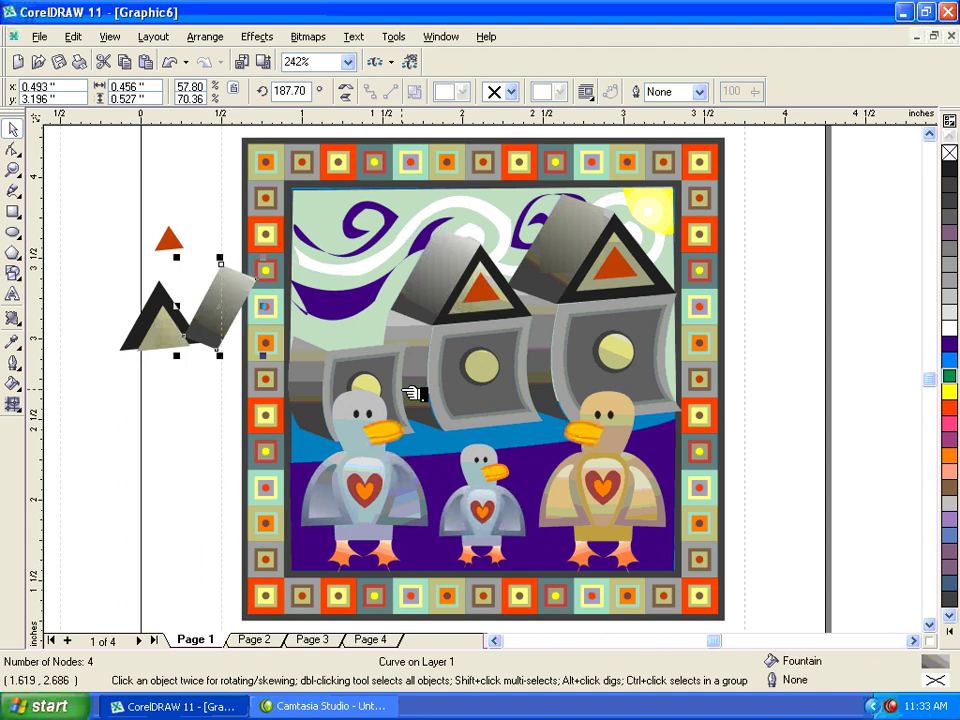
pyautogui.hotkey('ctrl', 'z')
pyautogui.hotkey('ctrl', 'z')
pyautogui.hotkey('ctrl', 'z')
pyautogui.hotkey('ctrl', 'z')
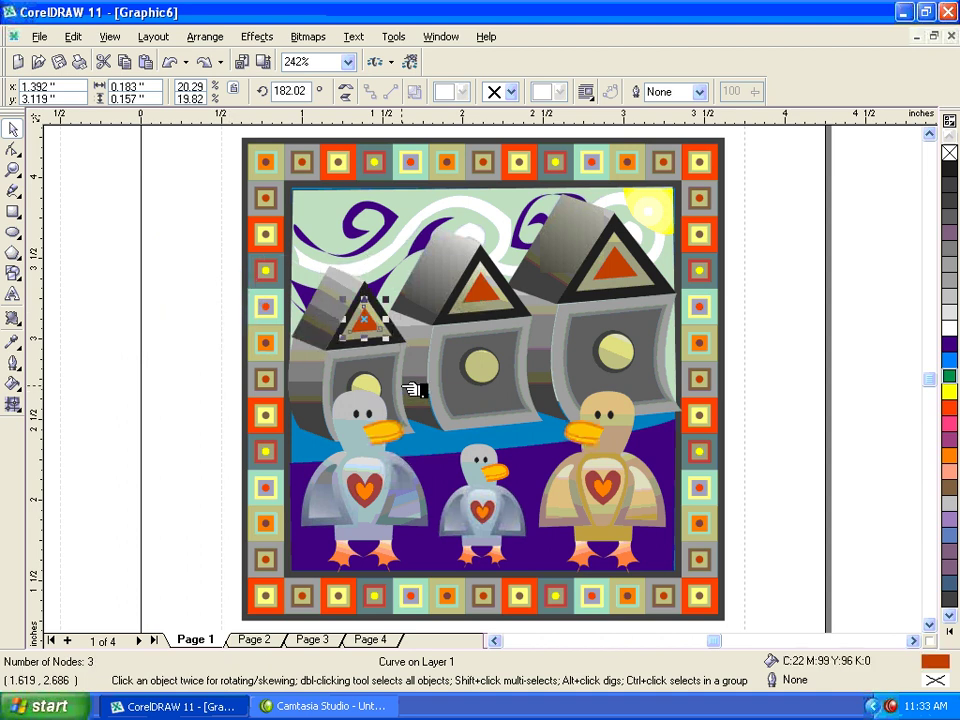
# Step: Move the large grey-blue bird out to the blank area left of the illustration and cut it
pyautogui.moveTo(363, 457); pyautogui.dragTo(145, 340)
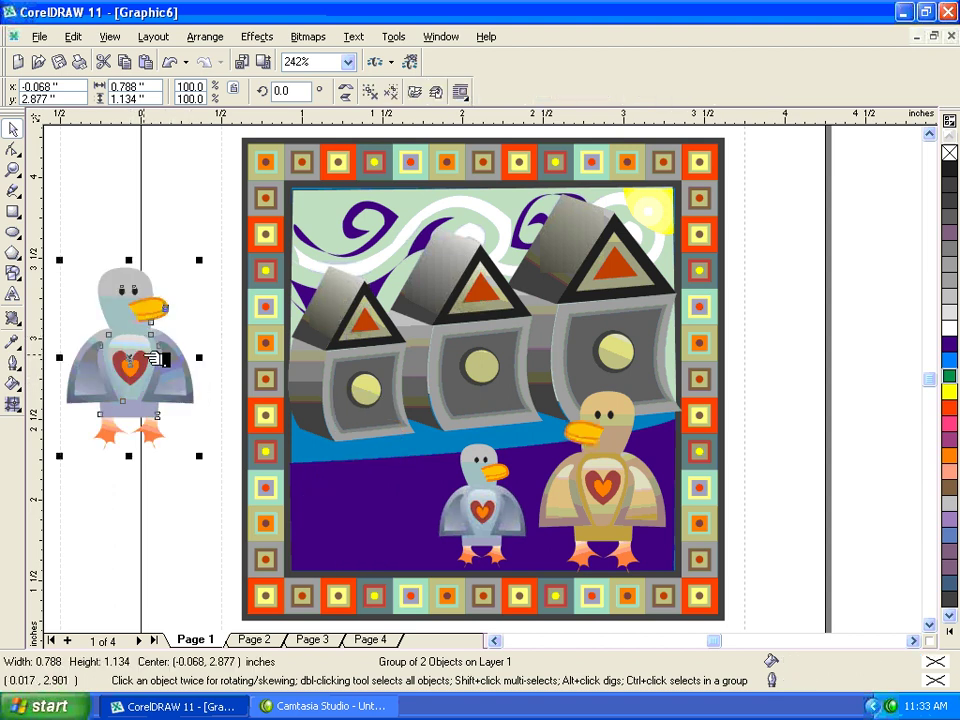
pyautogui.rightClick(155, 358)
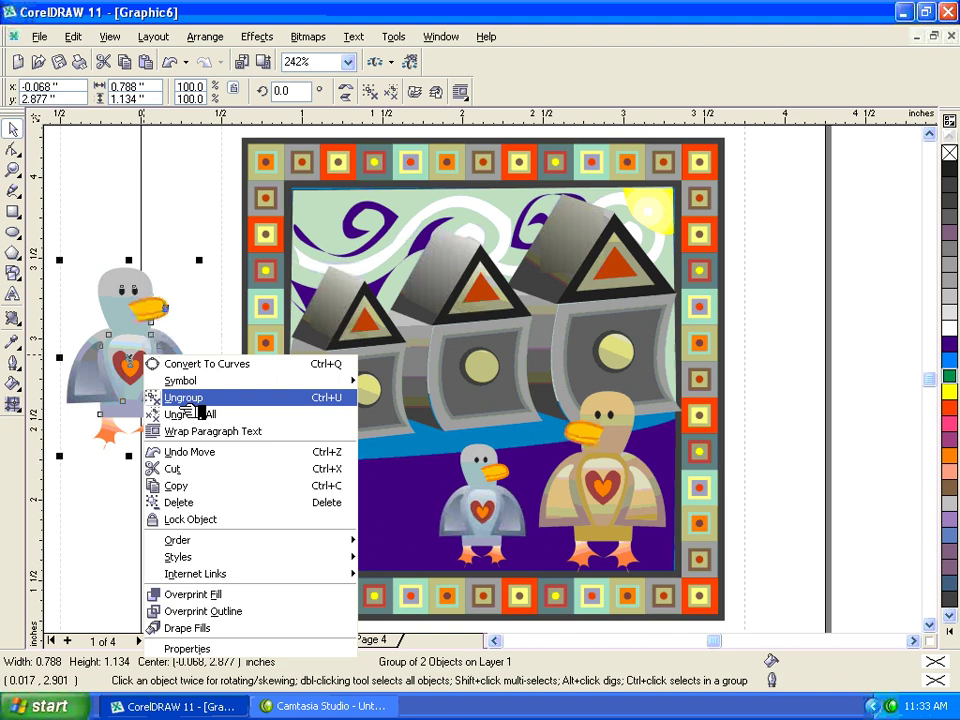
pyautogui.click(174, 468)
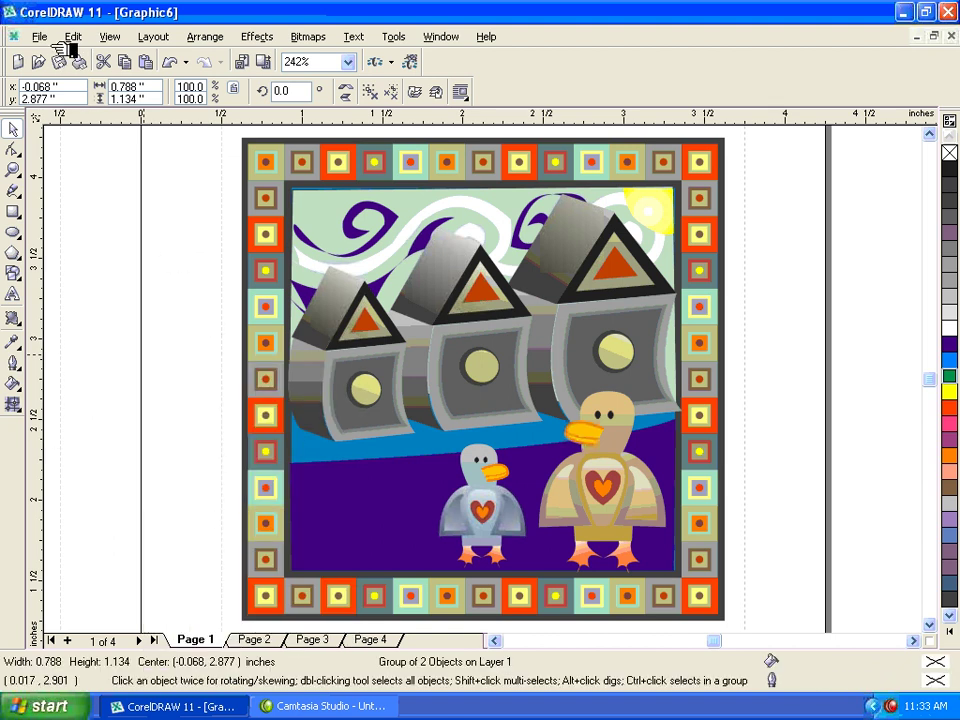
# Step: Paste the bird into a new blank document and enlarge it to about 4.13 by 5.95 inches
pyautogui.click(39, 36)
pyautogui.click(62, 57)
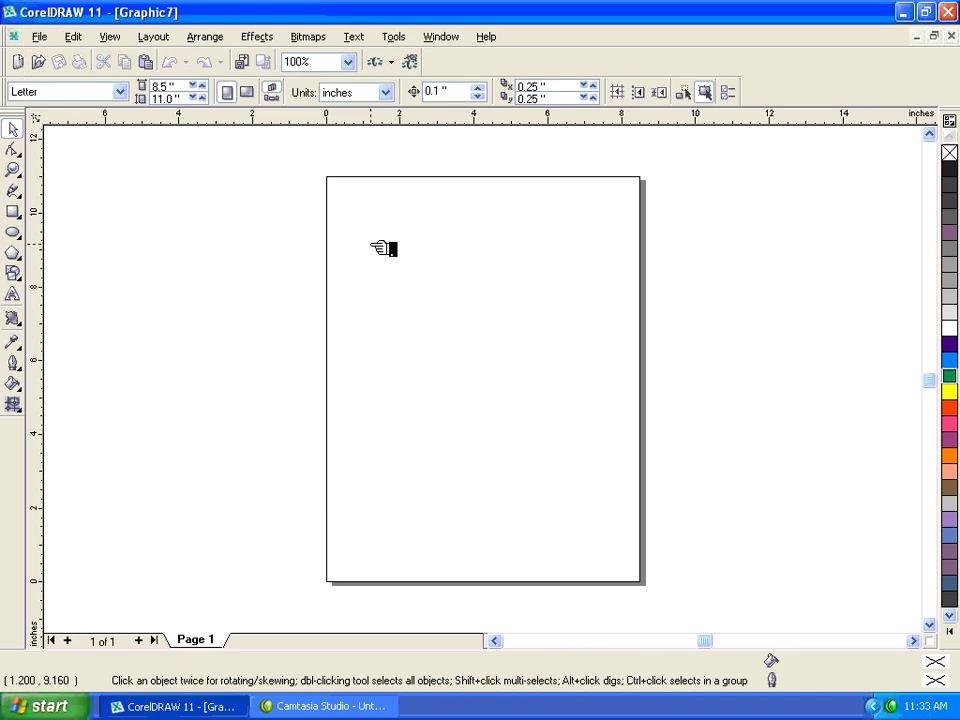
pyautogui.rightClick(383, 248)
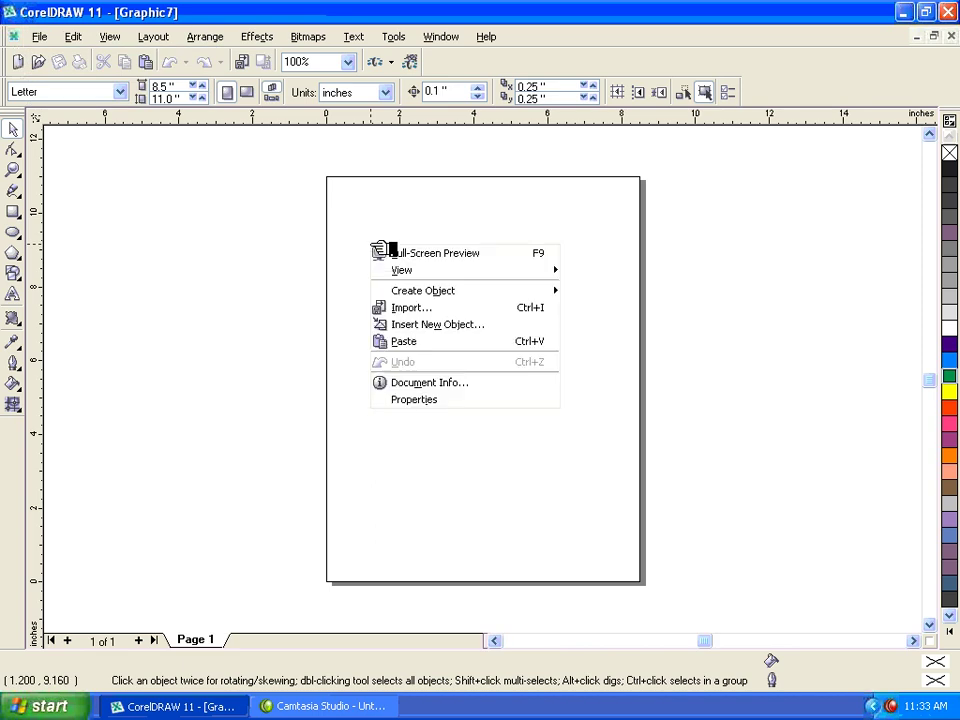
pyautogui.click(425, 343)
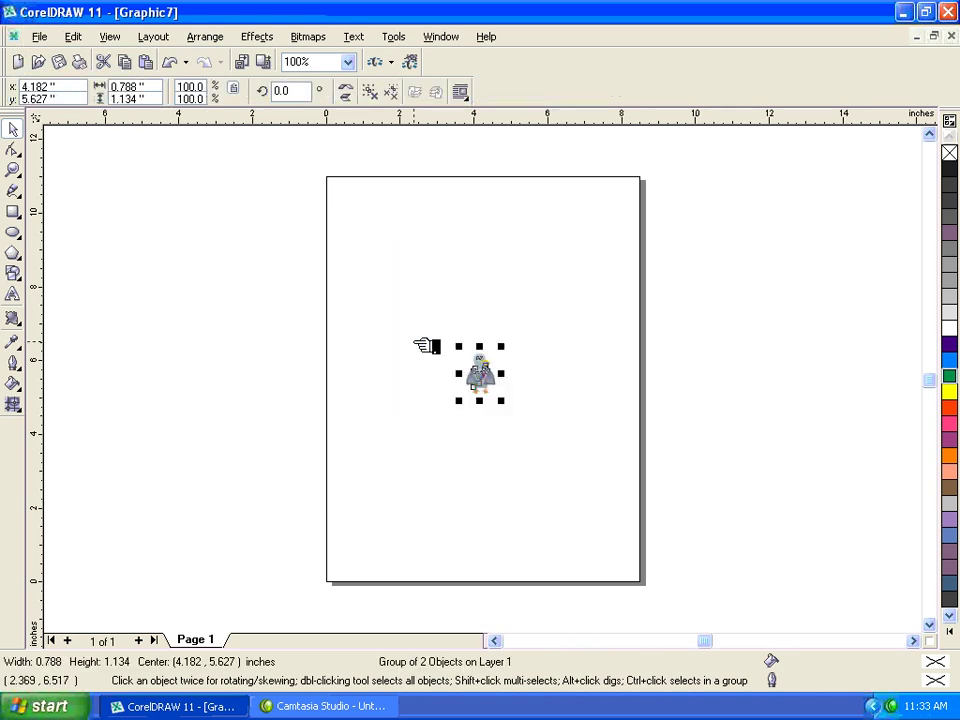
pyautogui.moveTo(501, 400); pyautogui.dragTo(642, 503)
pyautogui.moveTo(370, 256); pyautogui.dragTo(356, 206)
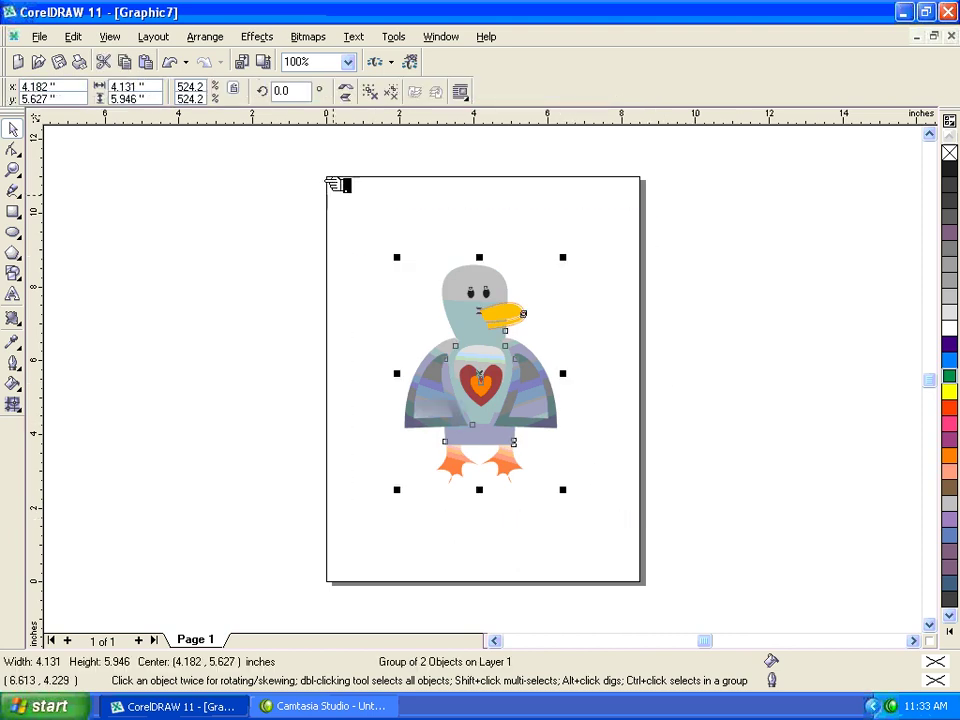
# Step: Try ungrouping the bird one level and moving its body away from the heart, and undo both changes
pyautogui.click(208, 36)
pyautogui.click(246, 148)
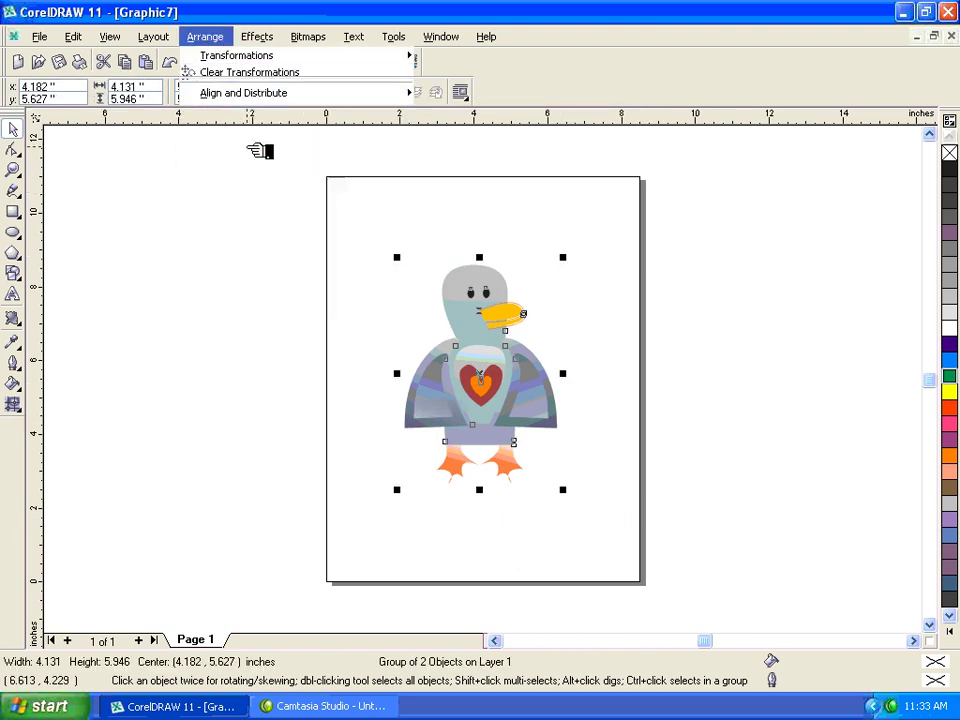
pyautogui.click(215, 204)
pyautogui.moveTo(483, 333); pyautogui.dragTo(350, 247)
pyautogui.moveTo(360, 303); pyautogui.dragTo(515, 365)
pyautogui.press('Escape')
pyautogui.click(428, 367)
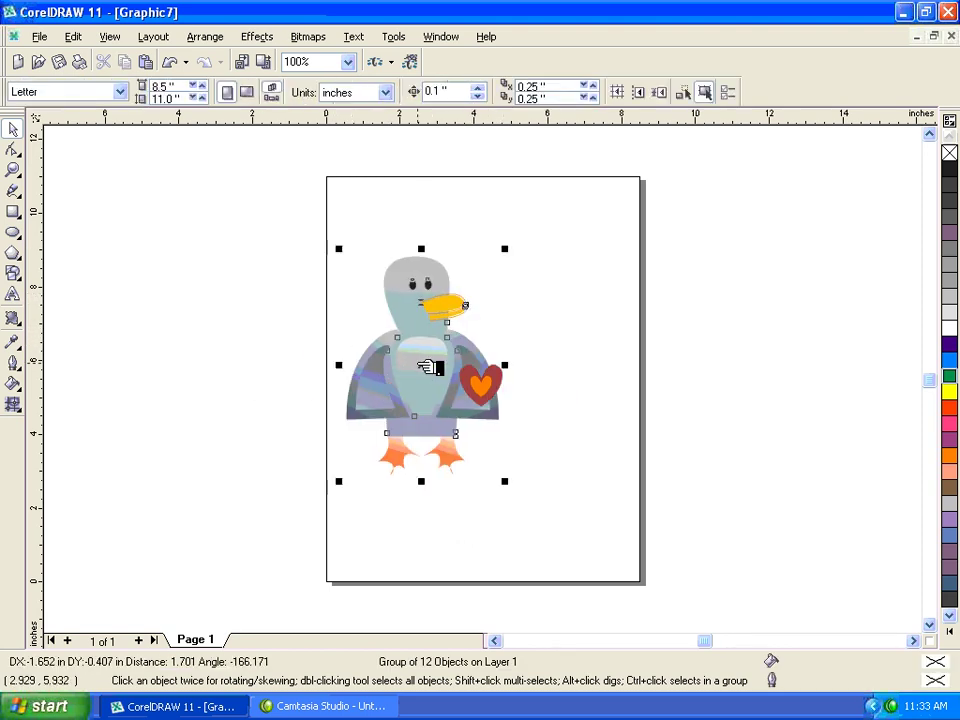
pyautogui.hotkey('ctrl', 'z')
pyautogui.hotkey('ctrl', 'shift', 'z')
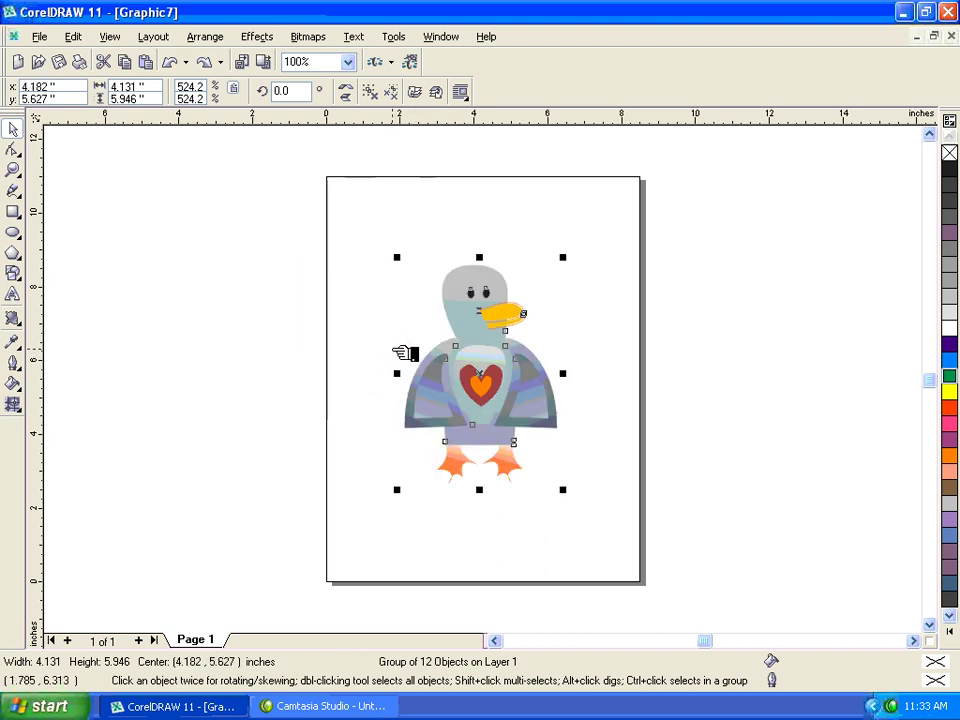
pyautogui.hotkey('ctrl', 'a')
pyautogui.hotkey('ctrl', 'g')
# Step: Ungroup all levels of the bird into individual objects and deselect them
pyautogui.click(218, 42)
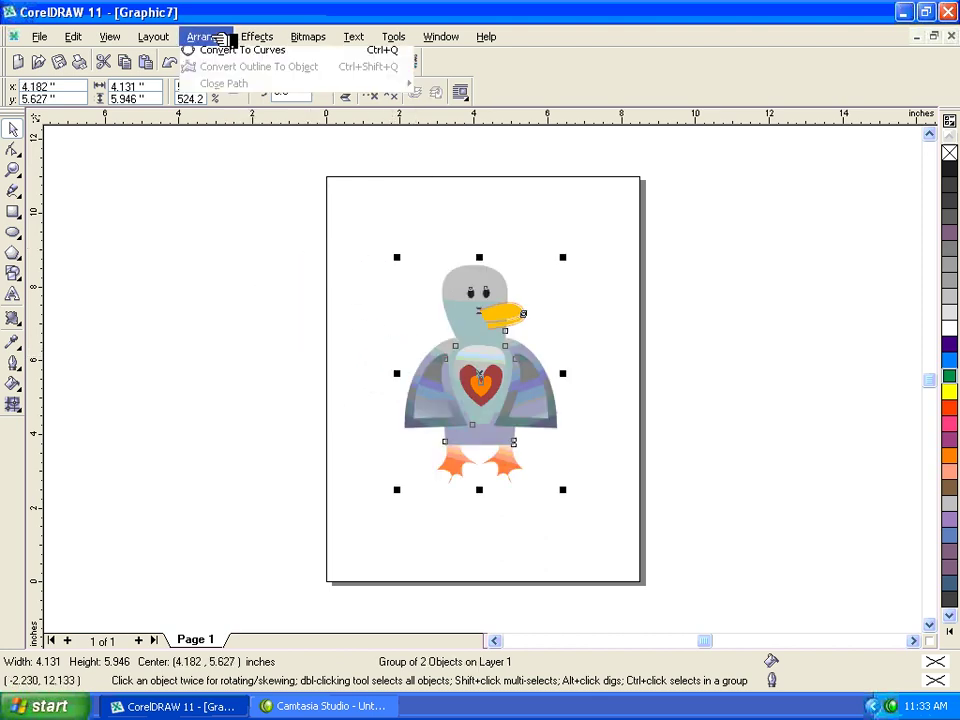
pyautogui.click(240, 165)
pyautogui.click(354, 326)
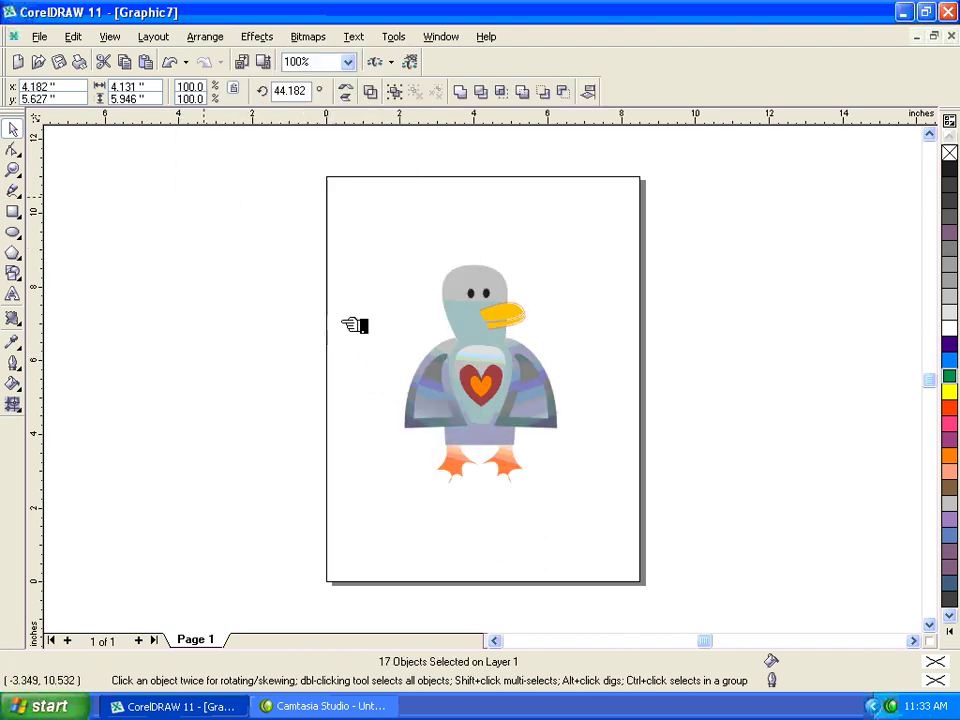
# Step: Move one eye, the head and the upper beak away from the bird, and undo these moves
pyautogui.moveTo(481, 298); pyautogui.dragTo(372, 303)
pyautogui.click(495, 313)
pyautogui.moveTo(495, 313); pyautogui.dragTo(565, 318)
pyautogui.hotkey('ctrl', 'z')
pyautogui.hotkey('ctrl', 'z')
pyautogui.hotkey('ctrl', 'z')
pyautogui.hotkey('ctrl', 'z')
pyautogui.hotkey('ctrl', 'z')
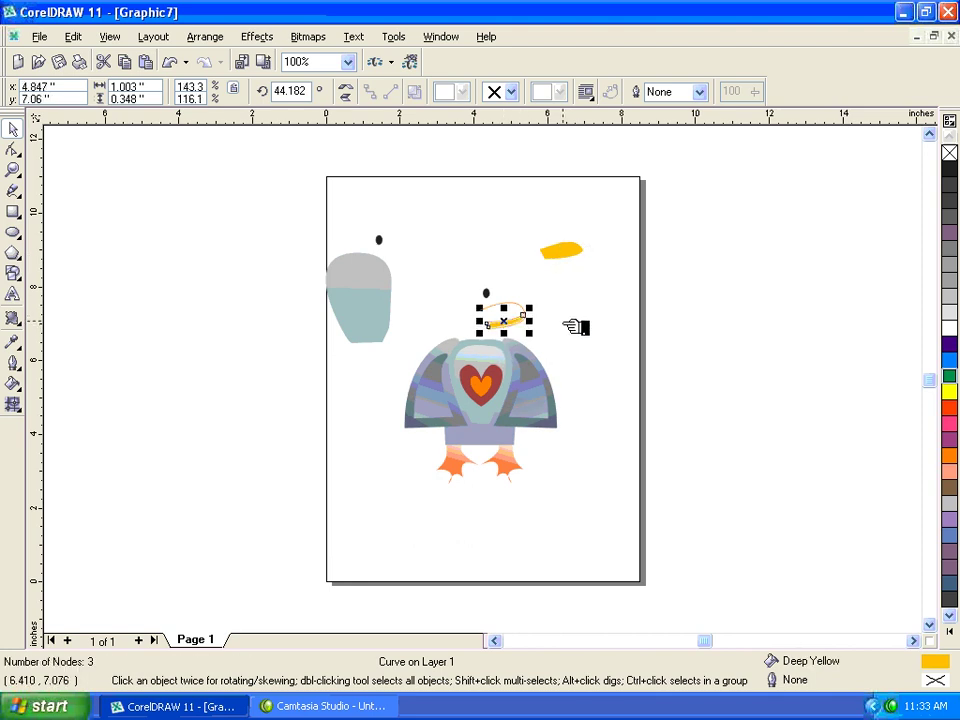
pyautogui.hotkey('ctrl', 'z')
pyautogui.hotkey('ctrl', 'z')
pyautogui.hotkey('ctrl', 'z')
pyautogui.hotkey('ctrl', 'z')
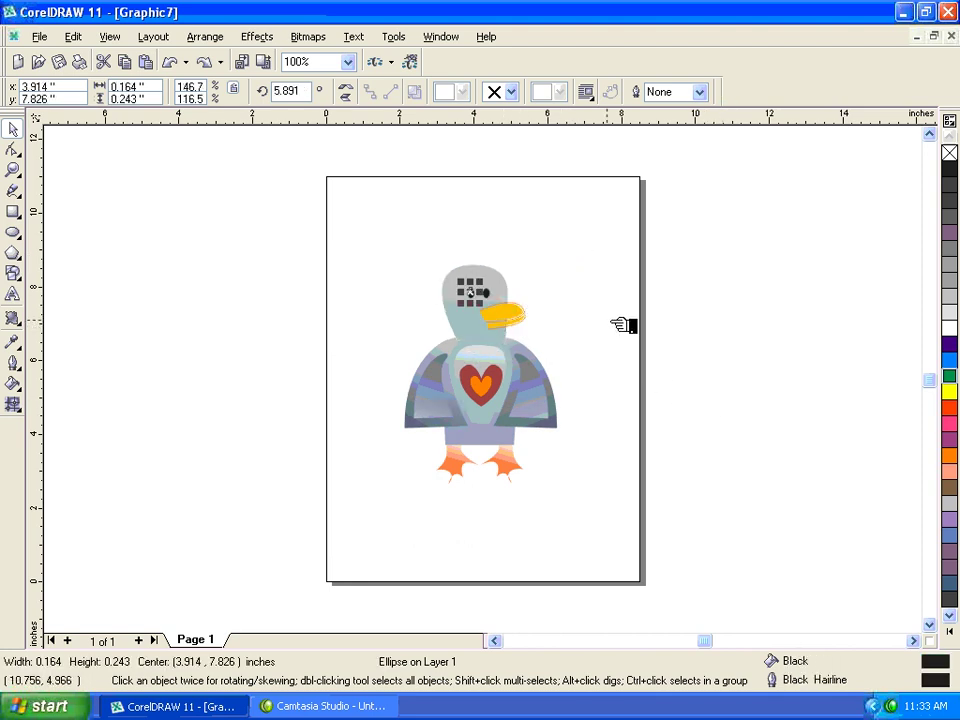
# Step: Fill the bird's head with blue and give both eyes a white fill and outline
pyautogui.click(949, 360)
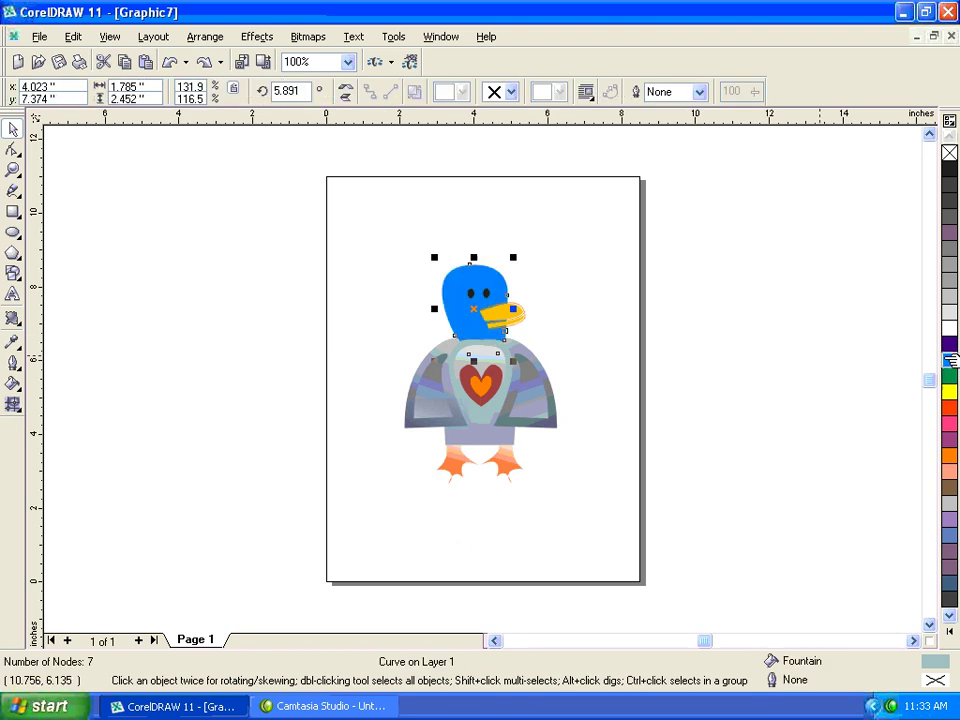
pyautogui.moveTo(430, 242); pyautogui.dragTo(508, 293)
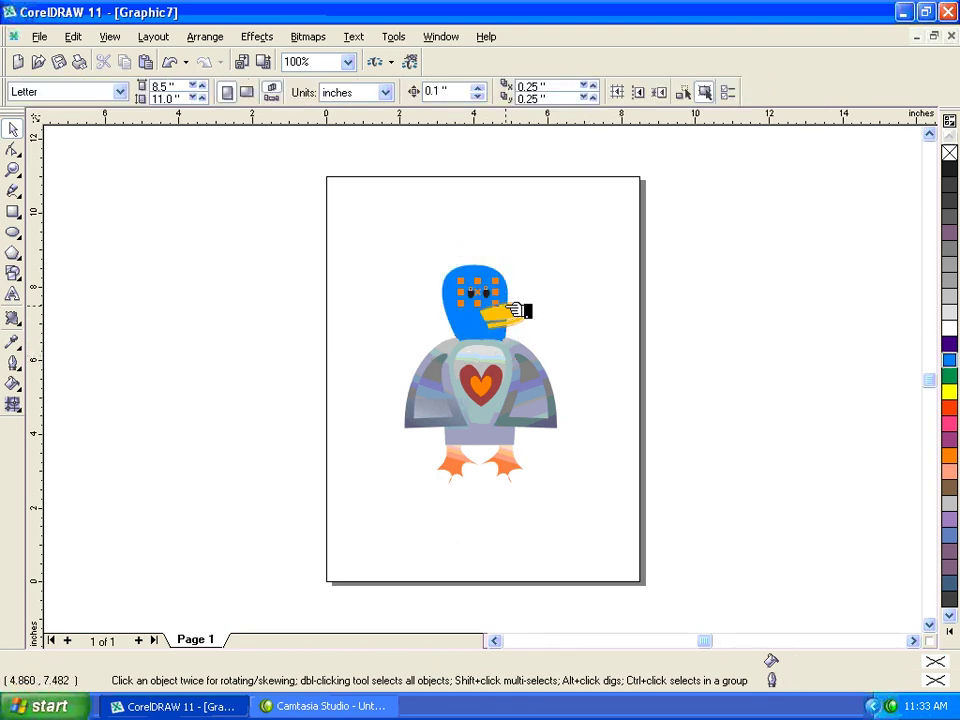
pyautogui.click(950, 330)
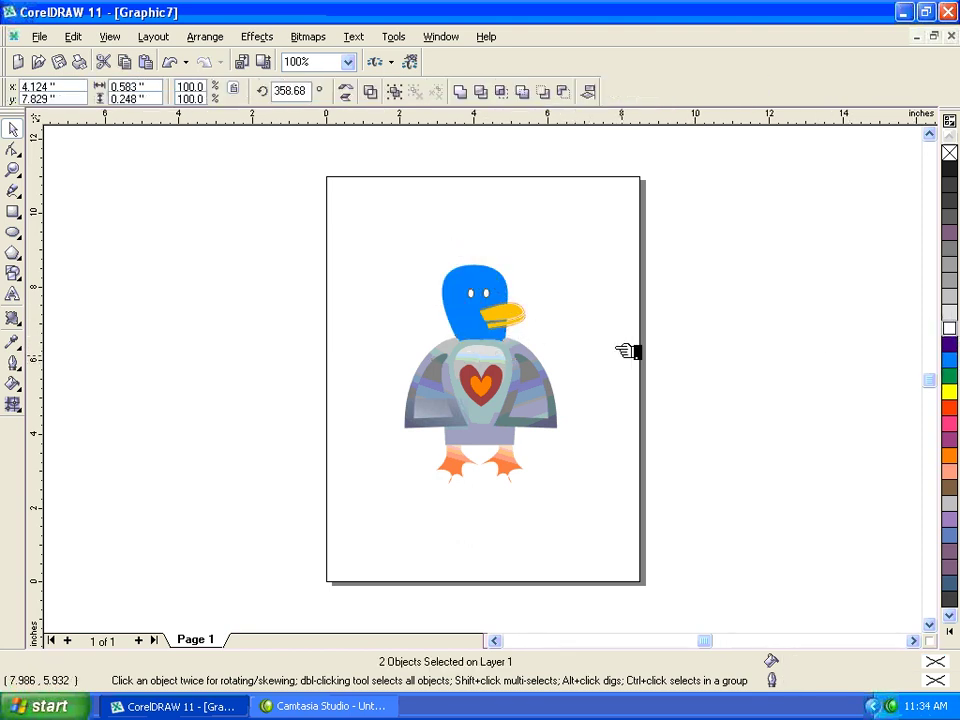
pyautogui.click(617, 349)
pyautogui.moveTo(366, 241); pyautogui.dragTo(522, 316)
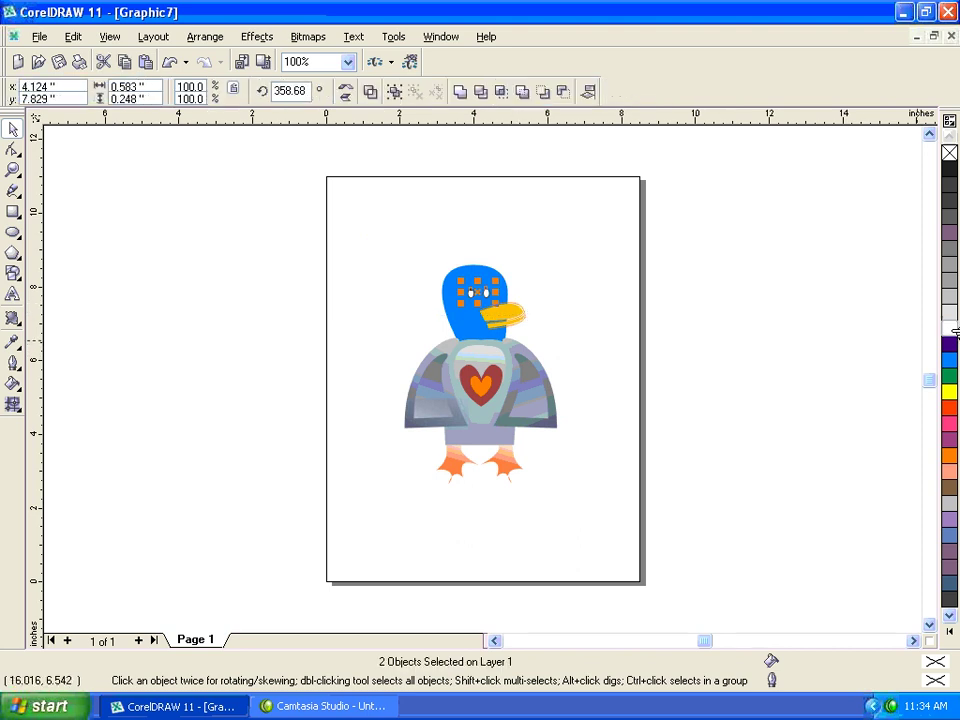
pyautogui.press('Escape')
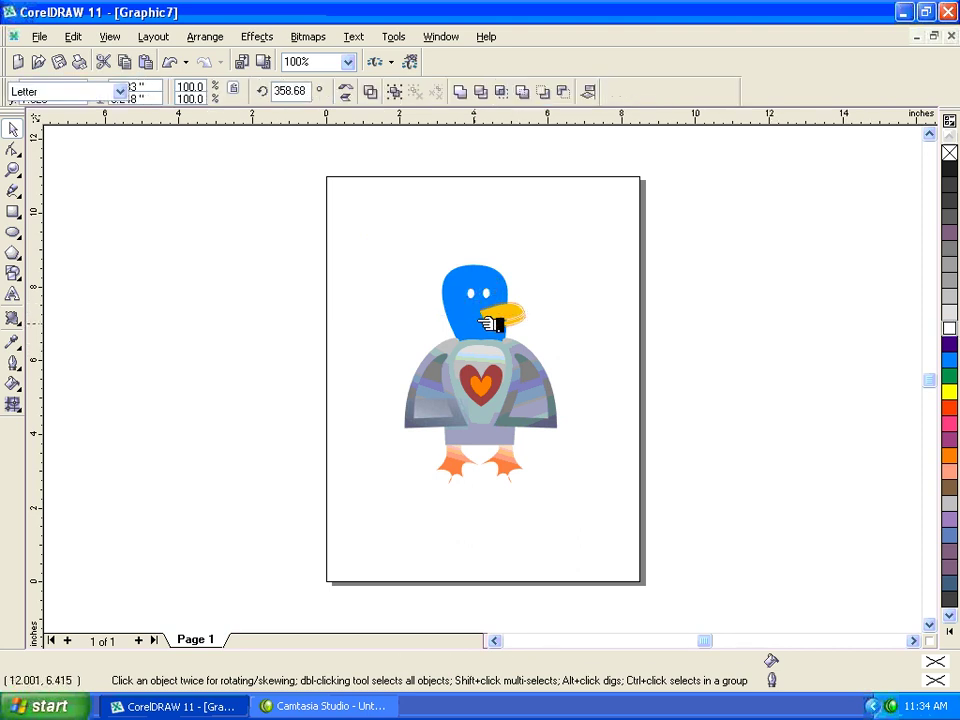
# Step: Fill the chest panel behind the heart with salmon pink after trying yellow, and select the whole bird
pyautogui.click(493, 407)
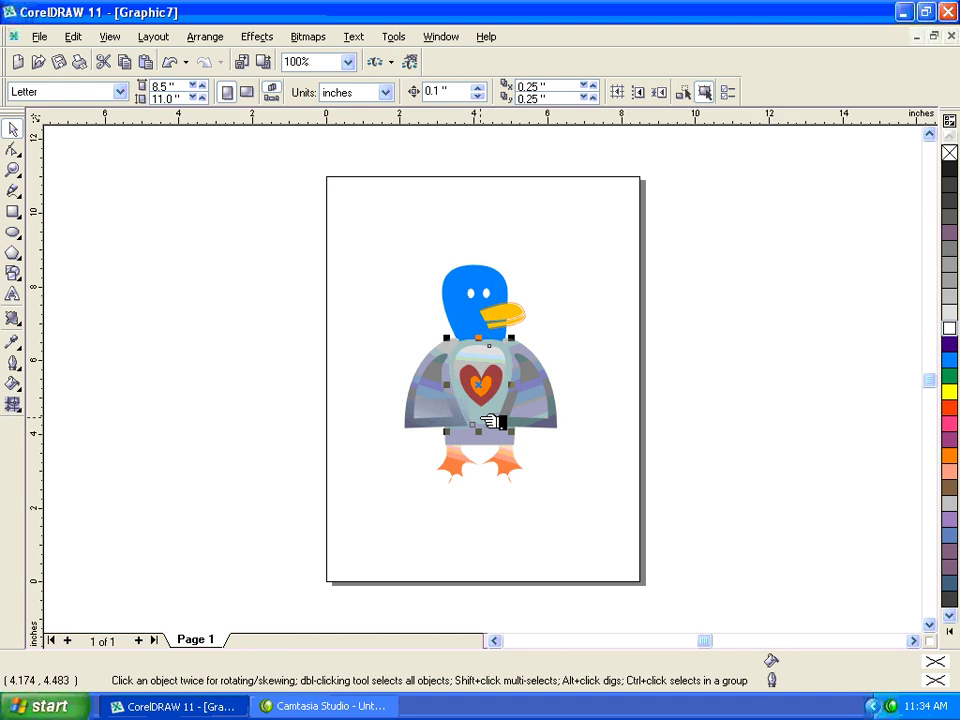
pyautogui.click(950, 392)
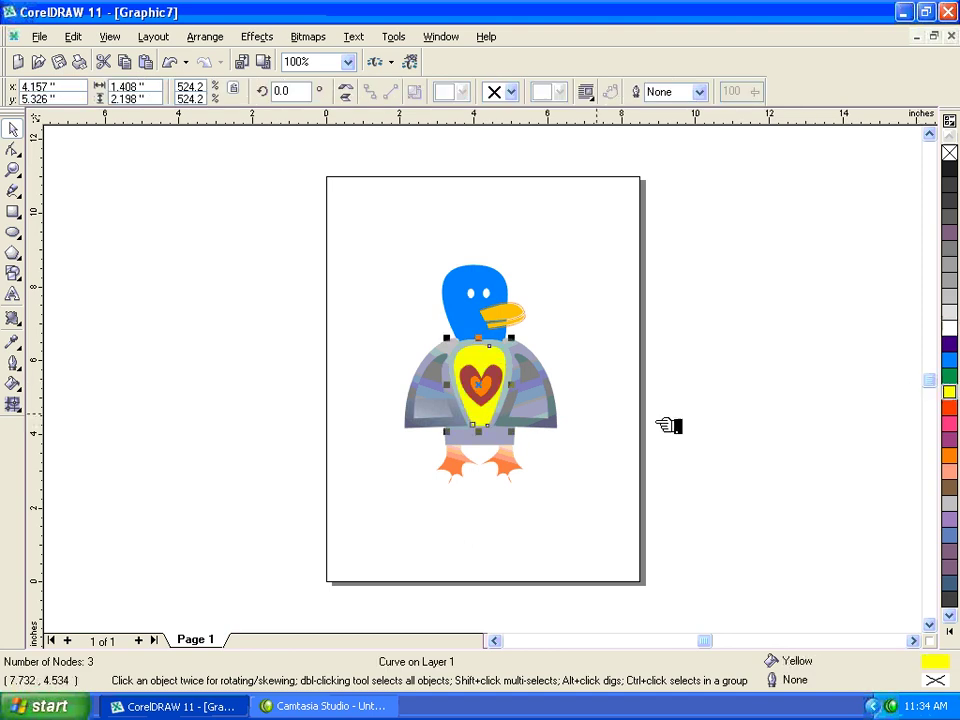
pyautogui.click(948, 470)
pyautogui.press('Escape')
pyautogui.moveTo(388, 279); pyautogui.dragTo(681, 531)
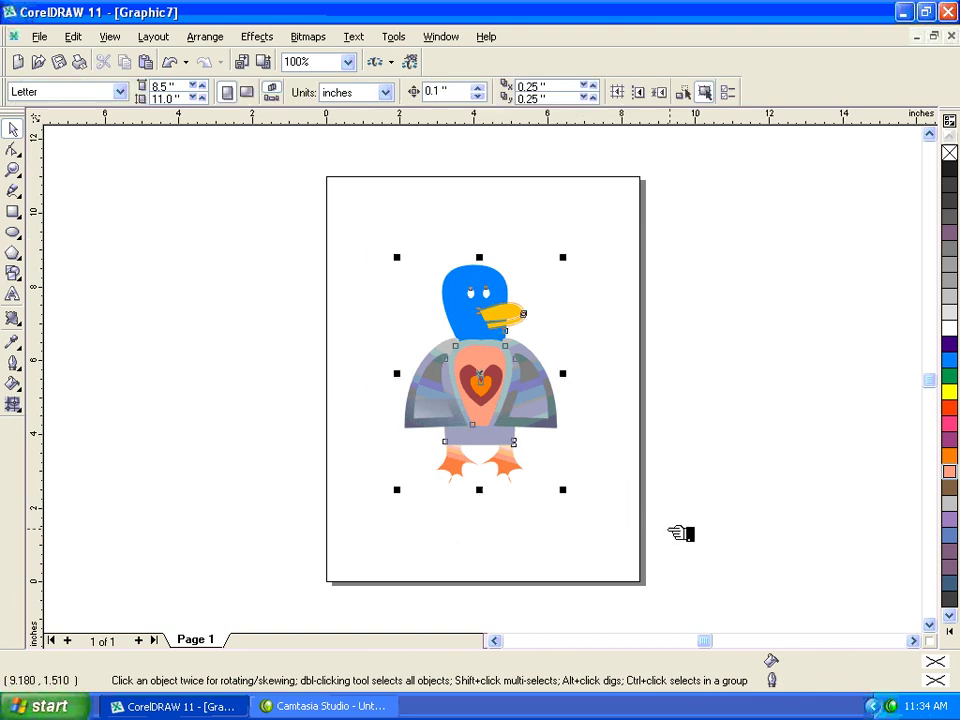
# Step: Close the bird document Graphic7 without saving the changes
pyautogui.click(951, 36)
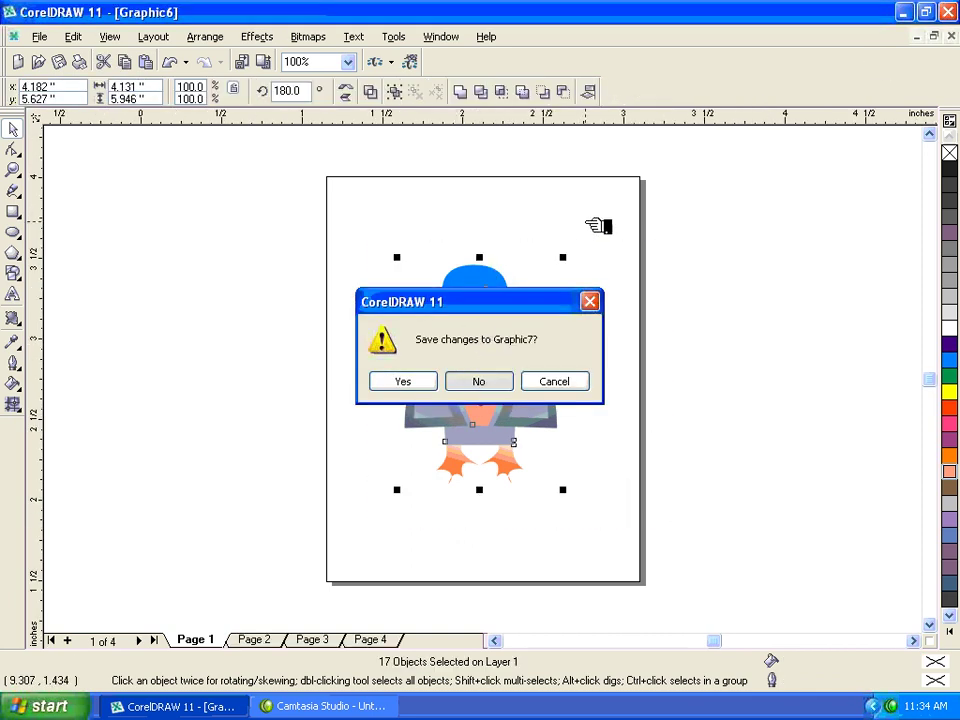
pyautogui.press('n')
pyautogui.press('Escape')
# Step: Cancel closing the birds card and move the left border strip of coloured squares out to the blank area beside the illustration
pyautogui.hotkey('ctrl', 'F4')
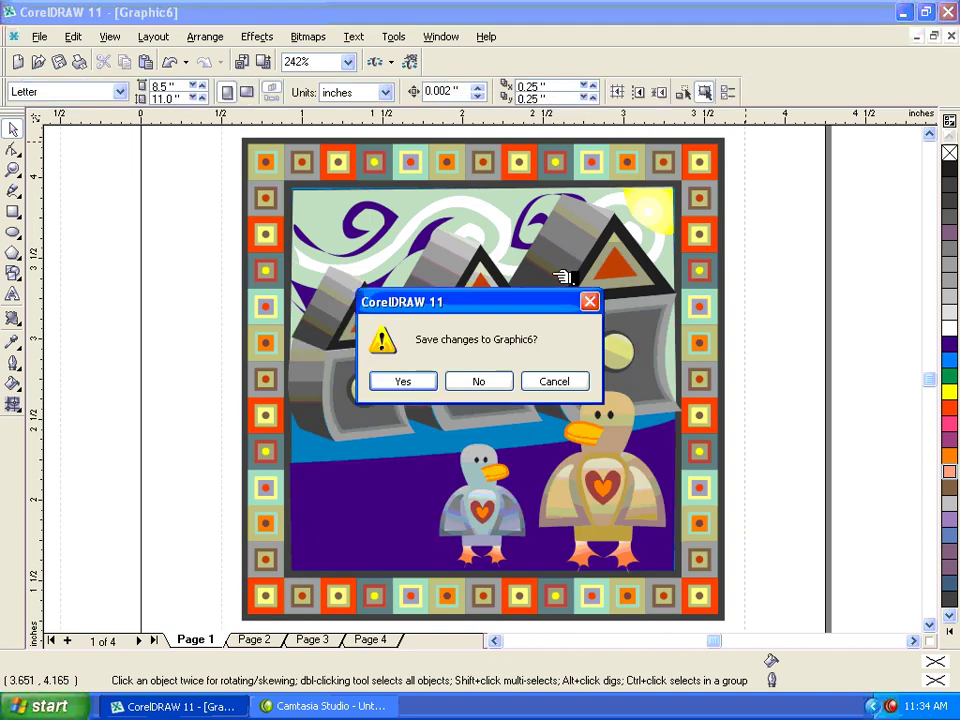
pyautogui.click(554, 381)
pyautogui.moveTo(281, 236); pyautogui.dragTo(191, 225)
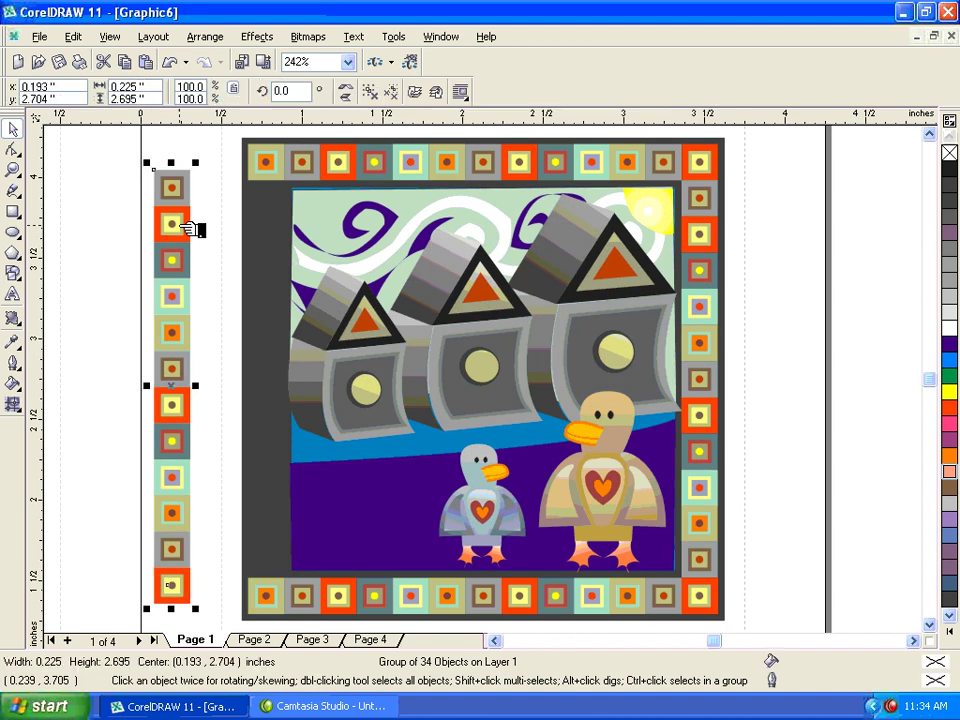
# Step: Close the birds card Graphic6 without saving, leaving the clipboard data available for other applications
pyautogui.click(947, 36)
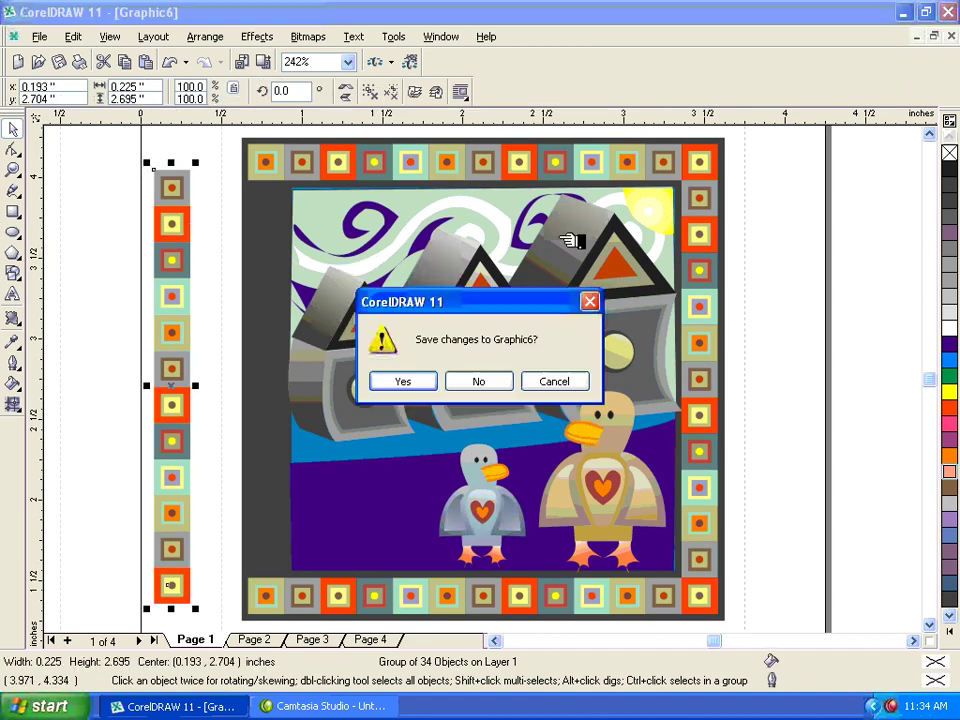
pyautogui.click(480, 379)
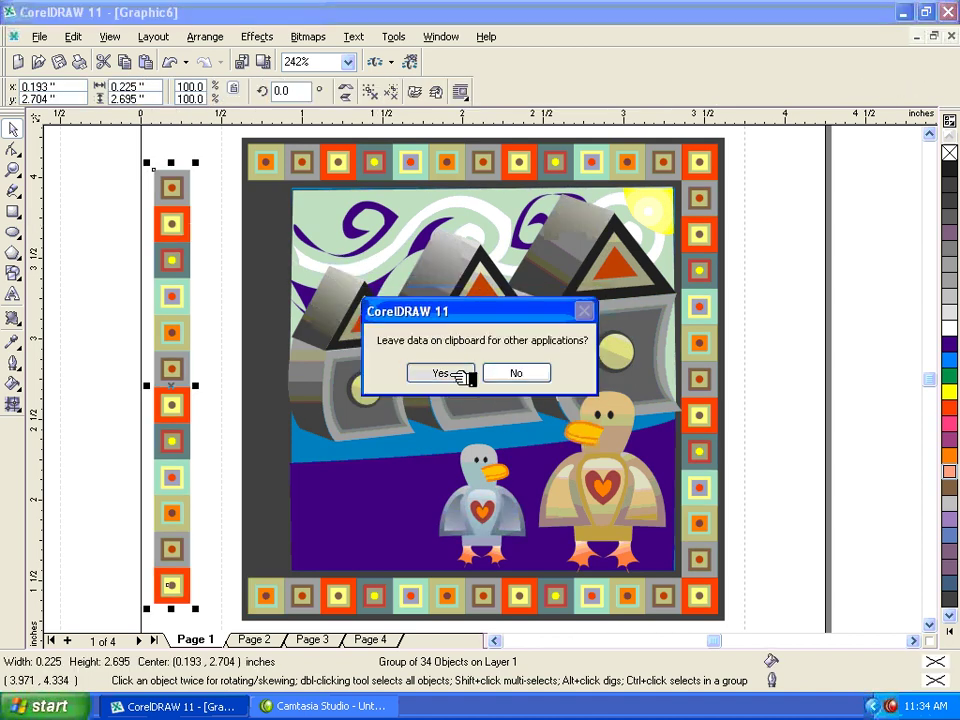
pyautogui.click(455, 374)
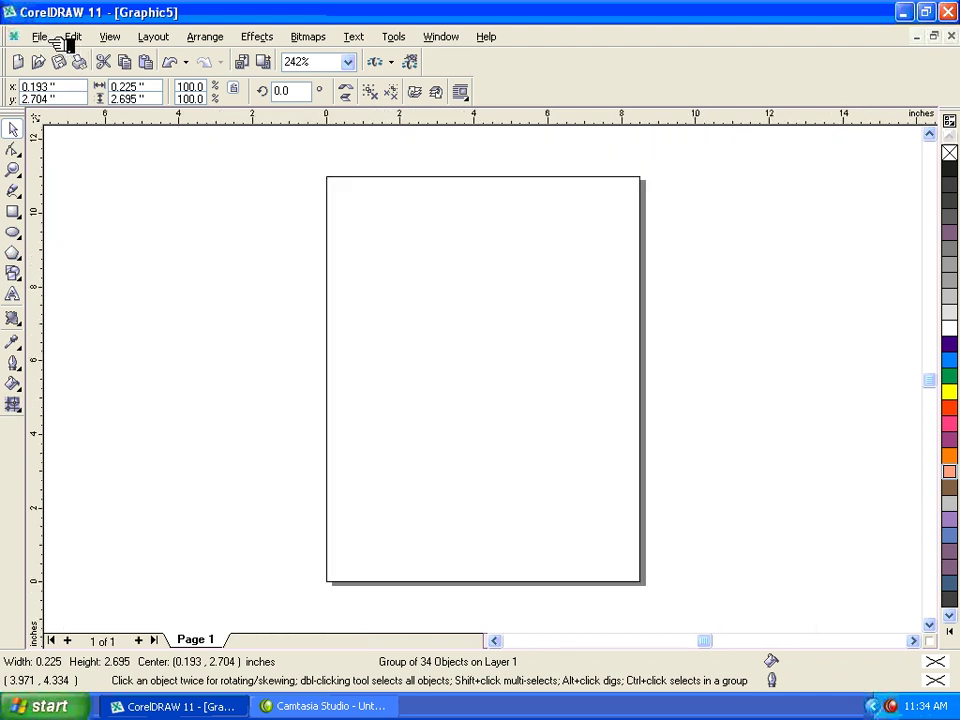
# Step: Open the existing drawing Graphic1 from the My Documents folder
pyautogui.click(48, 38)
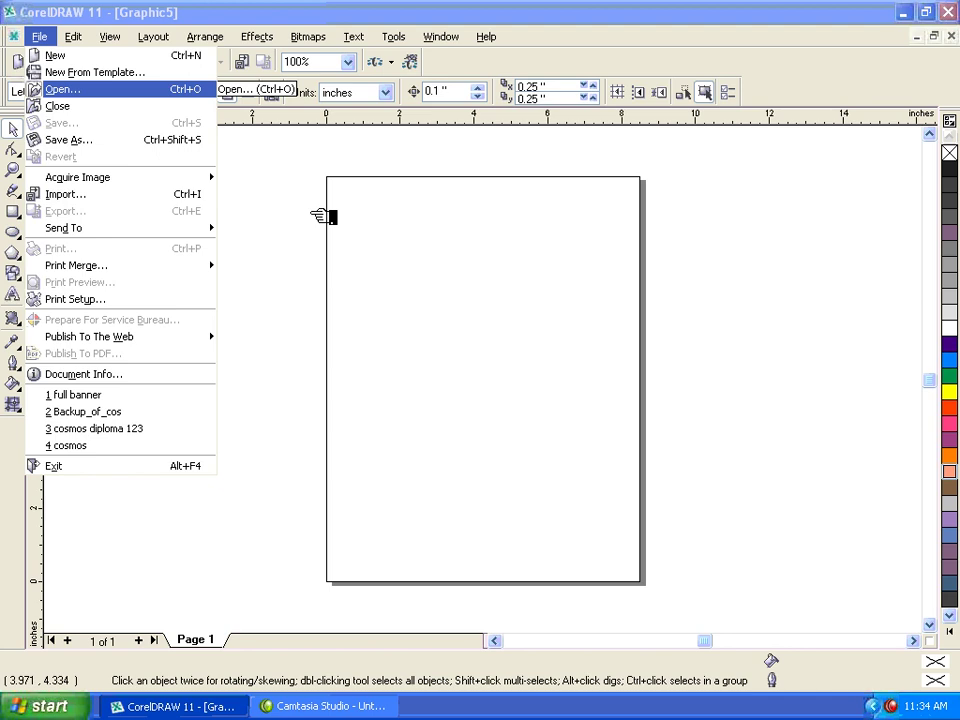
pyautogui.press('Return')
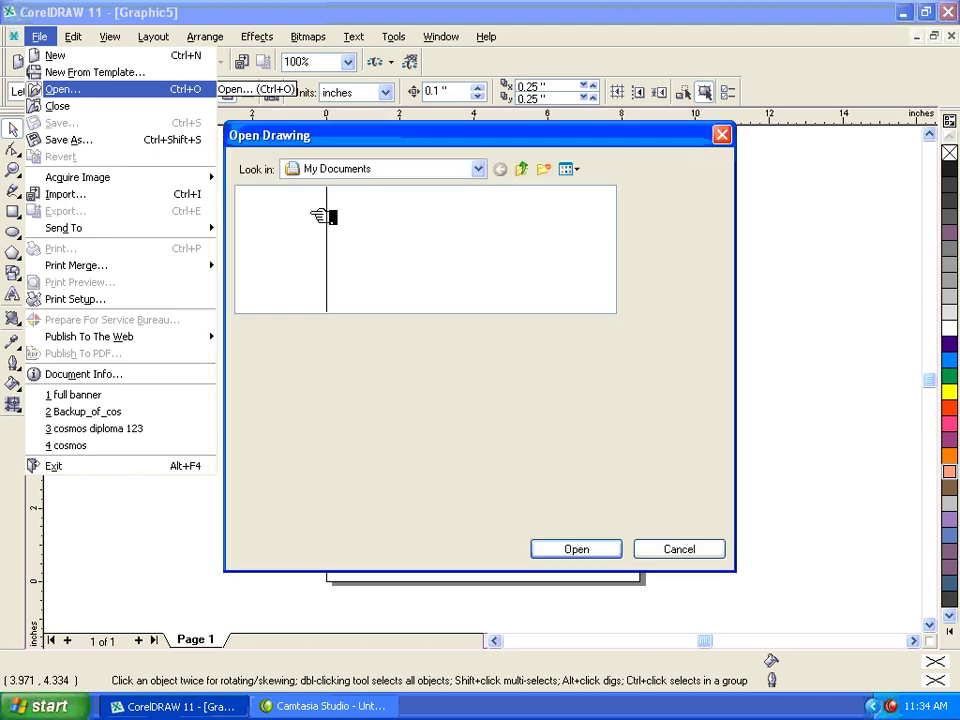
pyautogui.click(482, 170)
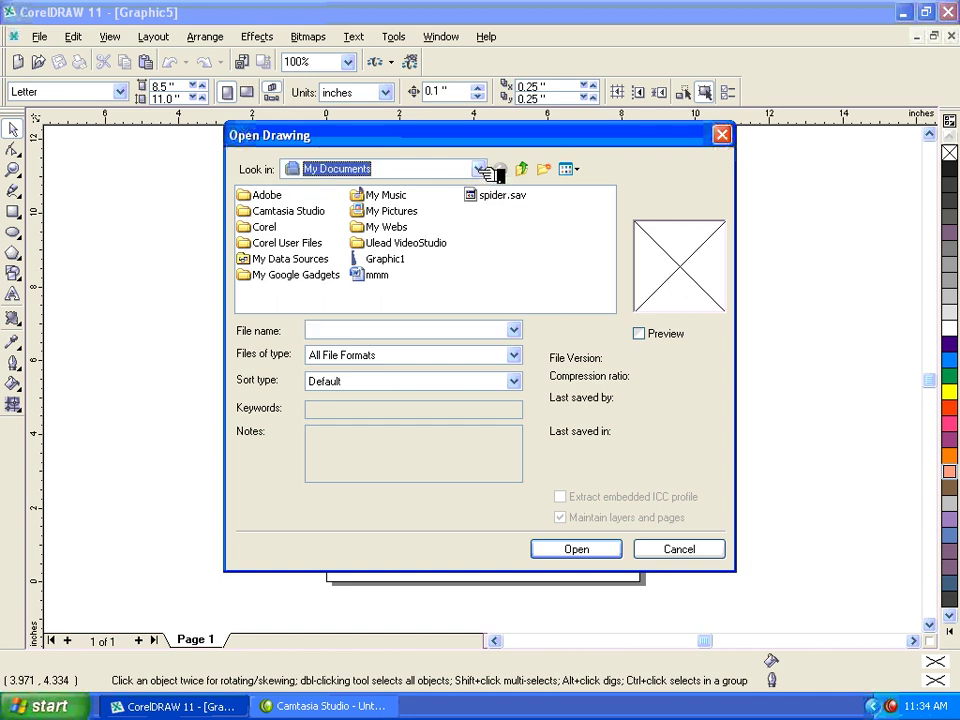
pyautogui.click(482, 170)
pyautogui.click(490, 204)
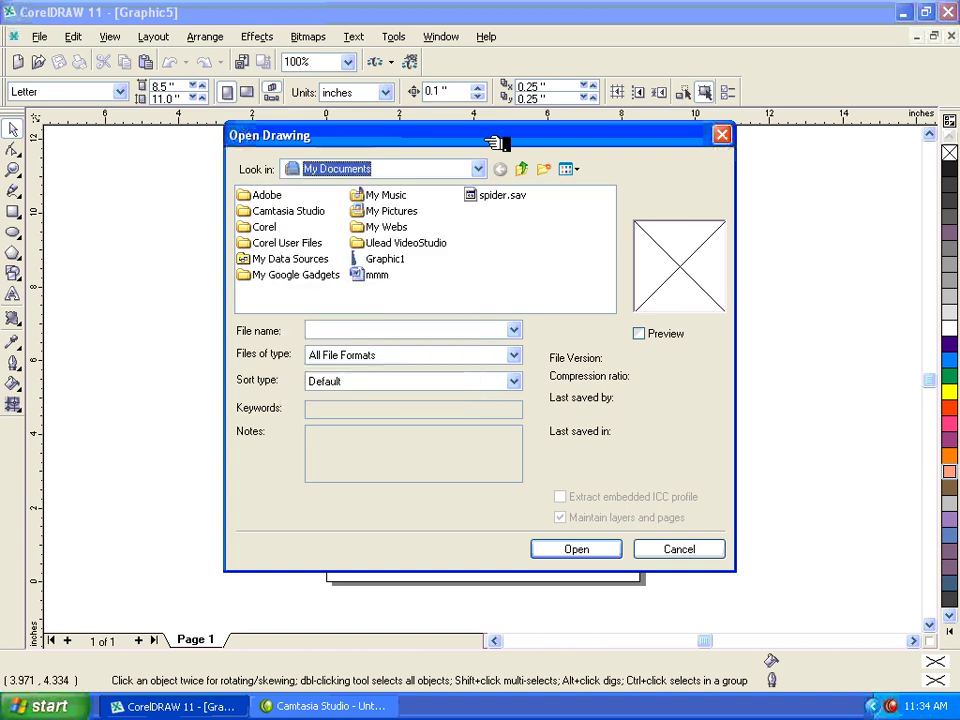
pyautogui.click(404, 260)
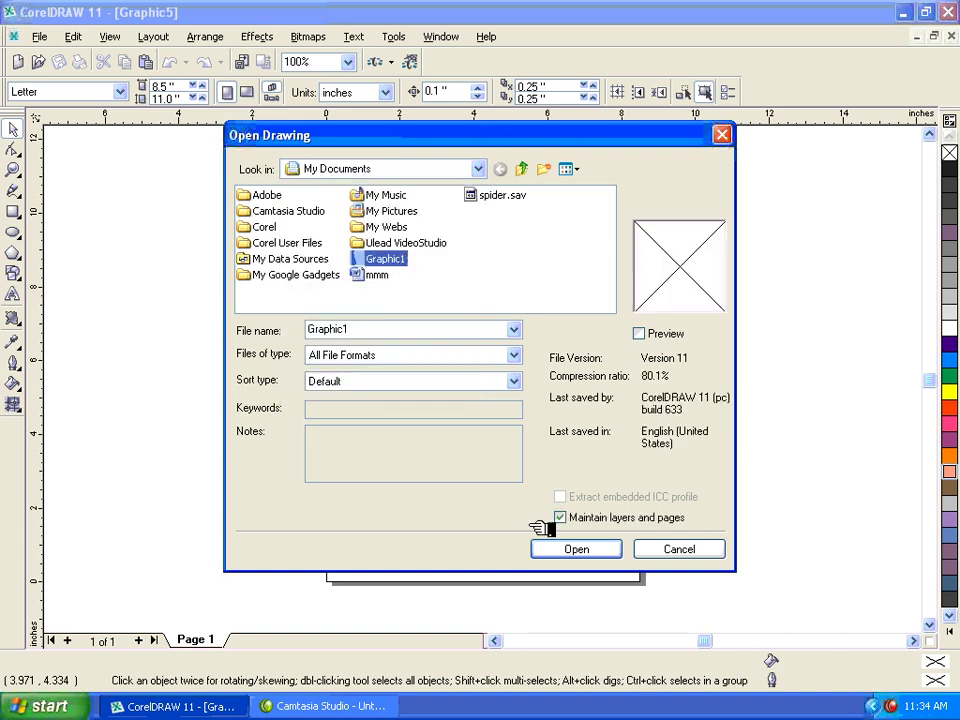
pyautogui.click(590, 552)
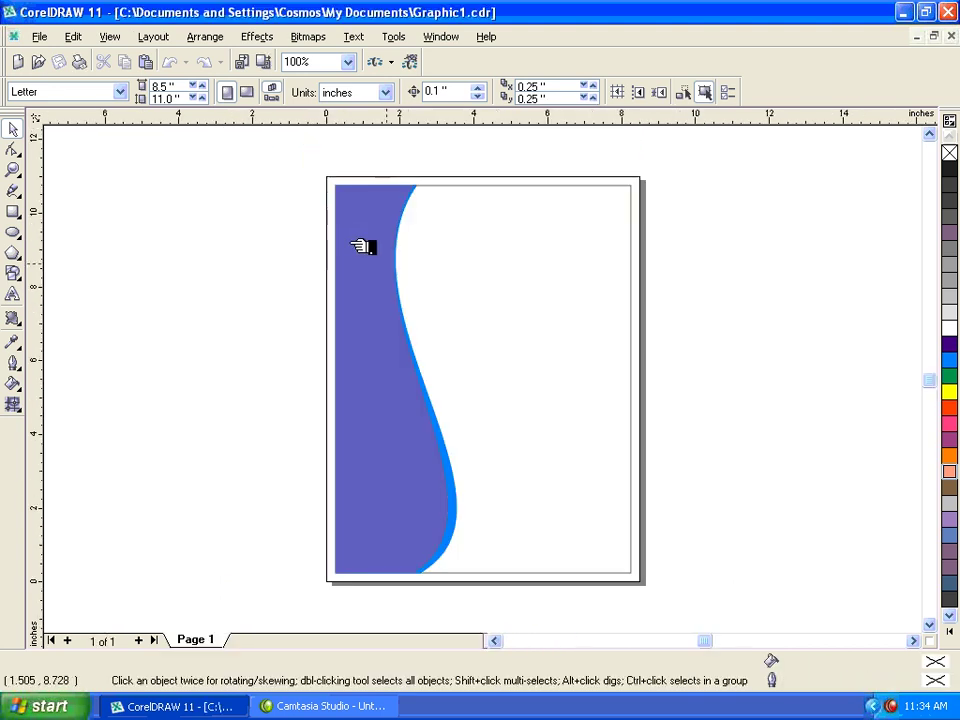
# Step: Select the purple curved shape in the opened drawing, and close Graphic1.cdr
pyautogui.click(362, 247)
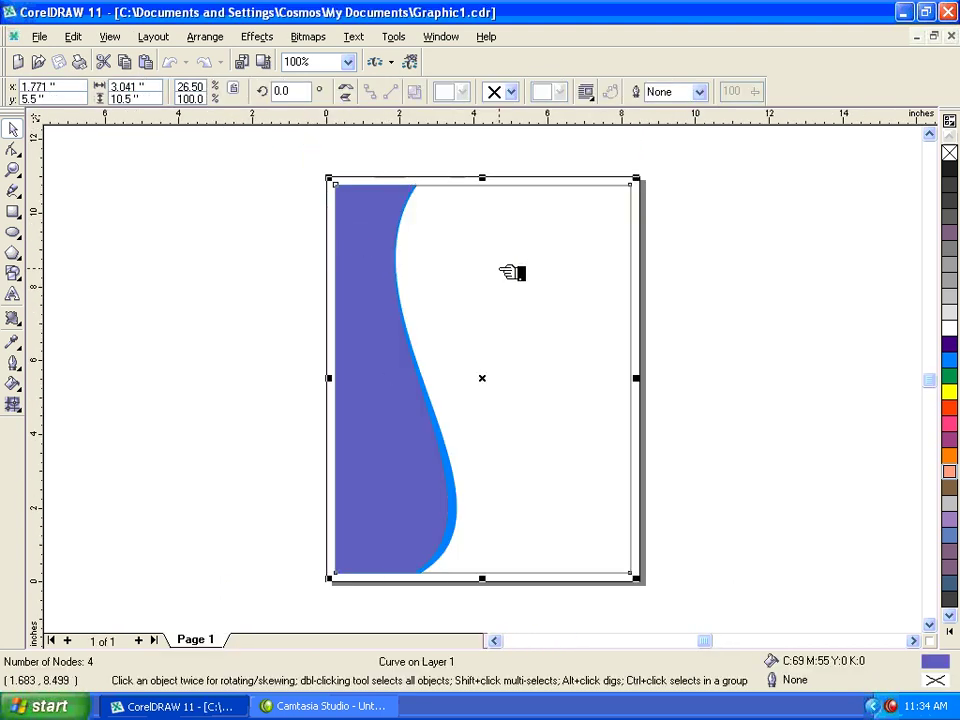
pyautogui.click(952, 36)
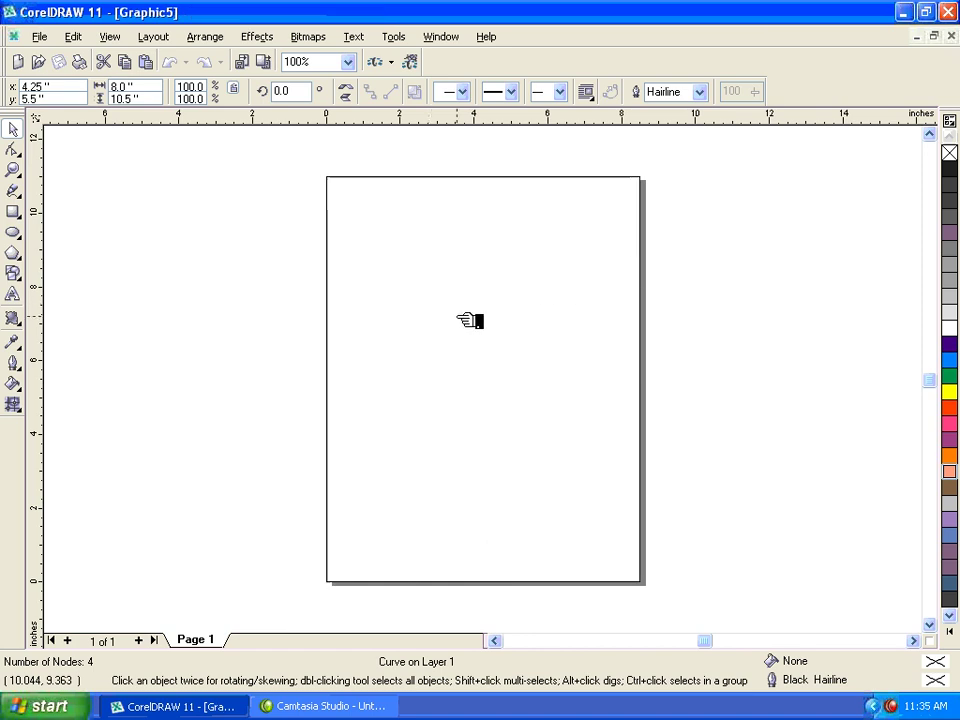
# Step: Browse for a file to open in the Pictures folder within NEW DATA, under Cosmos Data Drive and HAM on drive E
pyautogui.click(44, 38)
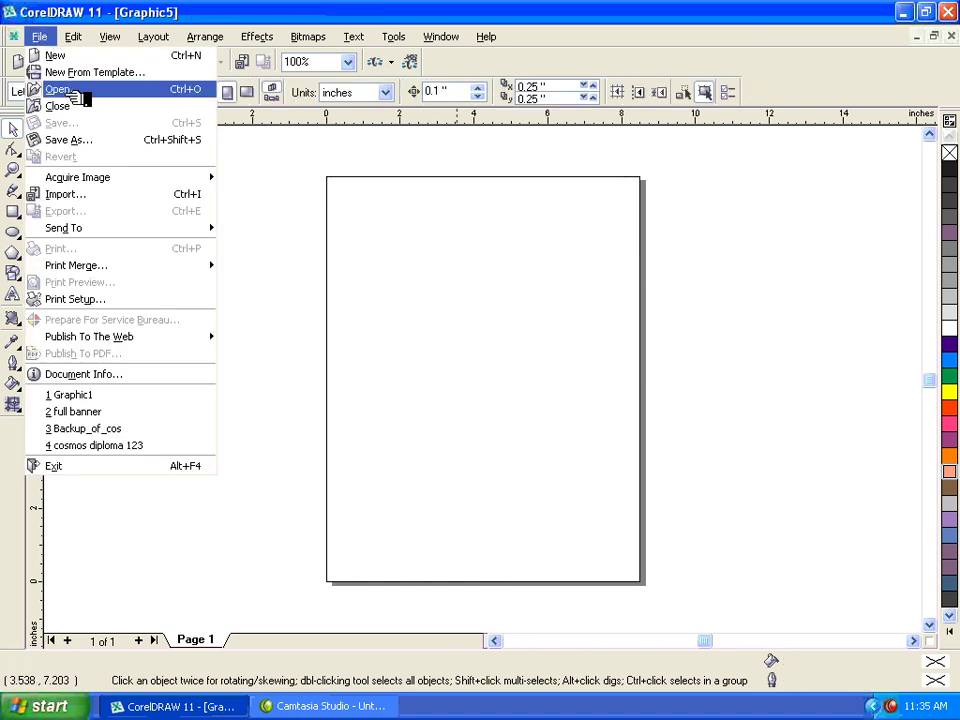
pyautogui.press('Return')
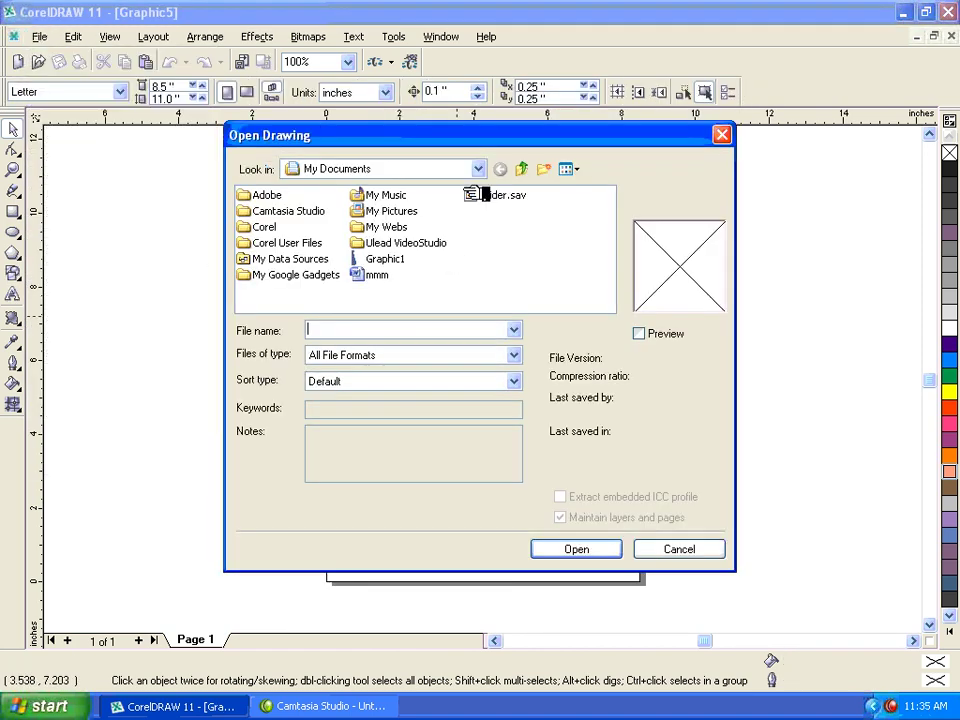
pyautogui.click(484, 169)
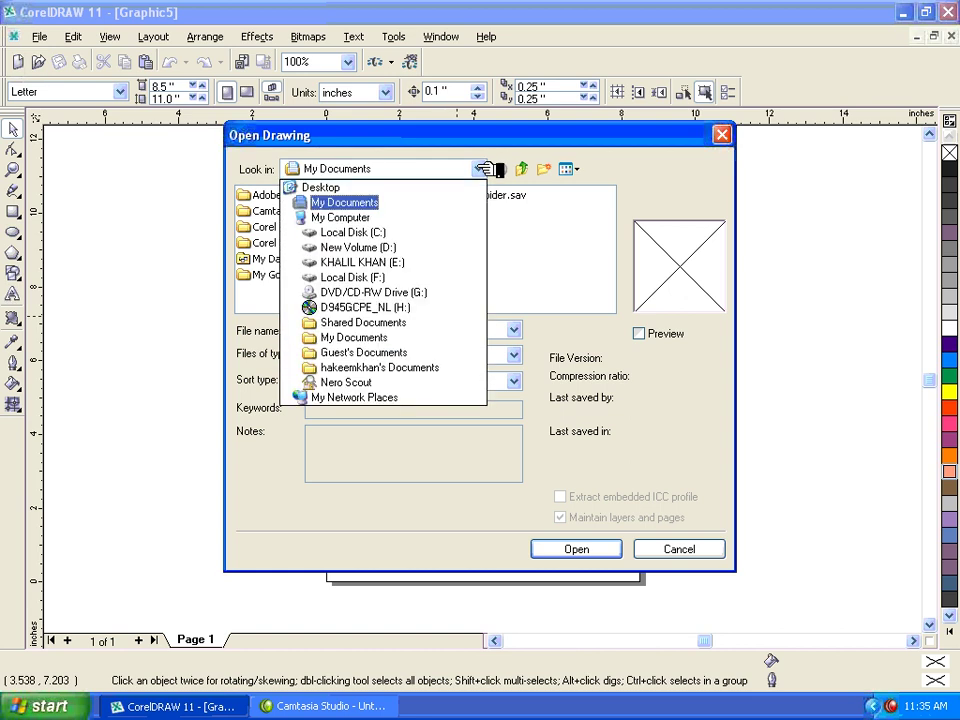
pyautogui.click(405, 262)
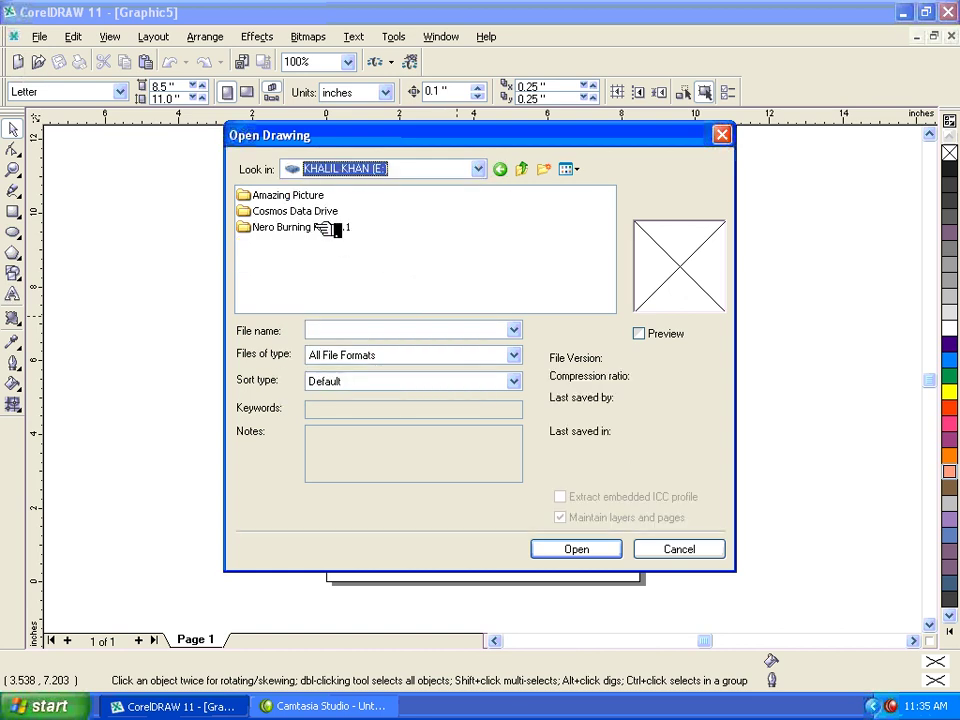
pyautogui.doubleClick(325, 212)
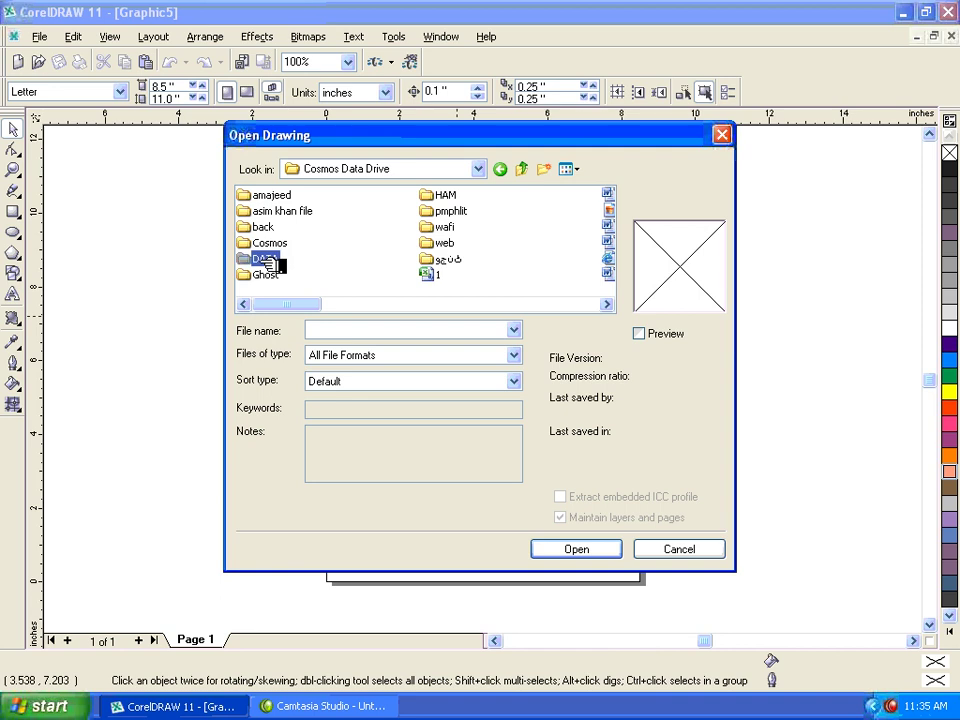
pyautogui.doubleClick(446, 198)
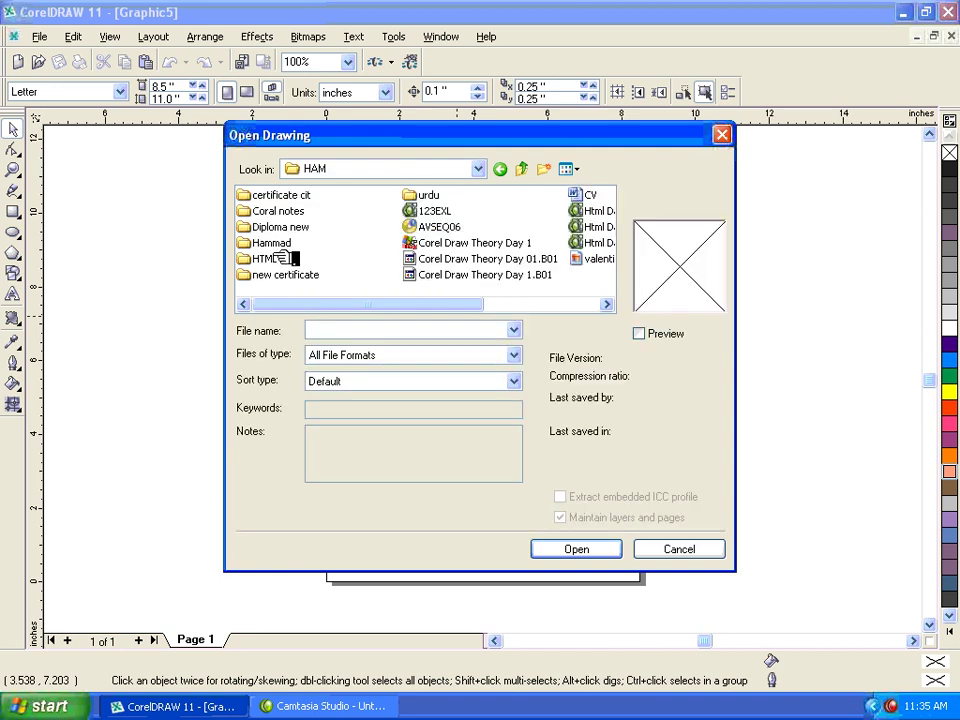
pyautogui.doubleClick(285, 246)
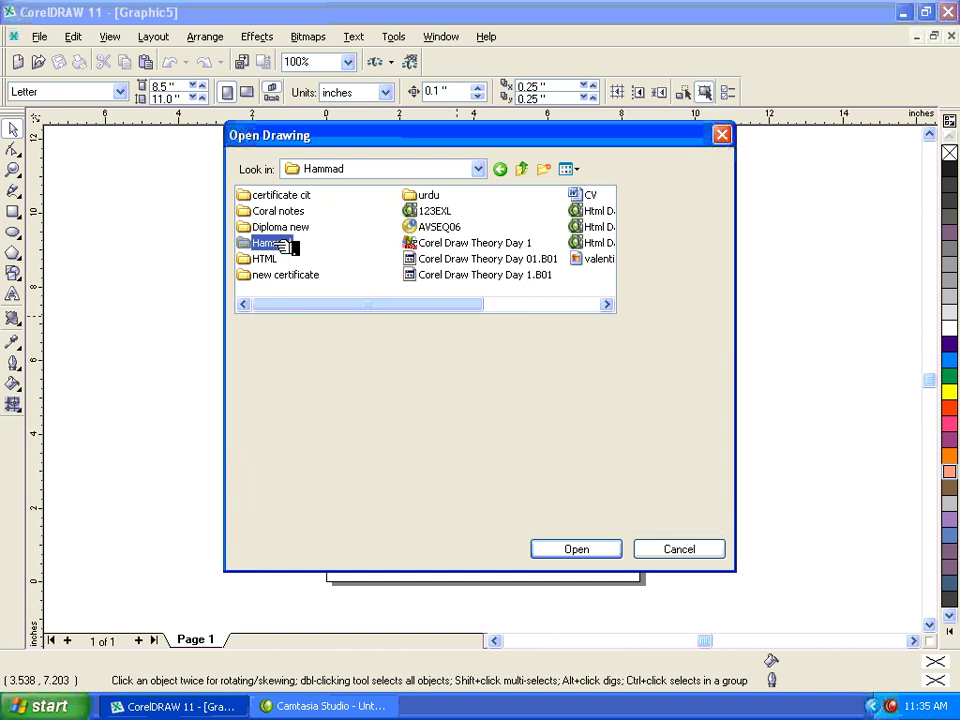
pyautogui.doubleClick(292, 211)
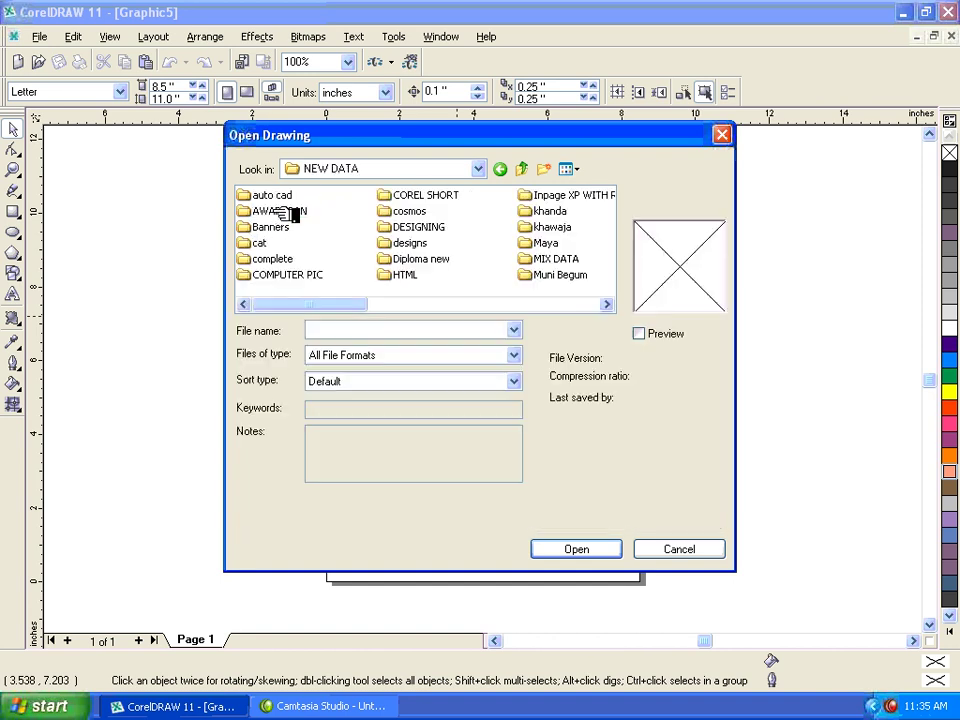
pyautogui.click(606, 304)
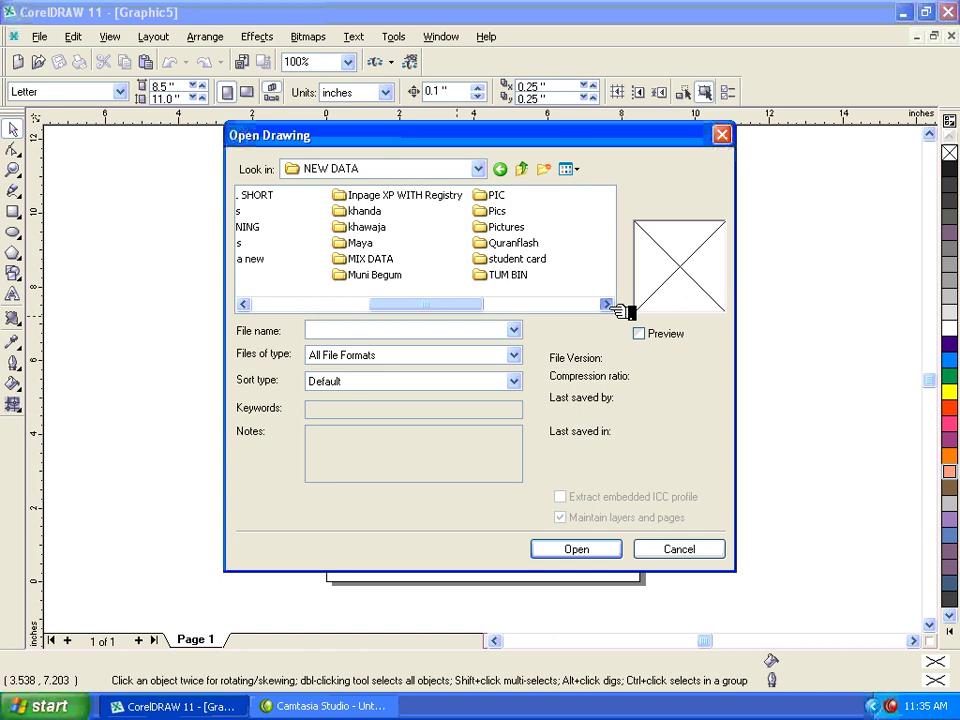
pyautogui.click(607, 304)
pyautogui.doubleClick(270, 228)
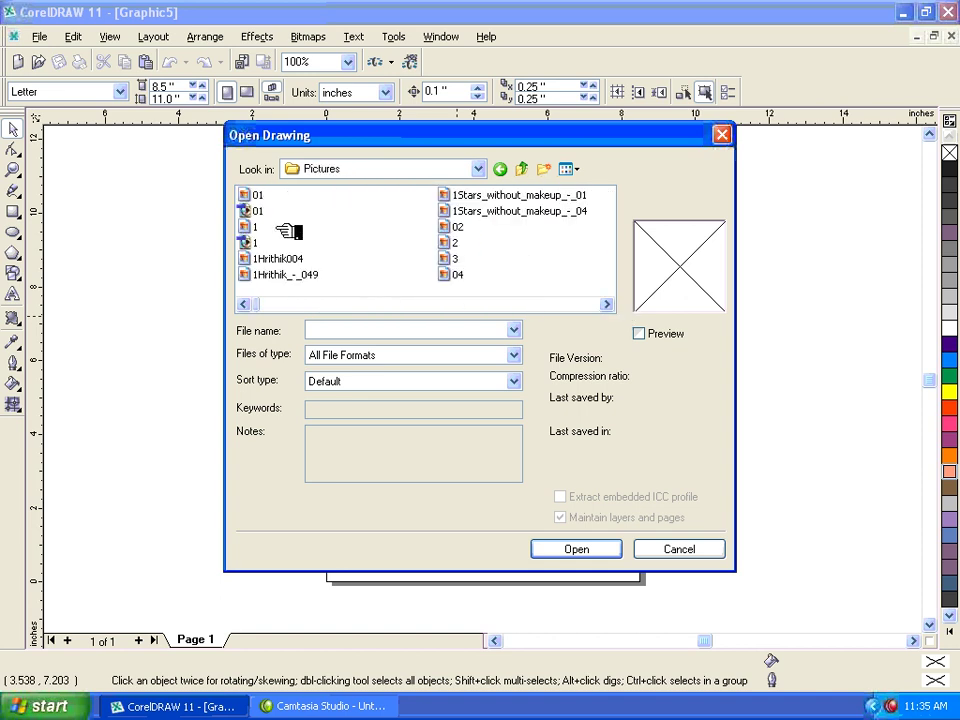
# Step: Try to open the image 1Stars_without_makeup_-_04 as a drawing, and leave the file selection without opening anything
pyautogui.click(466, 212)
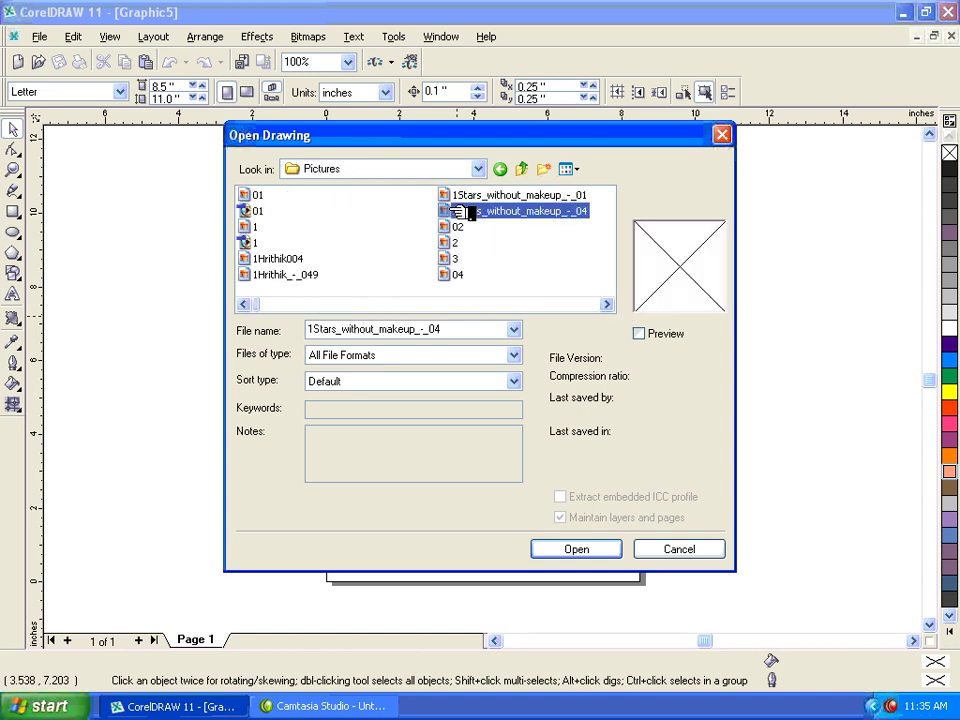
pyautogui.click(610, 550)
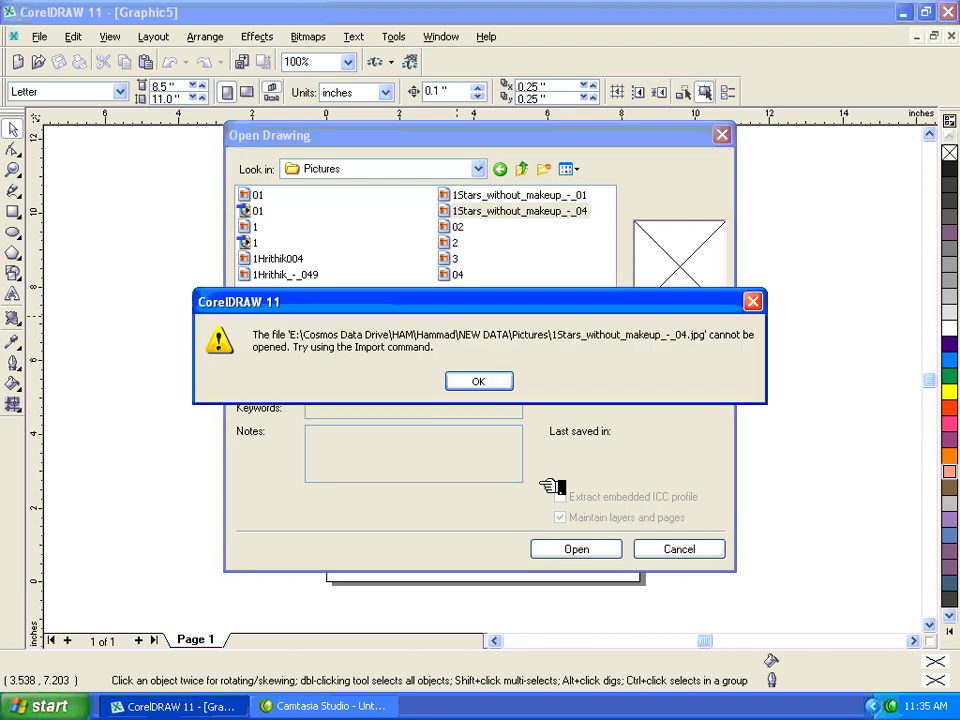
pyautogui.click(490, 382)
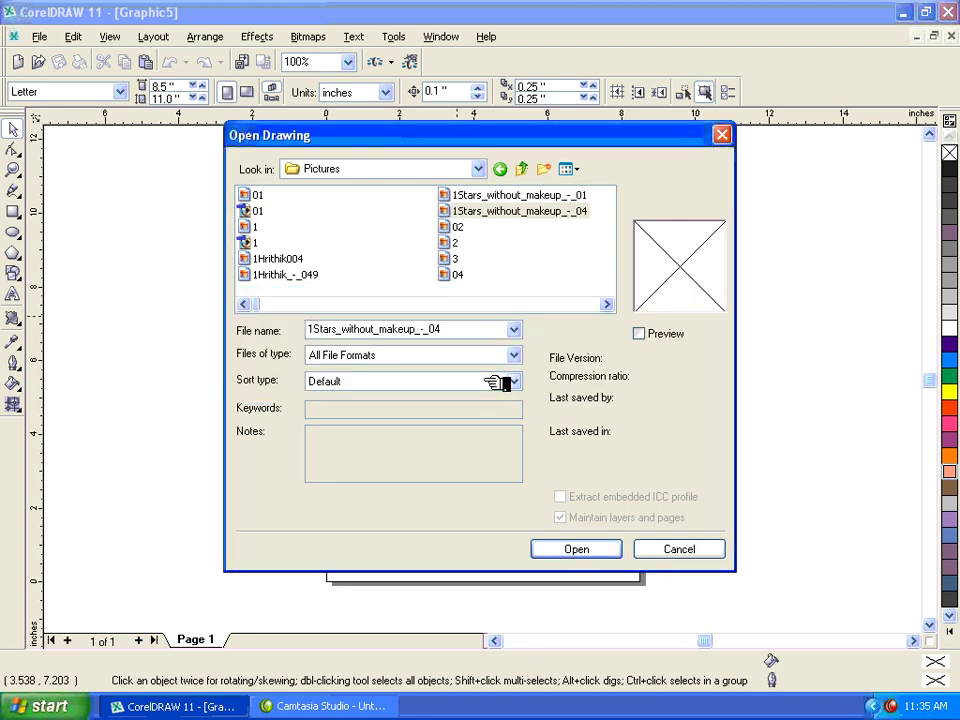
pyautogui.click(480, 169)
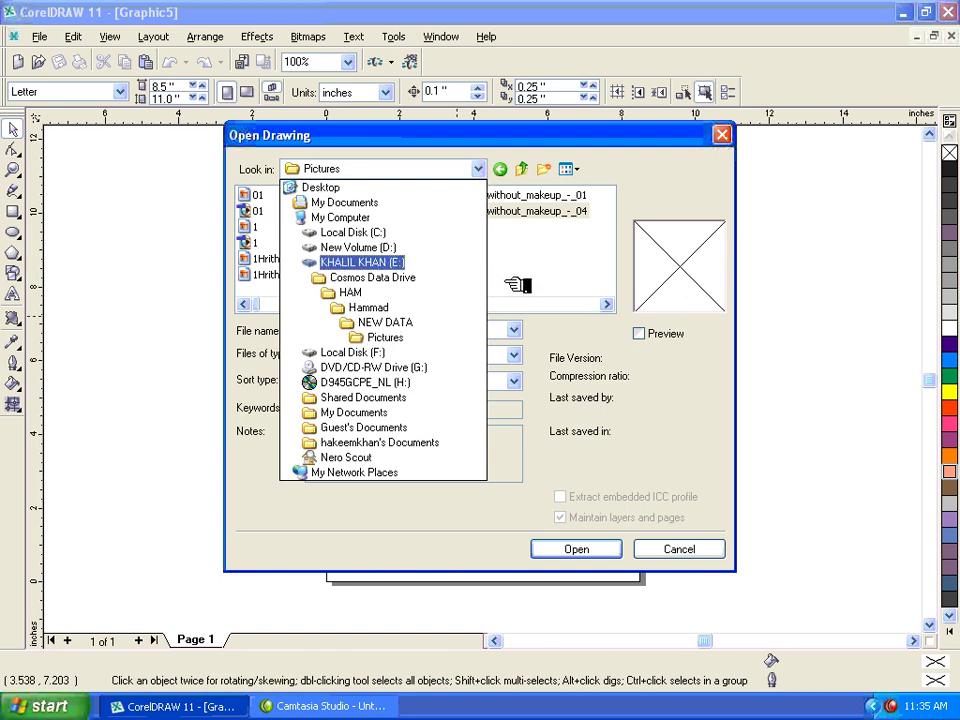
pyautogui.click(550, 284)
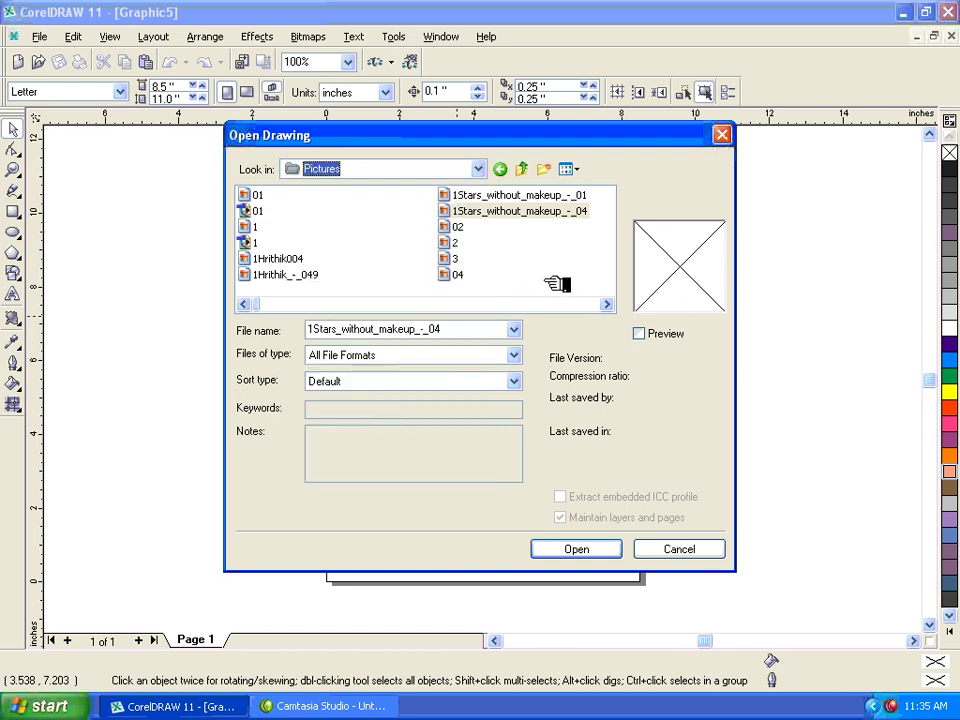
pyautogui.click(692, 549)
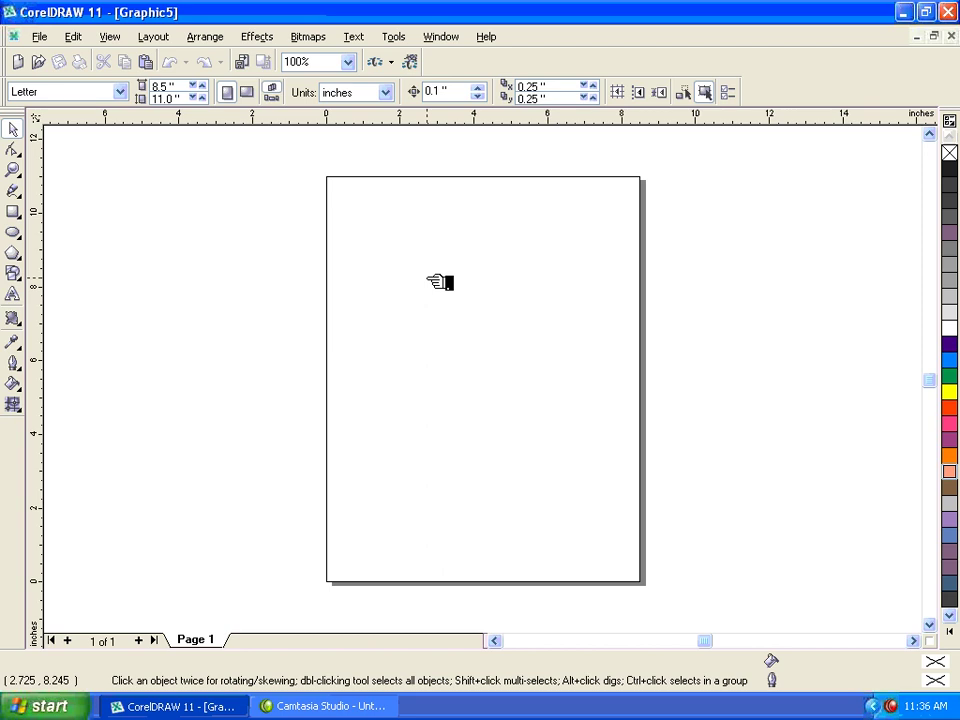
# Step: Close the blank documents Graphic5, Graphic4 and Graphic3, discarding the changes to Graphic4
pyautogui.click(47, 39)
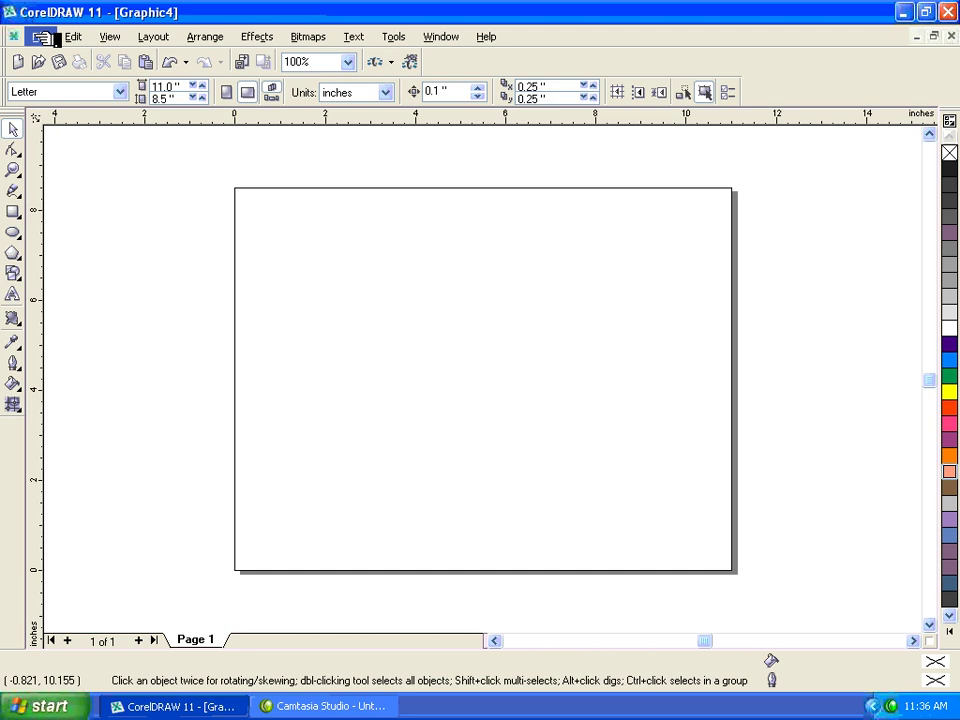
pyautogui.click(54, 38)
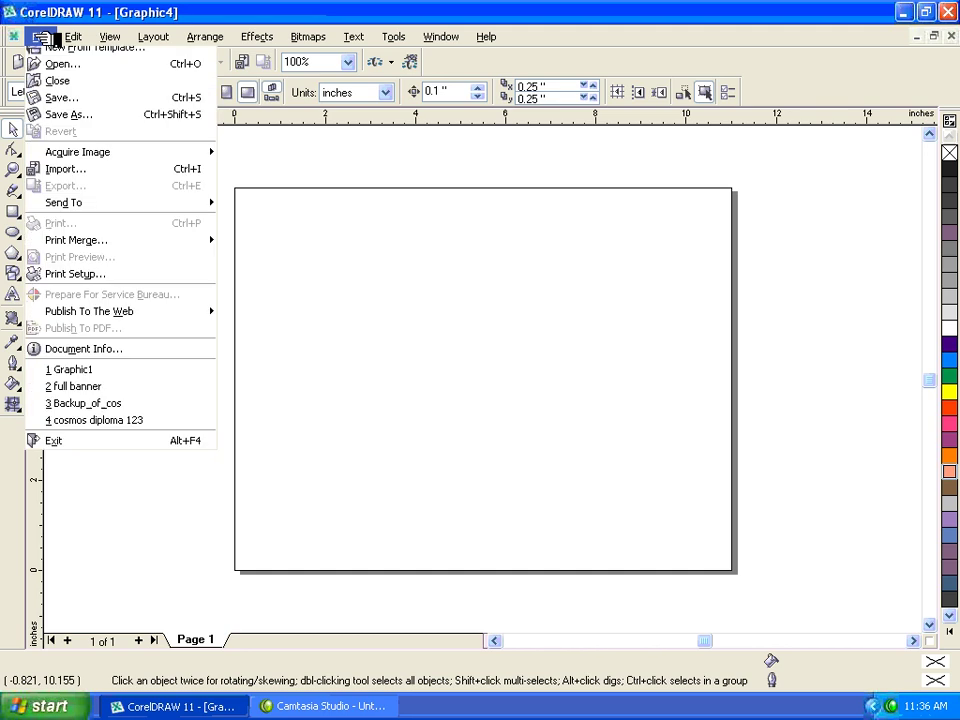
pyautogui.click(82, 104)
pyautogui.click(489, 385)
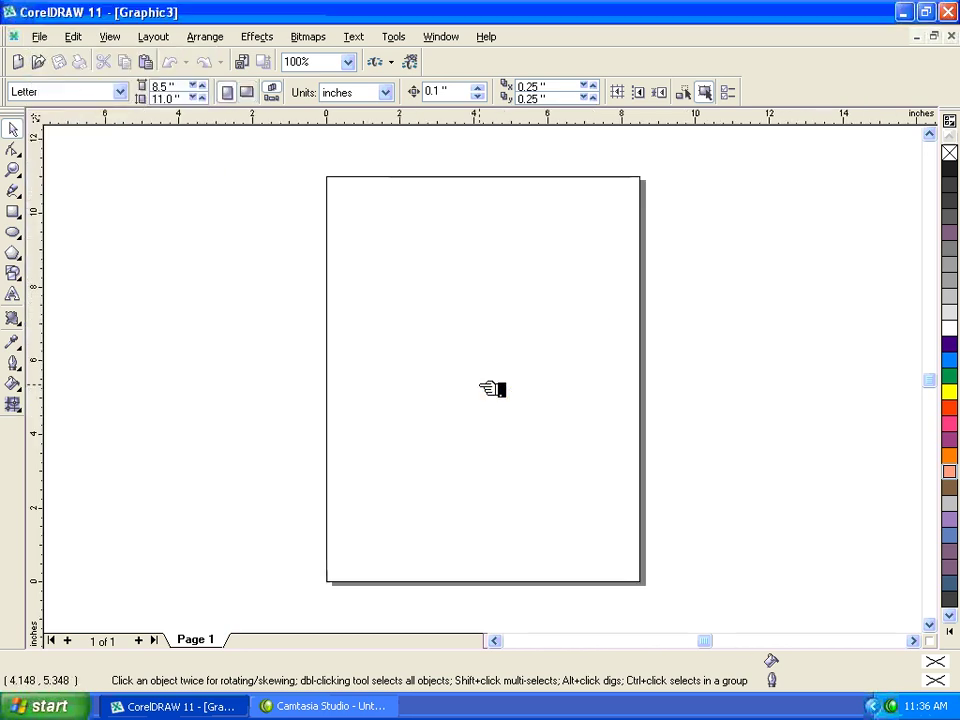
pyautogui.click(40, 37)
pyautogui.click(70, 106)
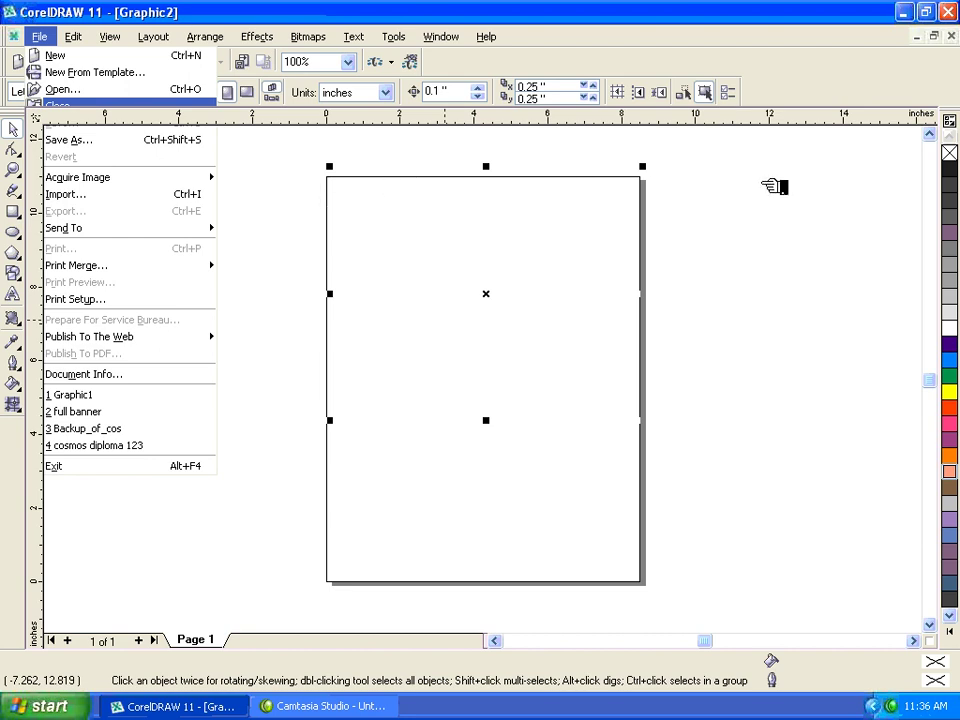
# Step: Close Graphic2 with the Afghanistan text and Graphic1 with the rectangle, discarding the changes to both
pyautogui.click(45, 36)
pyautogui.click(60, 104)
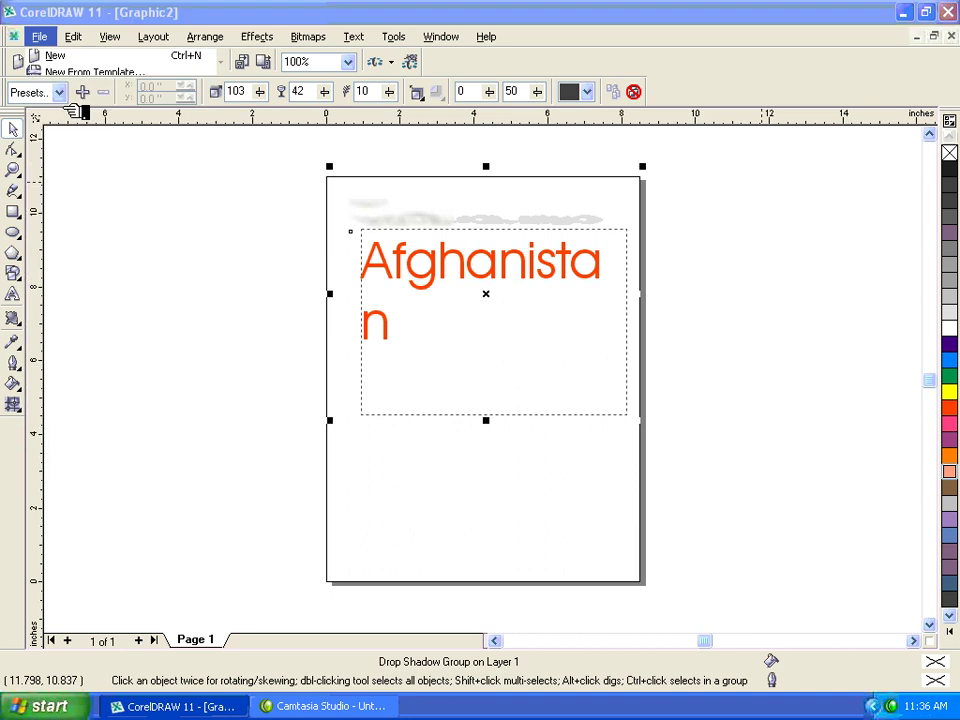
pyautogui.click(501, 384)
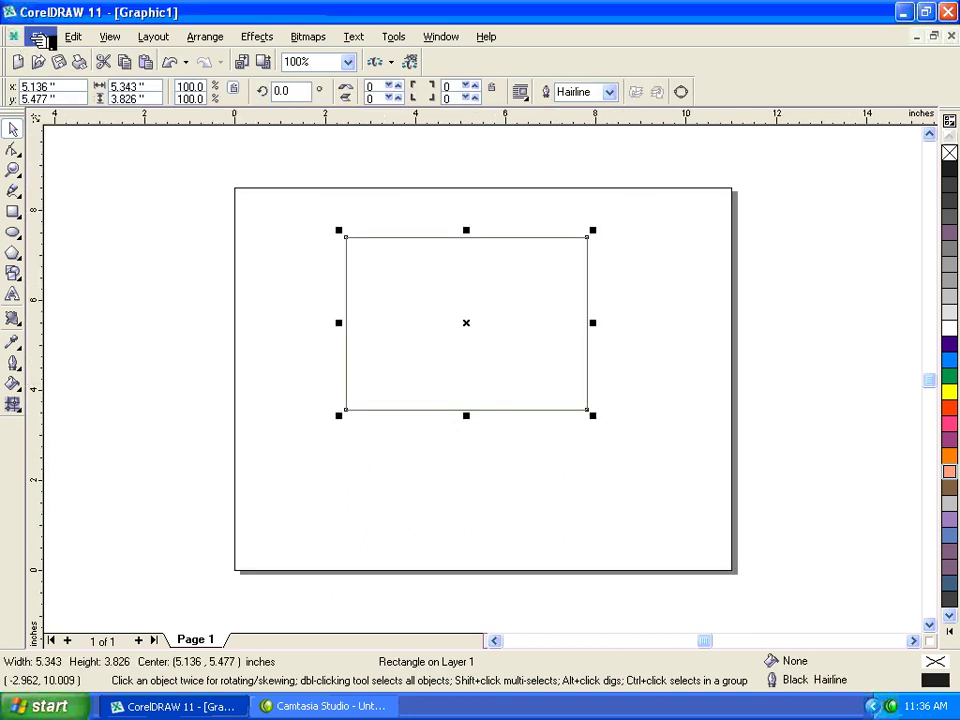
pyautogui.click(45, 38)
pyautogui.click(88, 103)
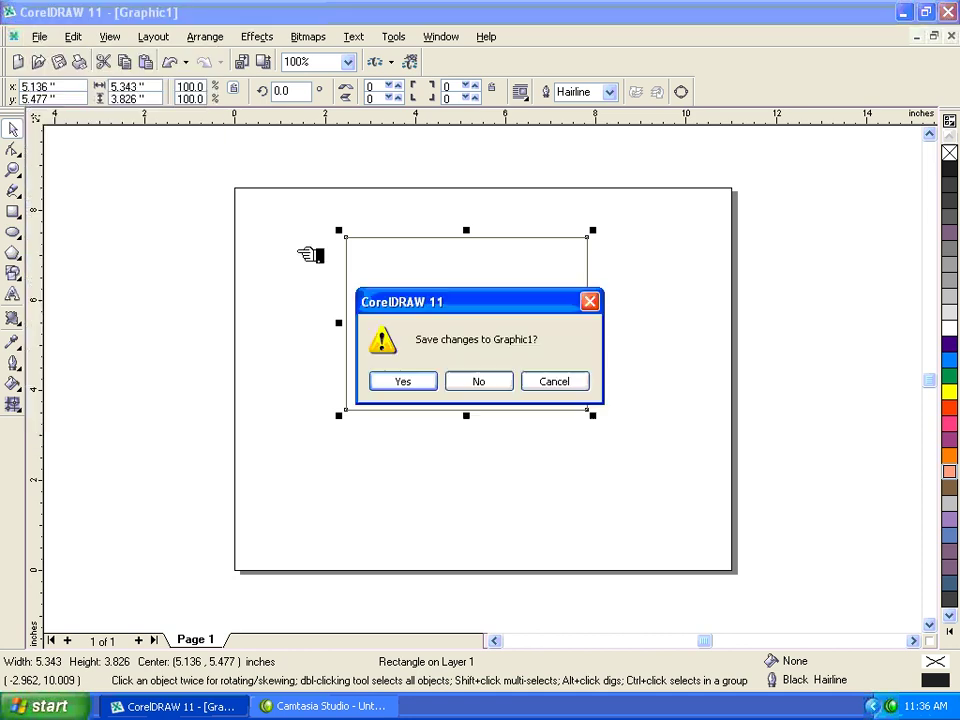
pyautogui.click(479, 381)
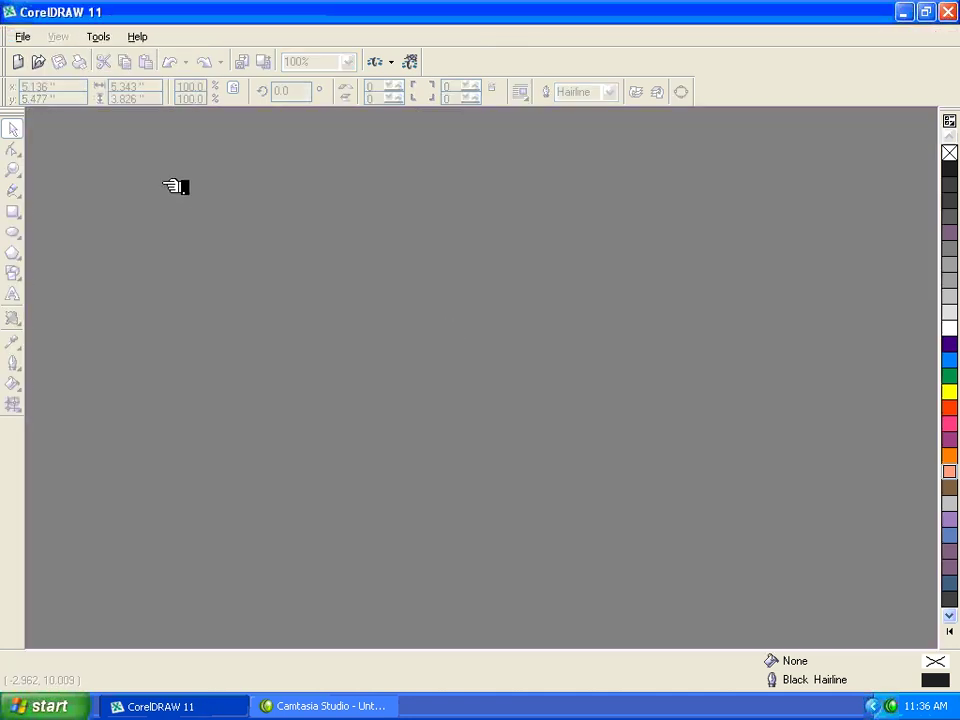
# Step: Create a new blank document
pyautogui.click(22, 37)
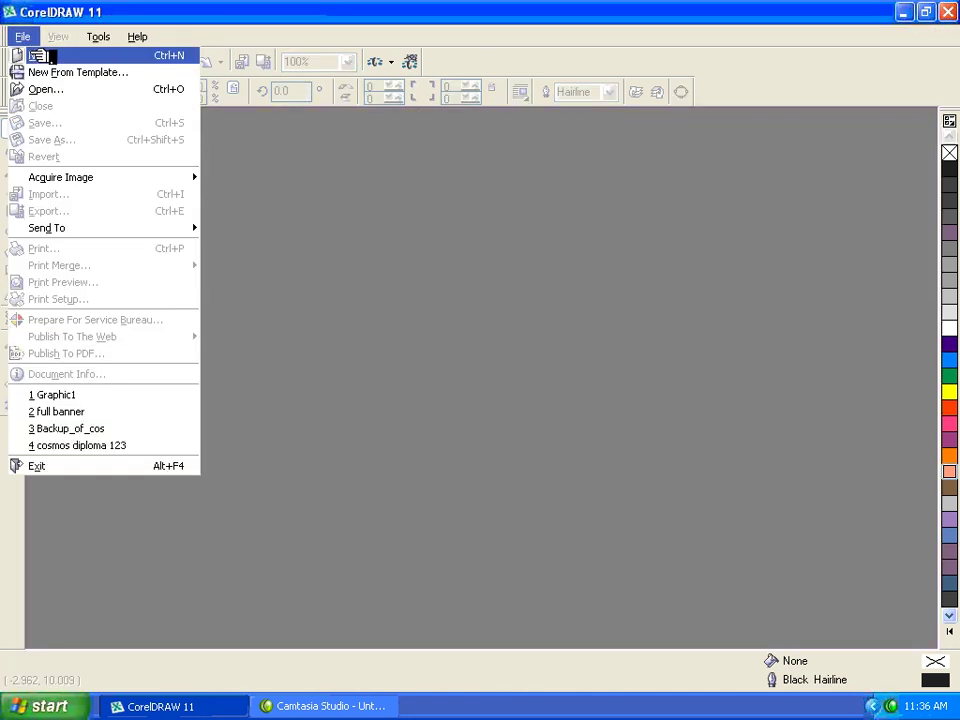
pyautogui.click(41, 57)
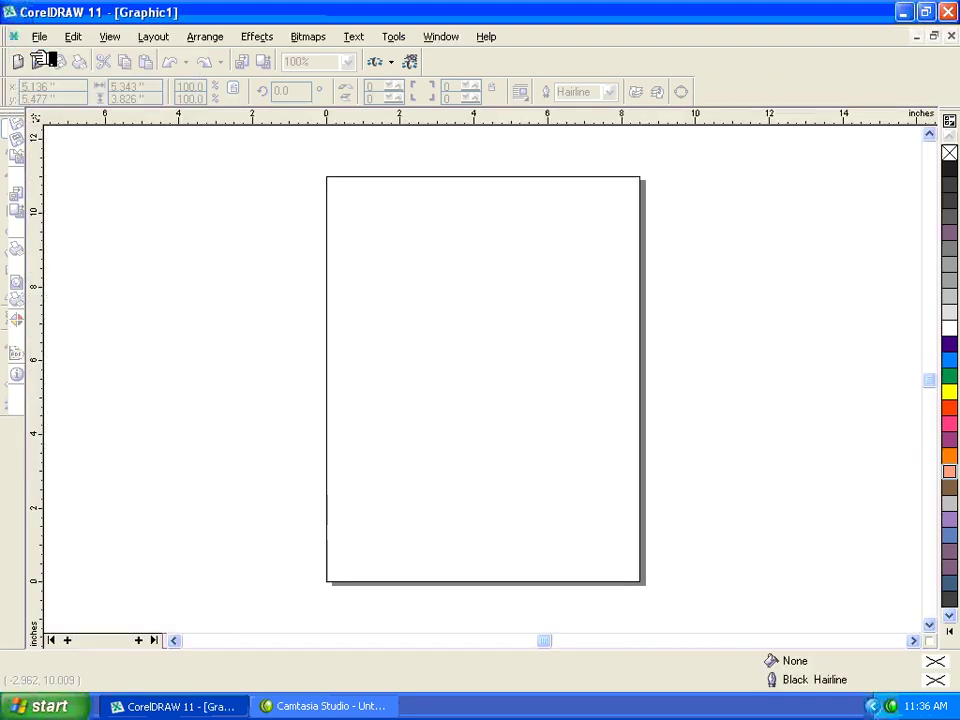
pyautogui.click(41, 37)
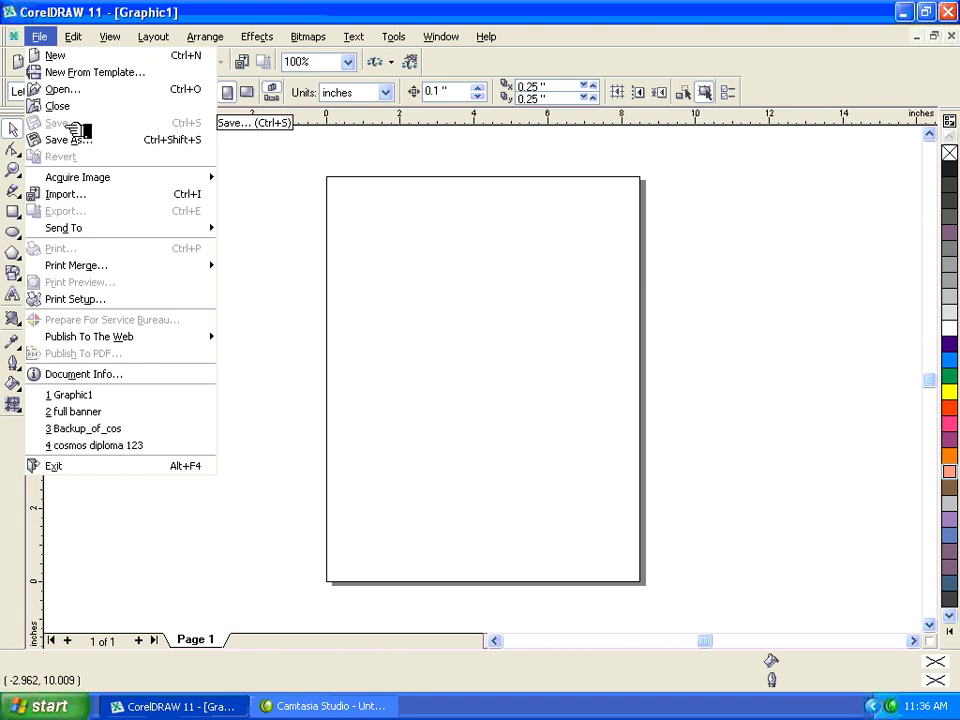
# Step: Draw a rectangle about 6.59 by 5.22 inches on the page and fill it with cyan
pyautogui.click(456, 309)
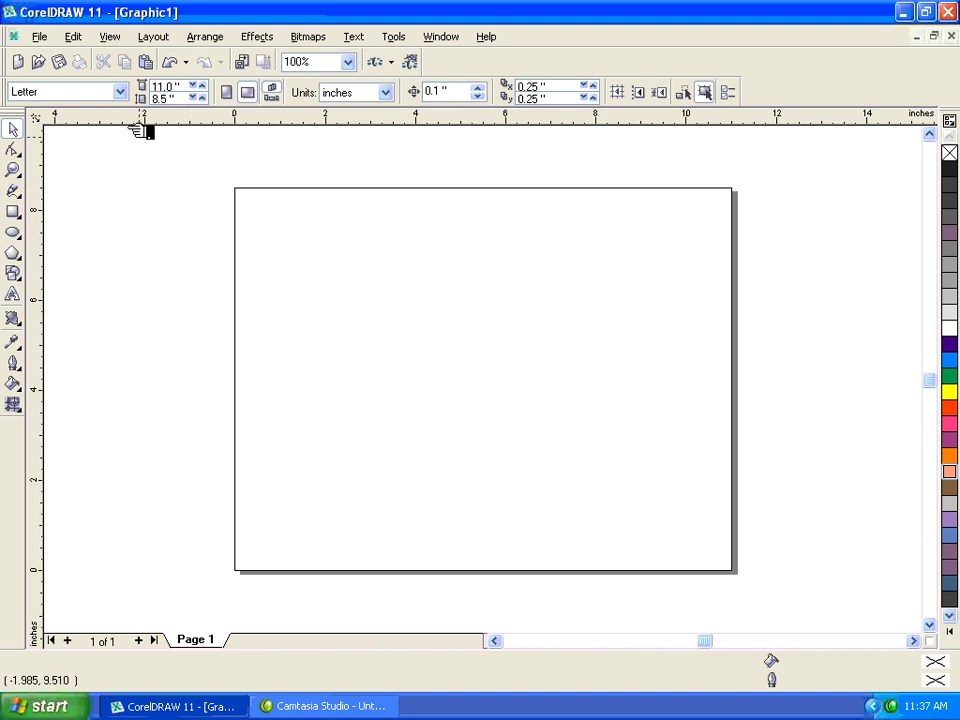
pyautogui.click(13, 212)
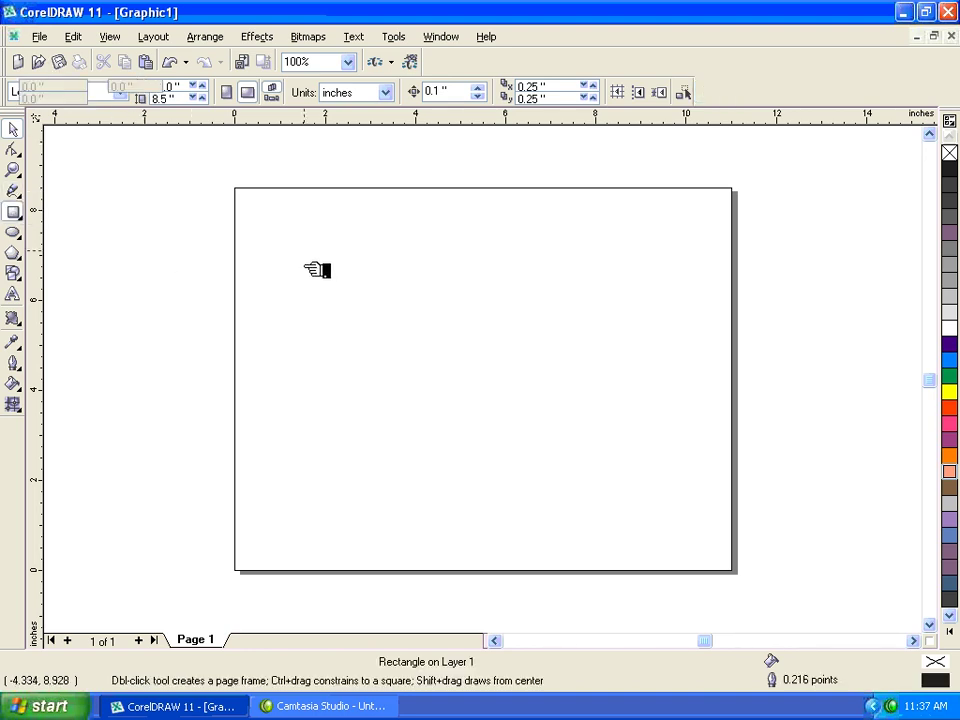
pyautogui.moveTo(305, 247); pyautogui.dragTo(605, 482)
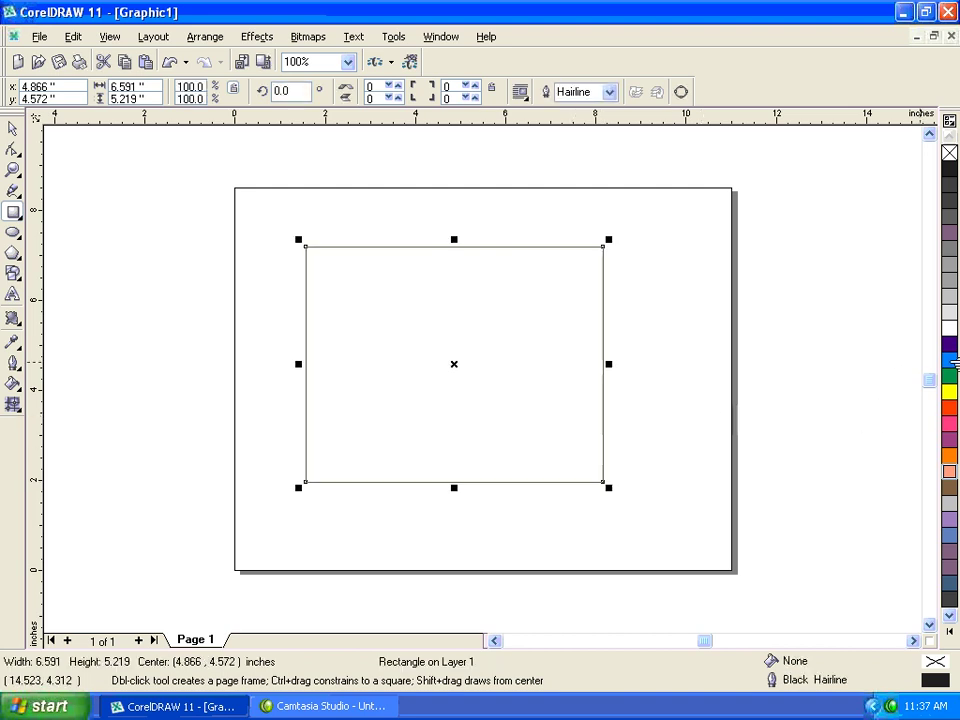
pyautogui.click(949, 359)
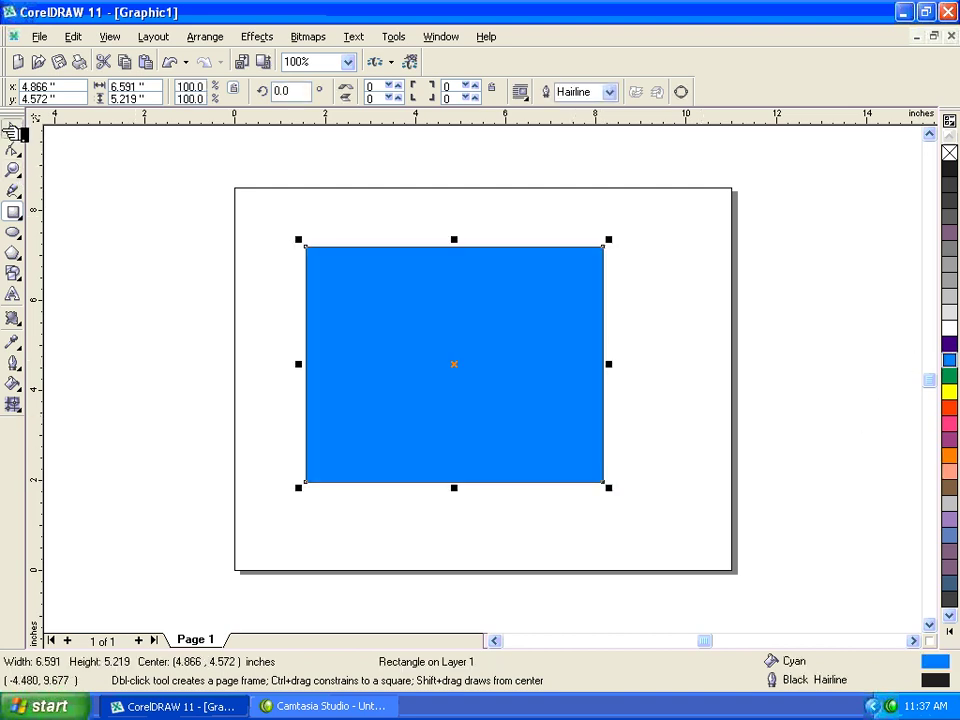
pyautogui.click(11, 129)
# Step: Begin saving the drawing under the file name banner, with Local Disk (F:) as the location
pyautogui.click(42, 38)
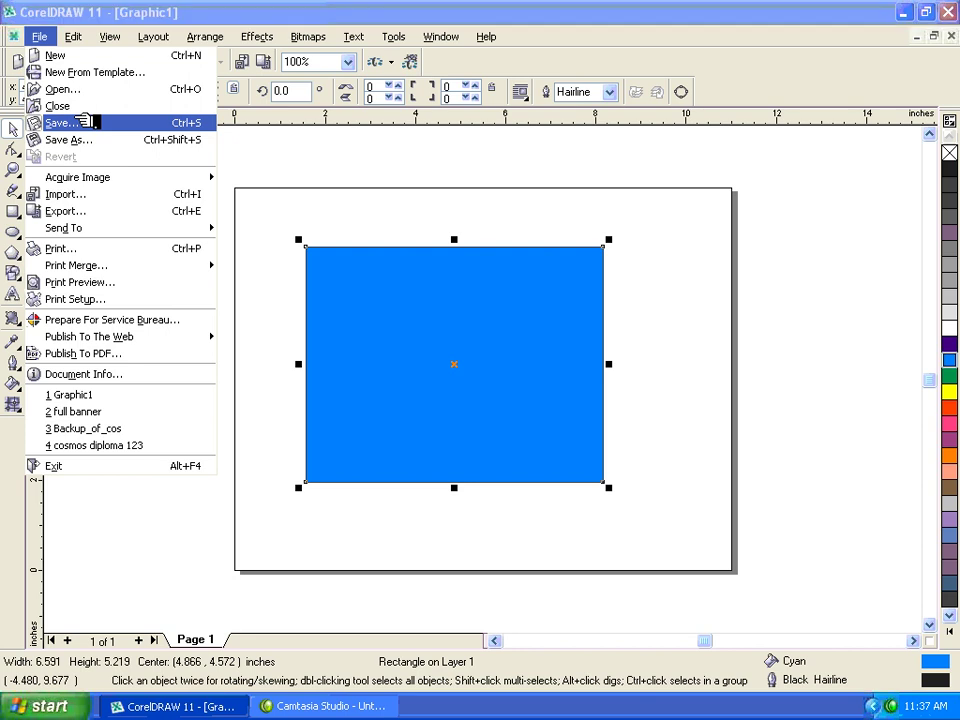
pyautogui.click(84, 122)
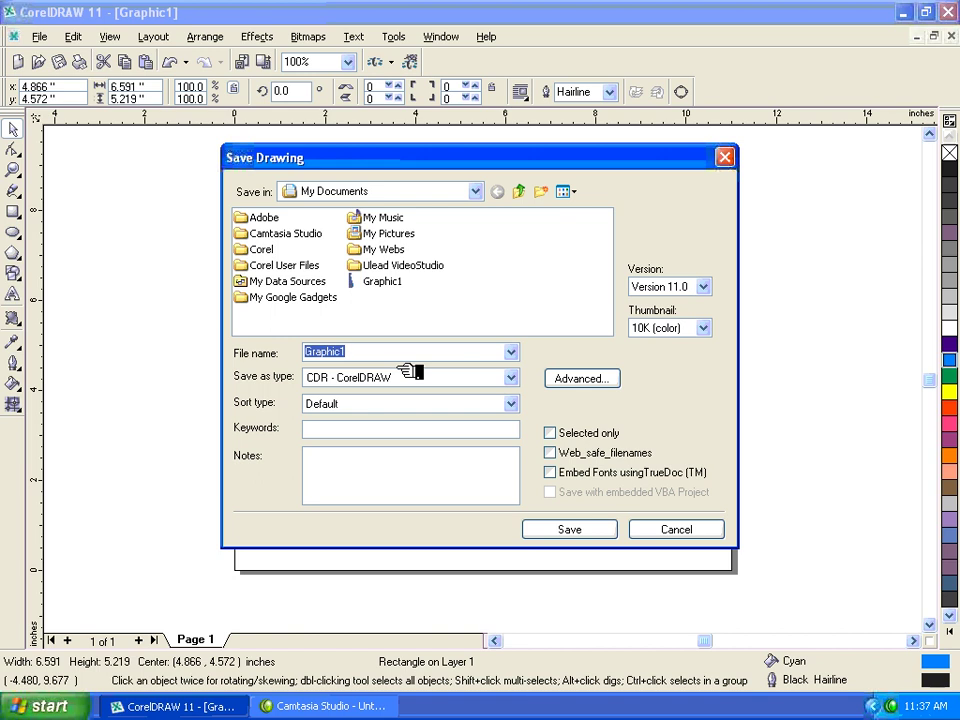
pyautogui.write('banner')
pyautogui.click(480, 193)
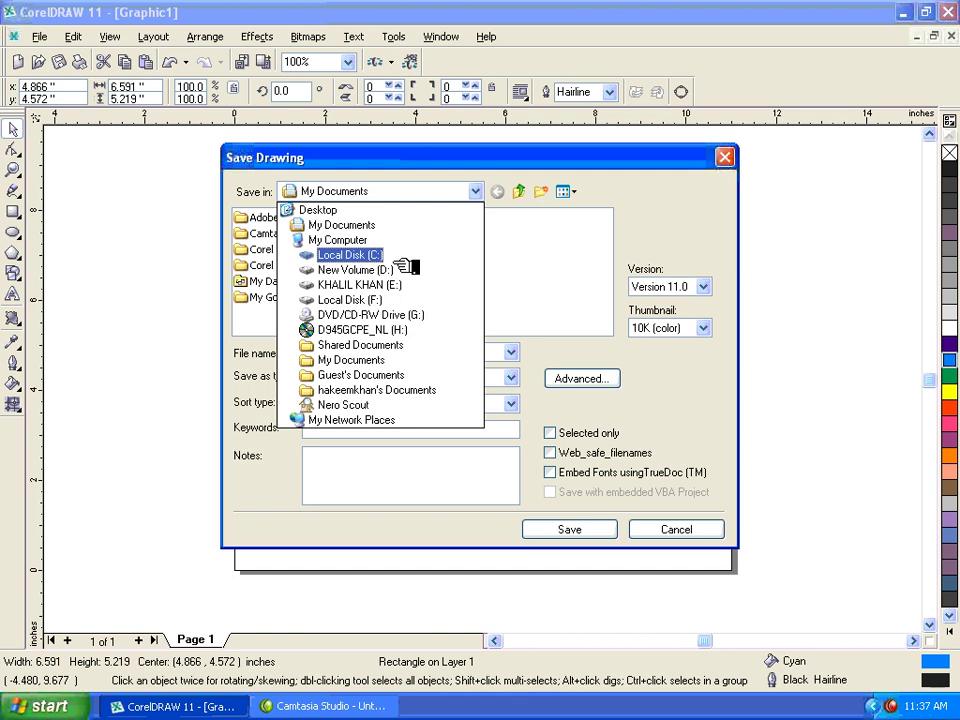
pyautogui.click(405, 300)
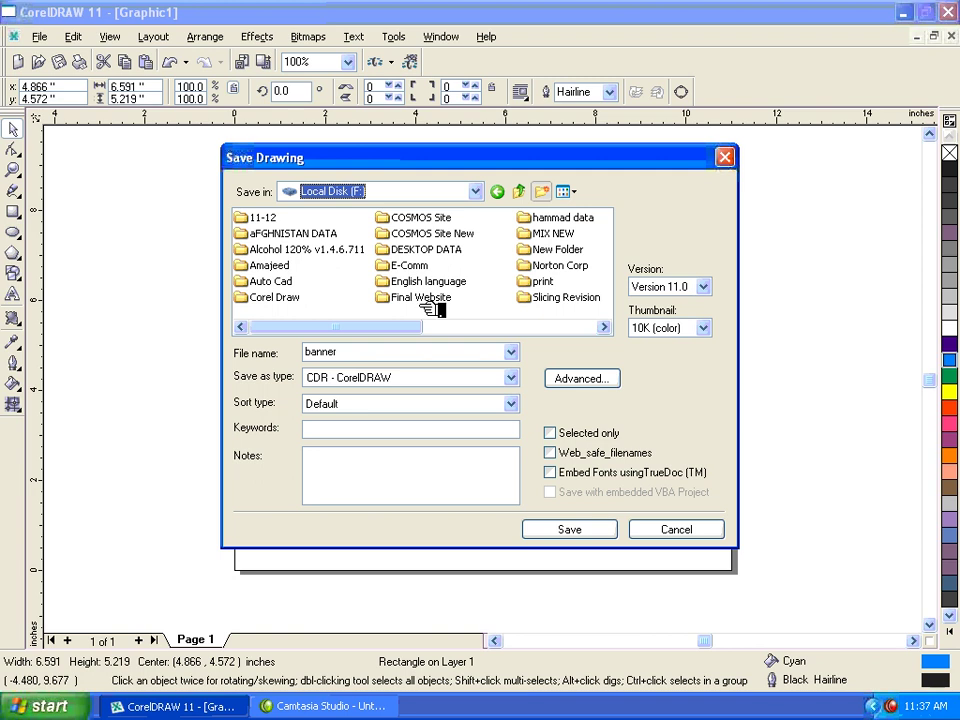
# Step: Rename New Folder (2) on Local Disk (F:) with the person's first name
pyautogui.hscroll(3, 430, 305)
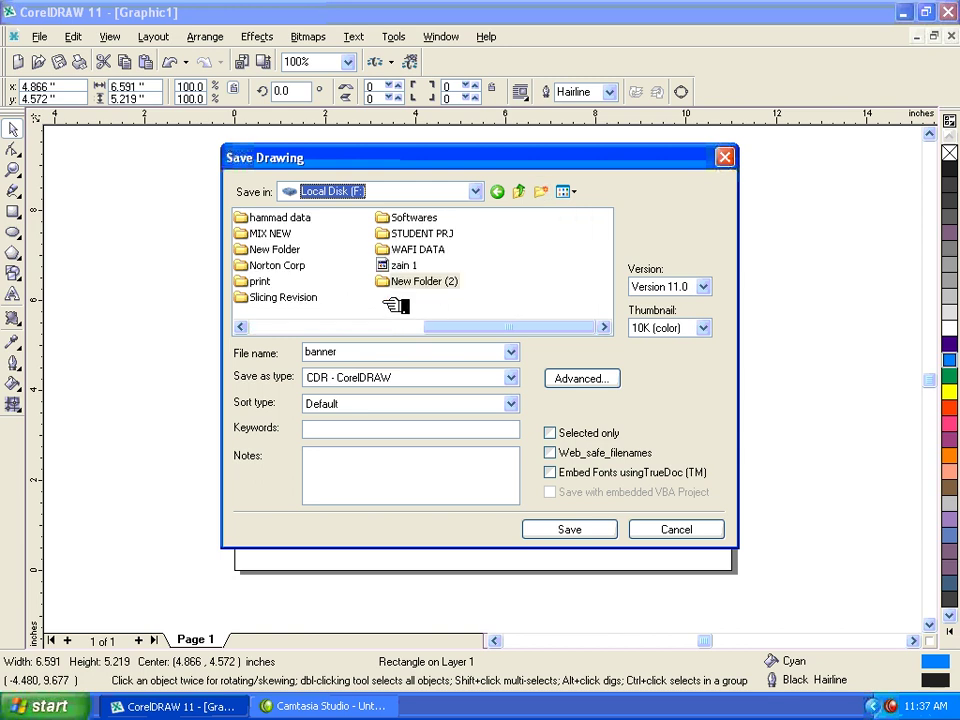
pyautogui.click(444, 284)
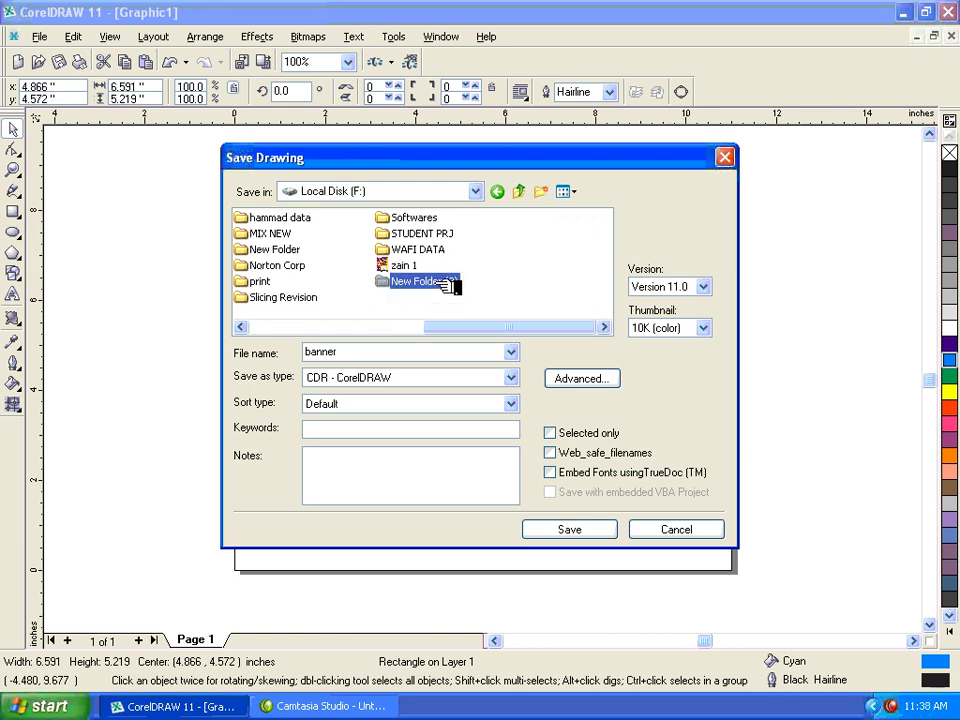
pyautogui.rightClick(446, 285)
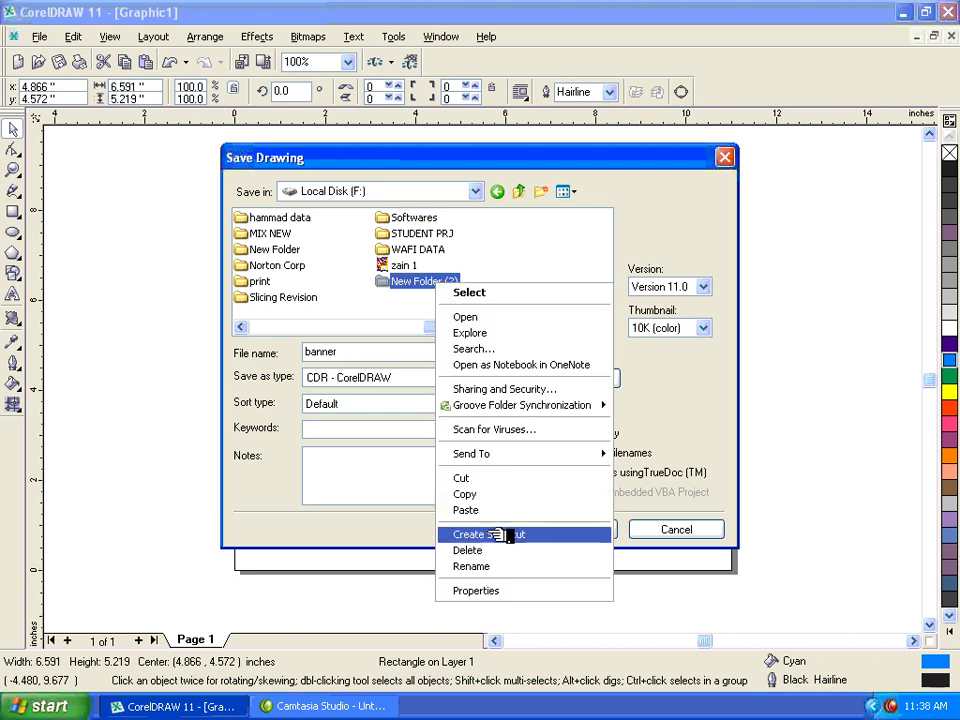
pyautogui.click(500, 564)
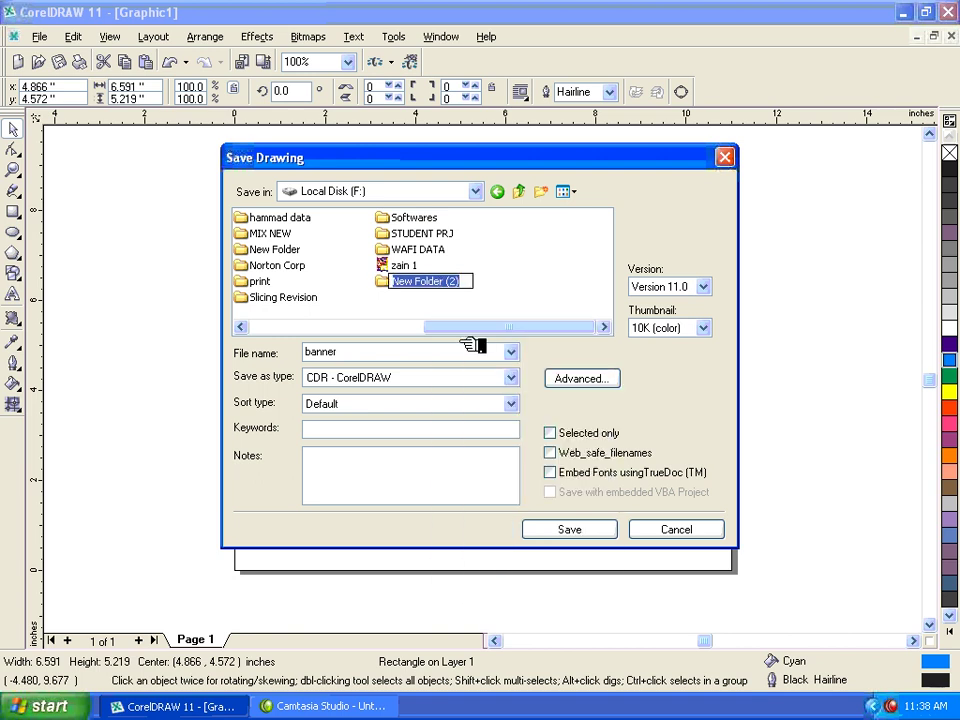
pyautogui.write('h')
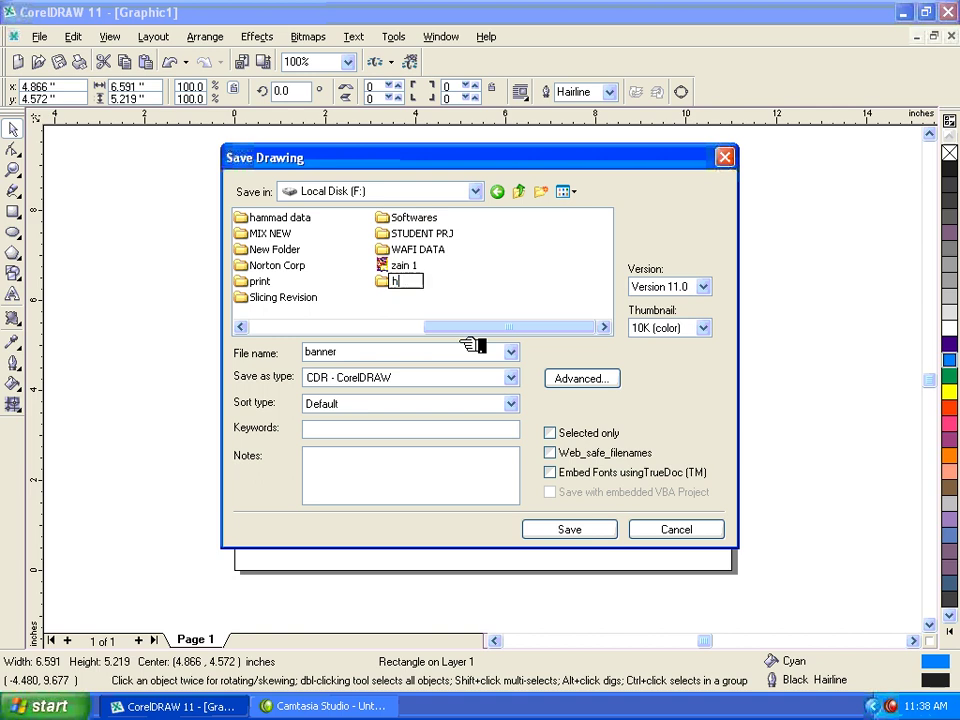
pyautogui.write('ikmat')
pyautogui.press('Return')
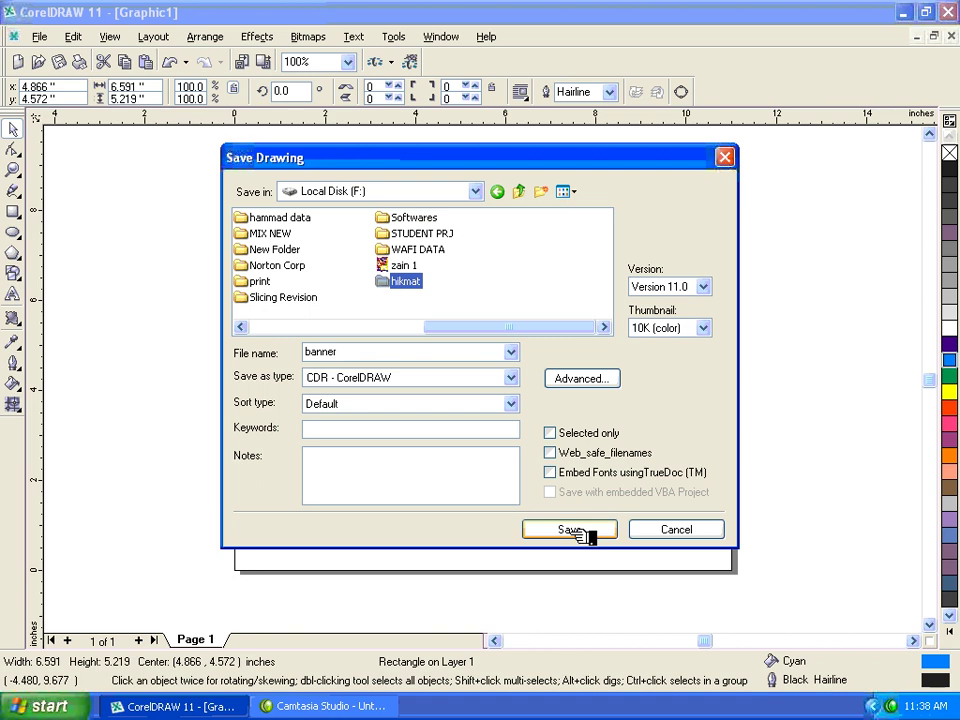
# Step: Save the drawing as banner inside the renamed folder
pyautogui.doubleClick(415, 281)
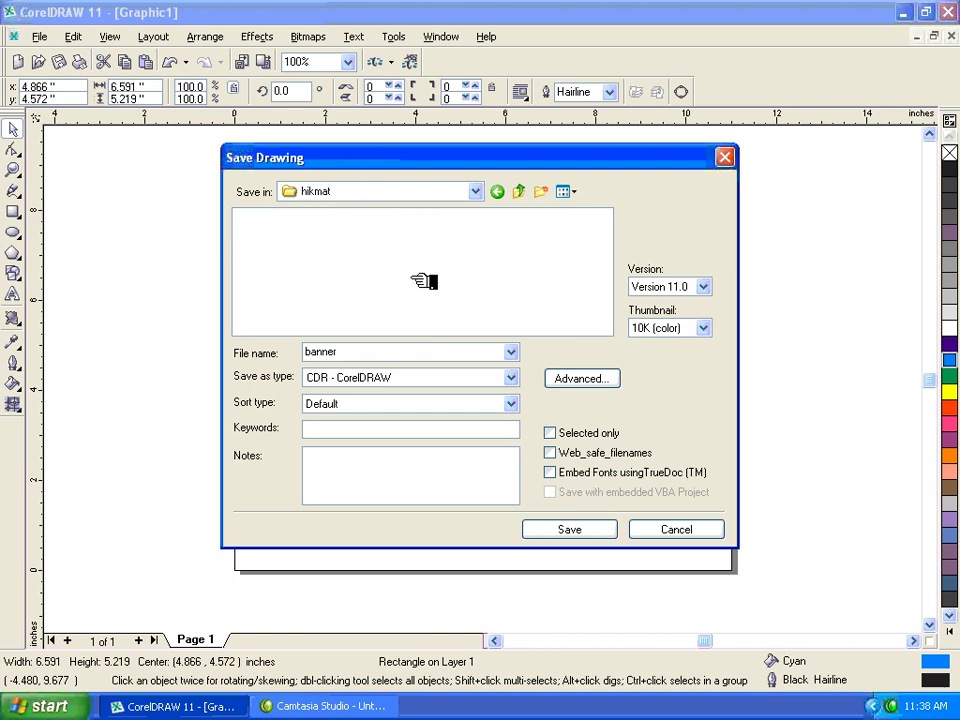
pyautogui.click(392, 356)
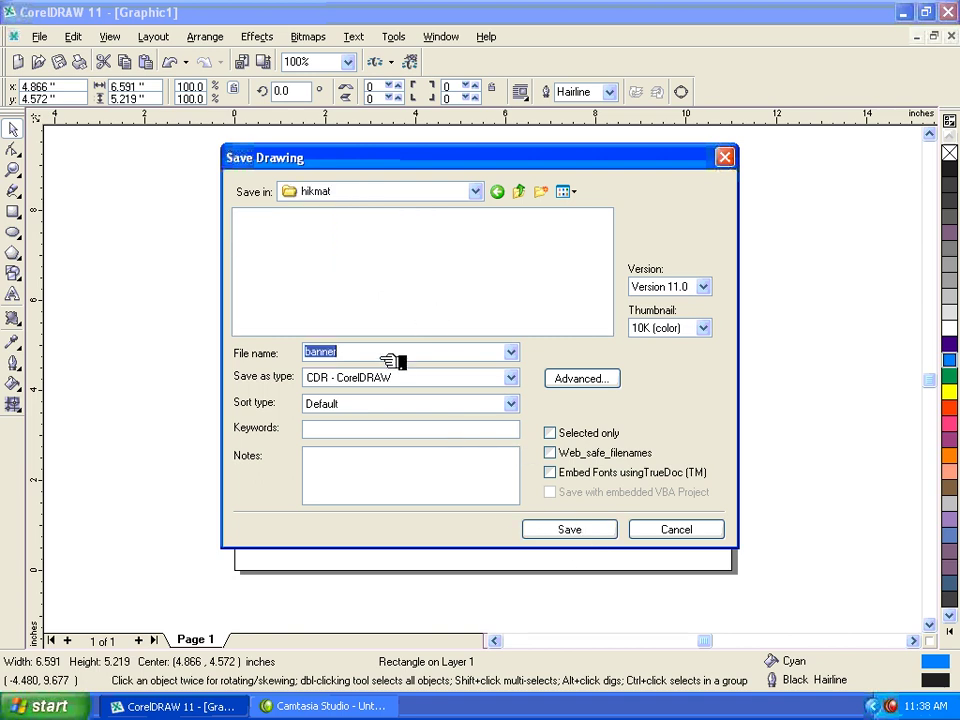
pyautogui.click(563, 531)
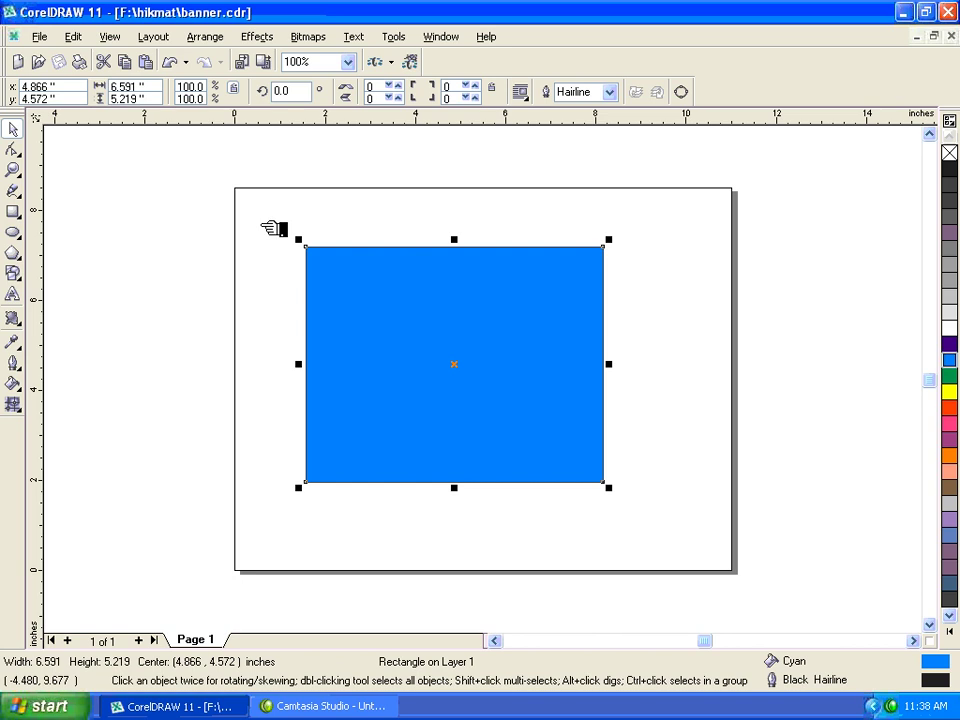
# Step: Save a copy of the drawing in the same folder under the name banner 1
pyautogui.click(45, 37)
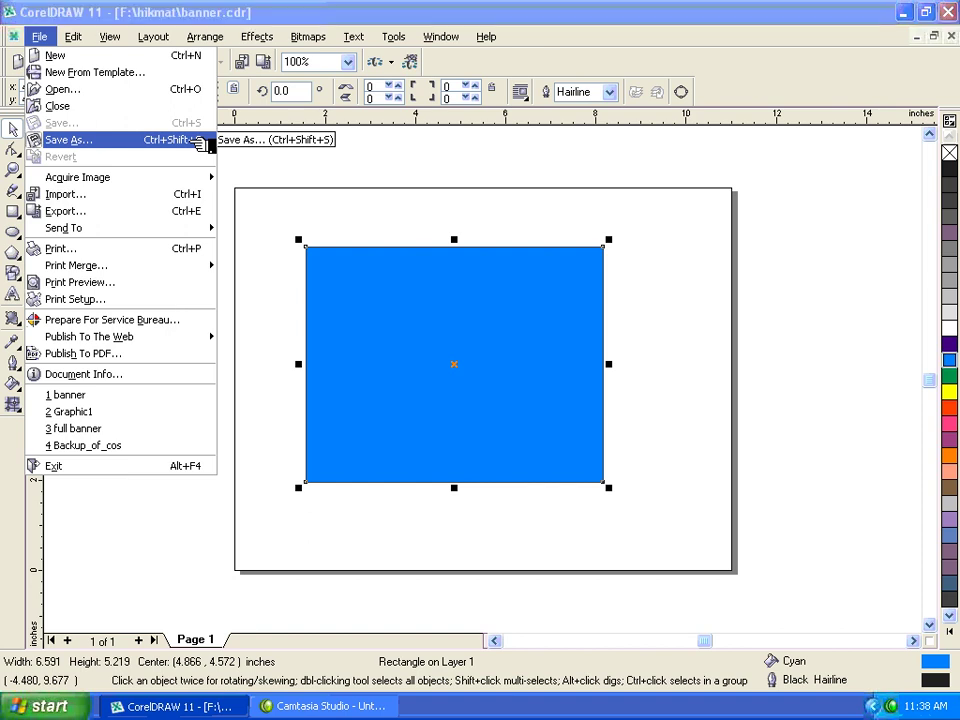
pyautogui.click(199, 144)
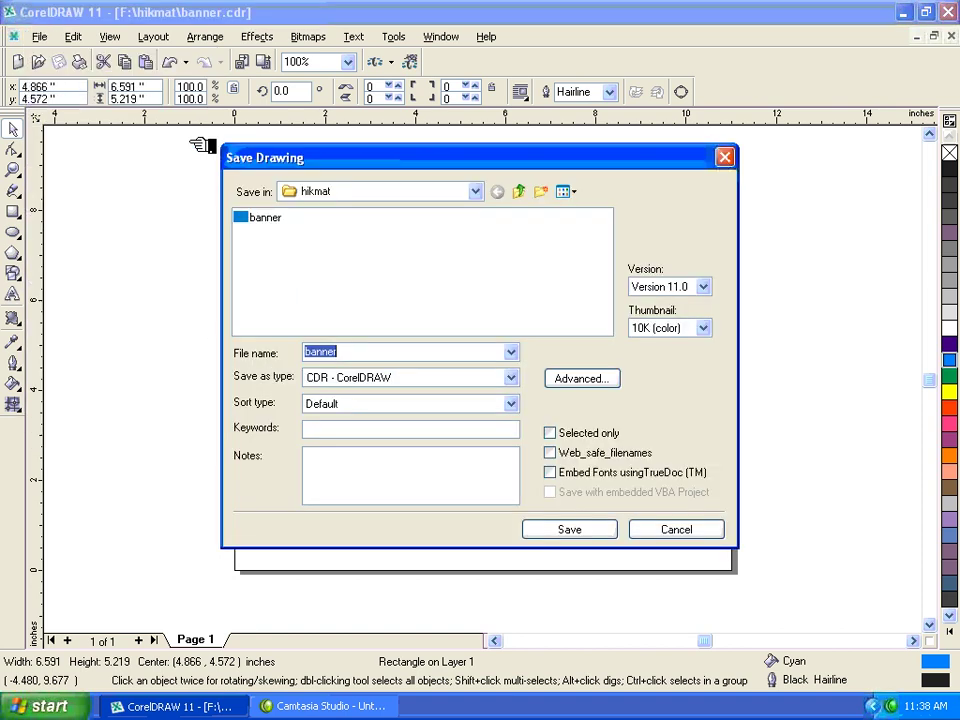
pyautogui.click(385, 351)
pyautogui.write('1')
pyautogui.click(569, 529)
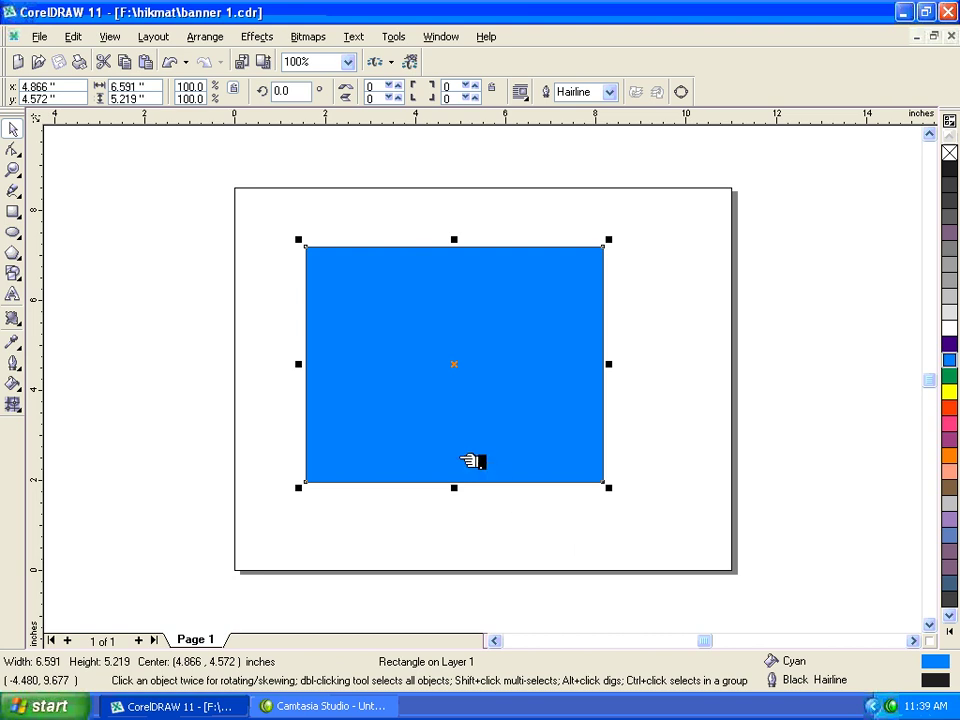
# Step: Centre the blue rectangle on the page and choose Version 9.0 as the file version for a saved copy
pyautogui.press('p')
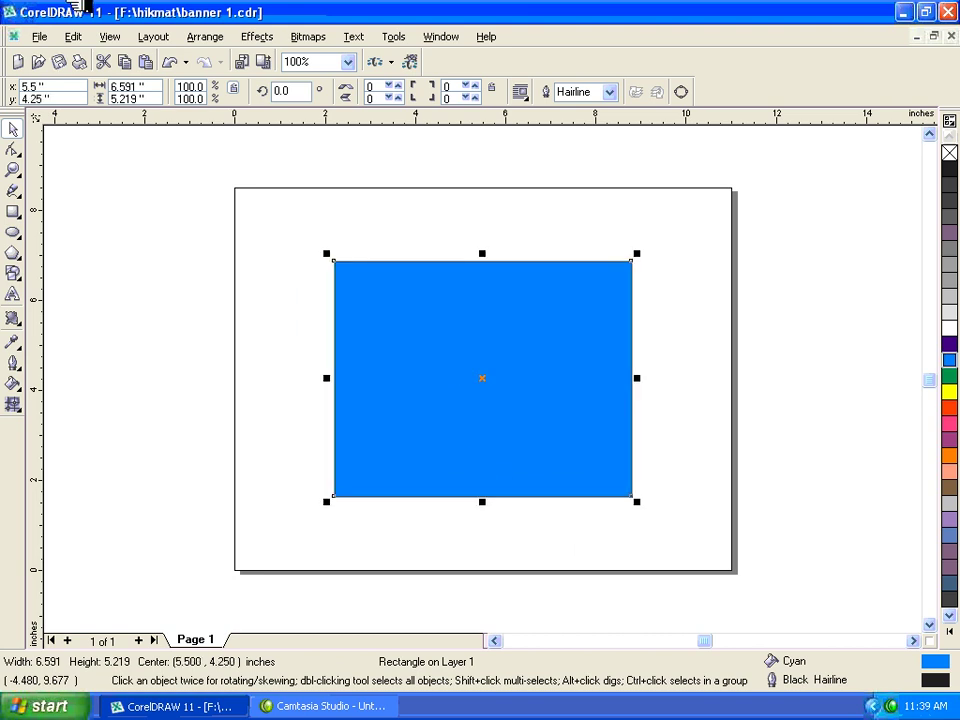
pyautogui.click(40, 37)
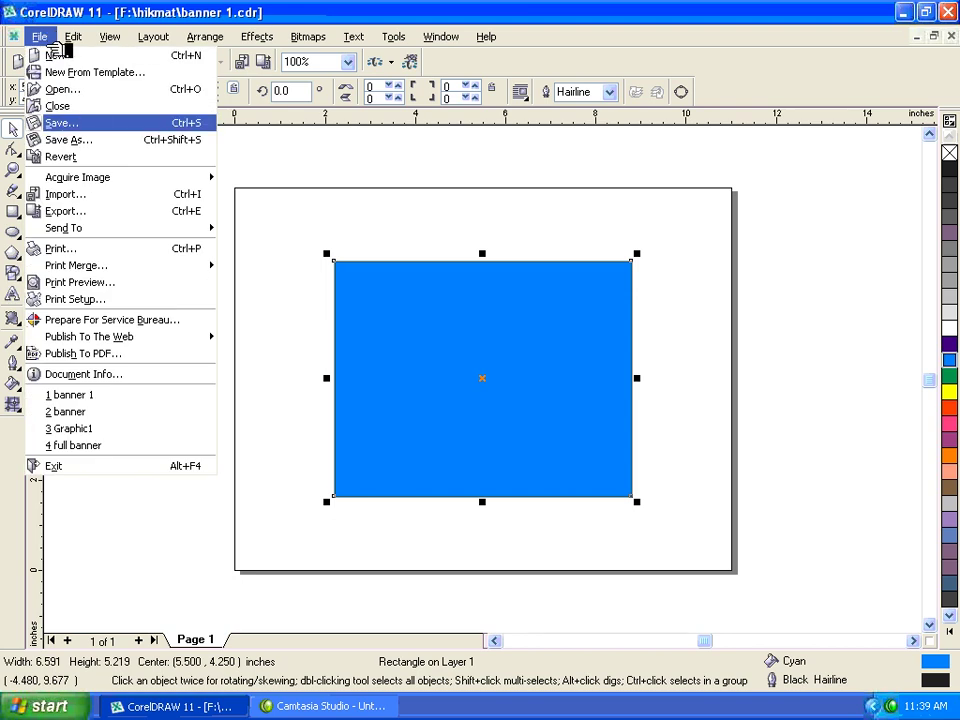
pyautogui.click(94, 145)
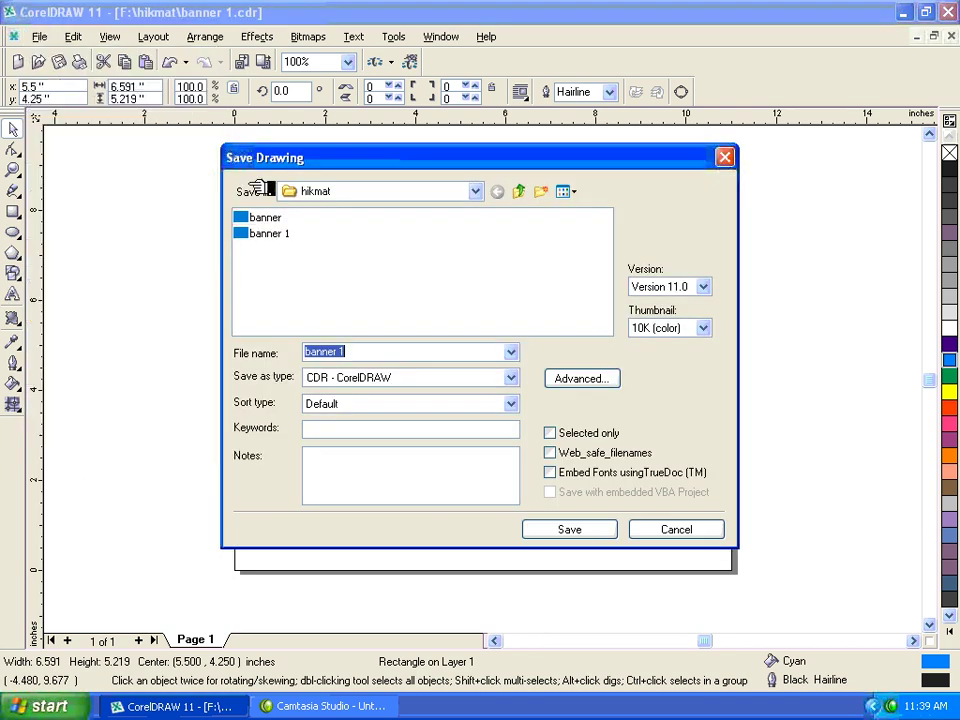
pyautogui.moveTo(328, 159); pyautogui.dragTo(300, 128)
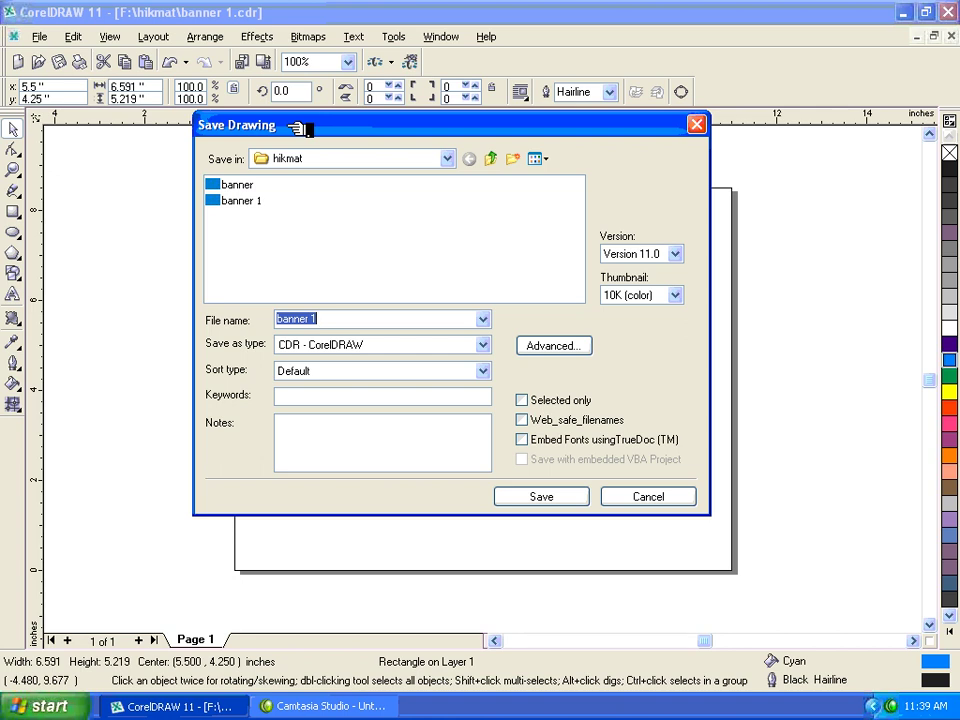
pyautogui.click(686, 256)
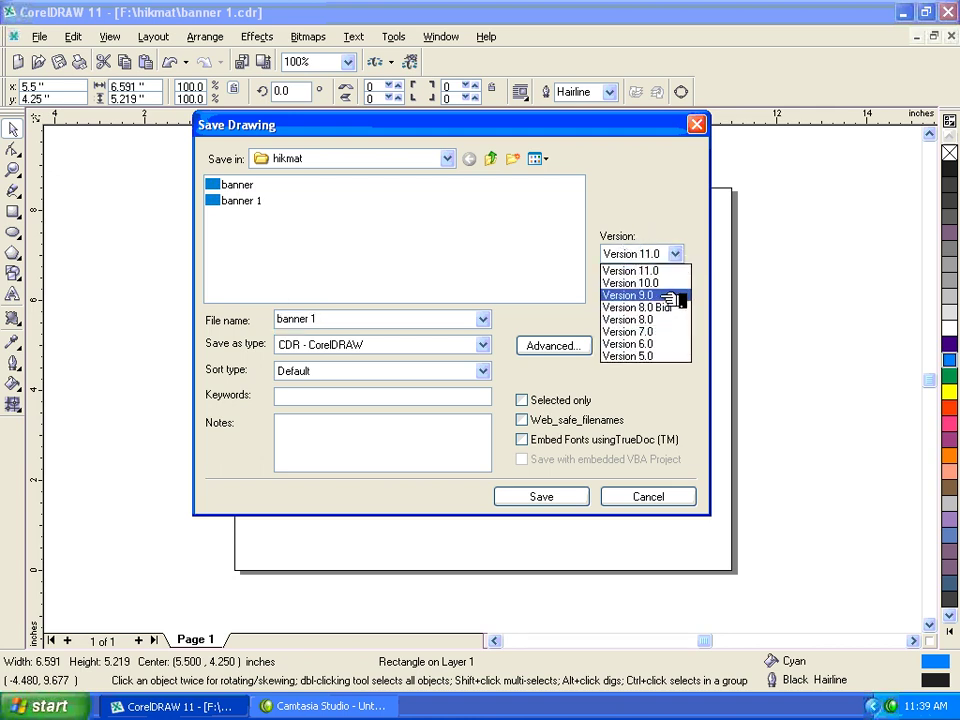
pyautogui.click(670, 296)
# Step: Decline replacing banner 1 and save the Version 9.0 copy under the name 123 instead
pyautogui.click(535, 497)
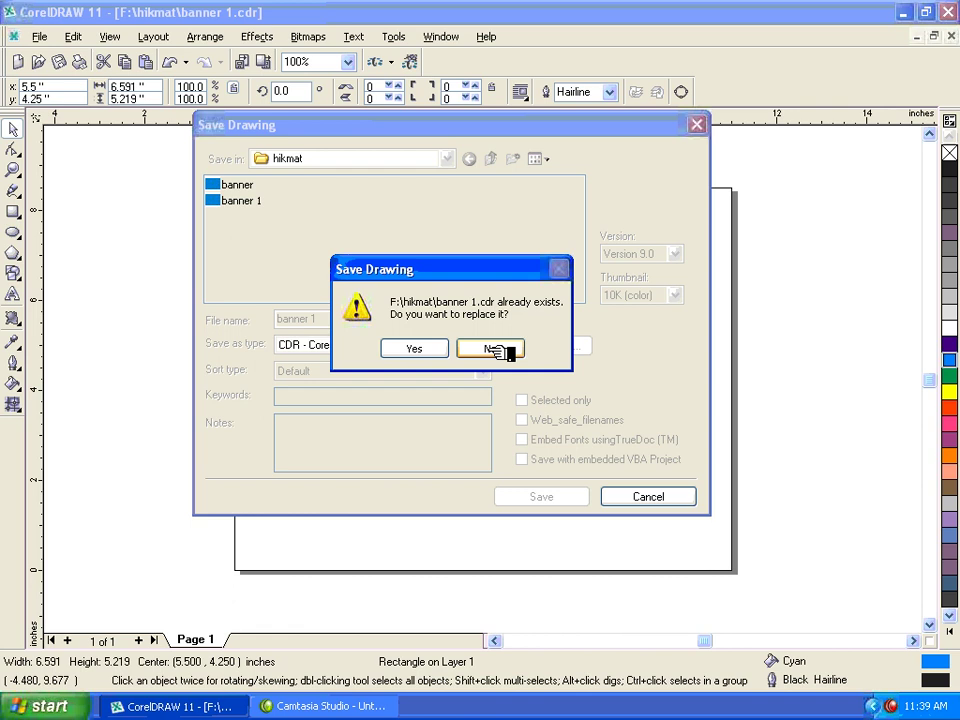
pyautogui.click(495, 349)
pyautogui.doubleClick(390, 319)
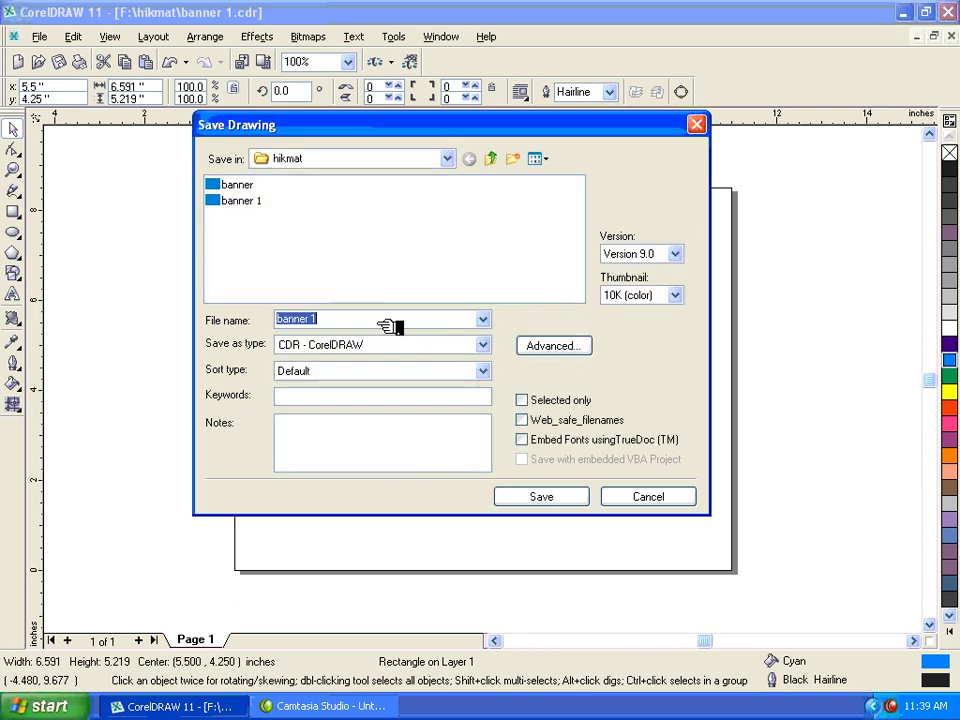
pyautogui.write('123')
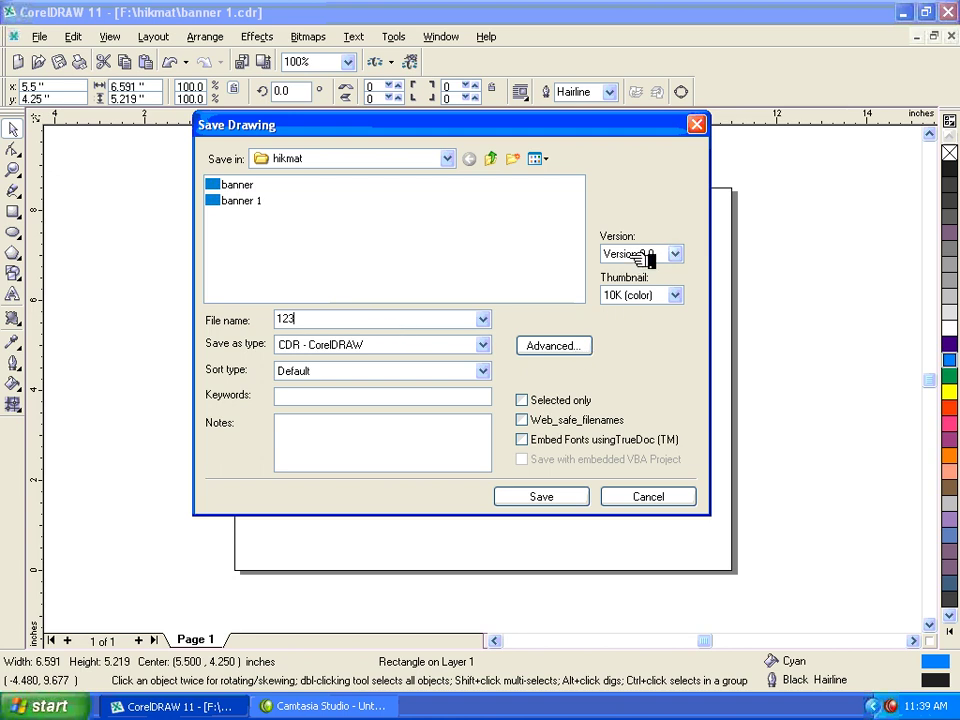
pyautogui.click(555, 497)
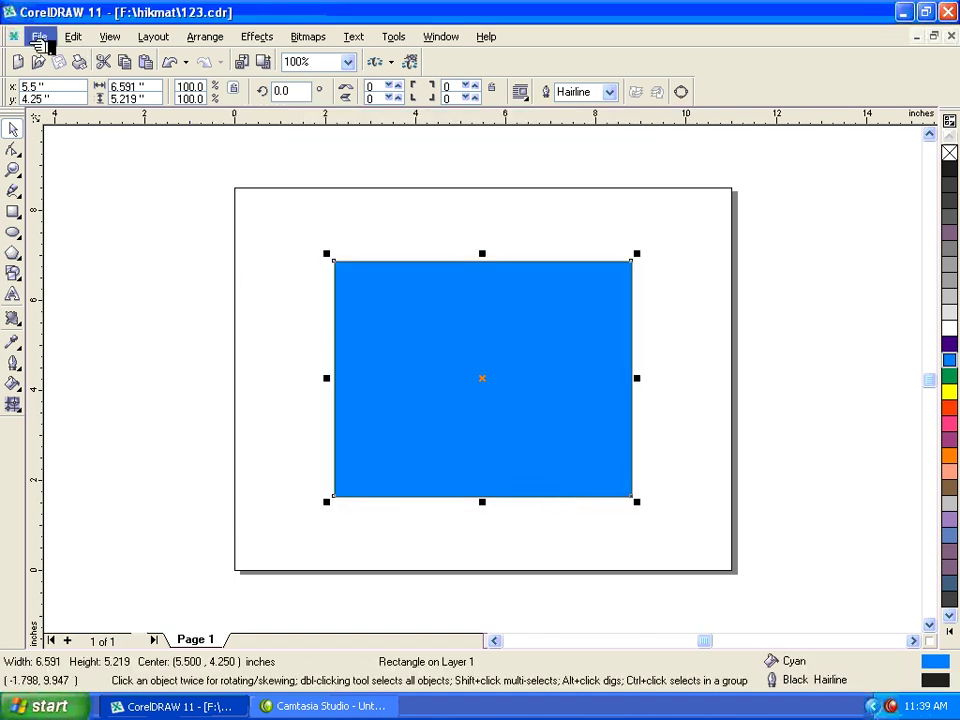
# Step: Review the file versions offered when saving a copy of drawing 123, and leave without saving
pyautogui.click(40, 40)
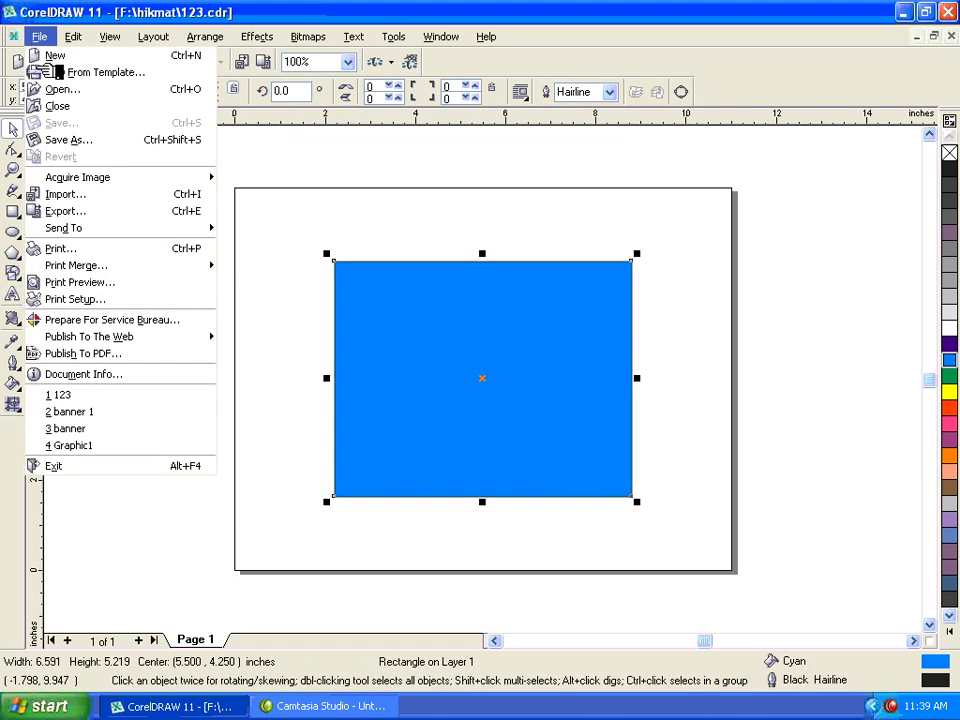
pyautogui.click(107, 145)
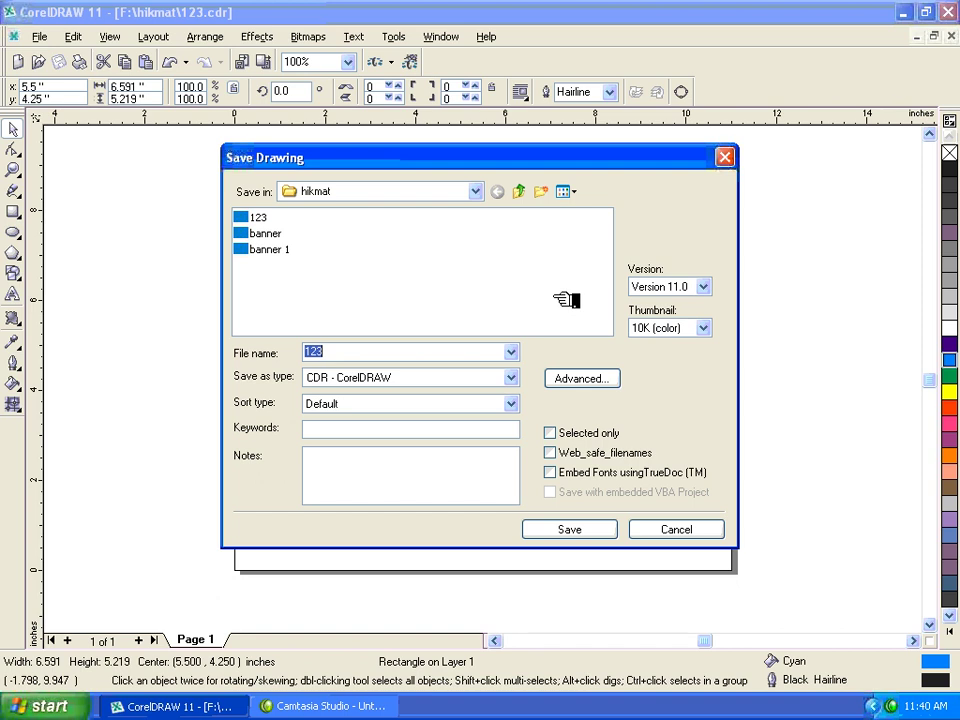
pyautogui.click(705, 288)
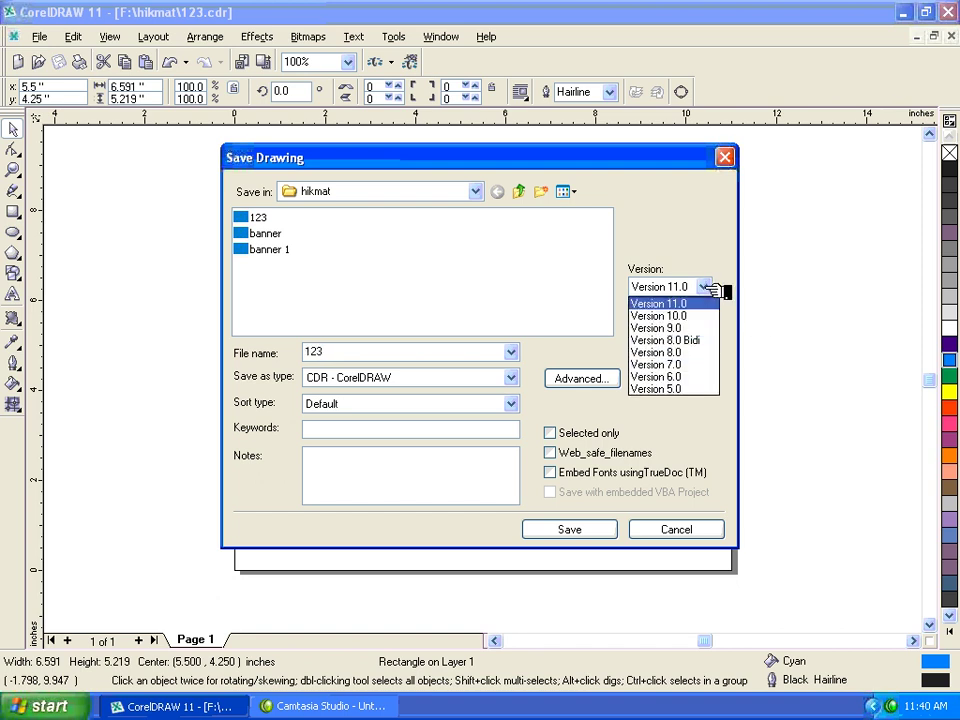
pyautogui.click(712, 289)
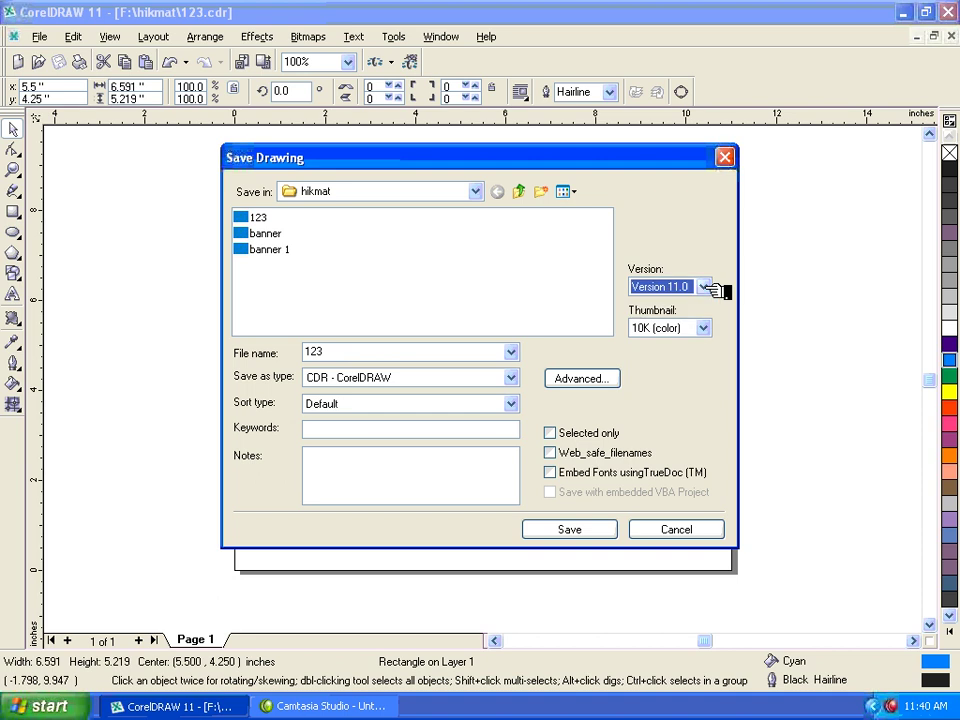
pyautogui.click(675, 535)
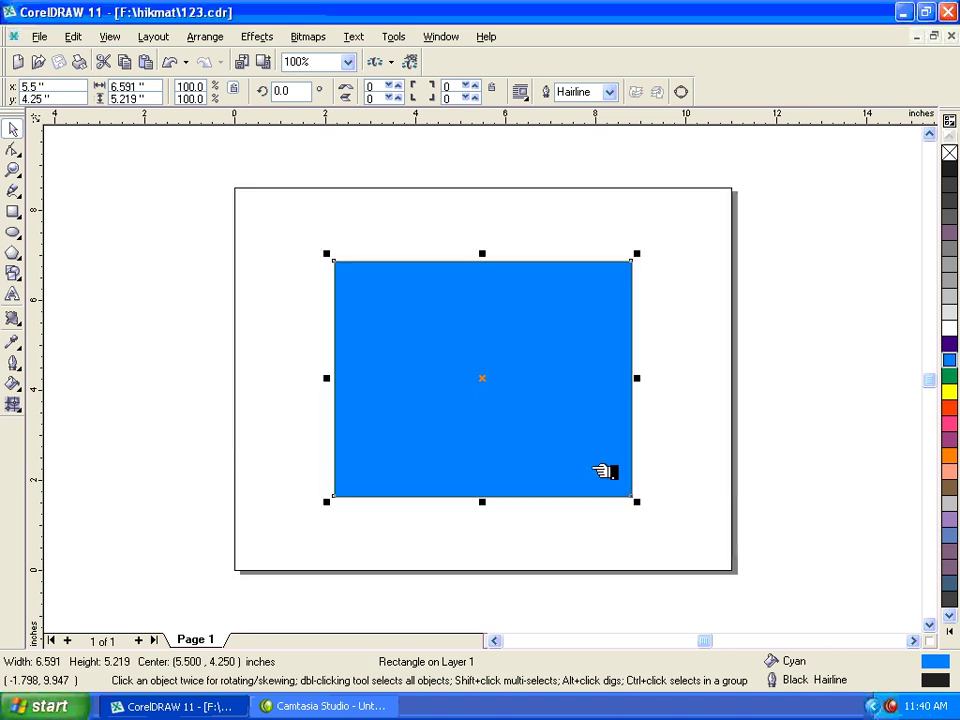
# Step: Close drawing 123
pyautogui.click(40, 37)
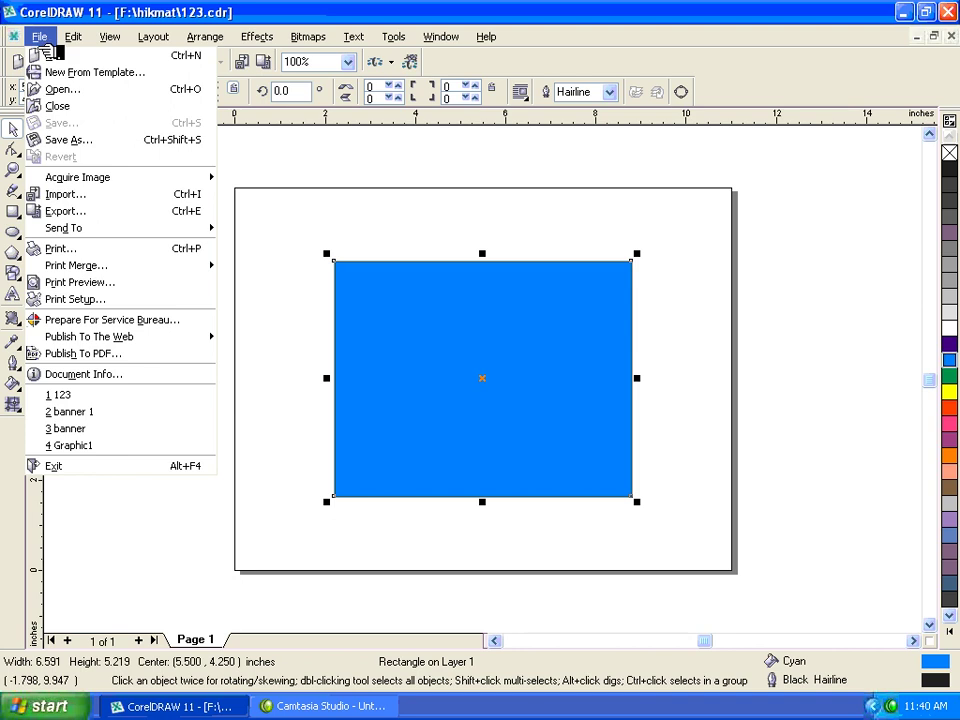
pyautogui.click(370, 184)
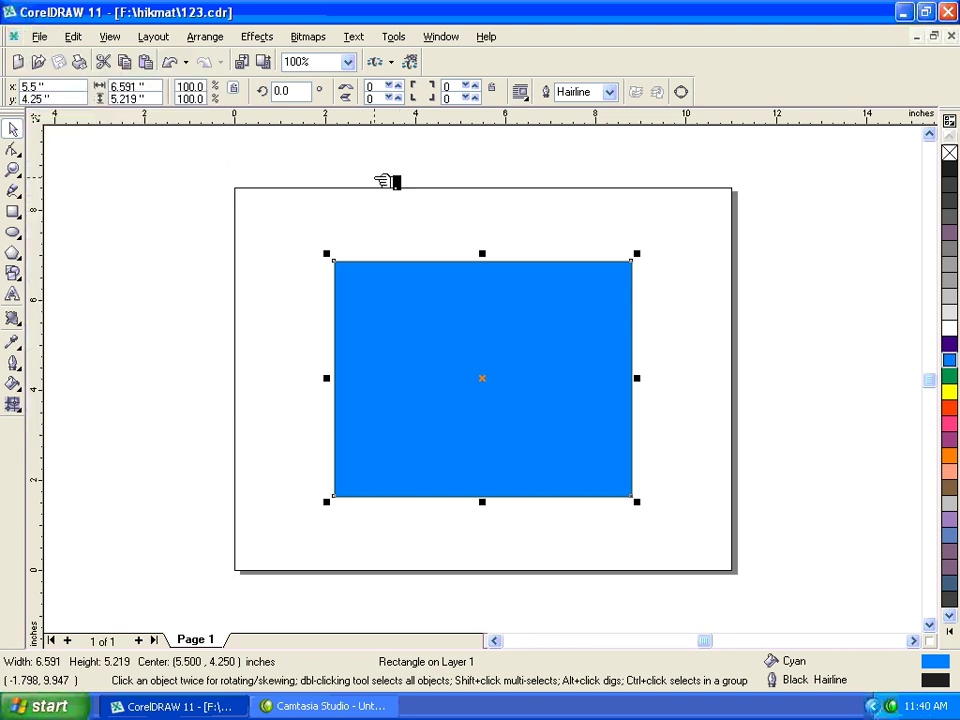
pyautogui.click(950, 36)
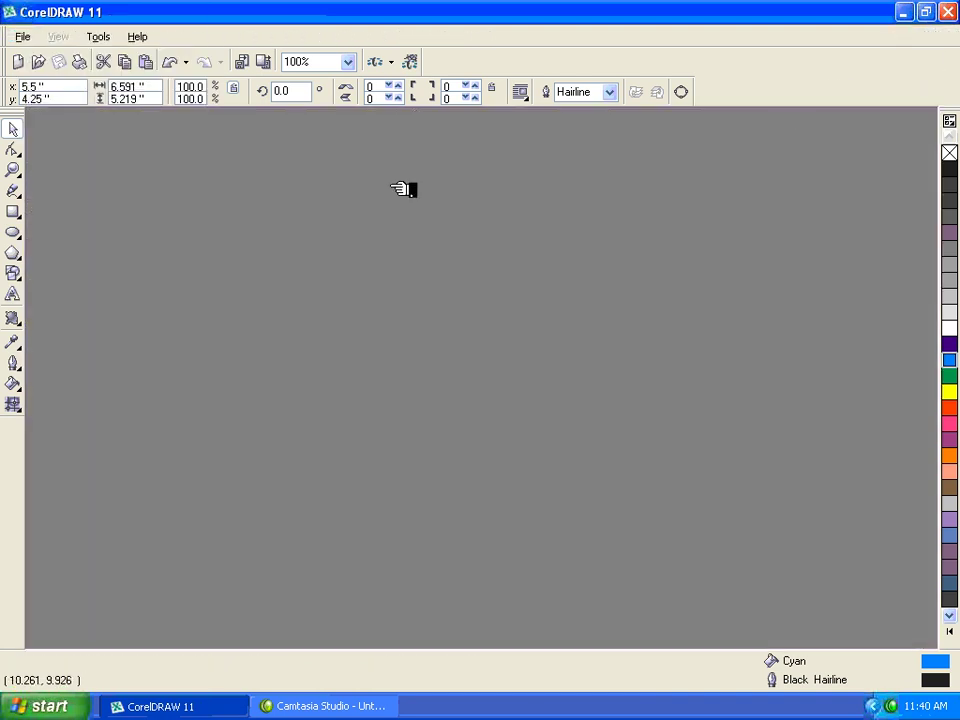
# Step: Open the drawing Graphic1 from the My Documents folder
pyautogui.click(35, 42)
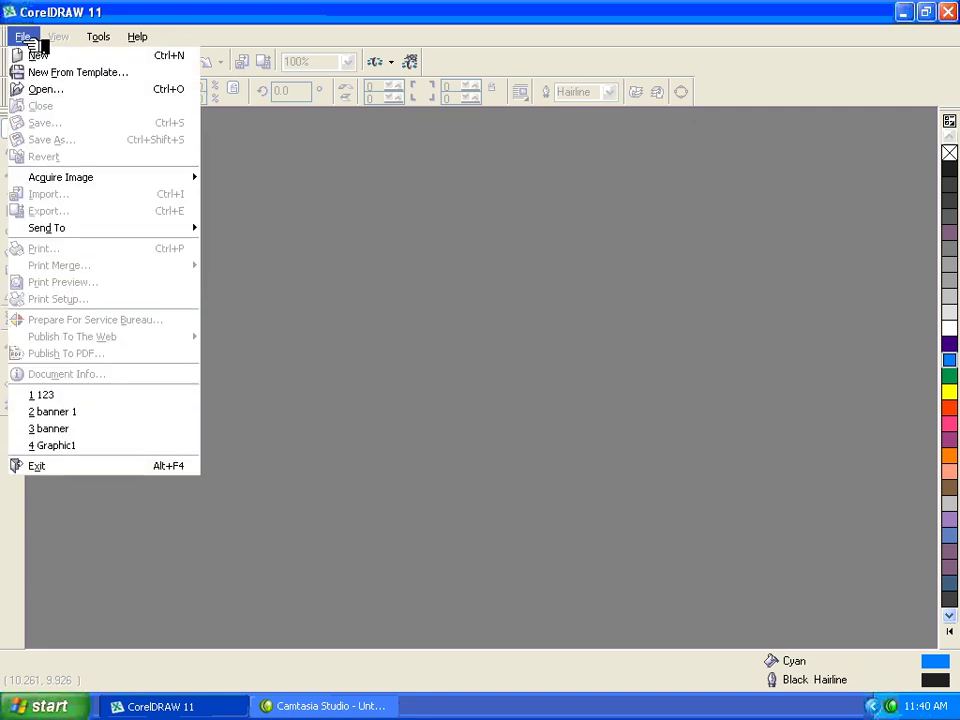
pyautogui.click(71, 88)
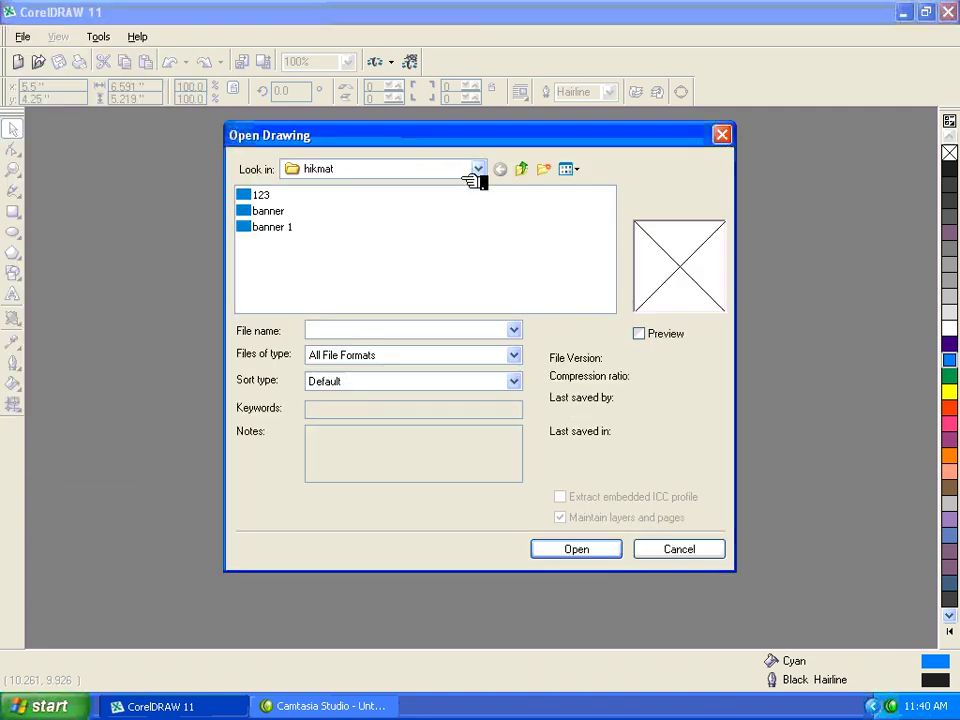
pyautogui.click(484, 172)
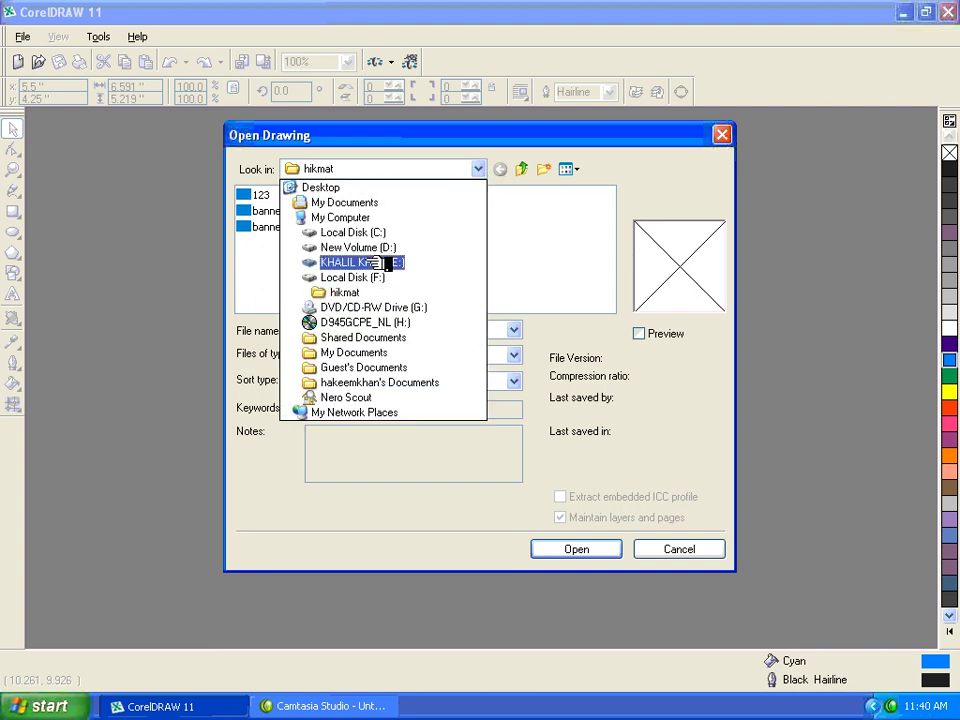
pyautogui.click(343, 202)
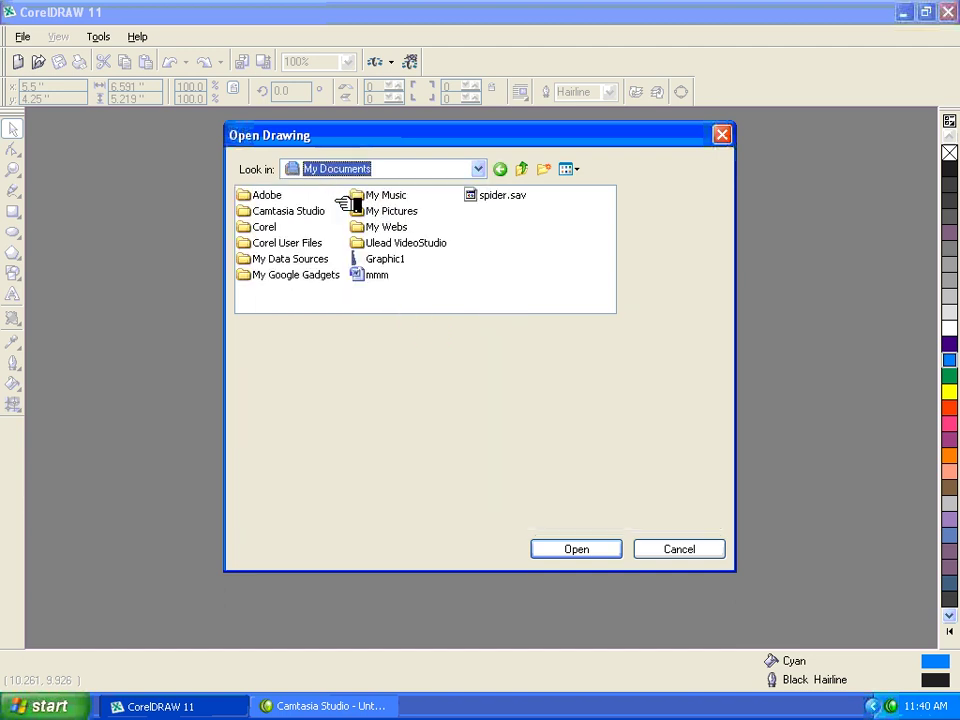
pyautogui.click(386, 259)
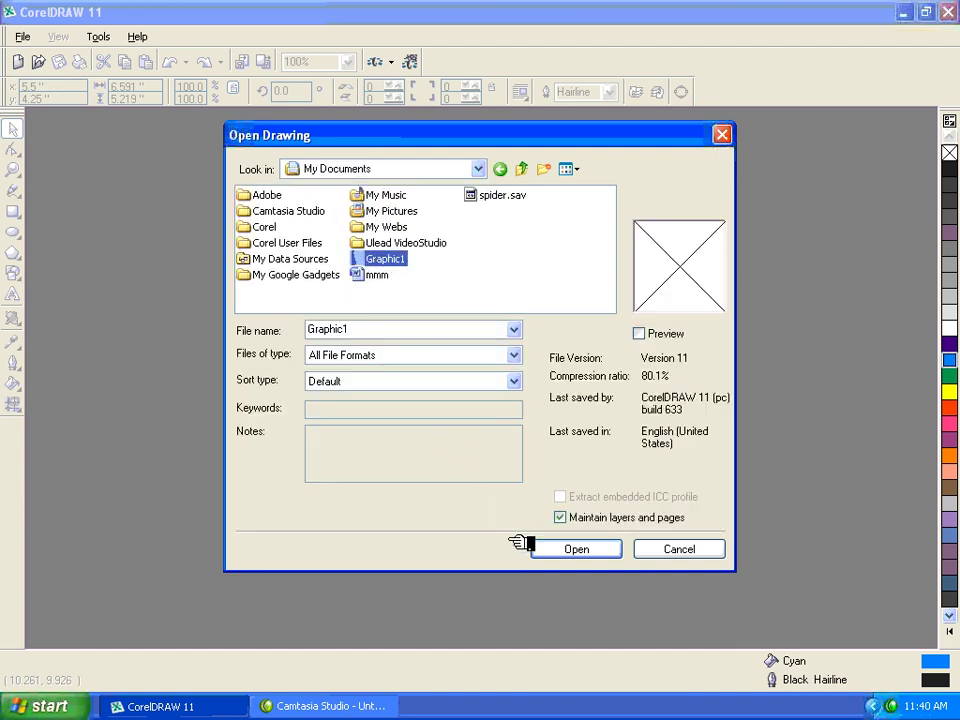
pyautogui.click(563, 548)
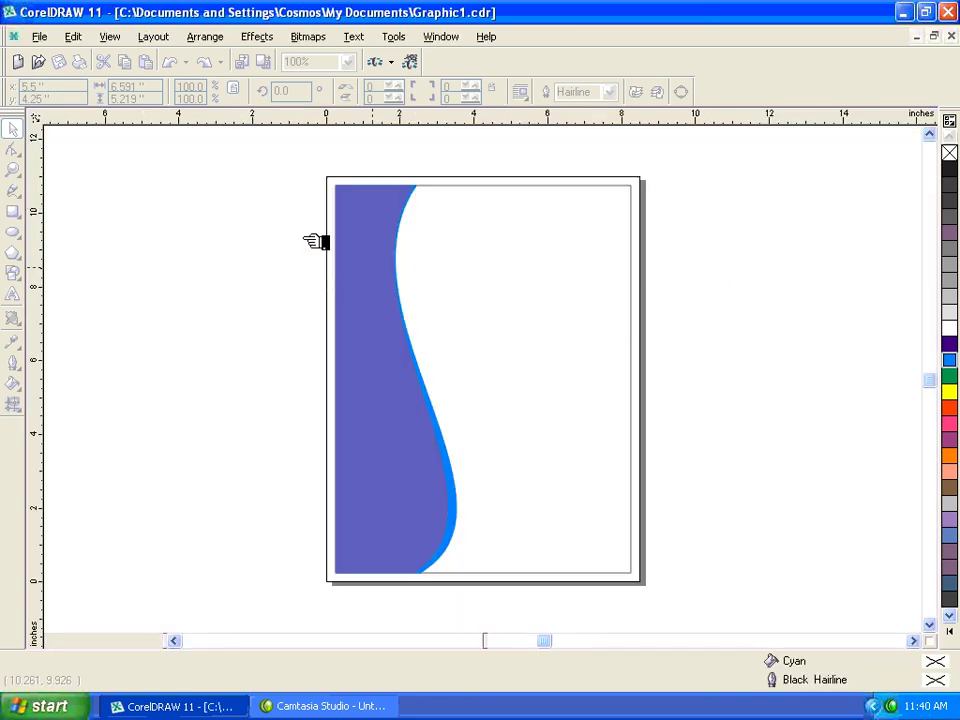
# Step: Fill the large unfilled rectangular shape behind the wavy bands with pink
pyautogui.click(386, 272)
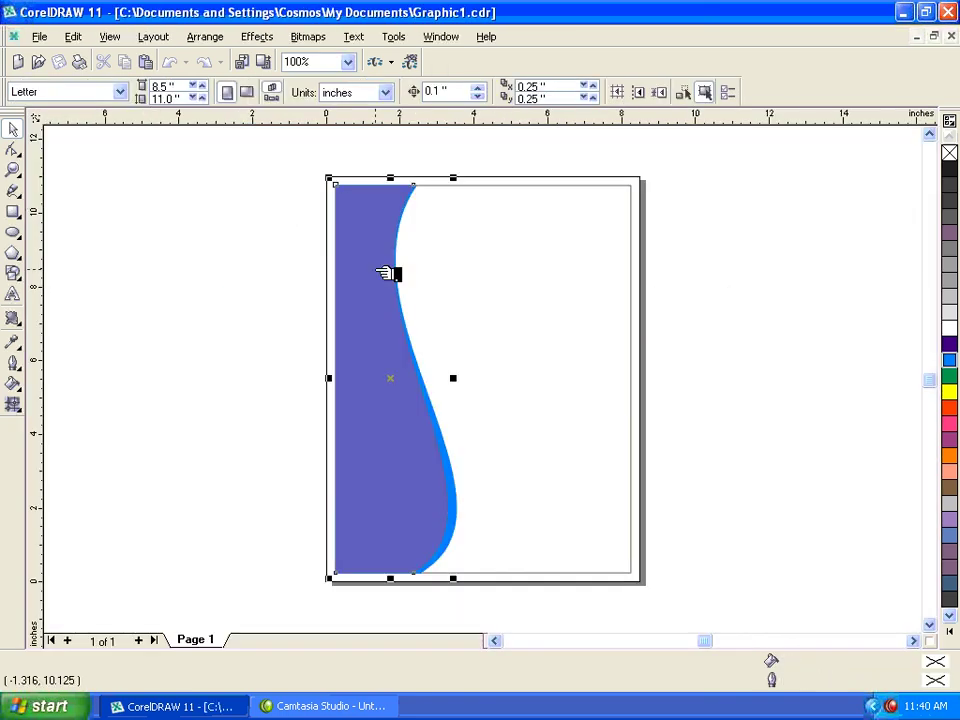
pyautogui.click(502, 299)
pyautogui.click(950, 360)
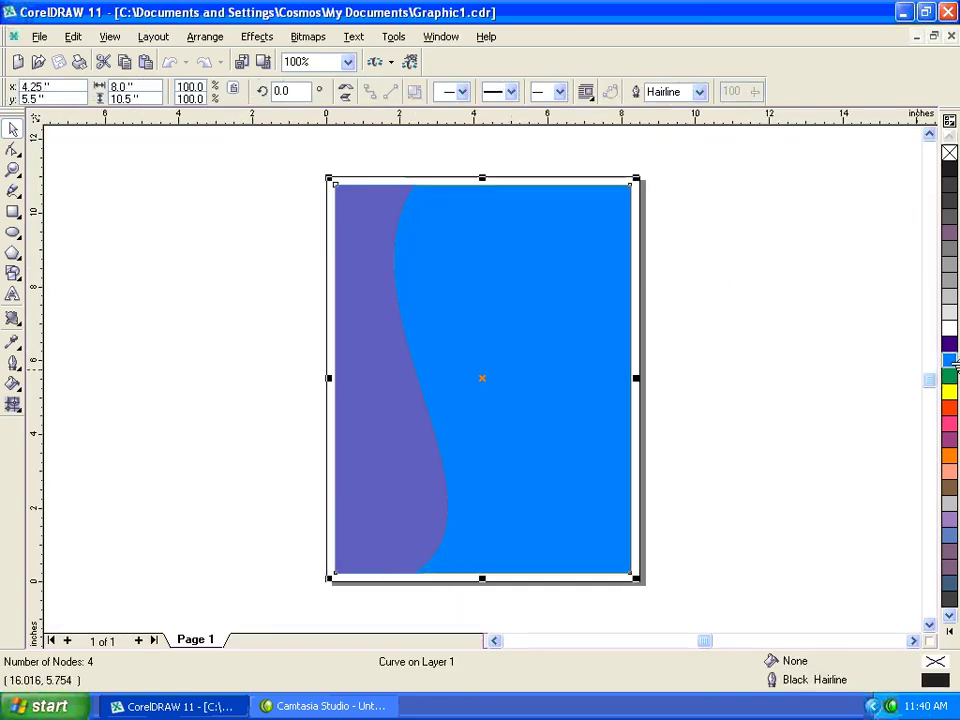
pyautogui.rightClick(950, 360)
pyautogui.click(950, 470)
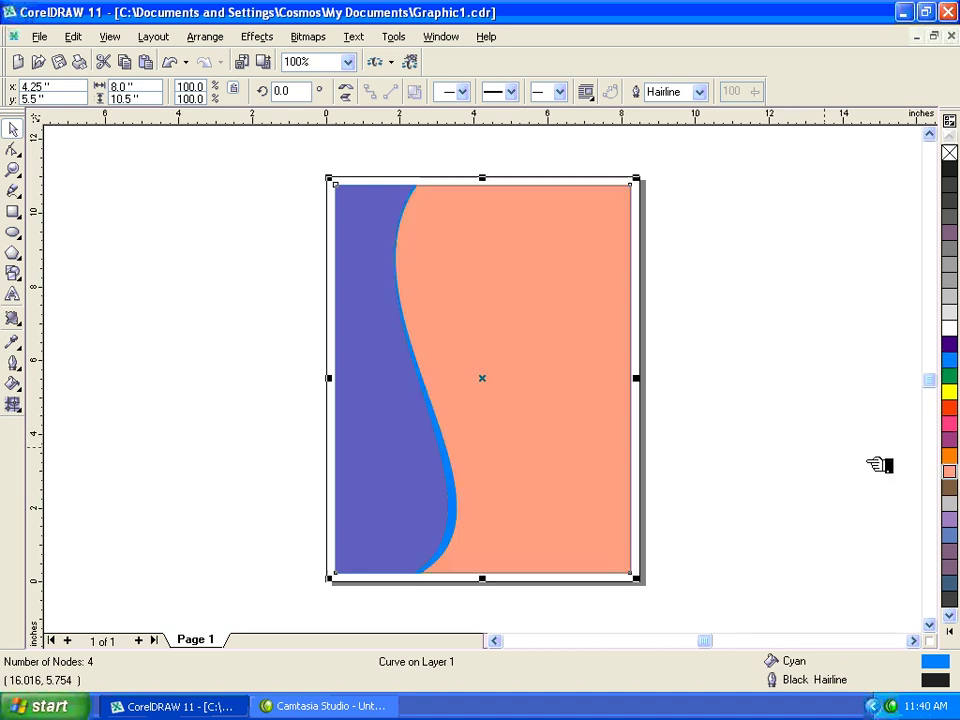
# Step: Fill the purple wavy shape along the page's left edge with yellow
pyautogui.click(364, 272)
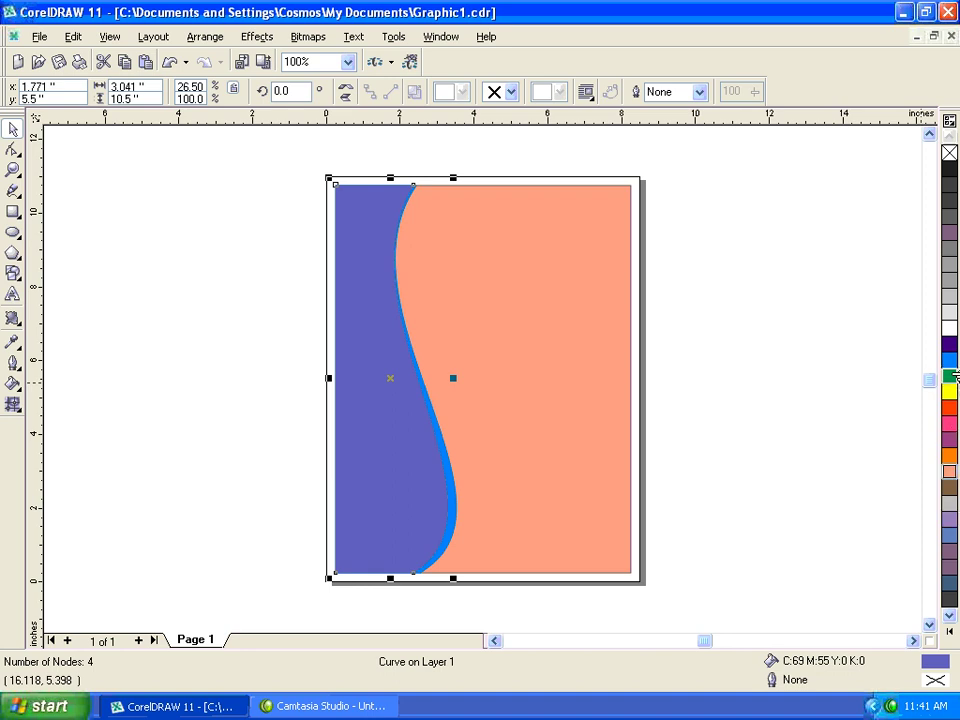
pyautogui.click(949, 344)
pyautogui.click(950, 392)
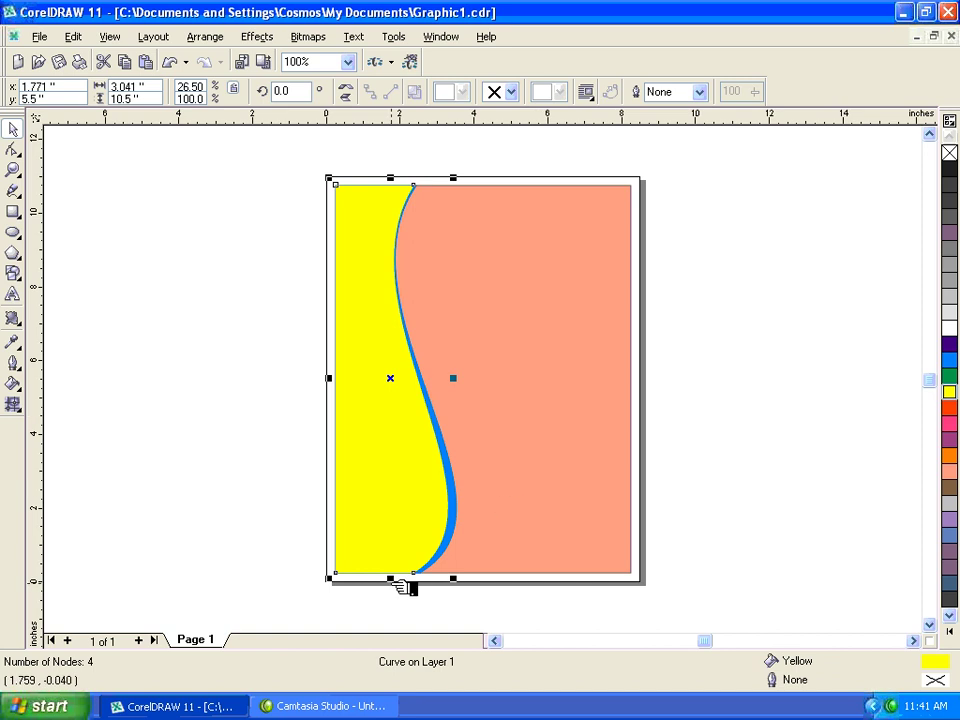
# Step: Make a copy of the yellow wavy shape across the page top, flattened to about 3.27 inches tall and stretched to about 7.99 inches wide
pyautogui.moveTo(405, 587); pyautogui.dragTo(399, 317)
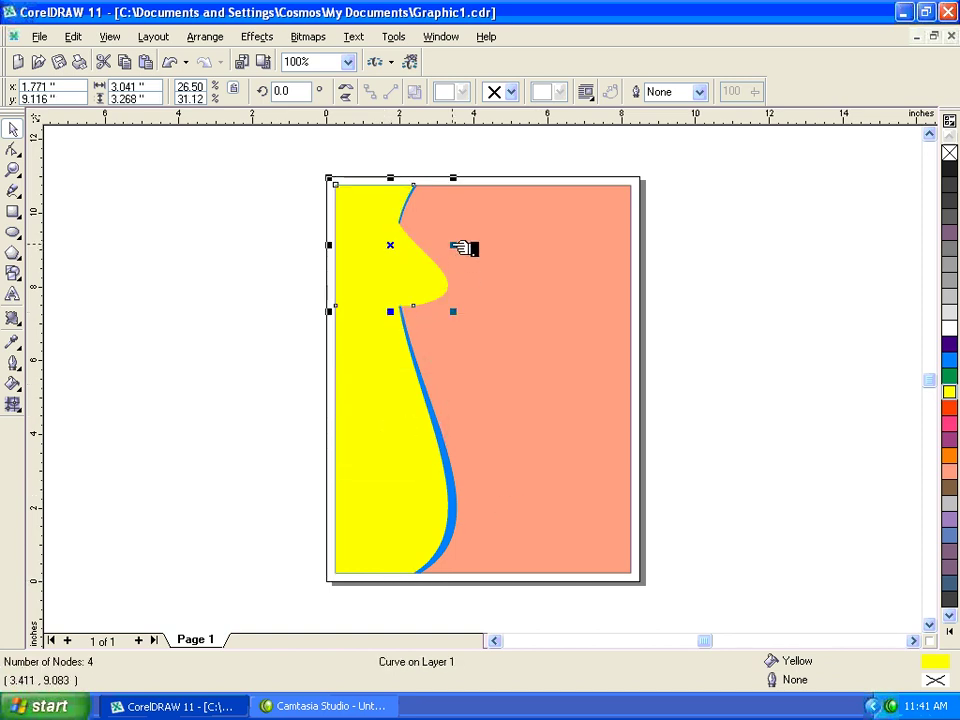
pyautogui.moveTo(455, 246); pyautogui.dragTo(645, 267)
pyautogui.click(484, 390)
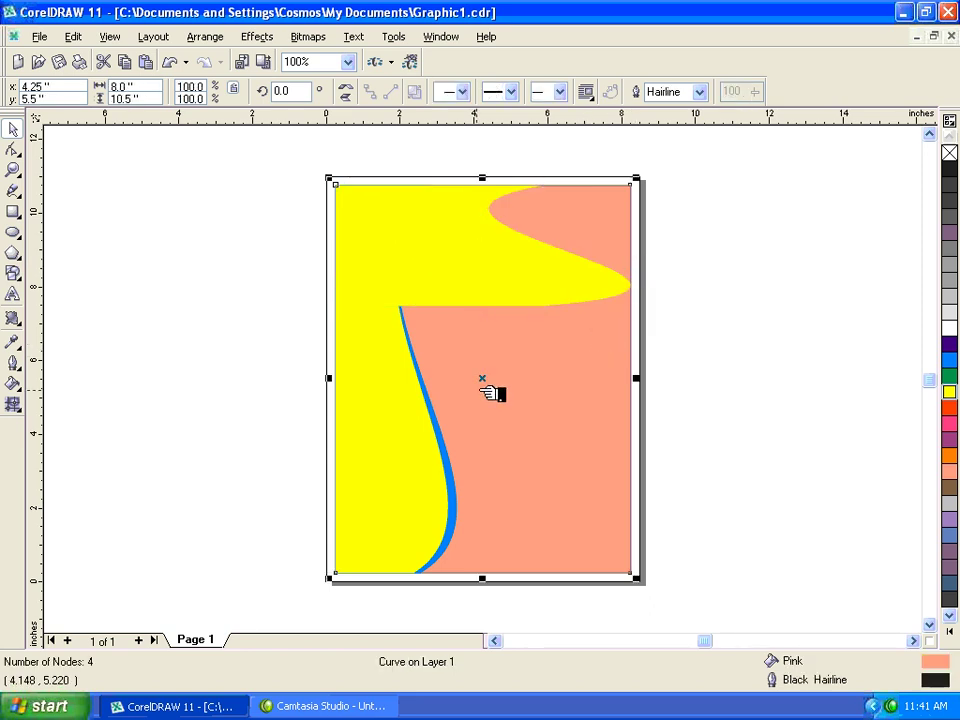
pyautogui.click(443, 421)
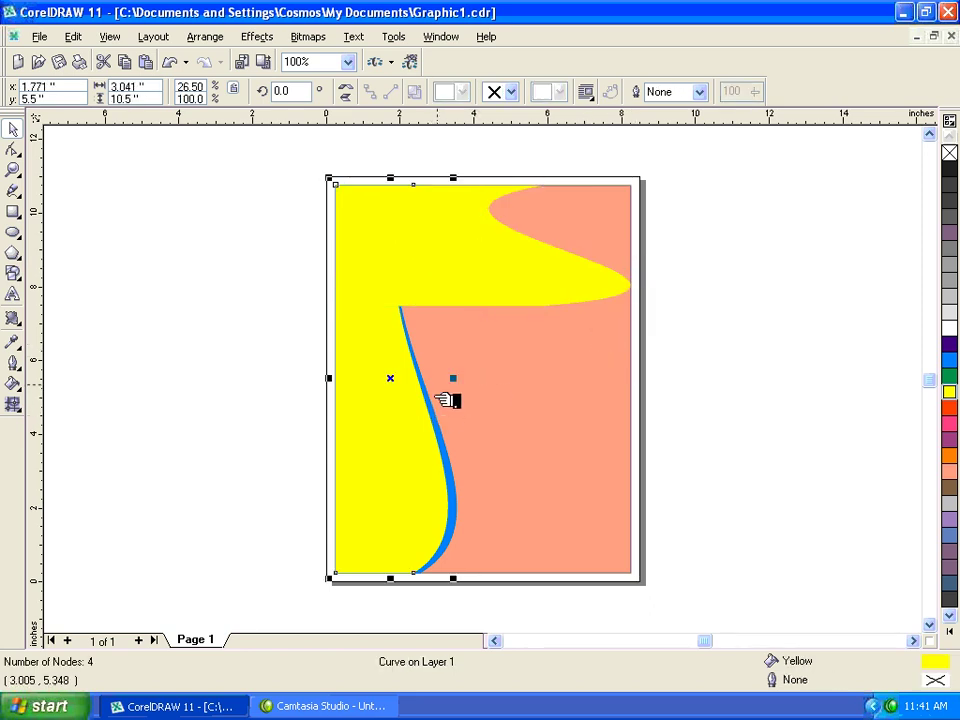
# Step: Make a slightly smaller copy of the top yellow wavy shape, about 7.61 by 3.11 inches, and fill it with cyan
pyautogui.click(506, 268)
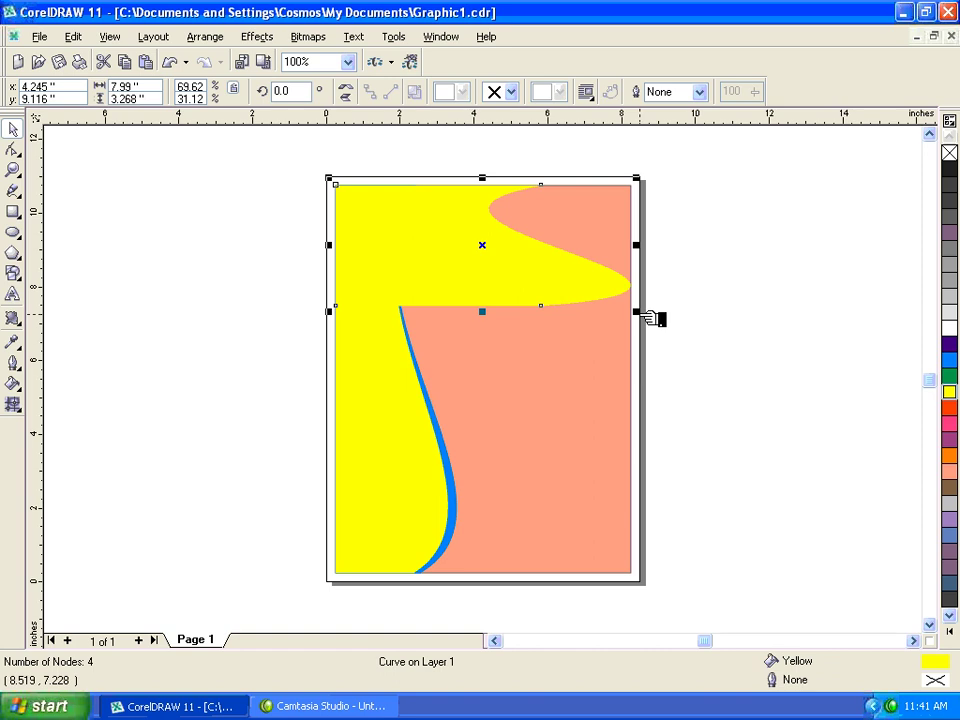
pyautogui.moveTo(652, 317); pyautogui.dragTo(634, 316)
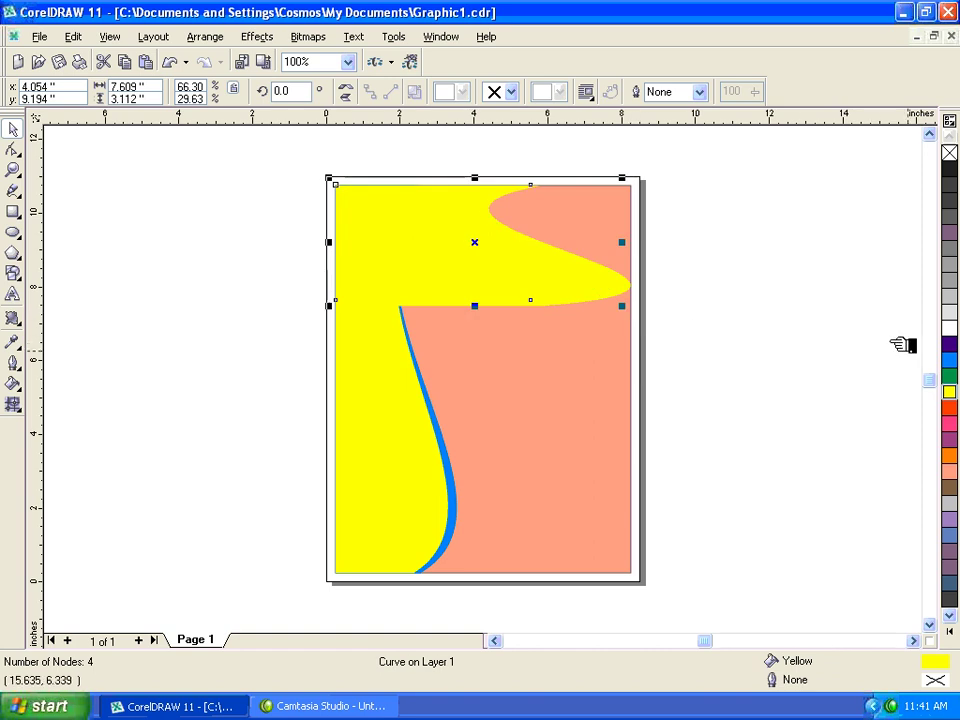
pyautogui.click(949, 359)
pyautogui.click(785, 357)
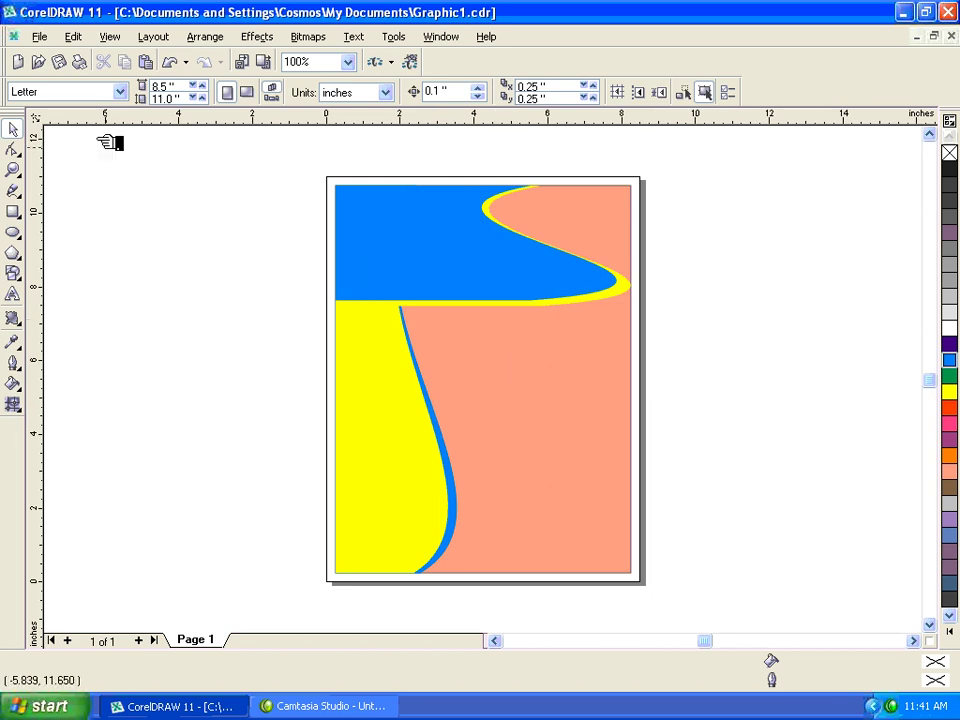
# Step: Revert Graphic1 to its last saved version, discarding all current changes
pyautogui.click(45, 37)
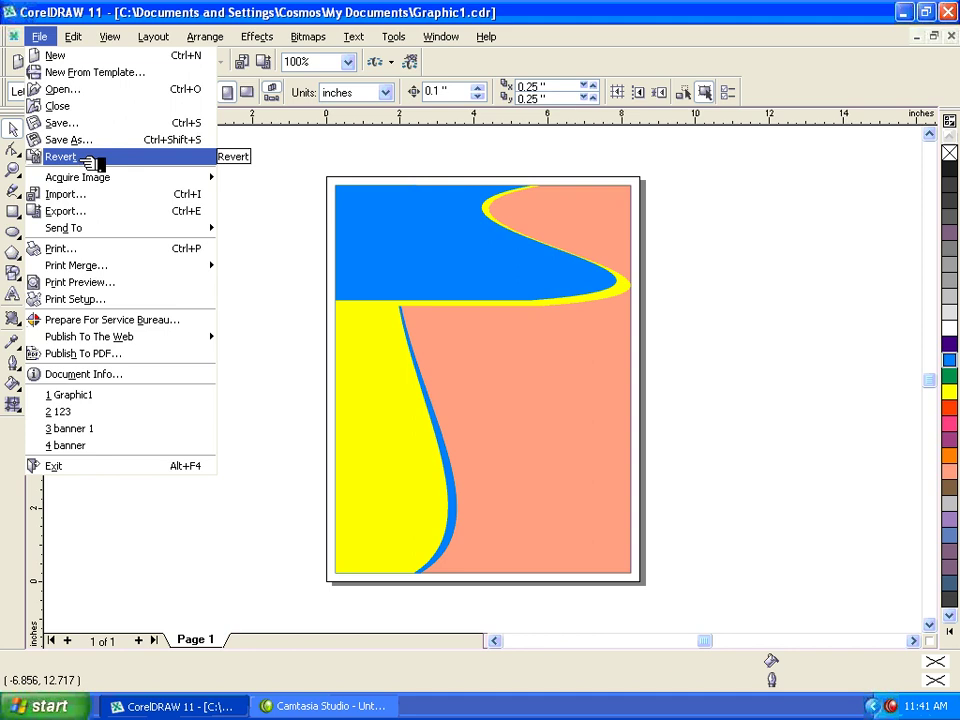
pyautogui.click(88, 163)
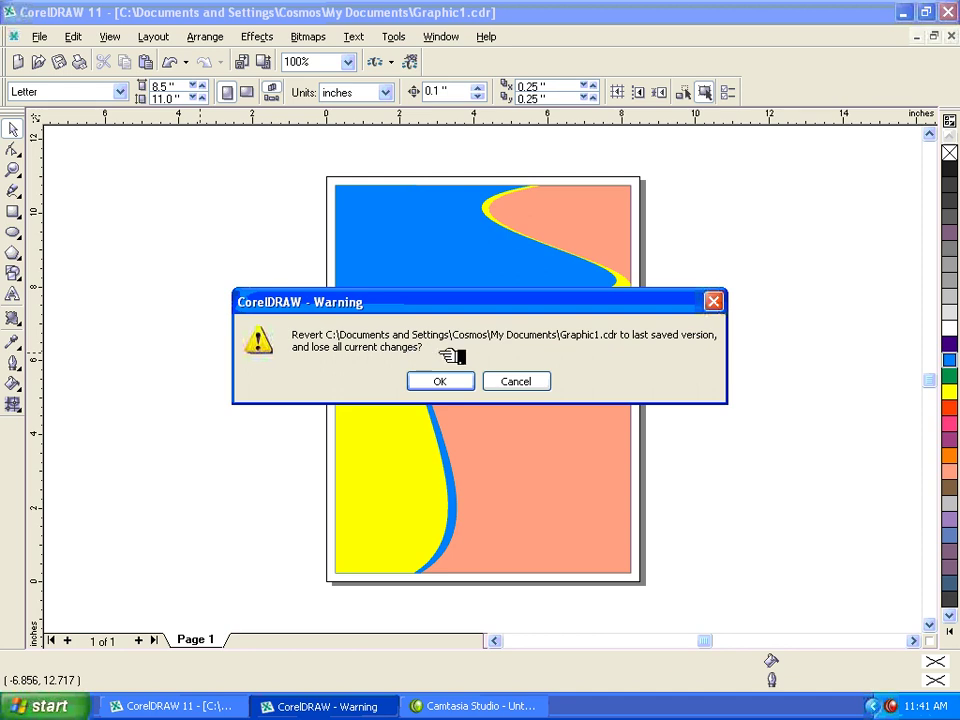
pyautogui.click(456, 384)
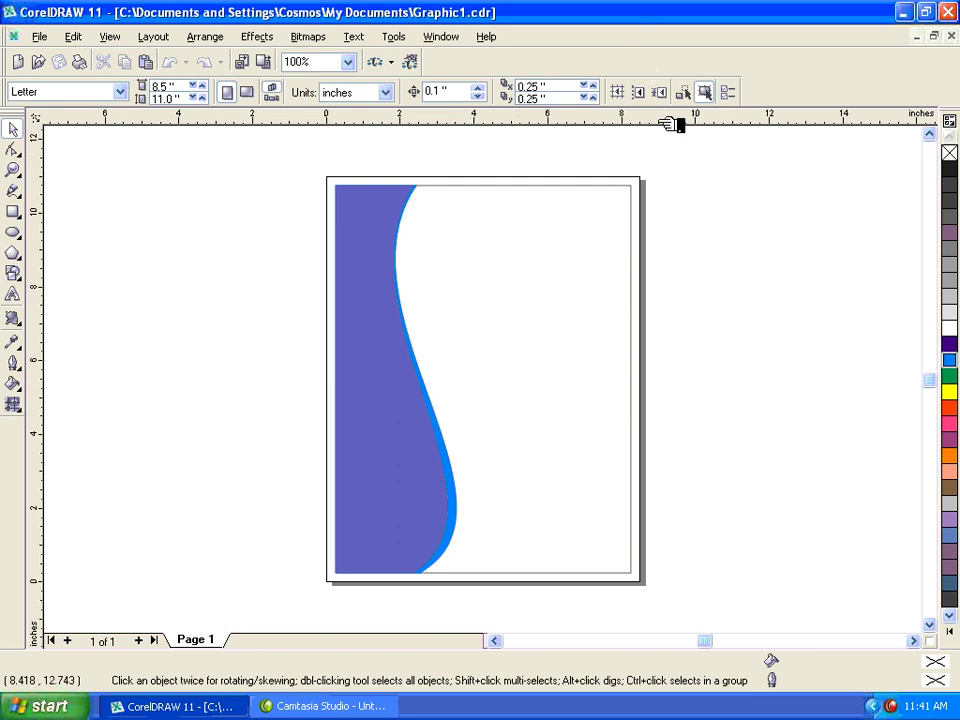
# Step: Close Graphic1 and create a new blank drawing
pyautogui.click(950, 36)
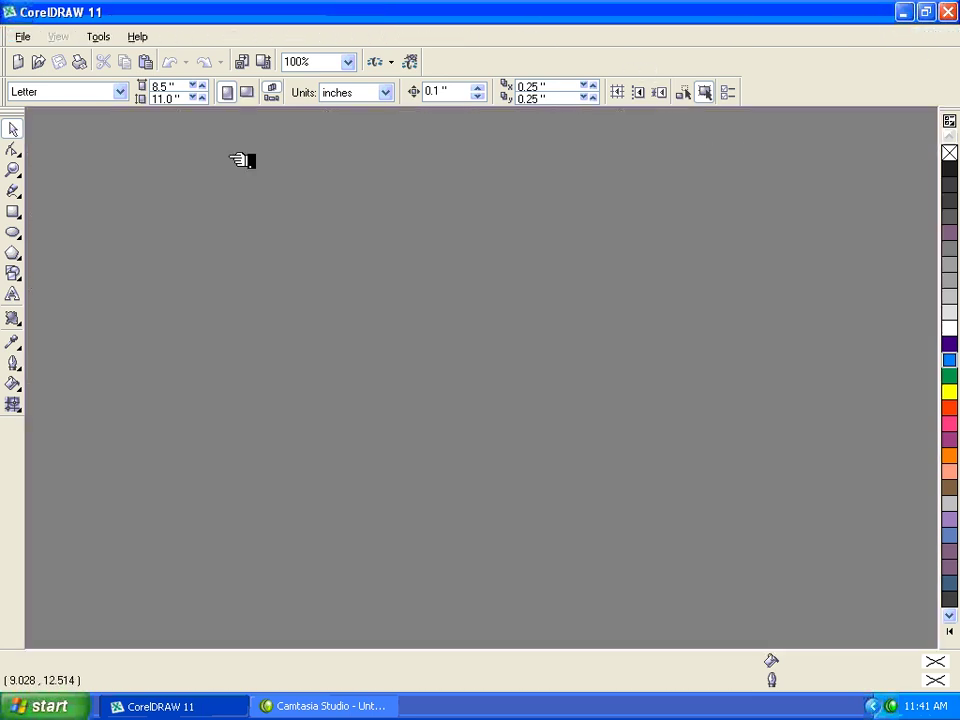
pyautogui.click(17, 61)
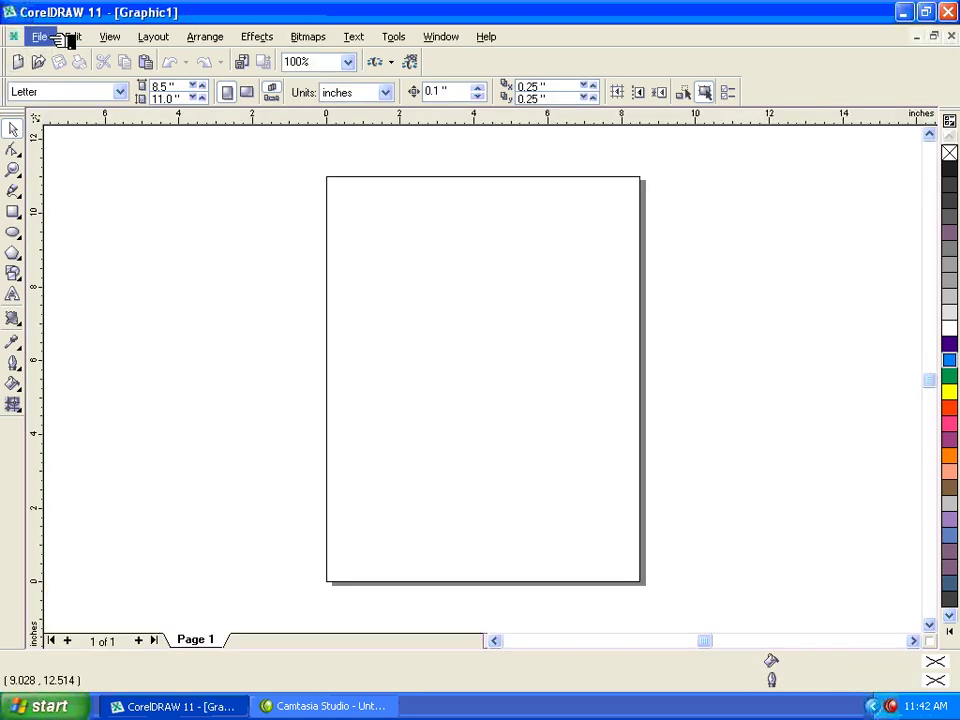
# Step: Check the available source devices for acquiring an image, and leave without selecting one
pyautogui.click(58, 38)
pyautogui.moveTo(100, 178)
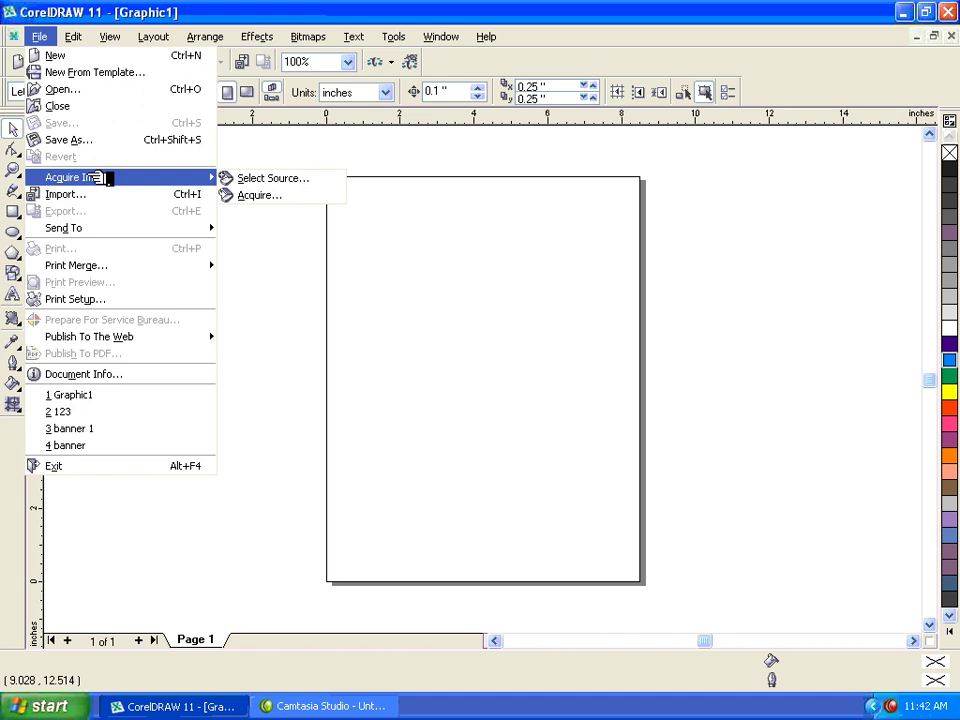
pyautogui.click(250, 182)
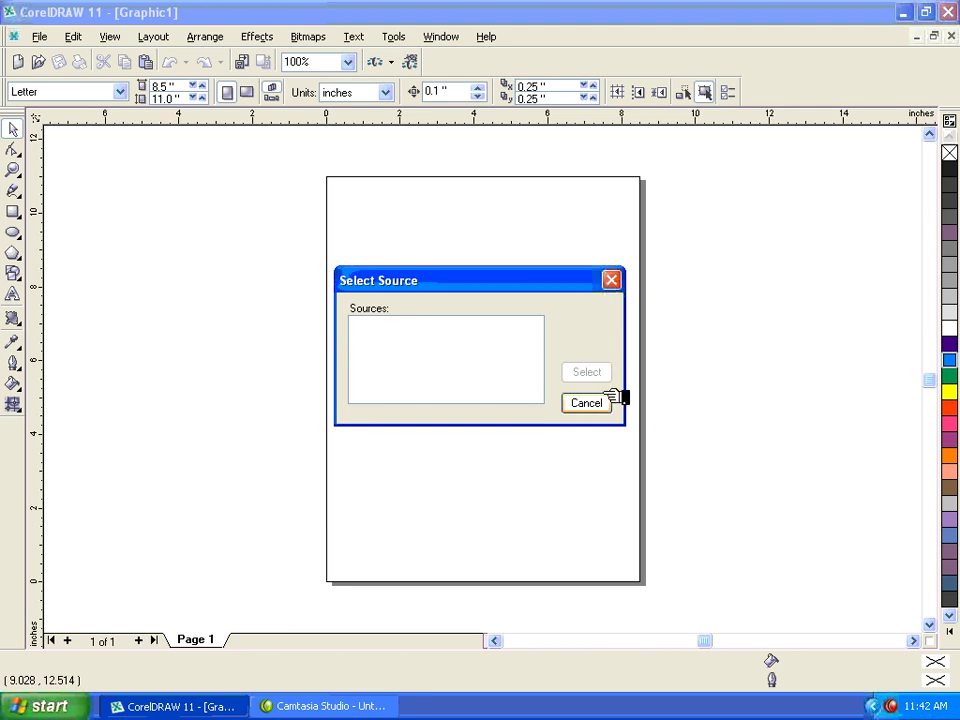
pyautogui.click(598, 405)
# Step: Show the MIX DATA folder's files as thumbnails and choose the white artclick business card image for import
pyautogui.click(44, 37)
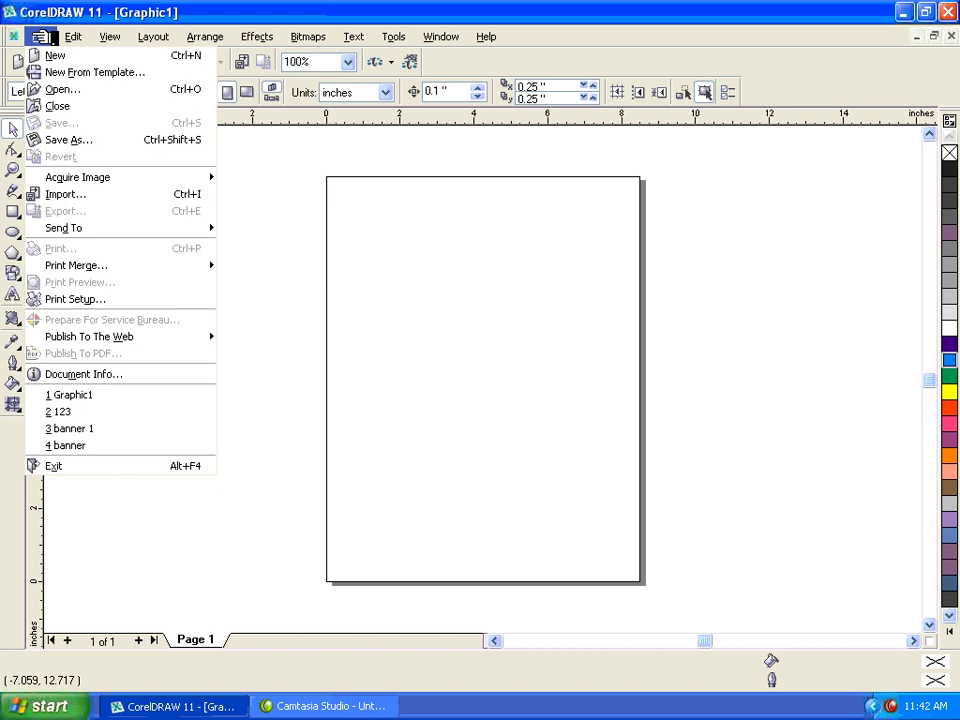
pyautogui.click(110, 196)
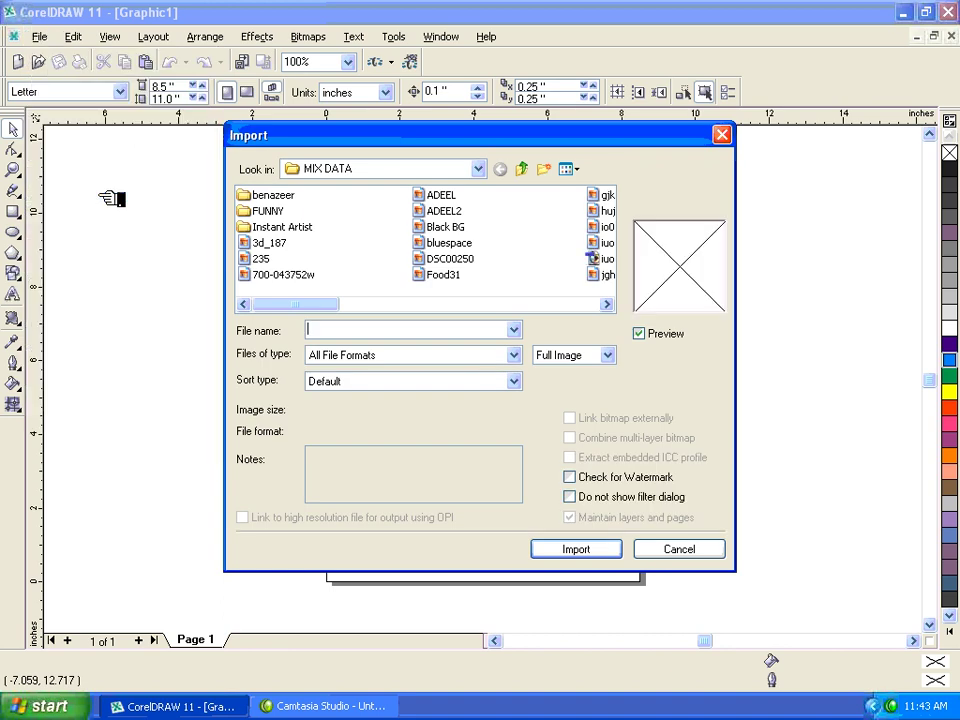
pyautogui.click(572, 169)
pyautogui.click(598, 188)
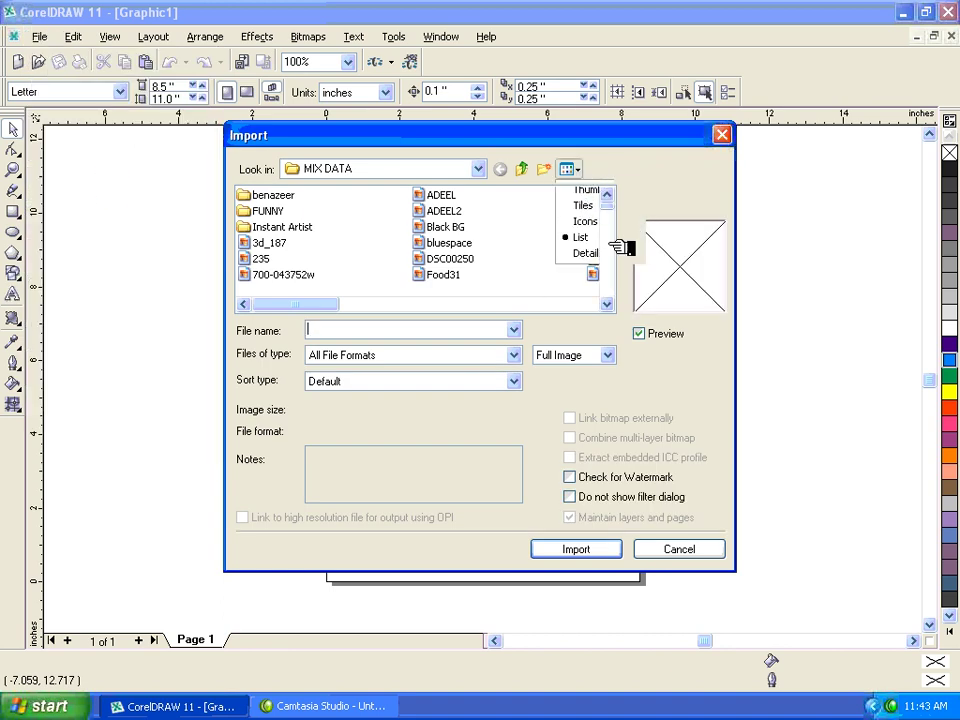
pyautogui.scroll(-3, 612, 306)
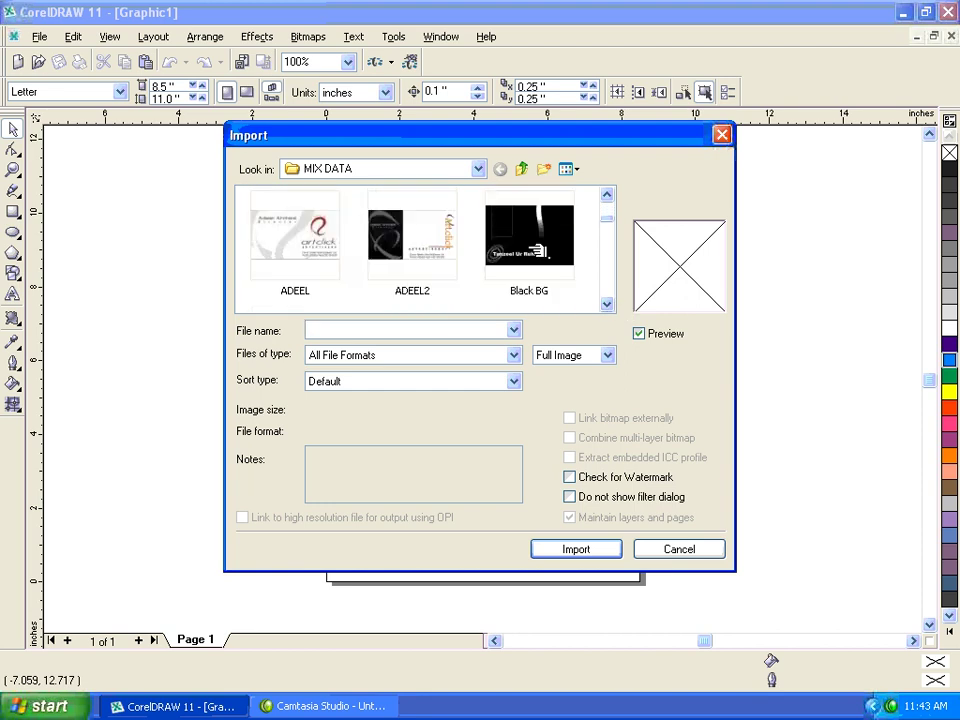
pyautogui.click(500, 245)
pyautogui.click(295, 235)
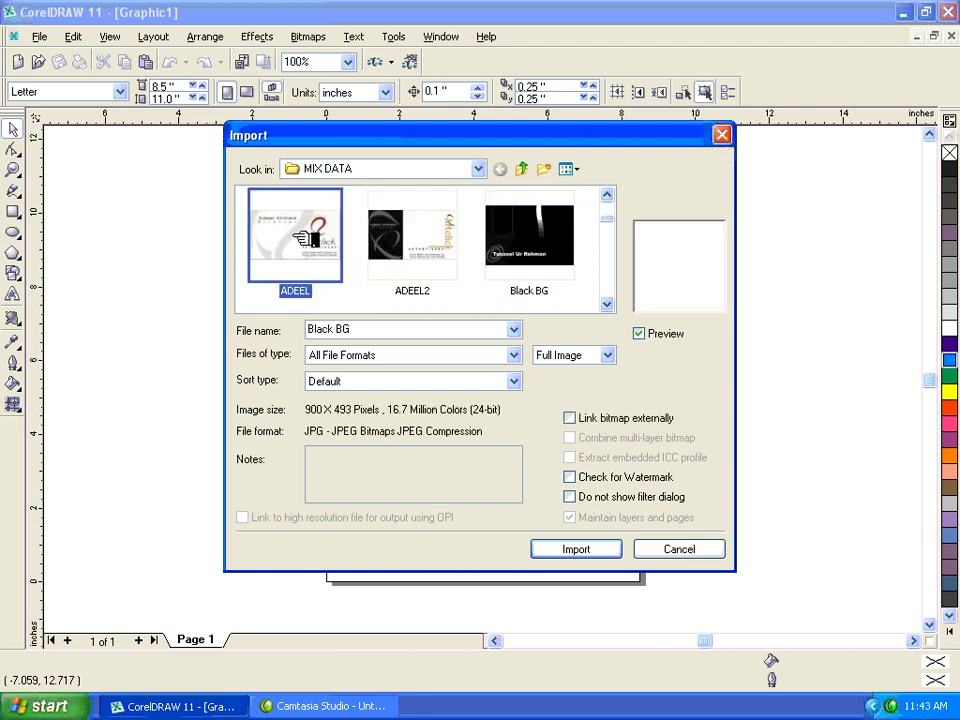
pyautogui.click(586, 552)
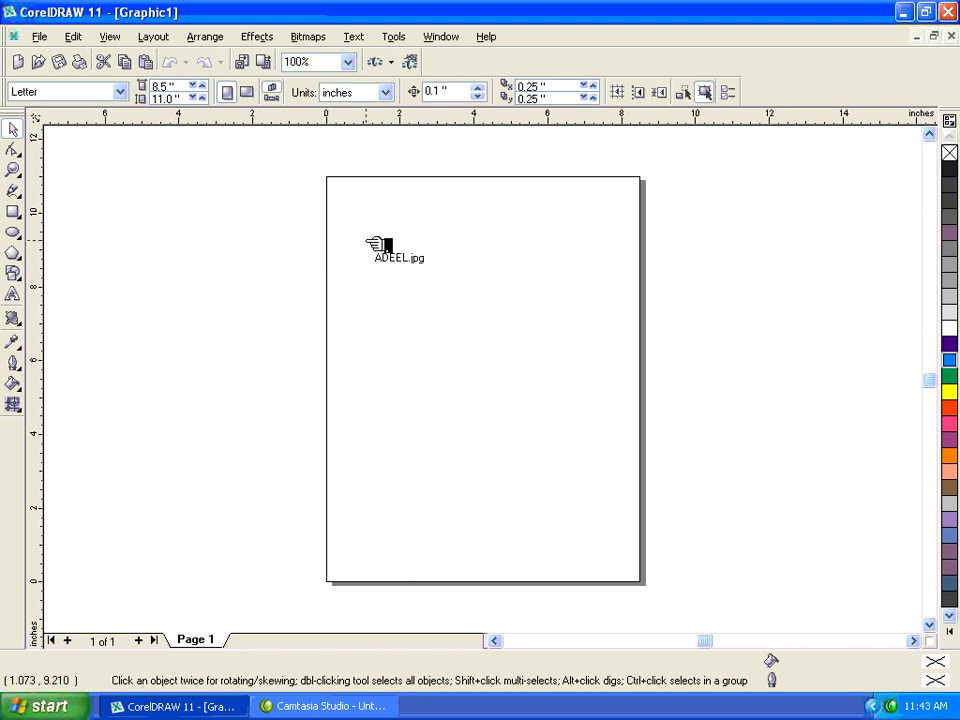
# Step: Place the imported business card image on the upper part of the page and enlarge it to about three times its size
pyautogui.click(366, 241)
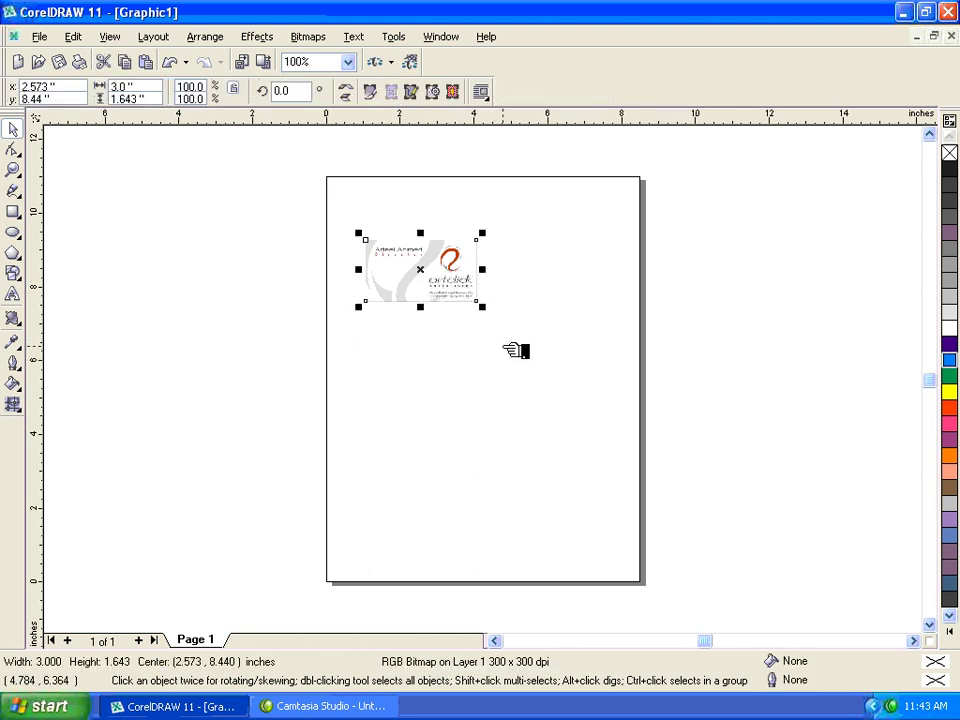
pyautogui.moveTo(486, 309); pyautogui.dragTo(609, 408)
pyautogui.click(510, 426)
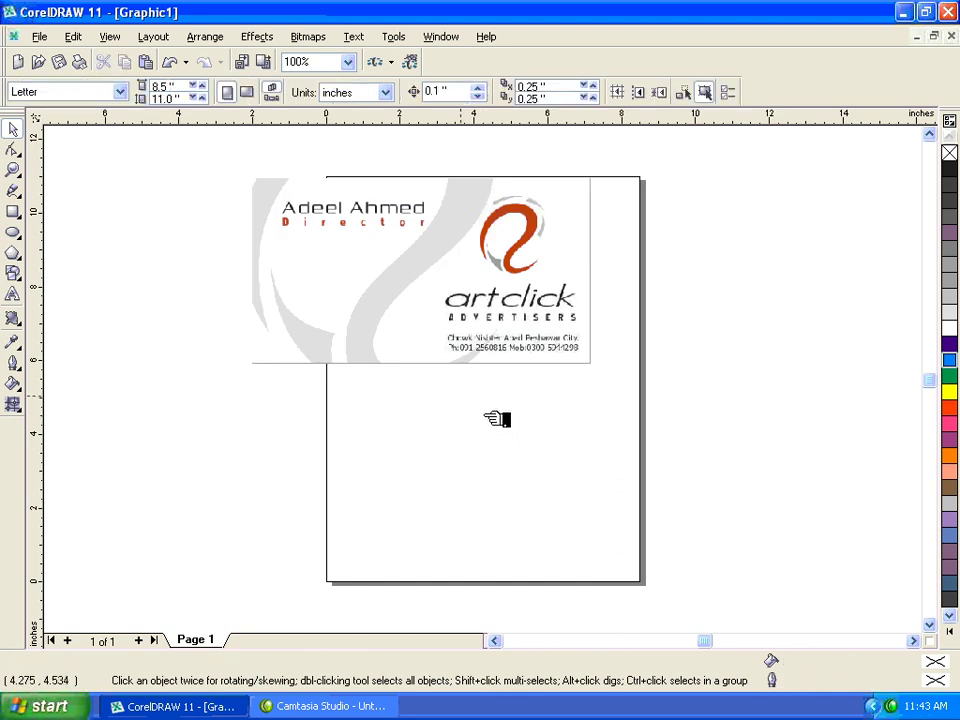
# Step: Set the page orientation to landscape and centre the imported business card image on the page
pyautogui.click(250, 92)
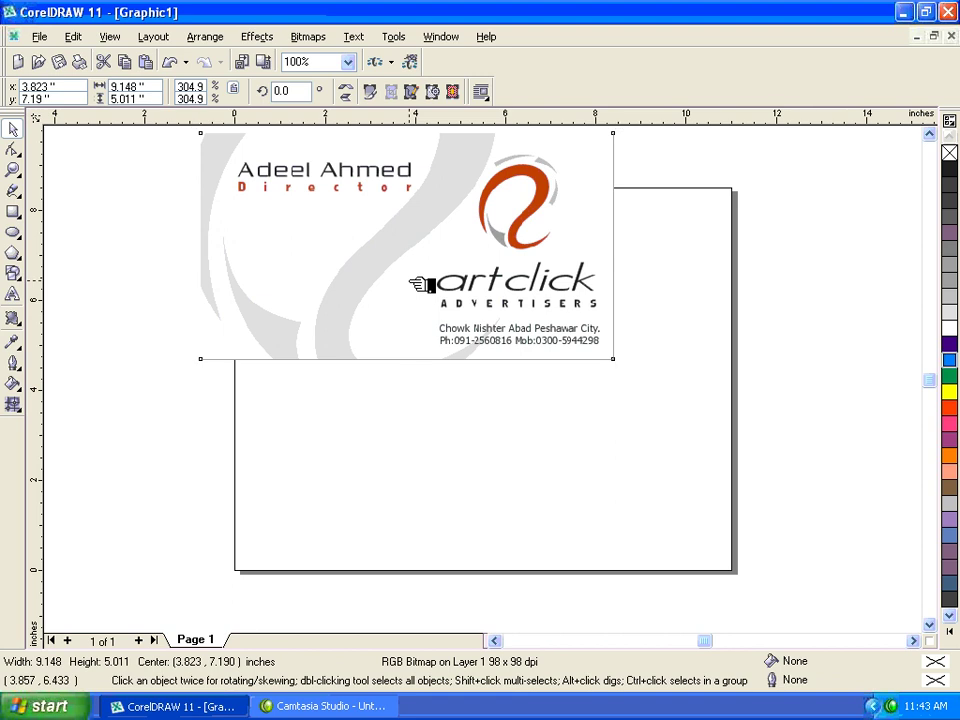
pyautogui.press('p')
pyautogui.click(210, 219)
pyautogui.moveTo(261, 208); pyautogui.dragTo(740, 532)
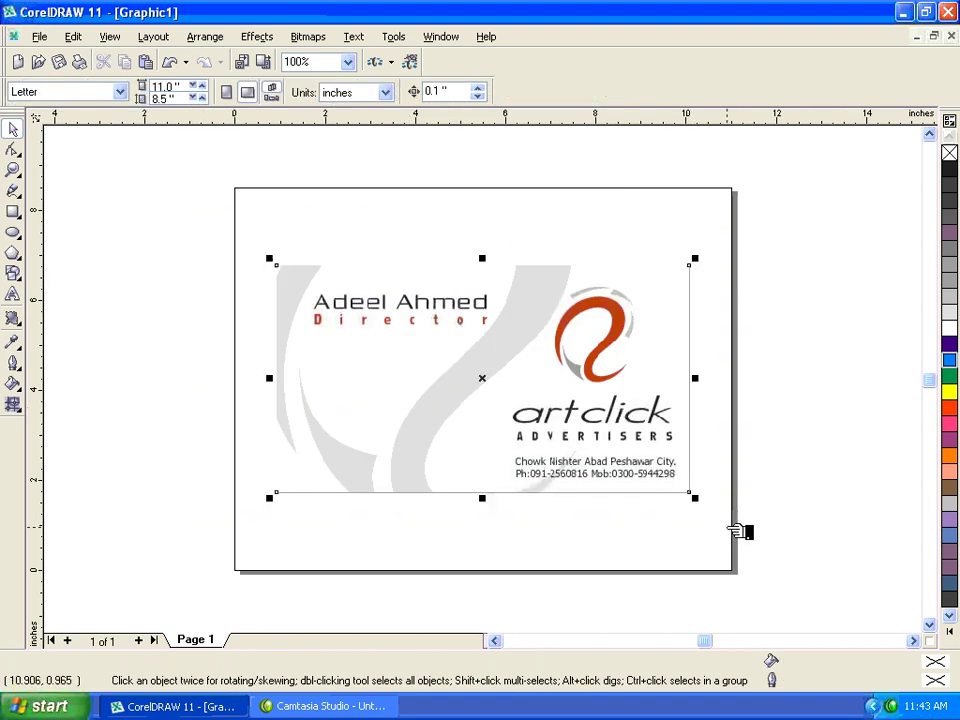
# Step: Delete the business card image and open the Graphic1 drawing from My Documents
pyautogui.click(594, 443)
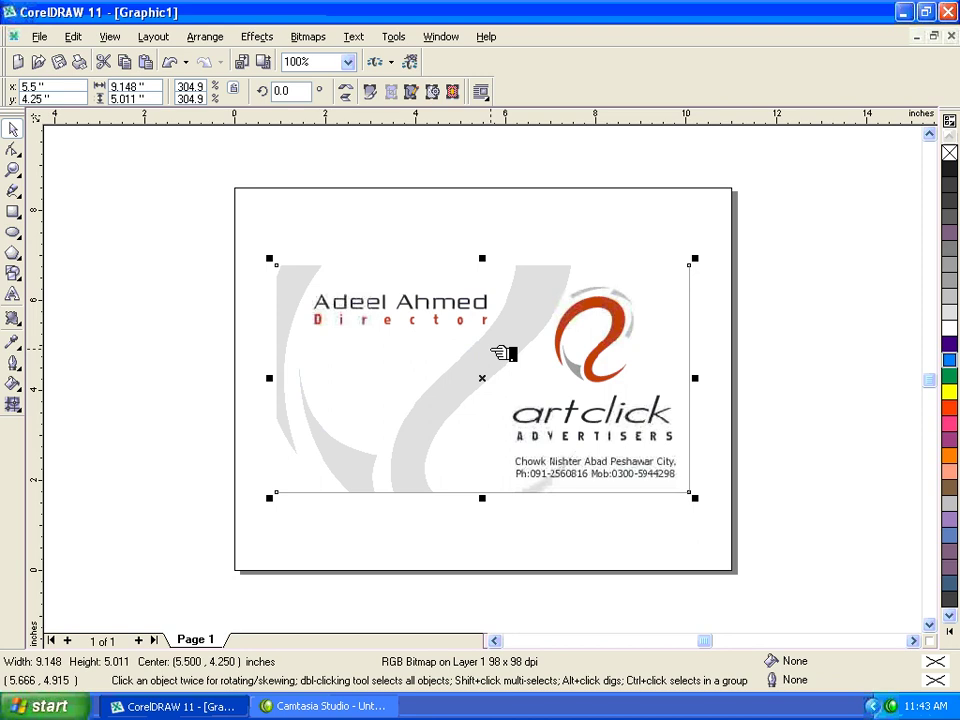
pyautogui.press('Delete')
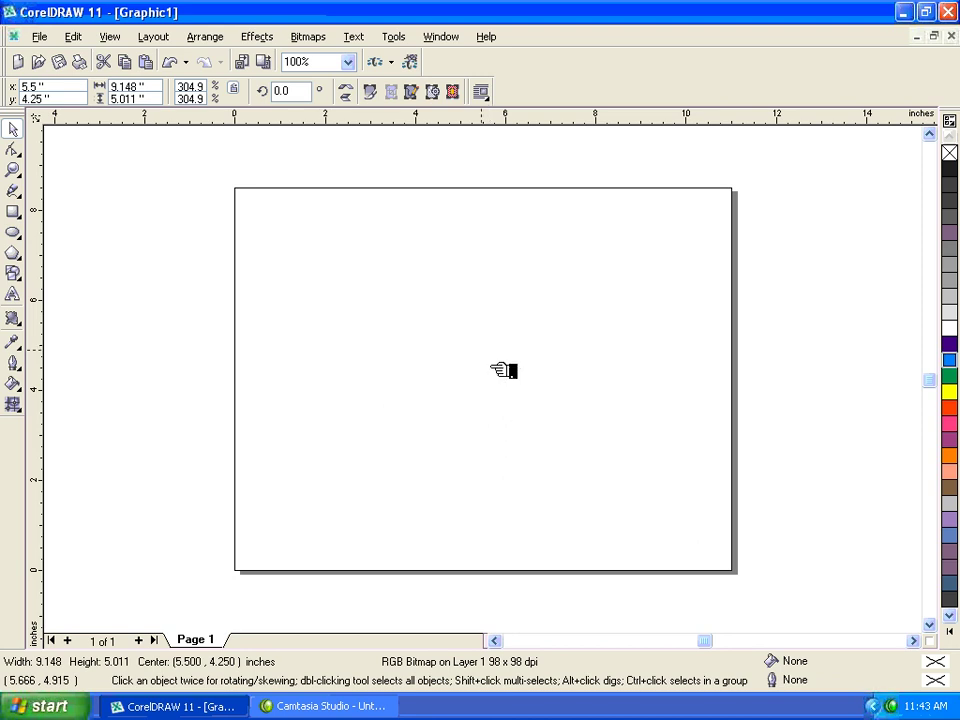
pyautogui.click(42, 37)
pyautogui.click(52, 30)
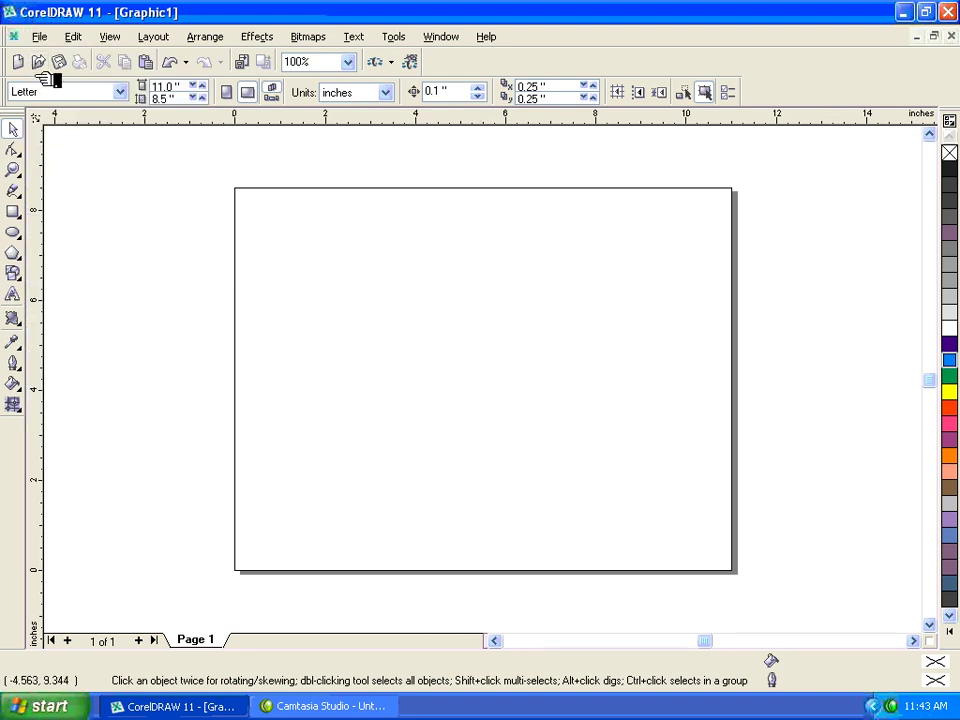
pyautogui.click(40, 37)
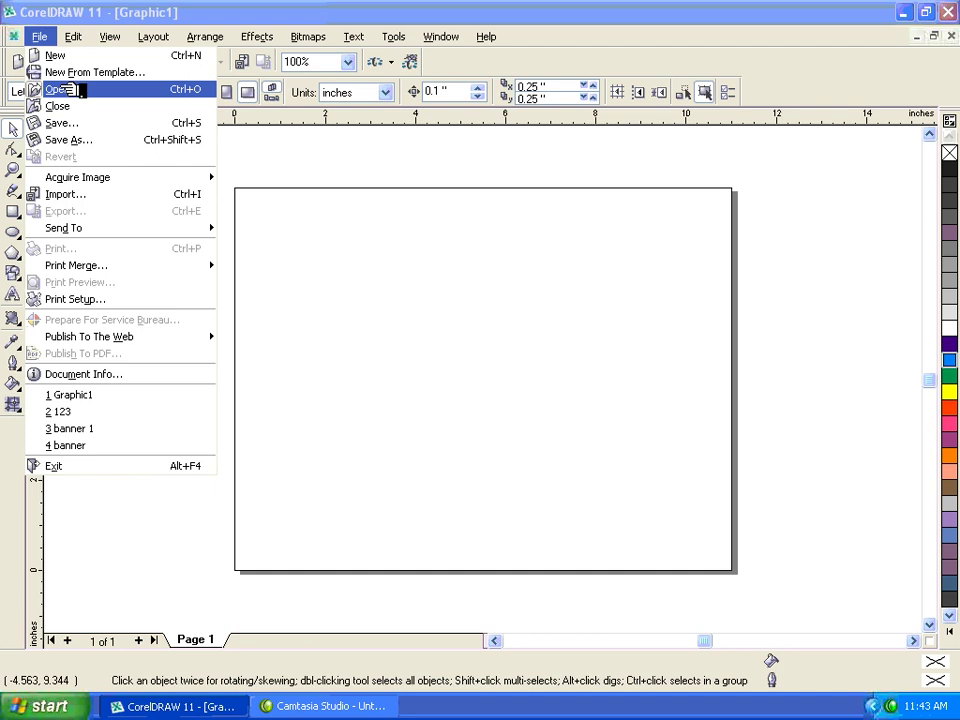
pyautogui.press('Return')
pyautogui.click(385, 259)
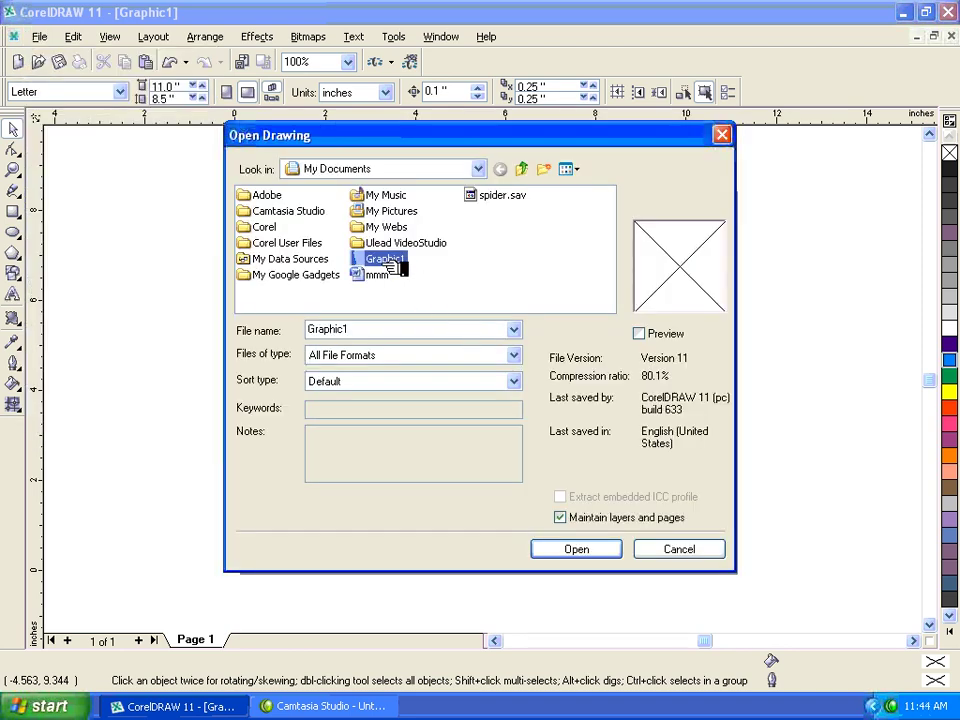
pyautogui.click(605, 549)
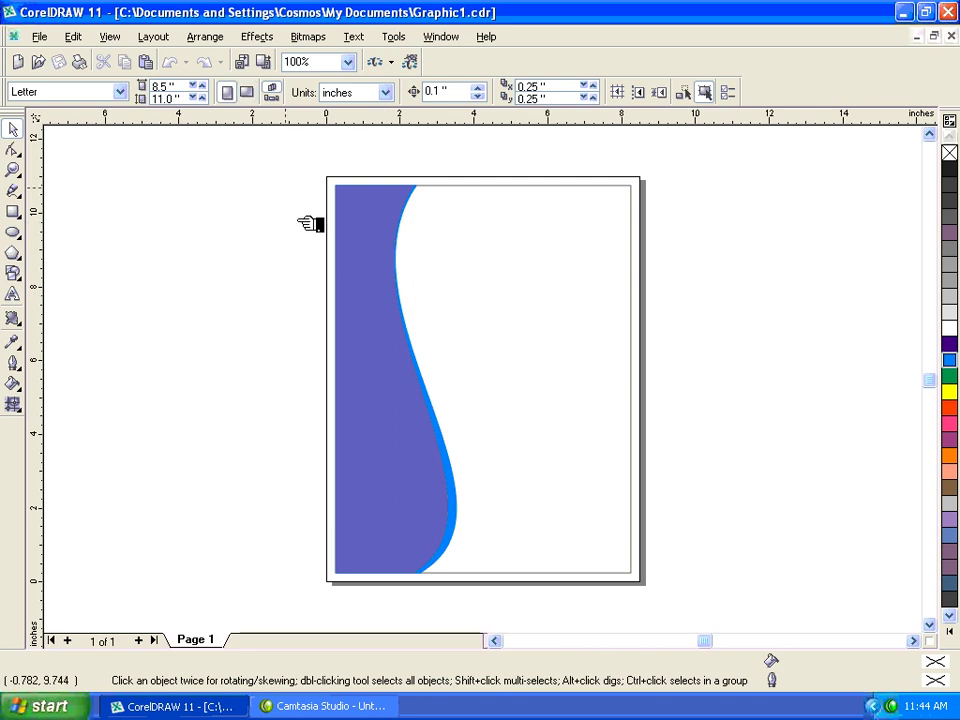
# Step: Select all the objects and review the file types available for saving the drawing under another format, leaving without saving
pyautogui.moveTo(297, 170); pyautogui.dragTo(677, 600)
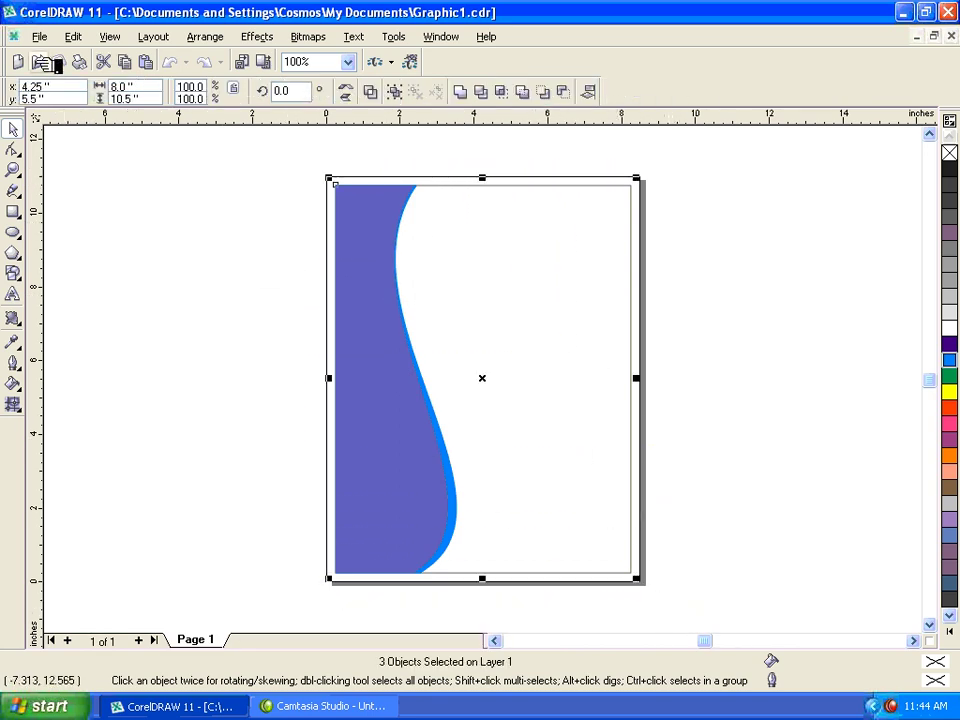
pyautogui.click(42, 37)
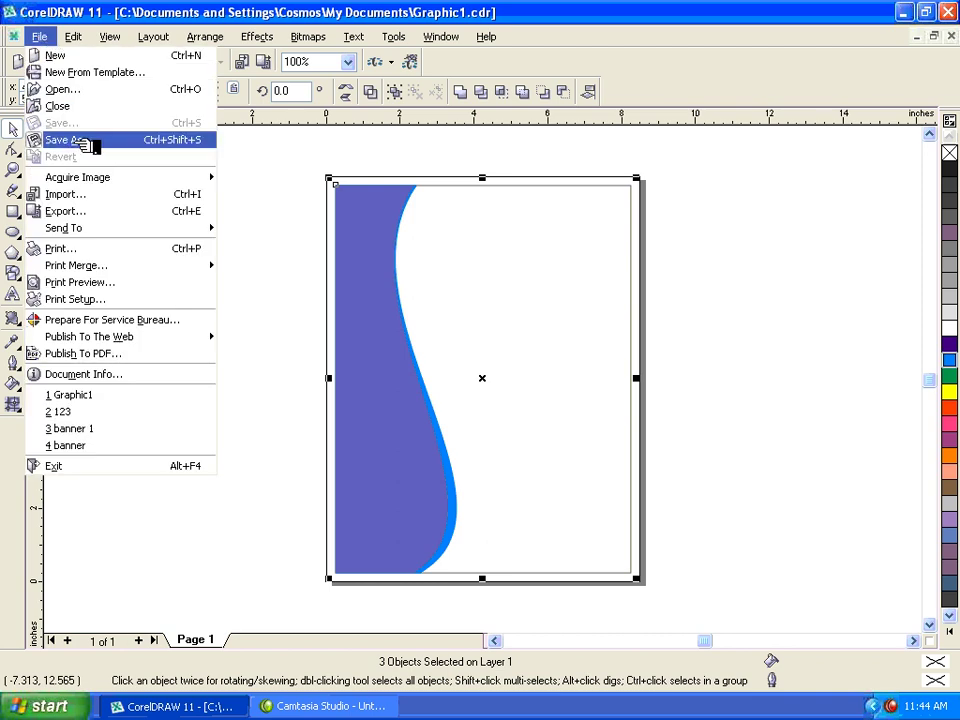
pyautogui.click(78, 140)
pyautogui.click(398, 377)
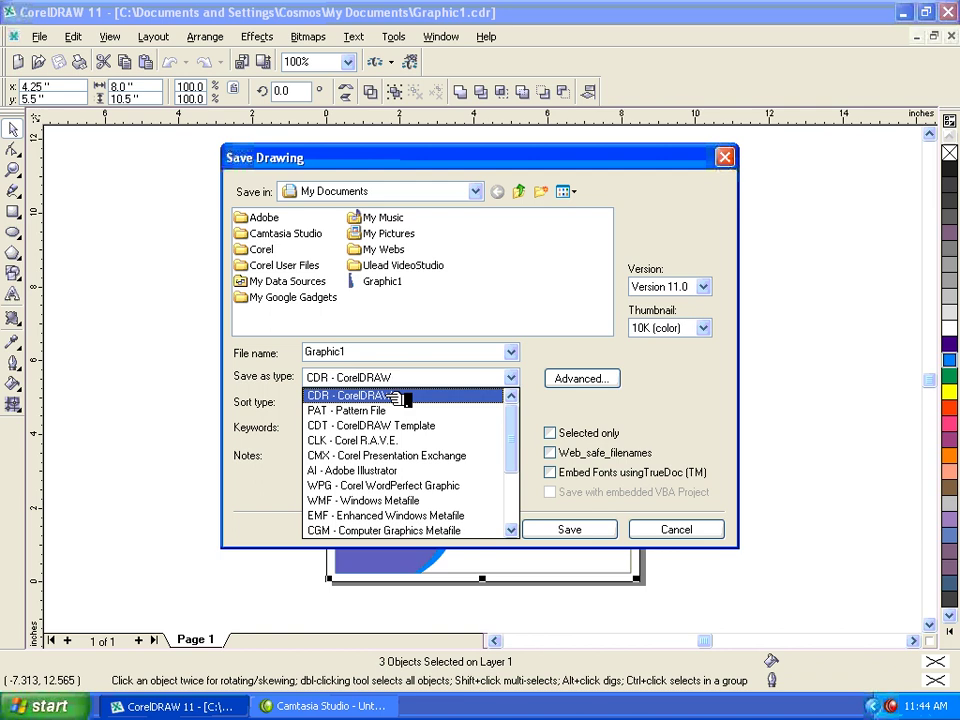
pyautogui.click(514, 490)
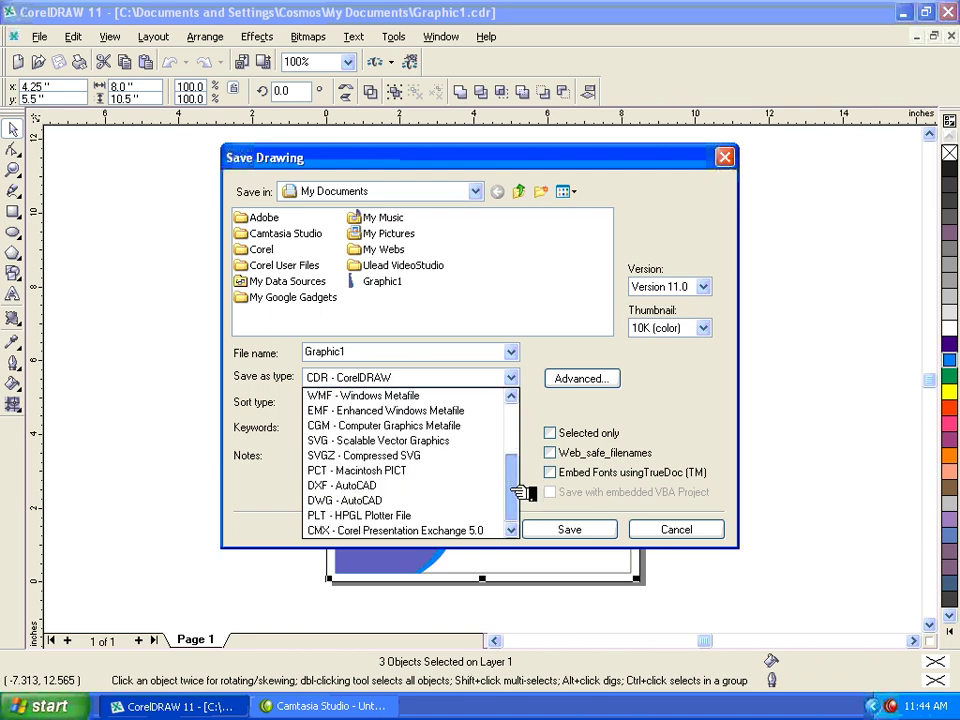
pyautogui.moveTo(525, 506); pyautogui.dragTo(529, 411)
pyautogui.click(680, 532)
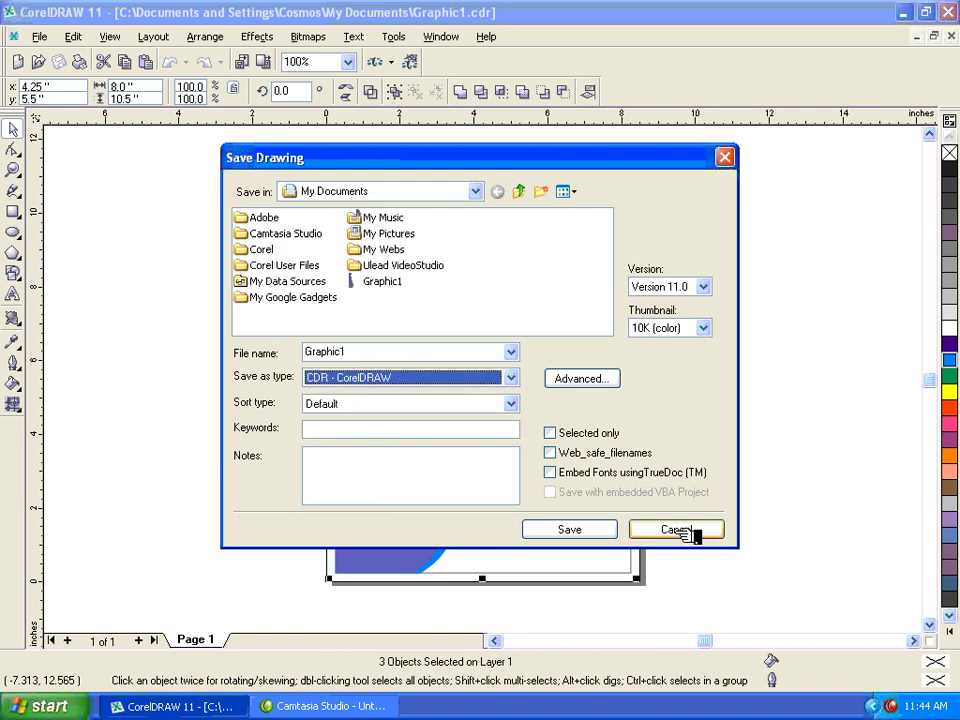
pyautogui.click(668, 530)
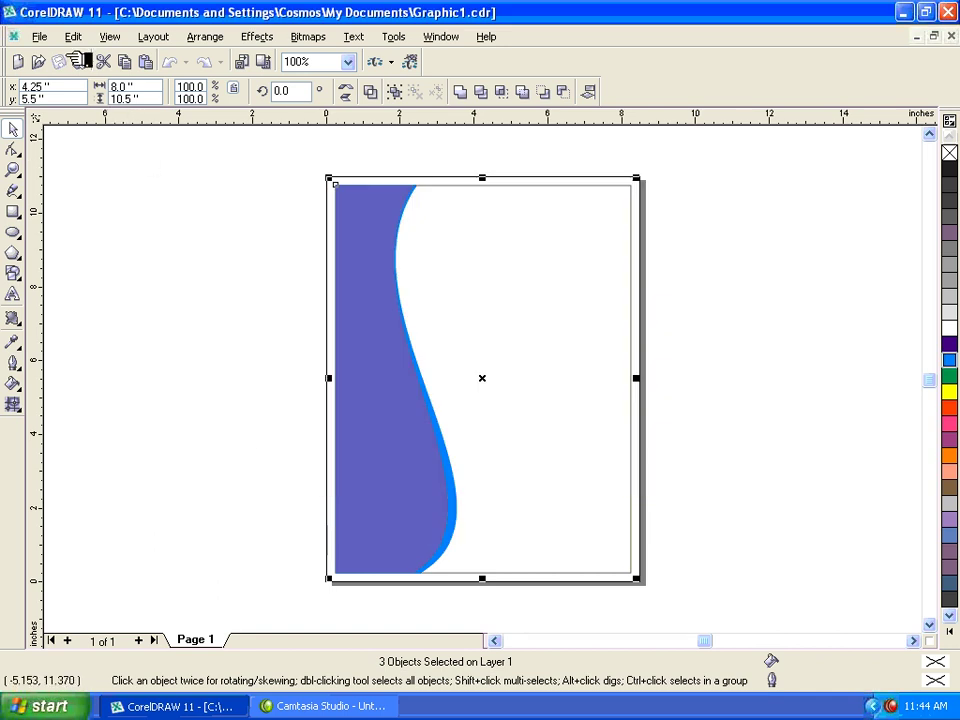
# Step: Start exporting the drawing and choose JP2 - JPEG 2000 Standard as the file type
pyautogui.click(45, 36)
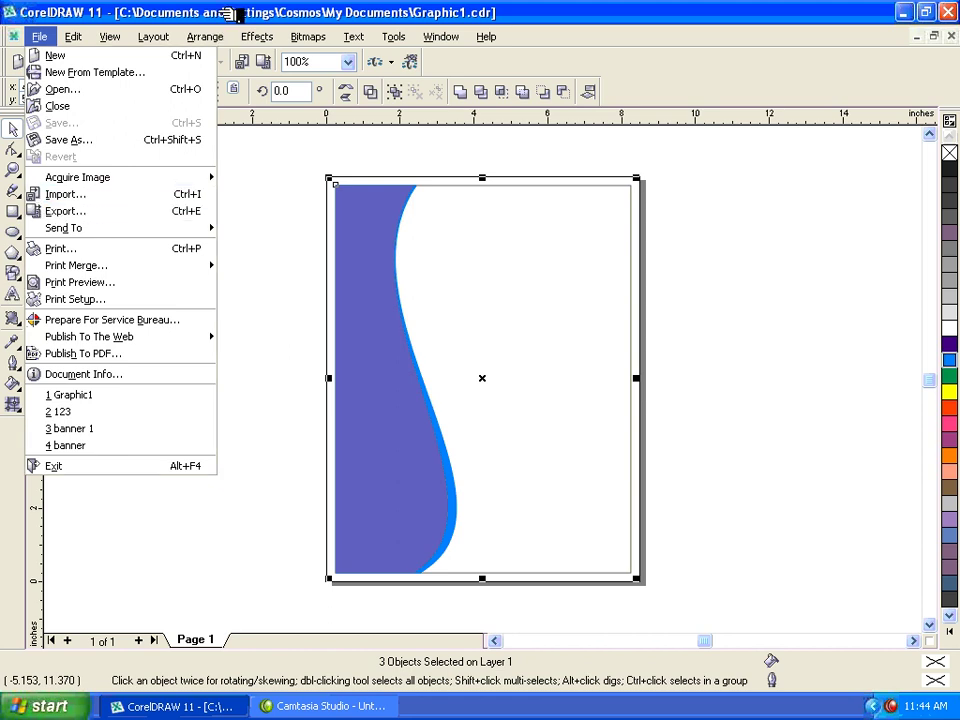
pyautogui.click(229, 15)
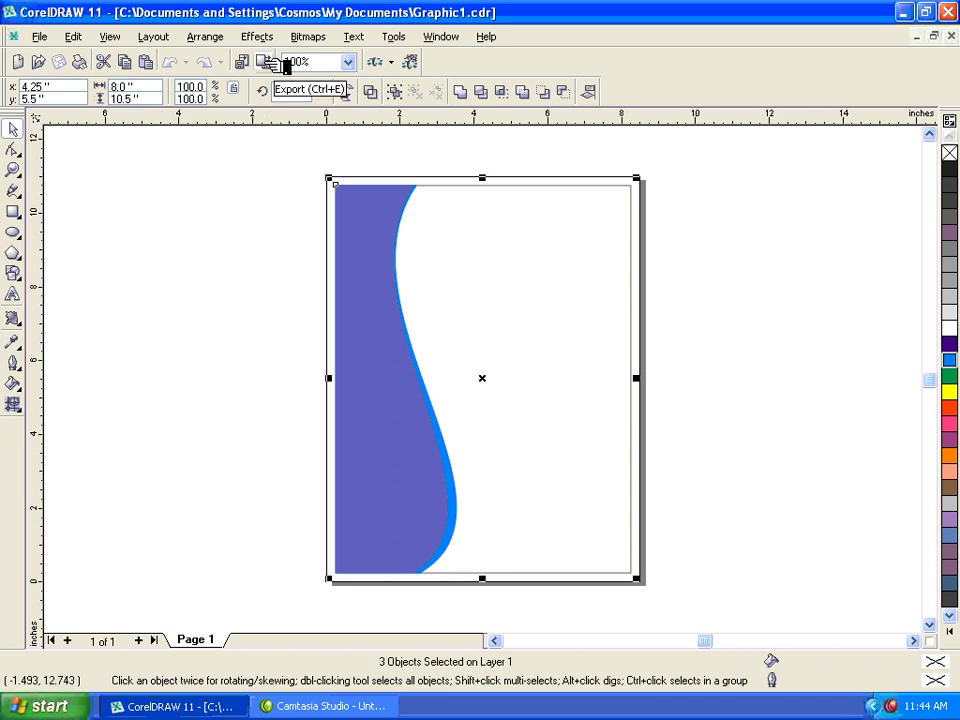
pyautogui.click(284, 64)
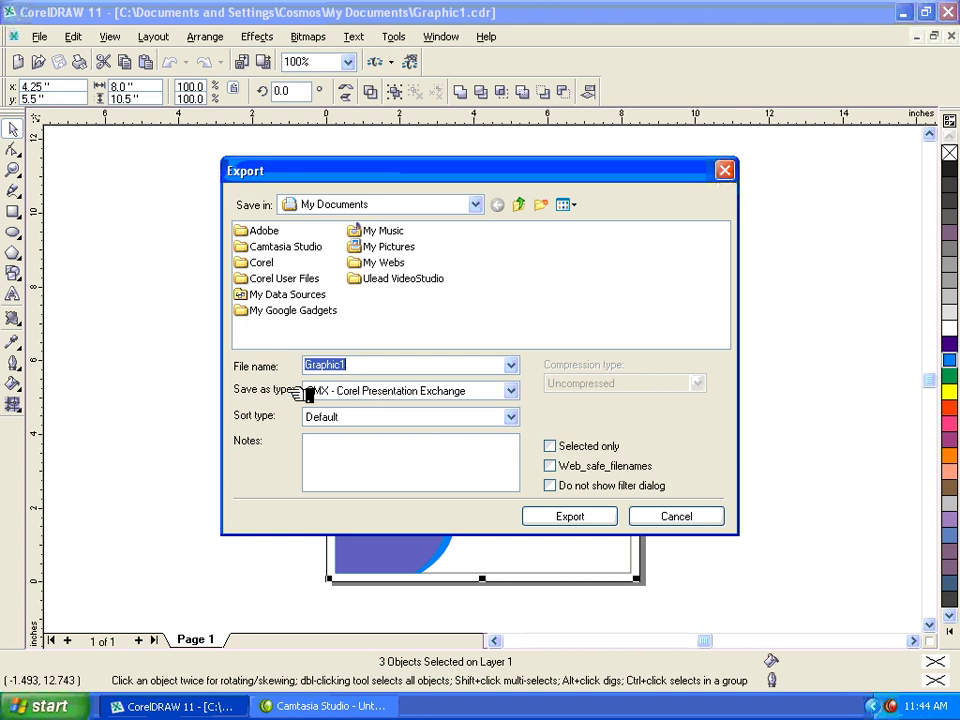
pyautogui.click(511, 391)
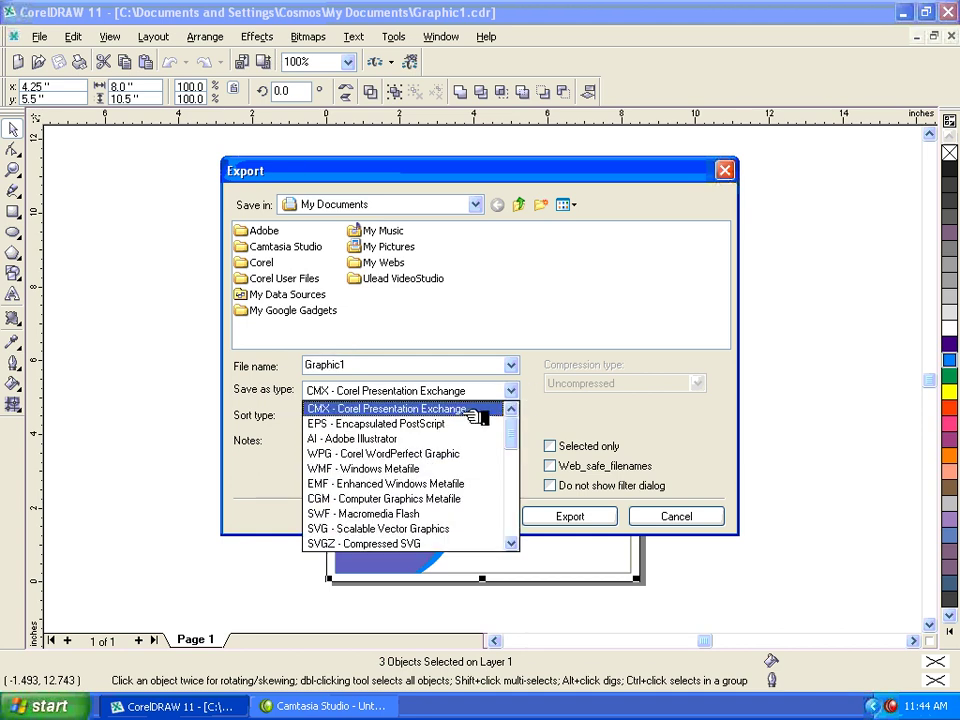
pyautogui.press('j')
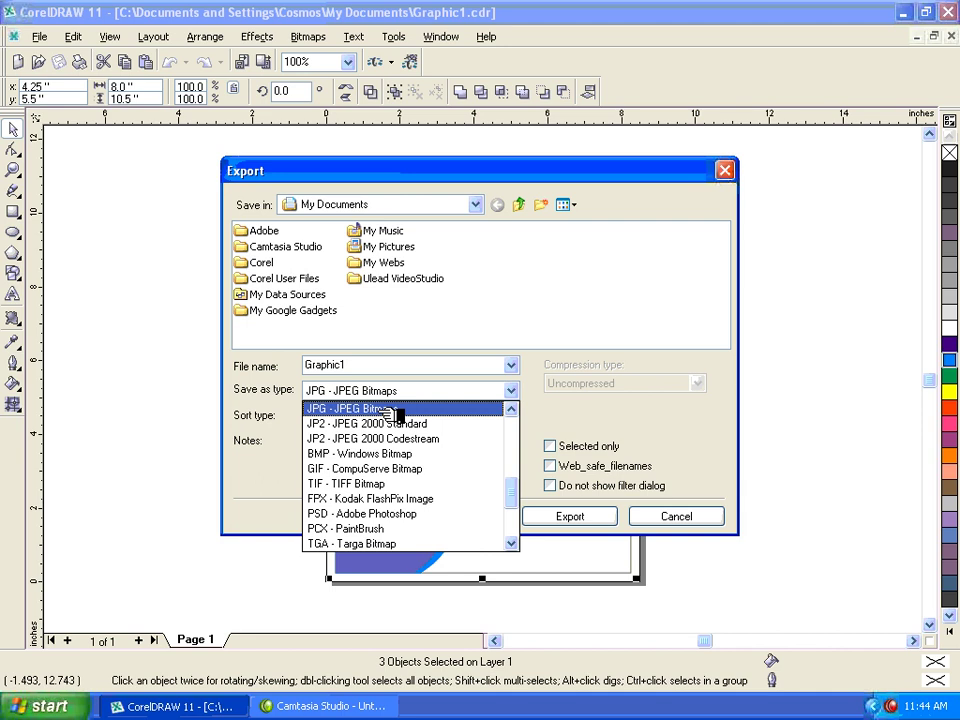
pyautogui.click(392, 424)
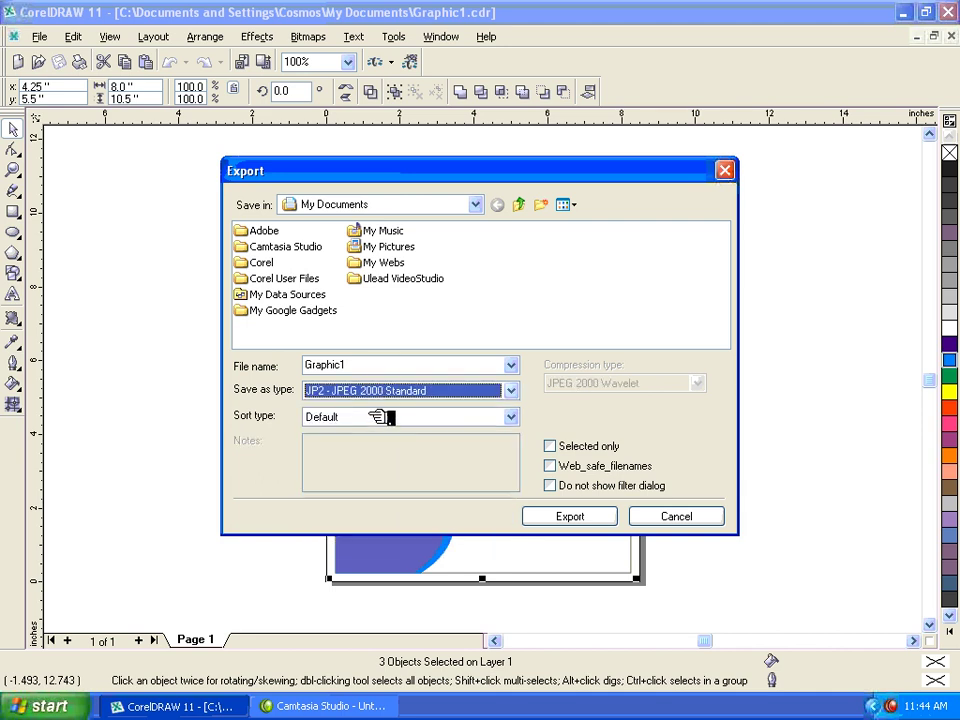
# Step: Name the export file 1 and export it to the Desktop, accepting the preset bitmap and JPEG 2000 settings
pyautogui.doubleClick(378, 368)
pyautogui.write('1')
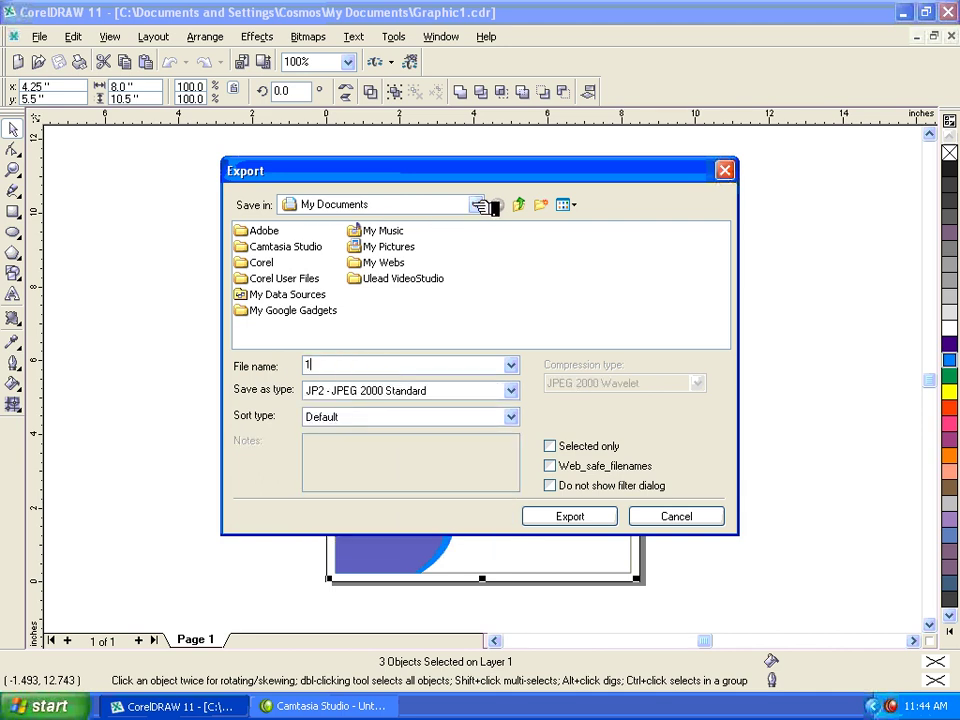
pyautogui.click(484, 204)
pyautogui.click(477, 204)
pyautogui.click(325, 221)
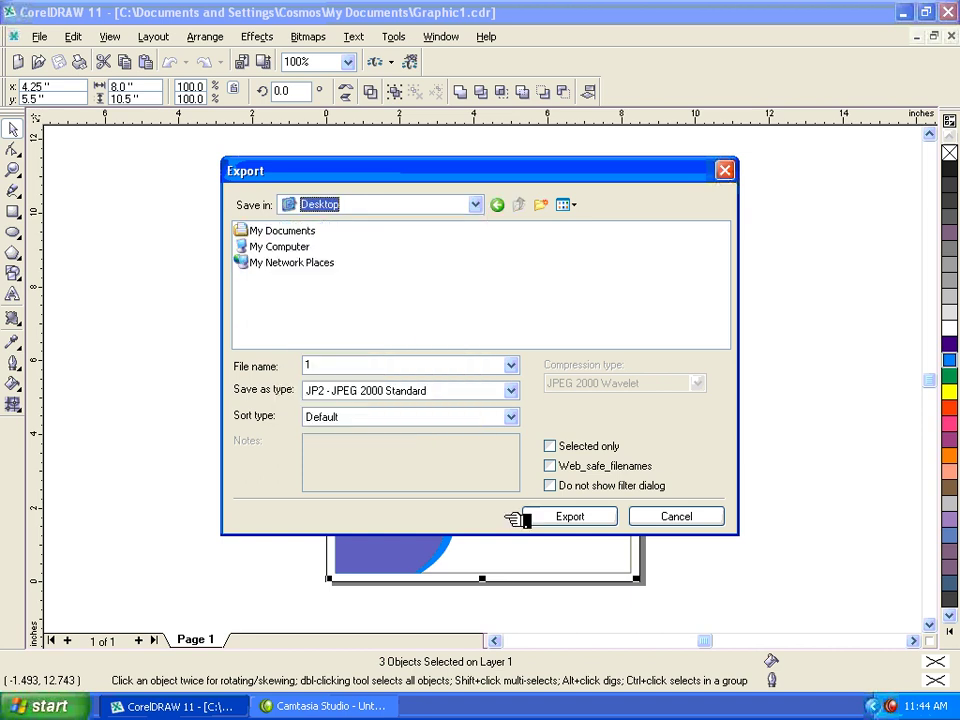
pyautogui.click(562, 518)
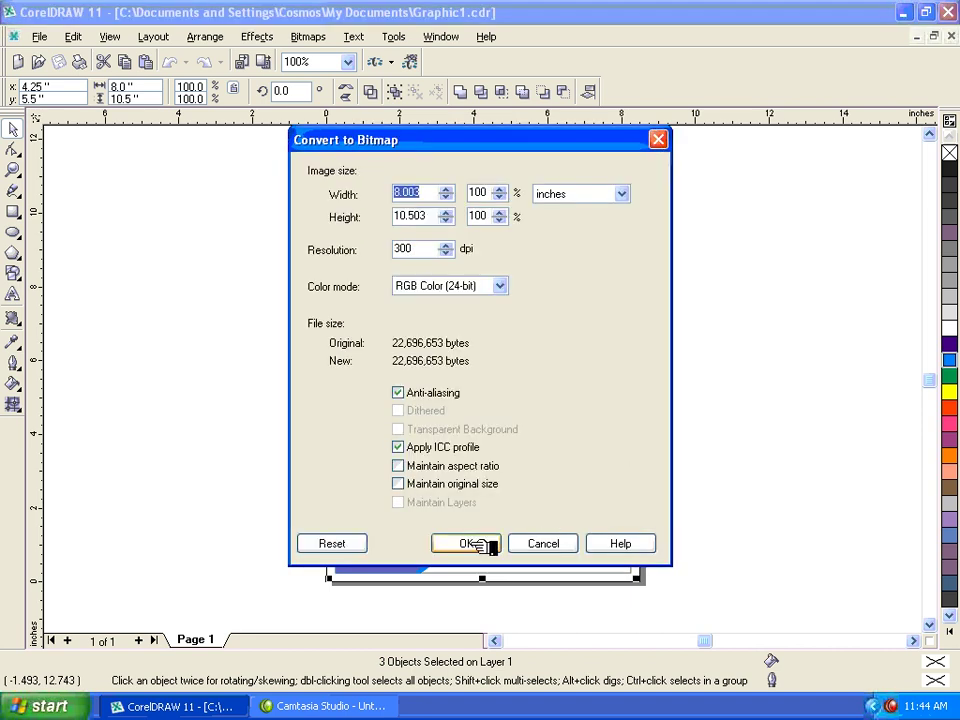
pyautogui.click(484, 545)
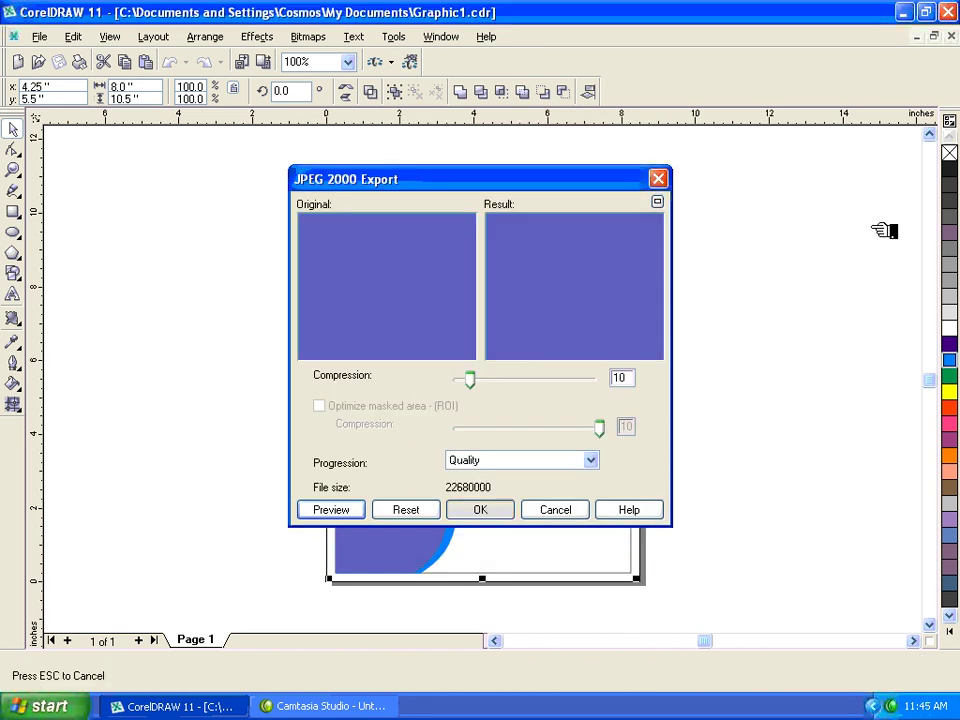
pyautogui.press('Return')
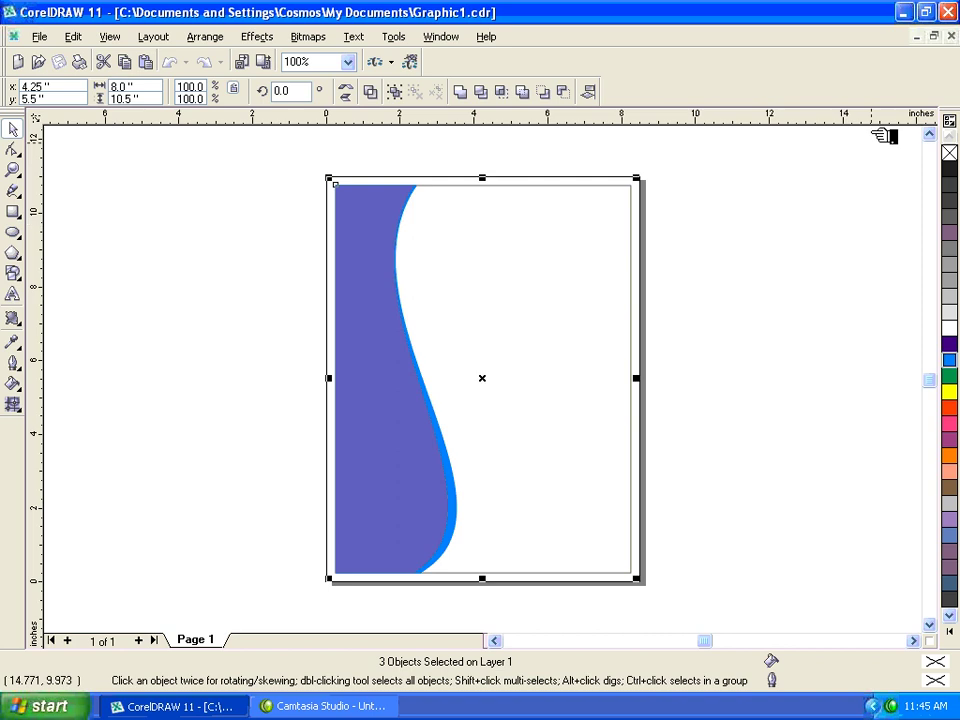
# Step: Switch to the Windows desktop, preview the Untitled-1 copy image and close the preview
pyautogui.click(905, 14)
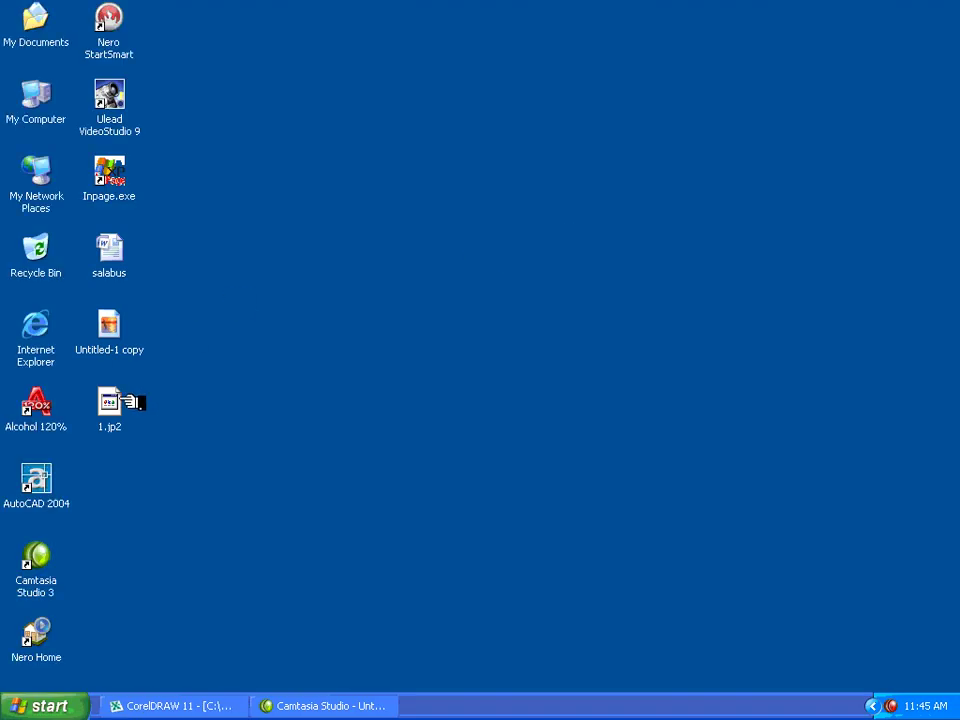
pyautogui.click(122, 343)
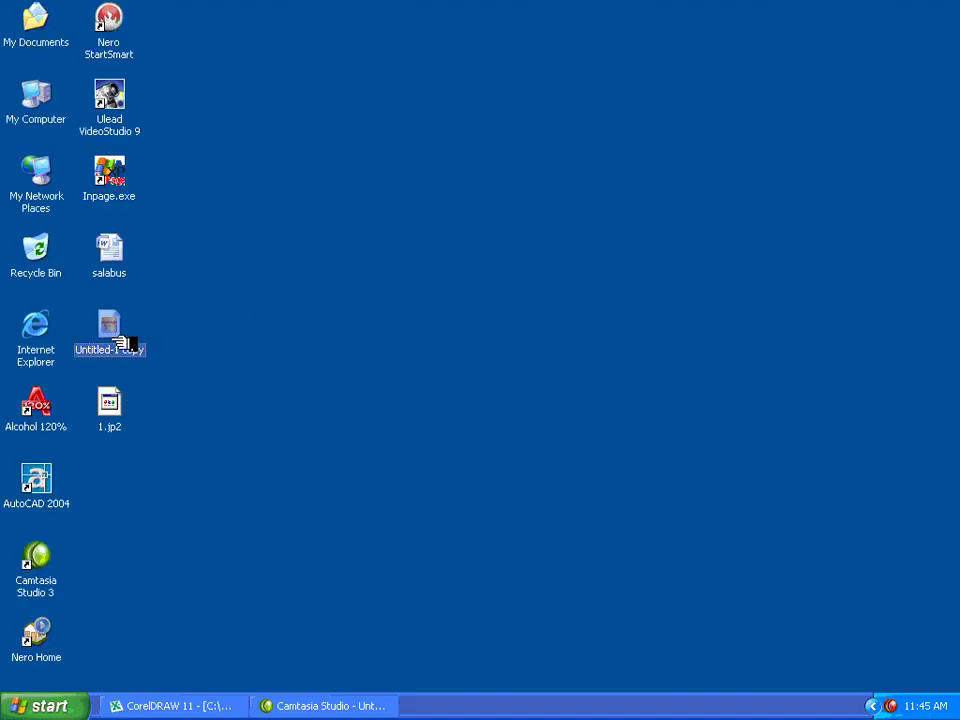
pyautogui.rightClick(122, 343)
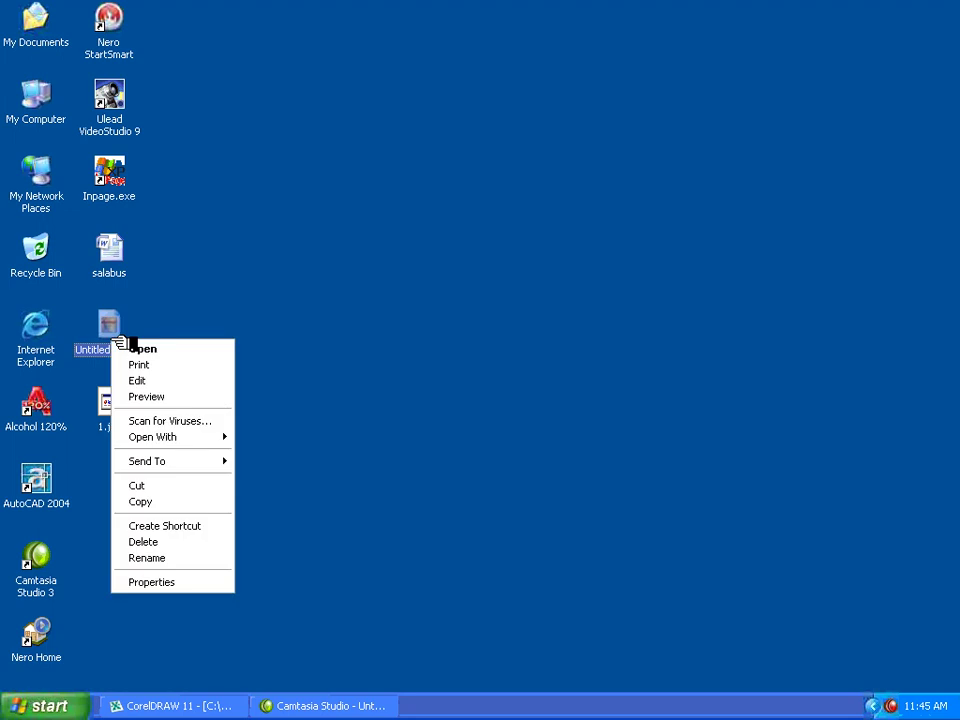
pyautogui.click(180, 398)
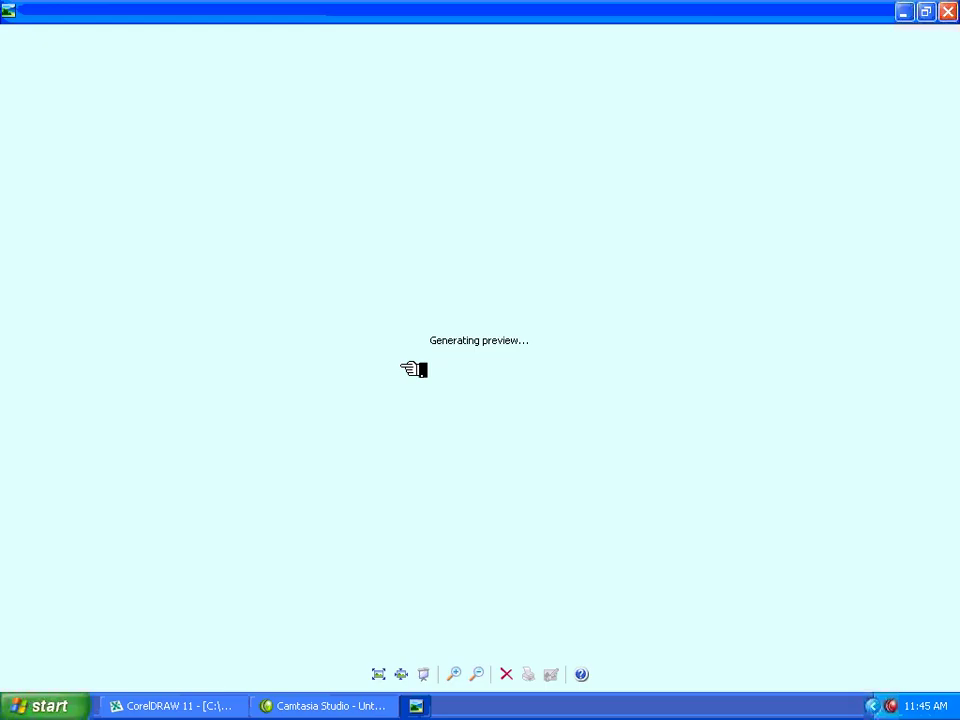
pyautogui.click(948, 12)
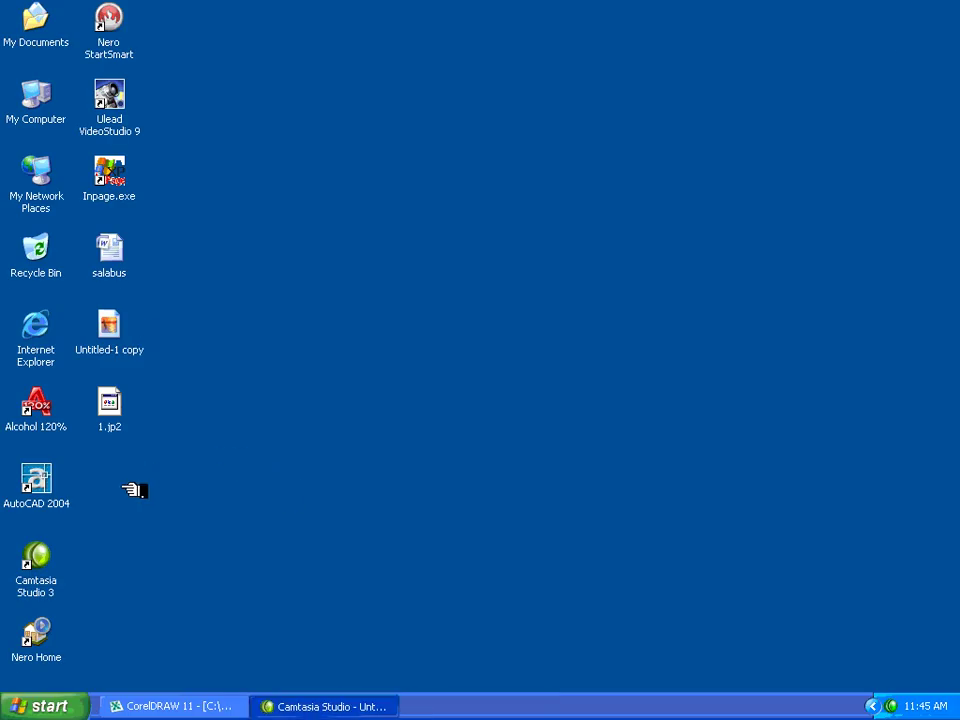
pyautogui.click(196, 707)
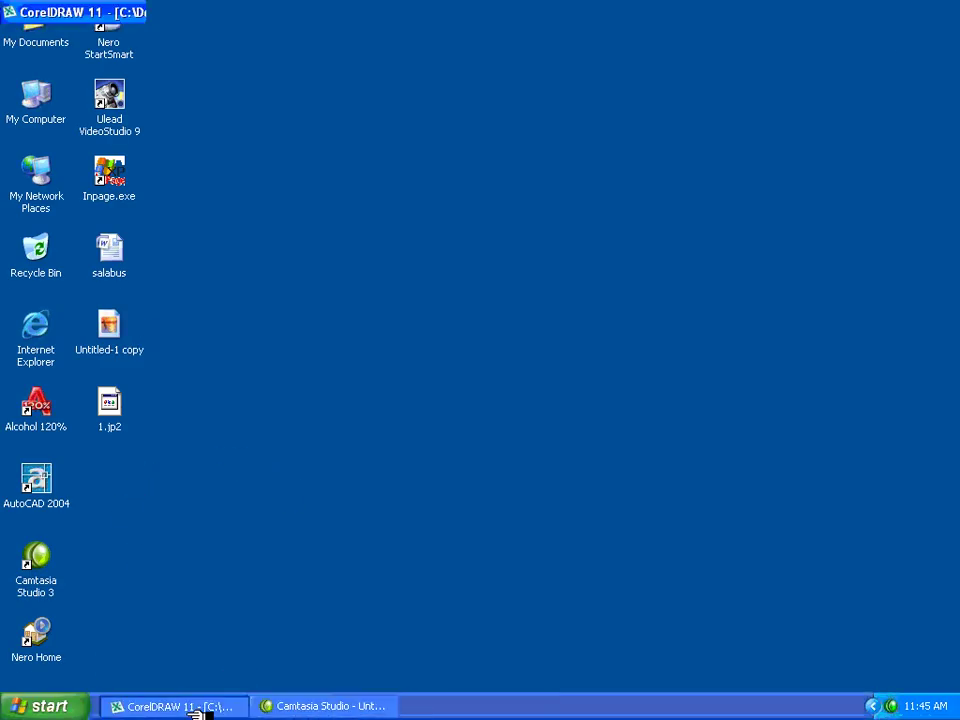
pyautogui.click(193, 707)
# Step: Open the exported 1.jp2 file from the desktop, selecting Windows Picture and Fax Viewer as the program for it
pyautogui.click(103, 403)
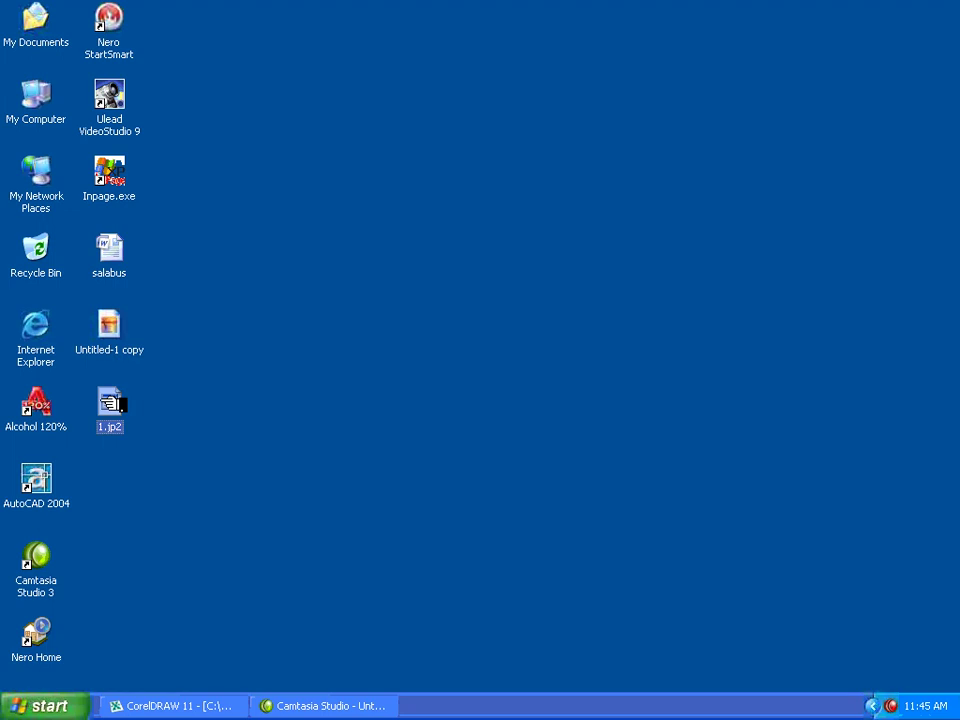
pyautogui.rightClick(113, 404)
pyautogui.click(163, 412)
pyautogui.click(378, 406)
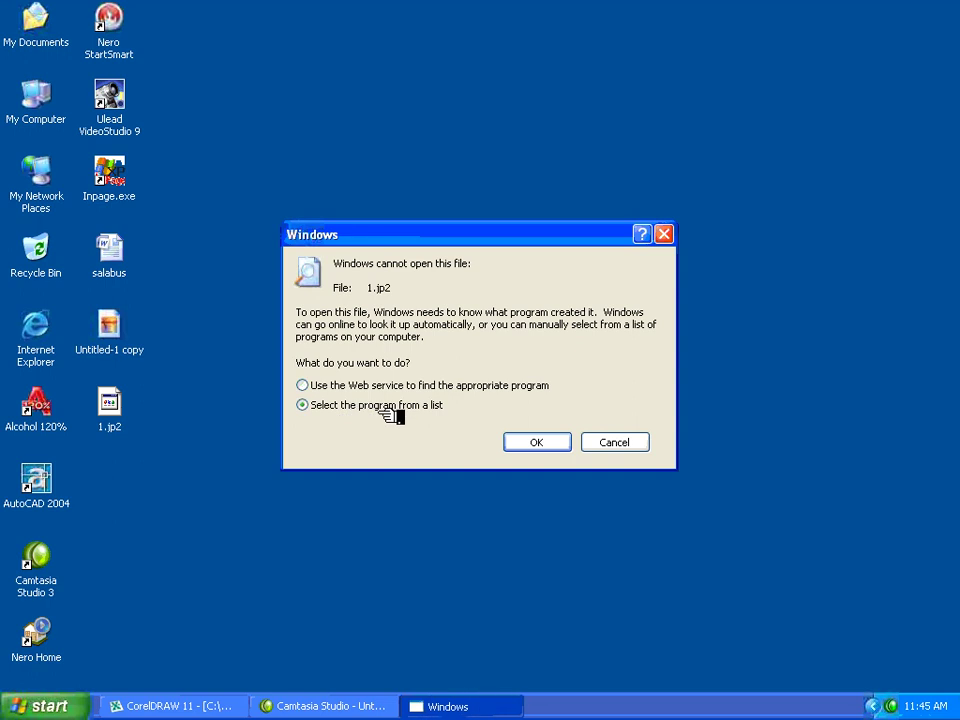
pyautogui.click(537, 442)
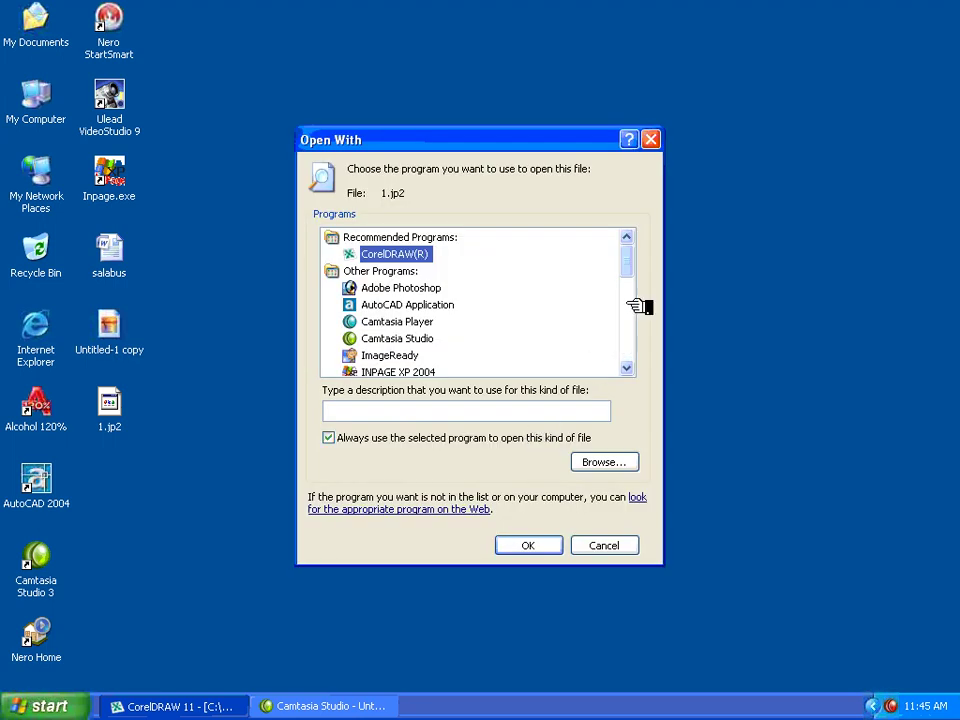
pyautogui.moveTo(630, 265); pyautogui.dragTo(638, 352)
pyautogui.click(456, 356)
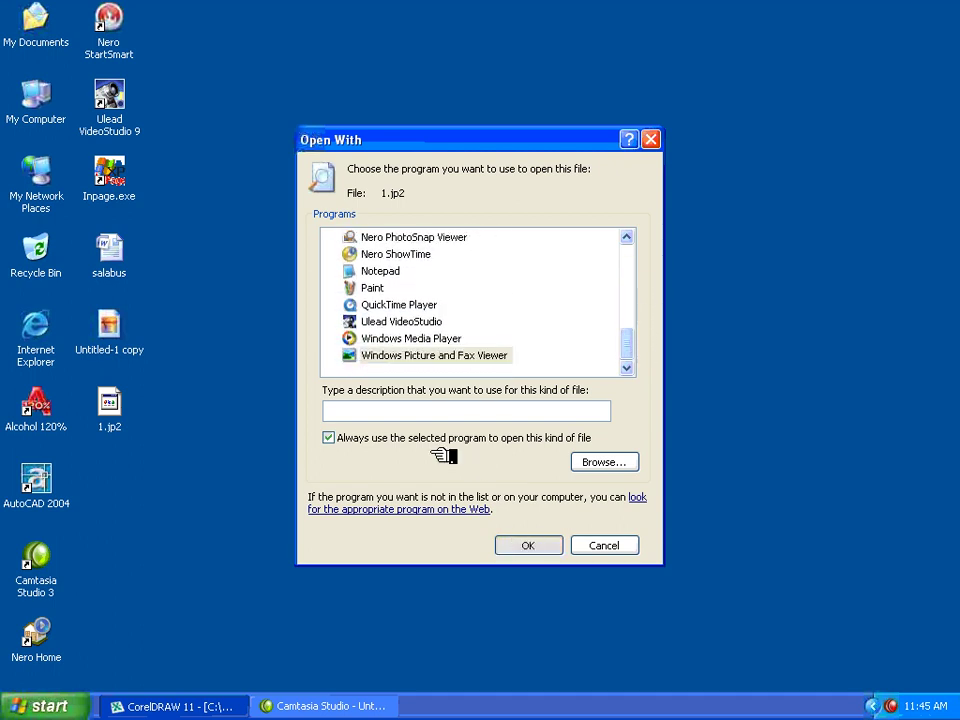
# Step: Confirm the viewer choice for the 1.jp2 file, close its preview window and switch back to CorelDRAW
pyautogui.click(412, 409)
pyautogui.press('Return')
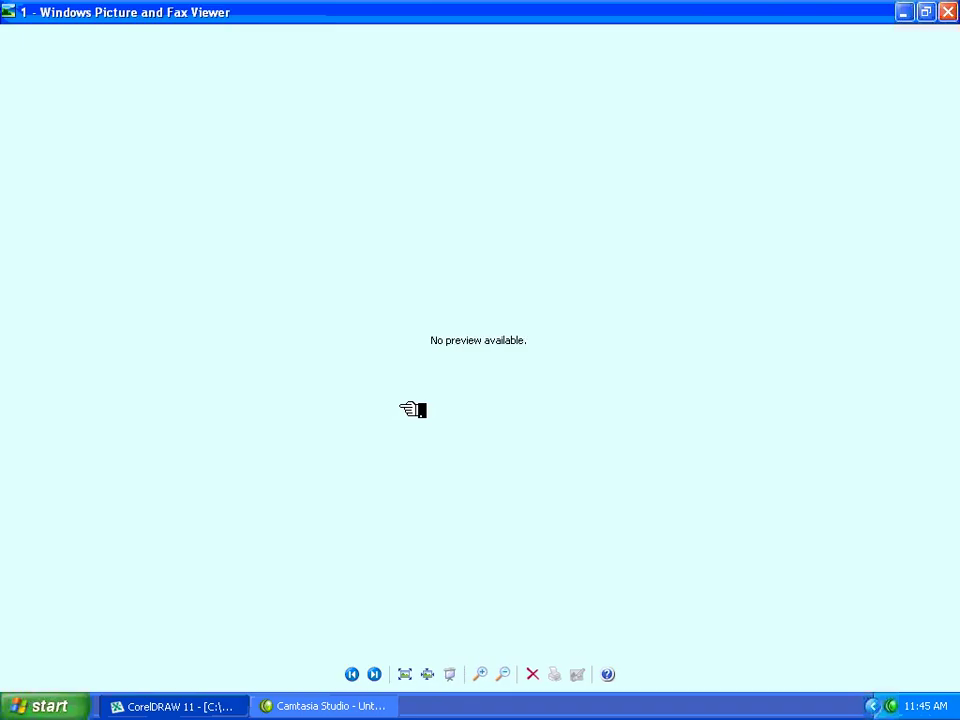
pyautogui.click(946, 12)
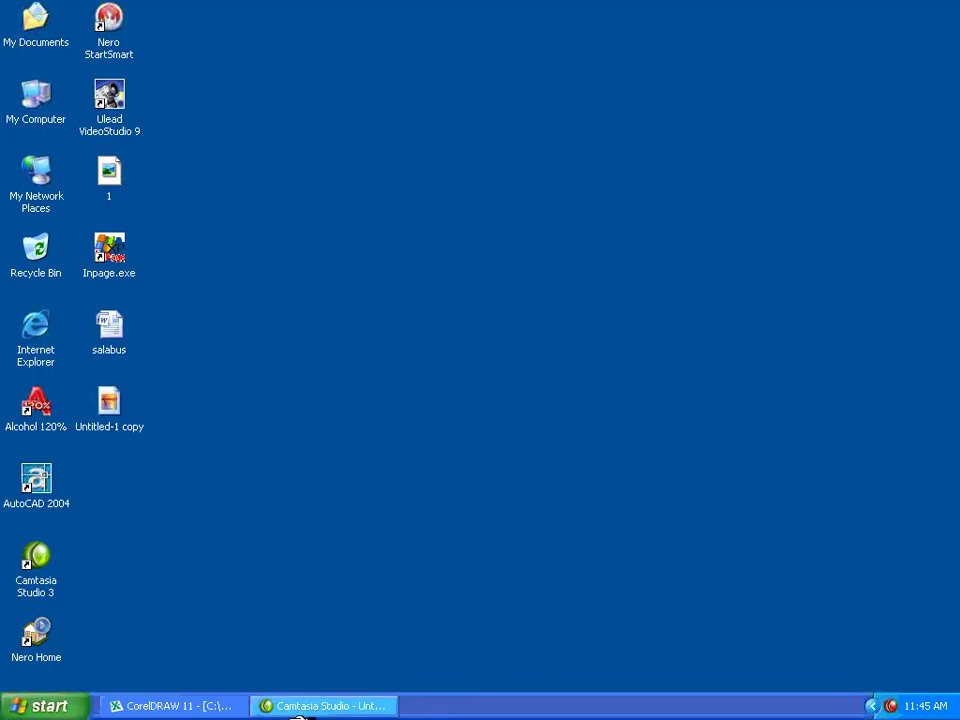
pyautogui.click(234, 706)
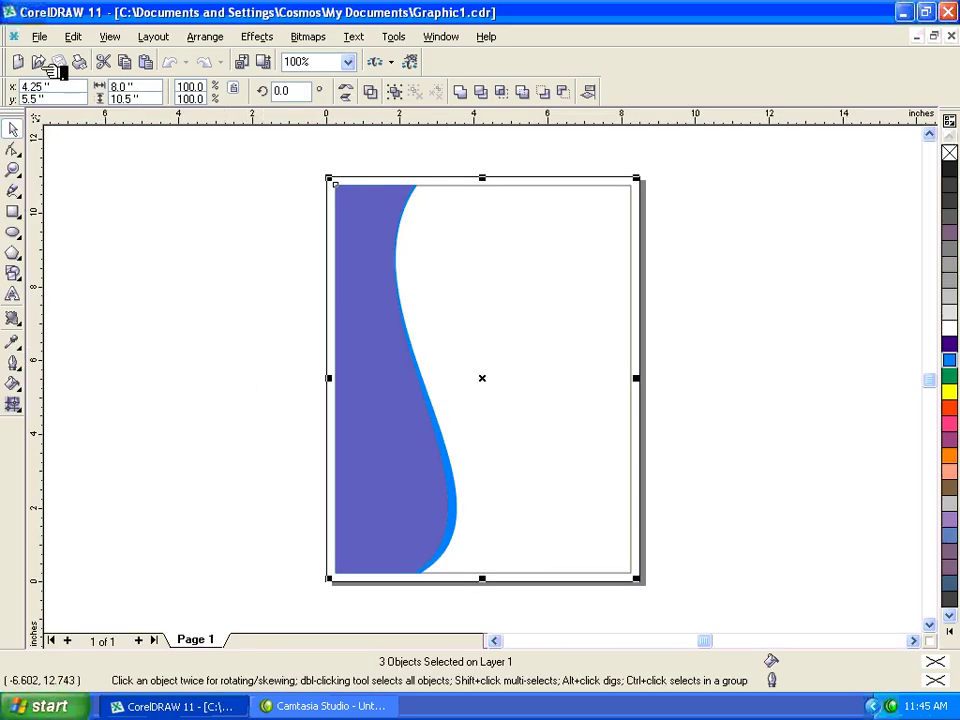
# Step: Start exporting the drawing again and choose JPG - JPEG Bitmaps as the file type
pyautogui.click(48, 37)
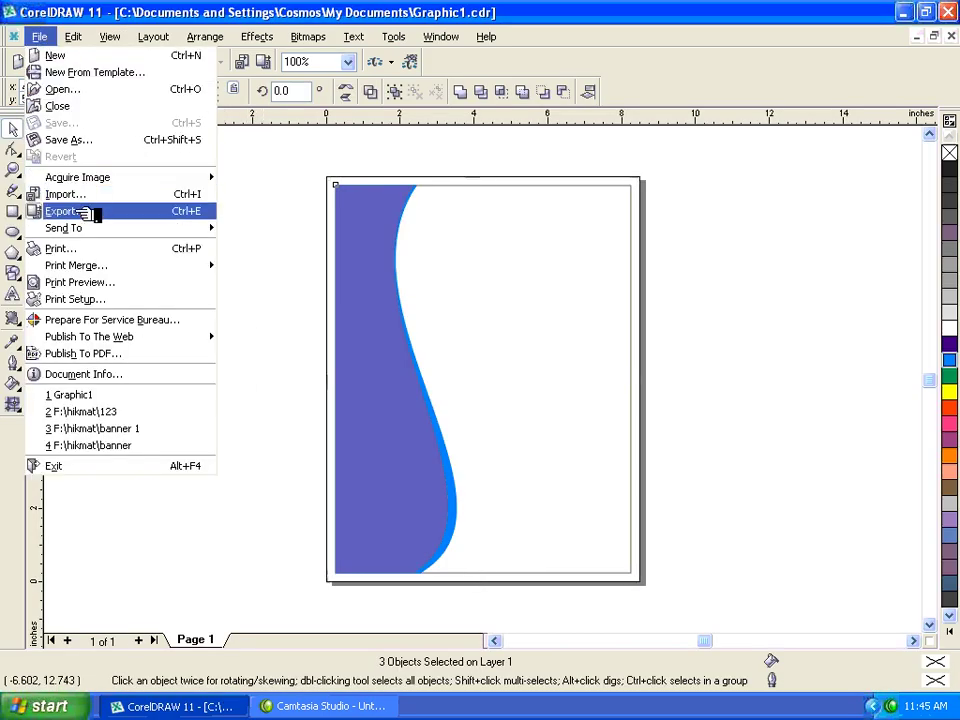
pyautogui.click(71, 211)
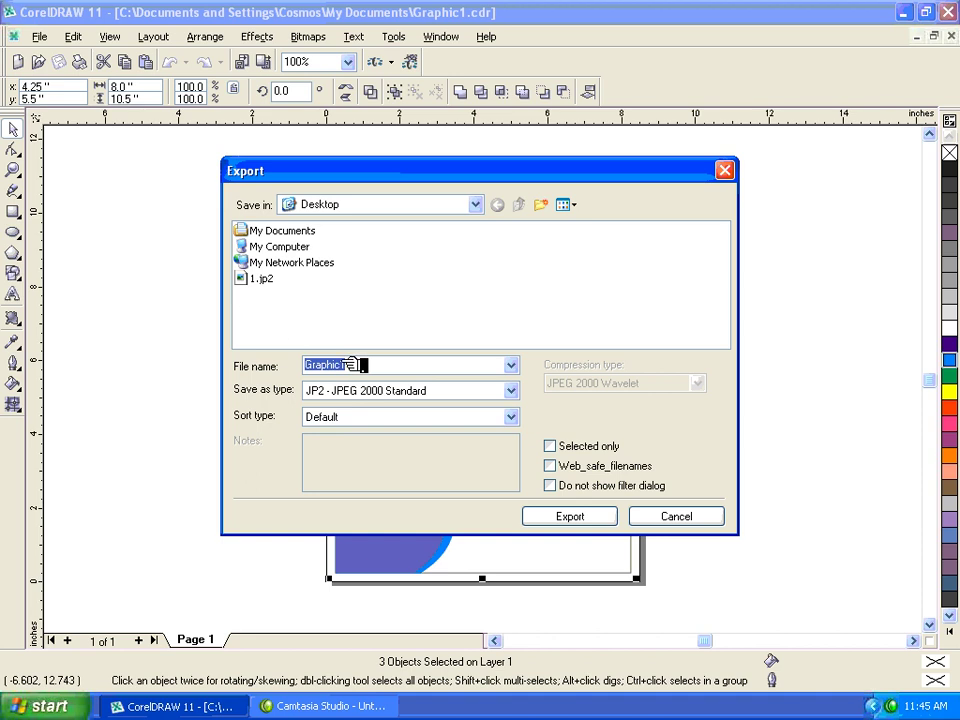
pyautogui.click(428, 392)
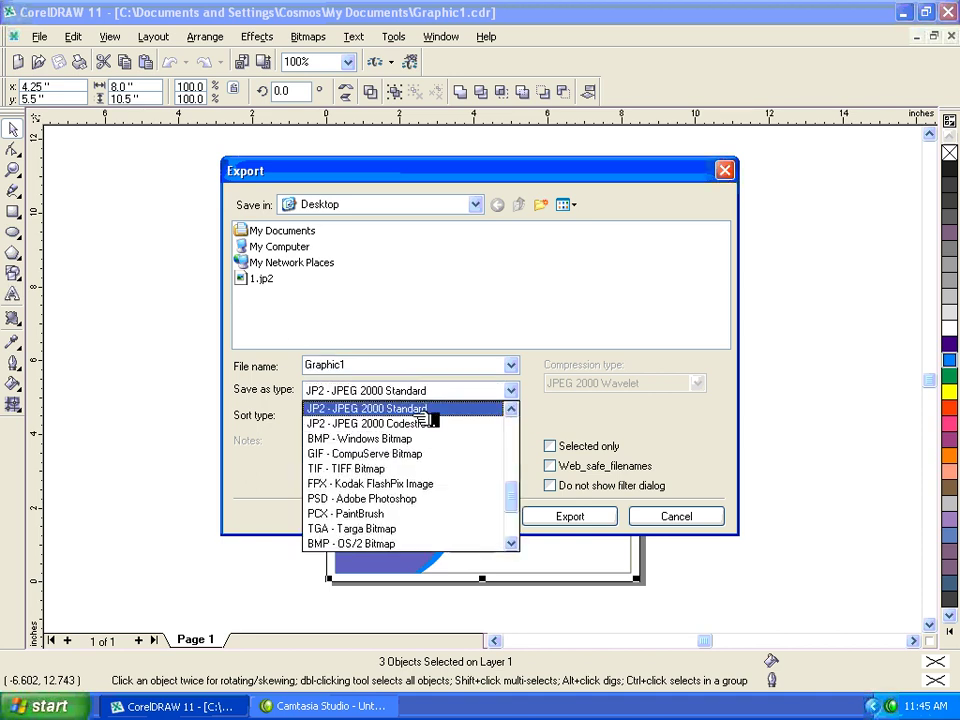
pyautogui.click(512, 408)
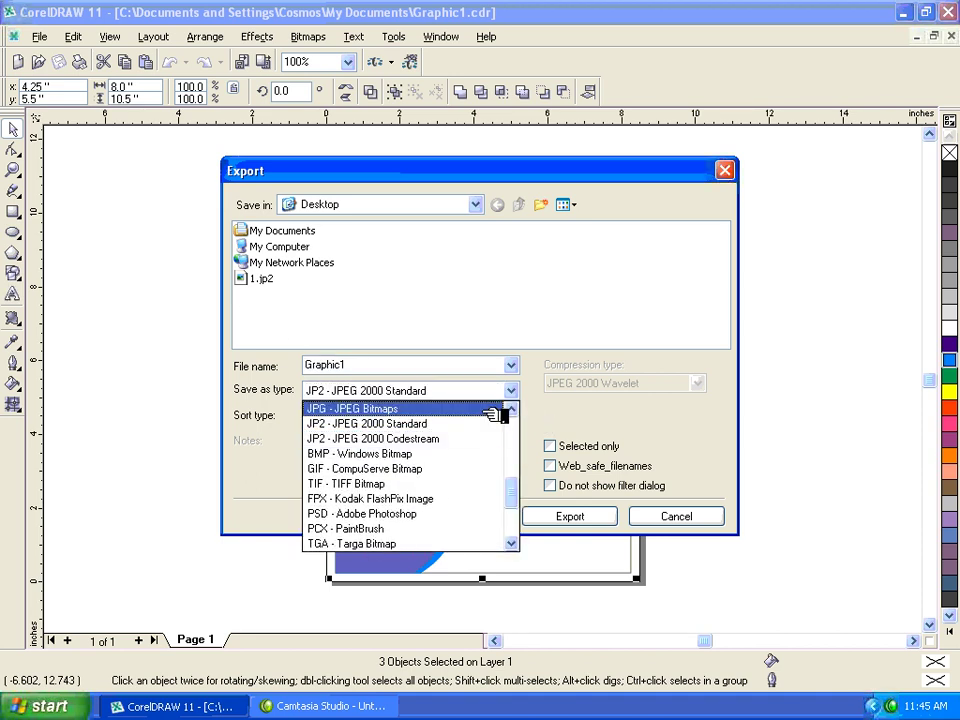
pyautogui.click(470, 410)
# Step: Name the export file 12 and export it to the Desktop, accepting the preset bitmap and JPEG settings
pyautogui.doubleClick(378, 368)
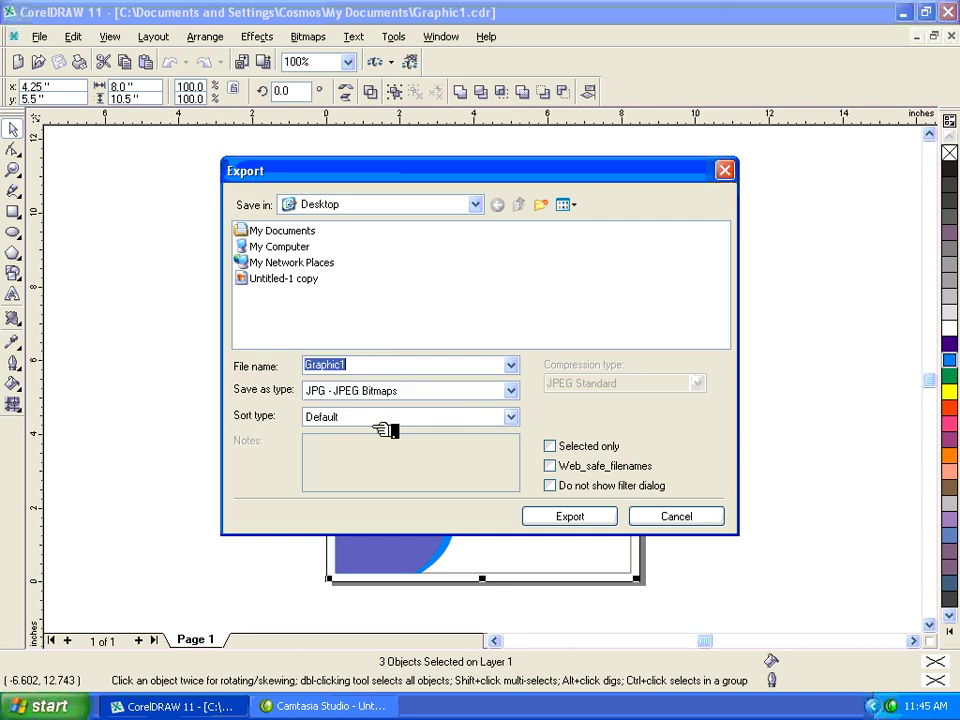
pyautogui.write('12')
pyautogui.click(563, 515)
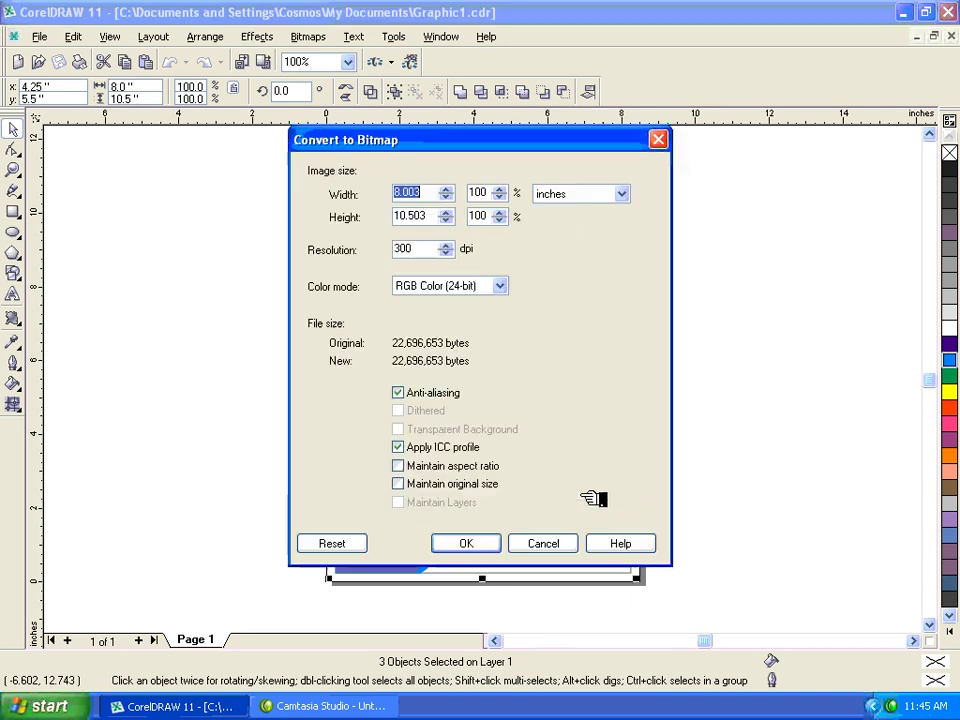
pyautogui.click(490, 543)
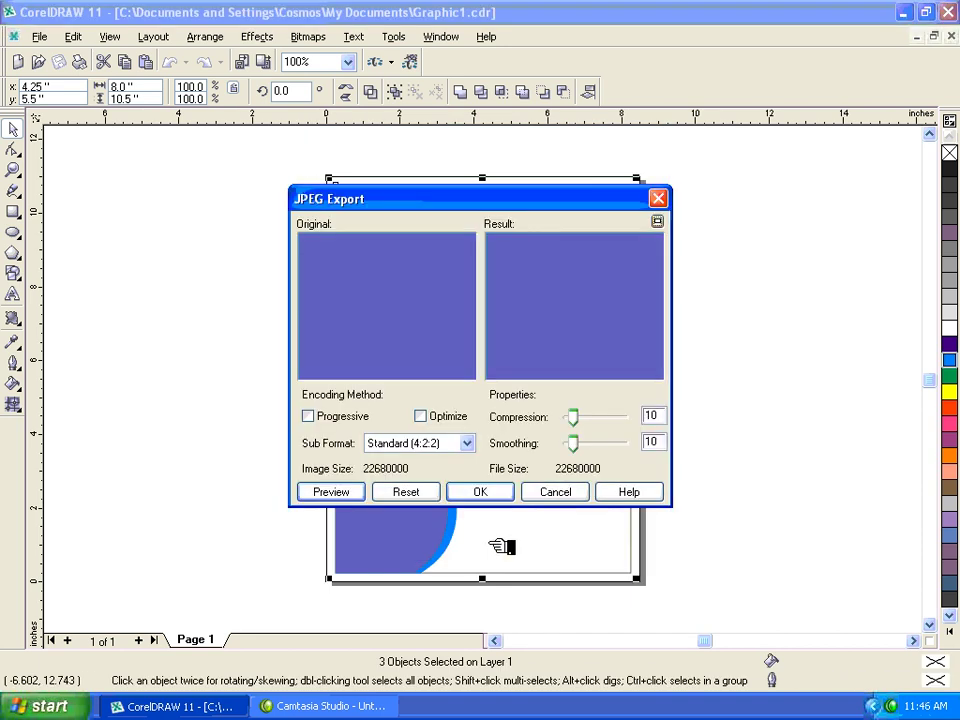
pyautogui.click(480, 491)
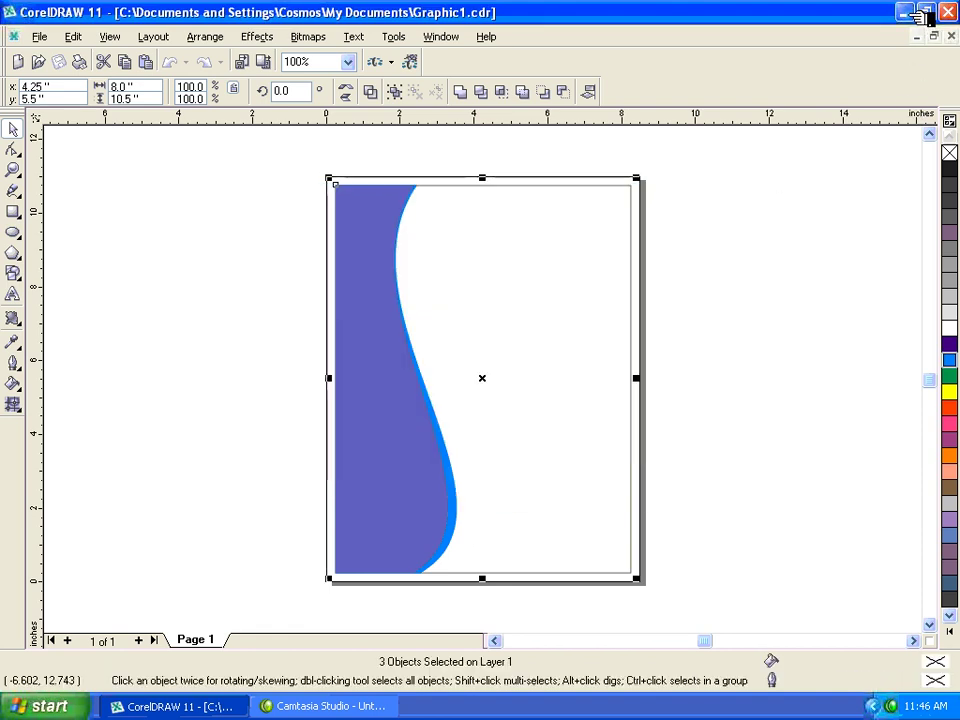
# Step: Switch to the Windows desktop, preview the exported image 12, close the preview and return to CorelDRAW
pyautogui.click(908, 12)
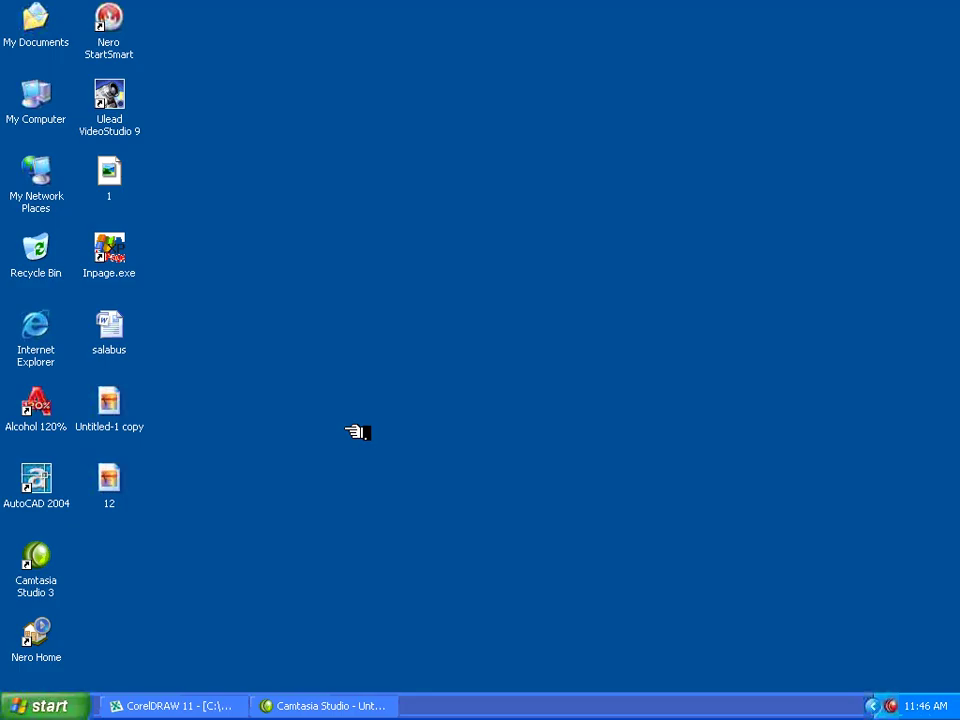
pyautogui.rightClick(114, 486)
pyautogui.click(195, 285)
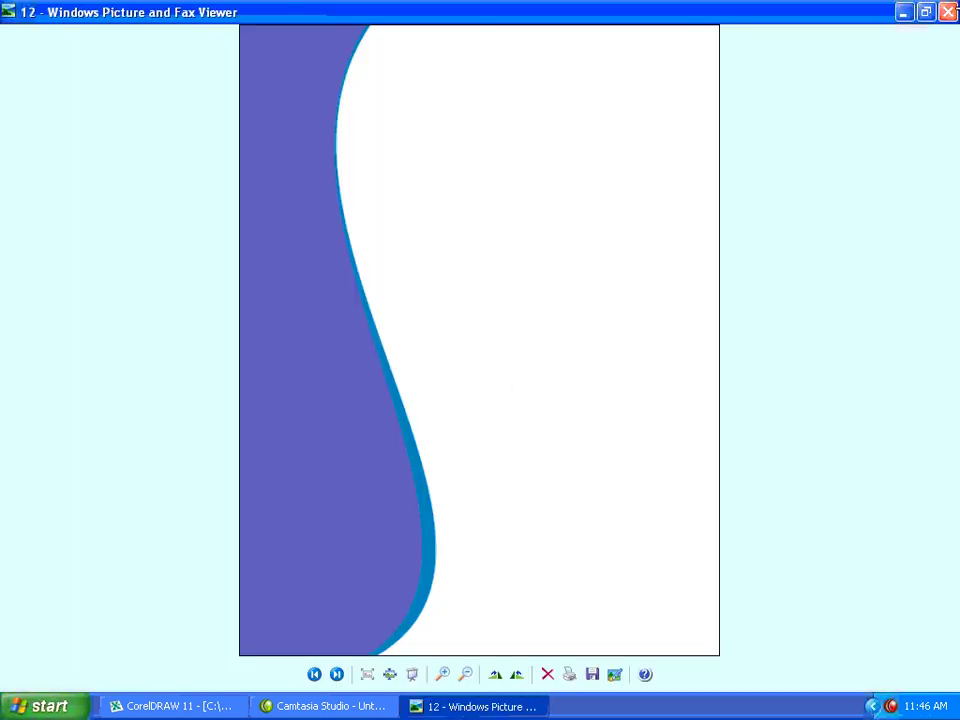
pyautogui.click(947, 12)
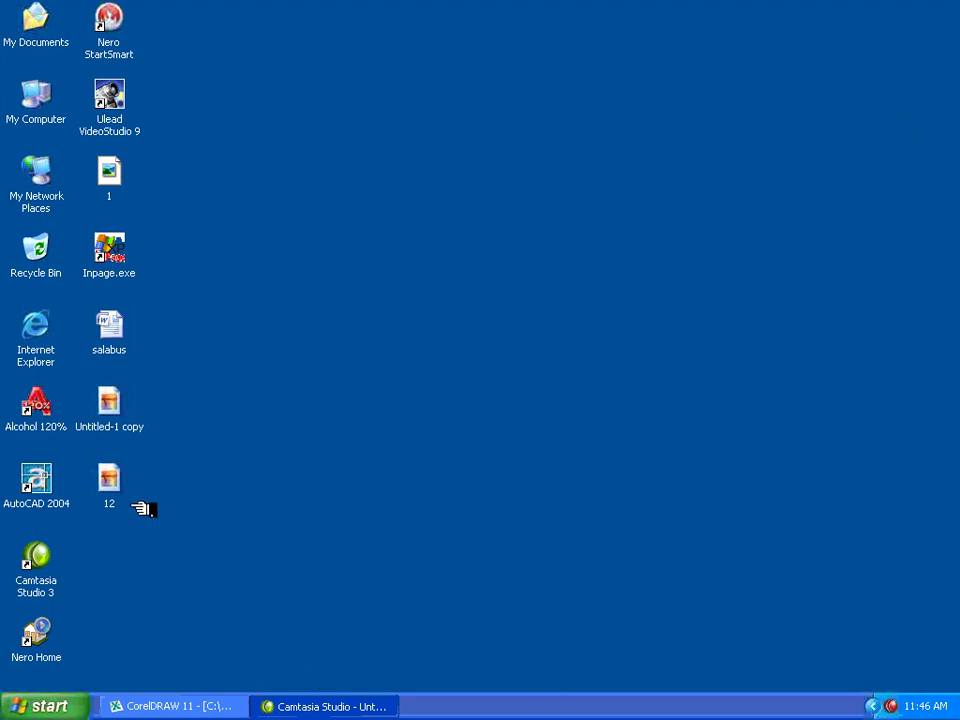
pyautogui.hotkey('alt', 'Tab')
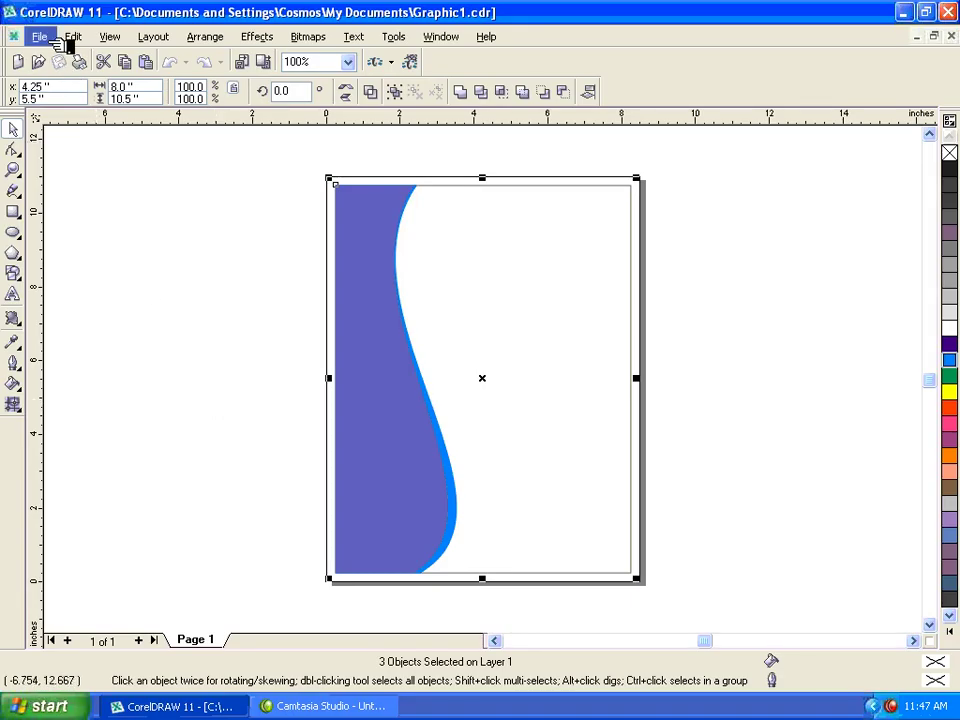
# Step: Show the JPG - JPEG Bitmaps file type in the export settings and cancel the export
pyautogui.click(40, 37)
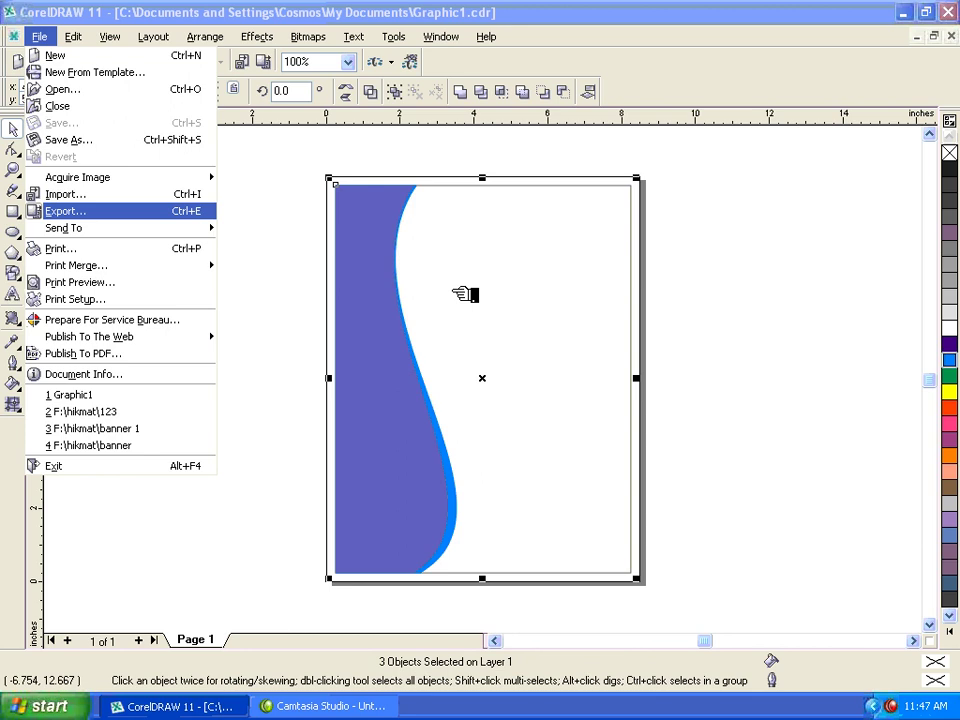
pyautogui.press('Return')
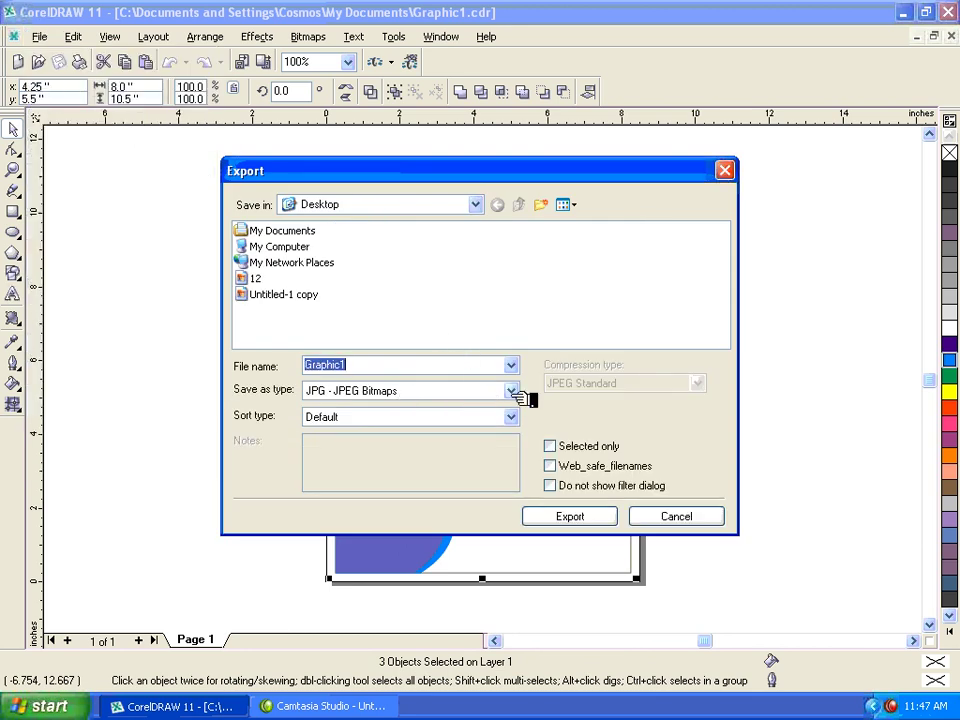
pyautogui.click(511, 391)
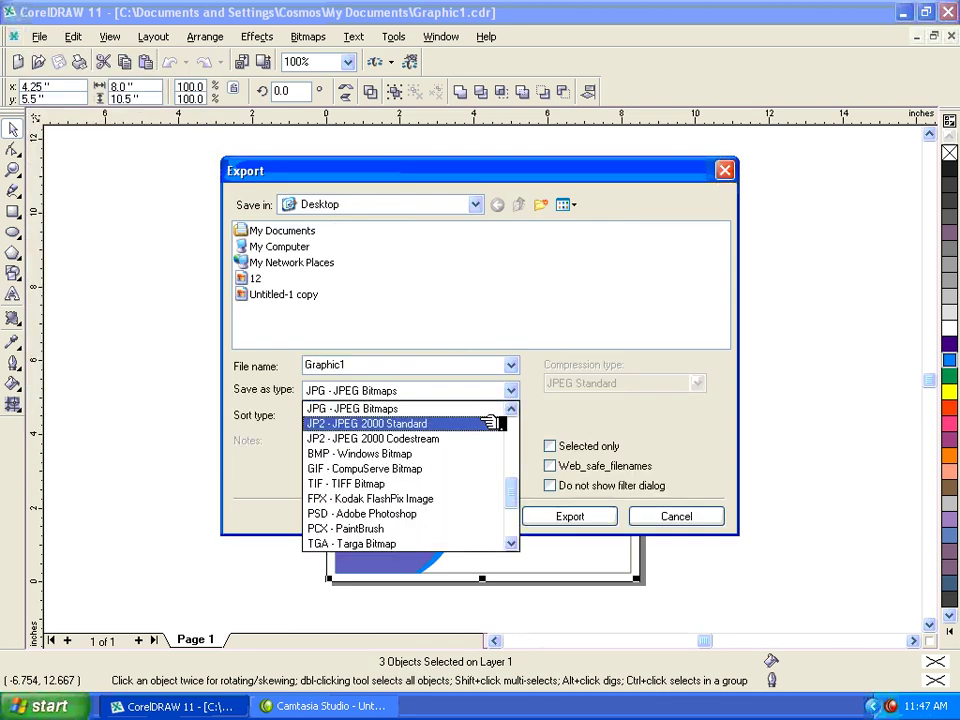
pyautogui.click(489, 408)
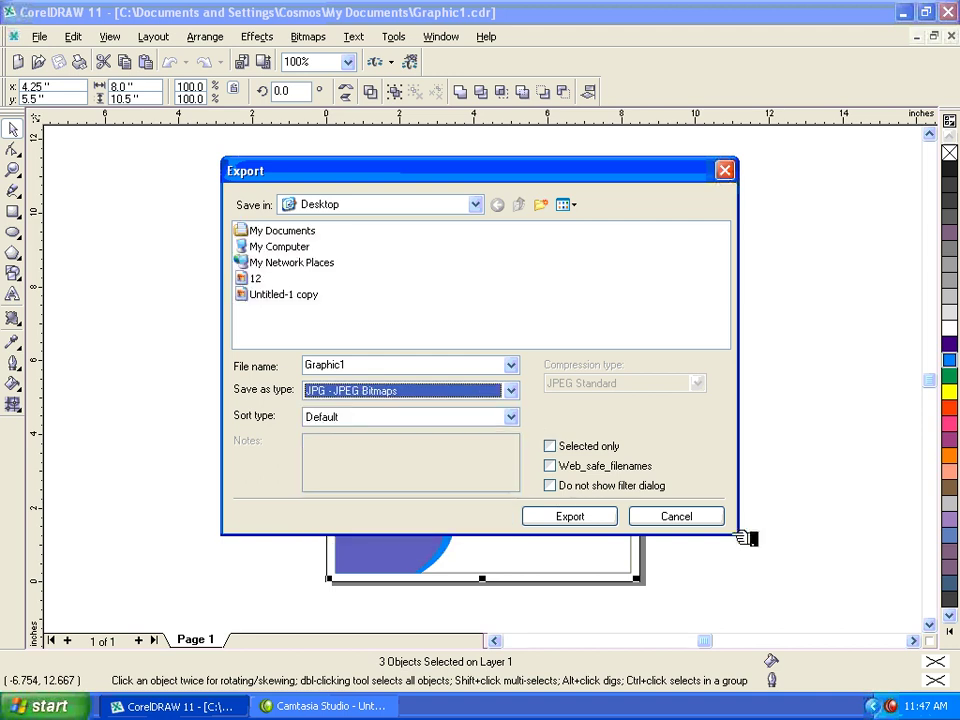
pyautogui.click(714, 521)
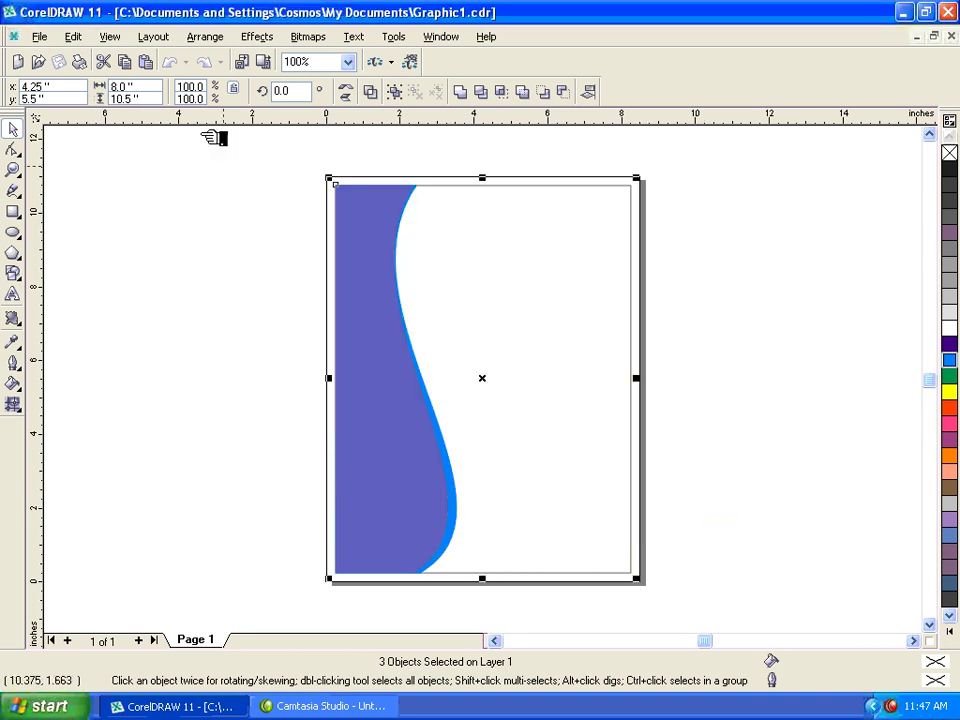
pyautogui.click(42, 37)
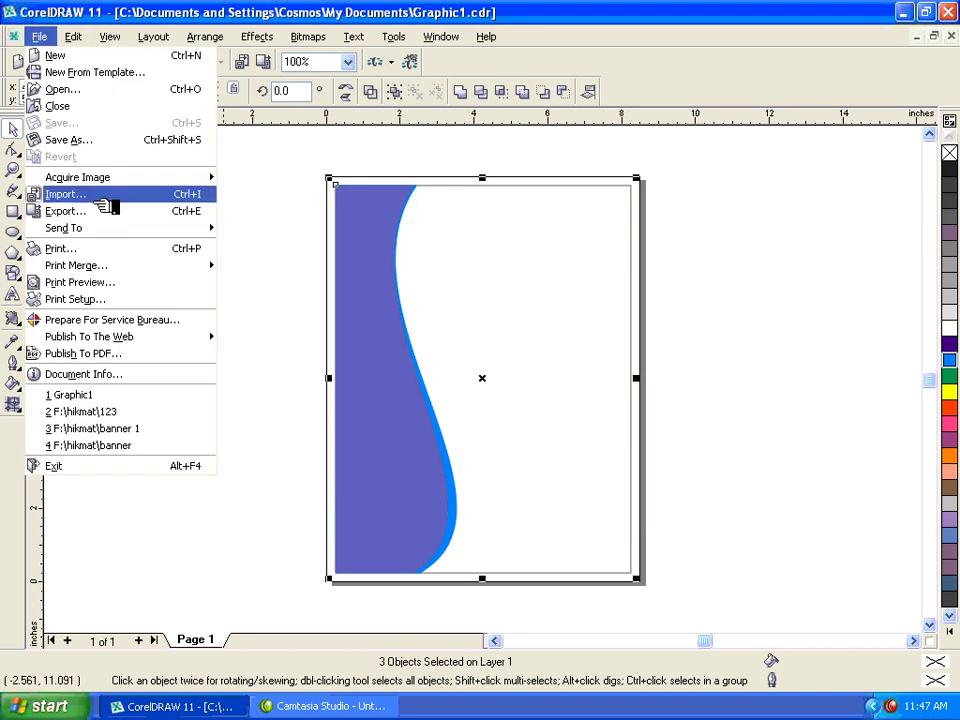
pyautogui.press('Return')
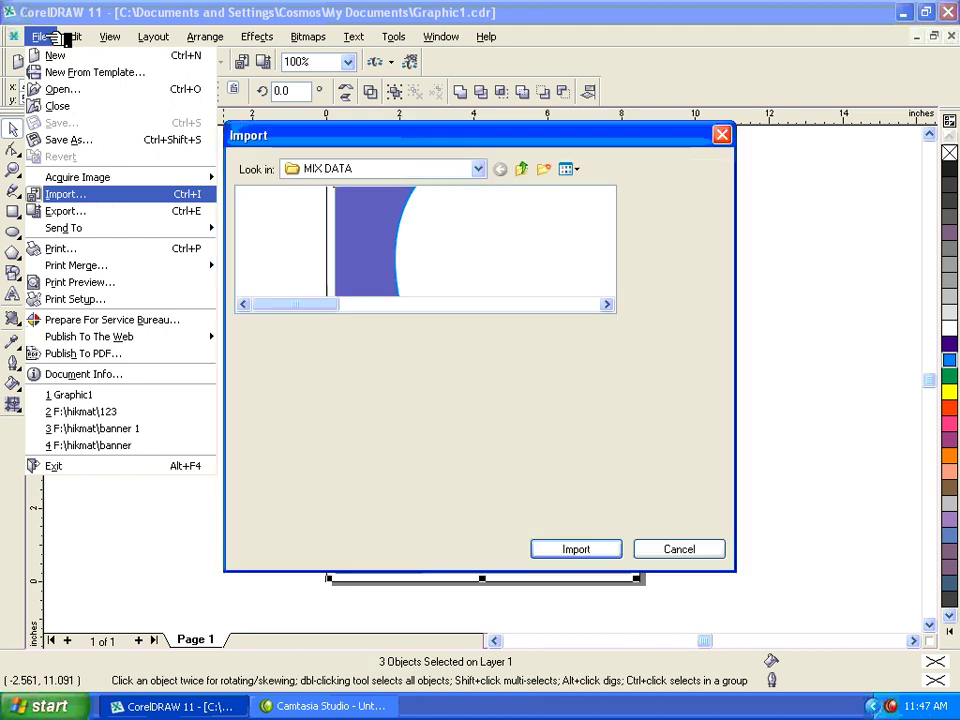
pyautogui.press('Escape')
# Step: Reopen the export settings, browse the available file types and cancel without exporting
pyautogui.click(42, 37)
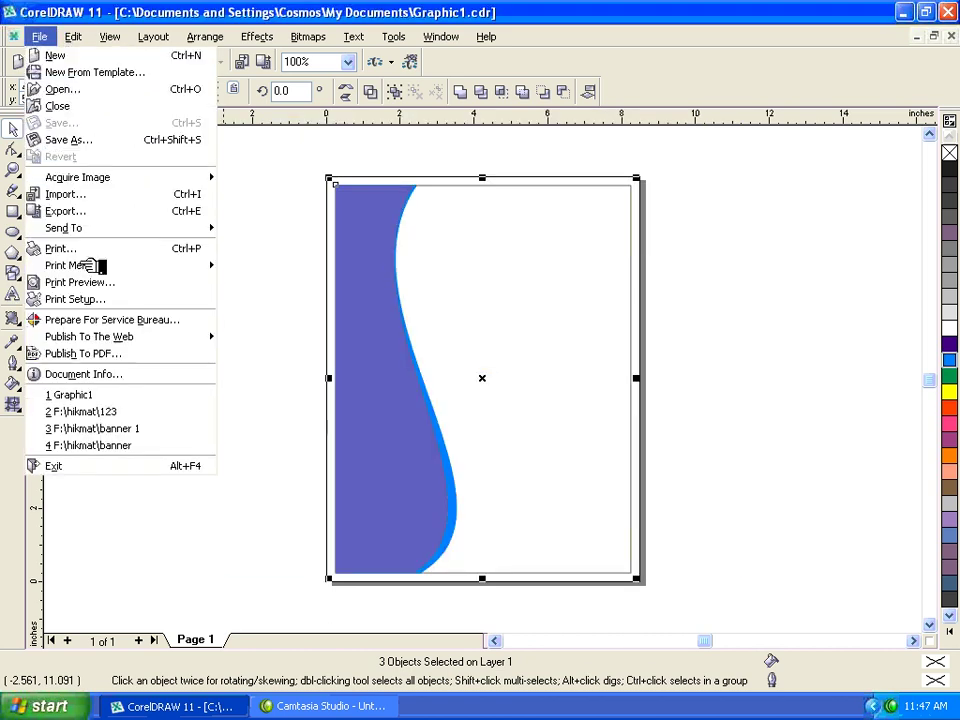
pyautogui.click(100, 212)
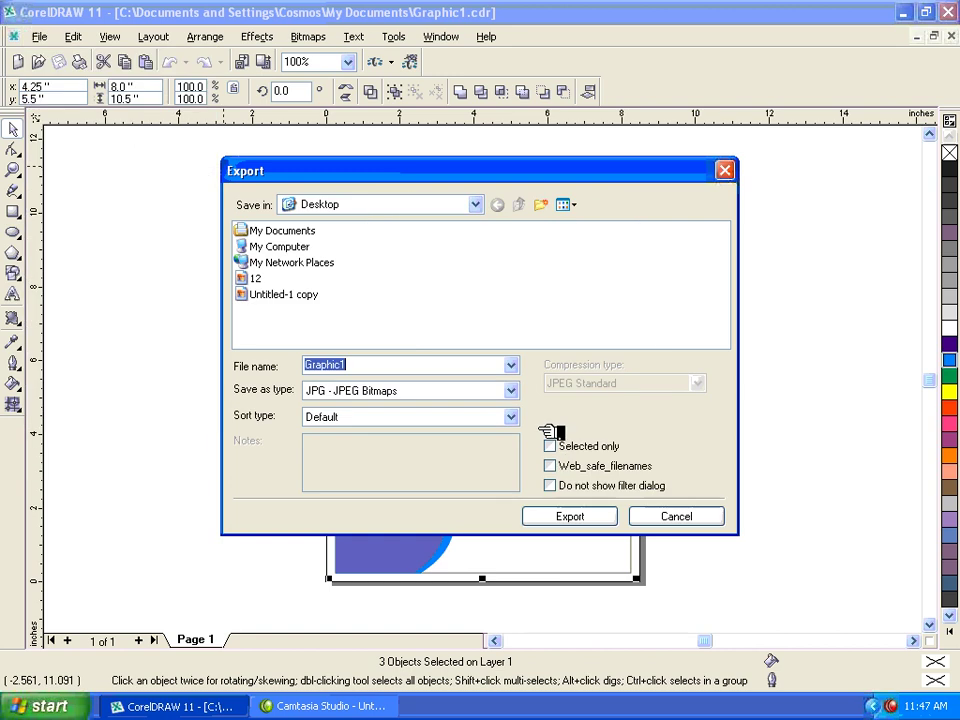
pyautogui.click(511, 391)
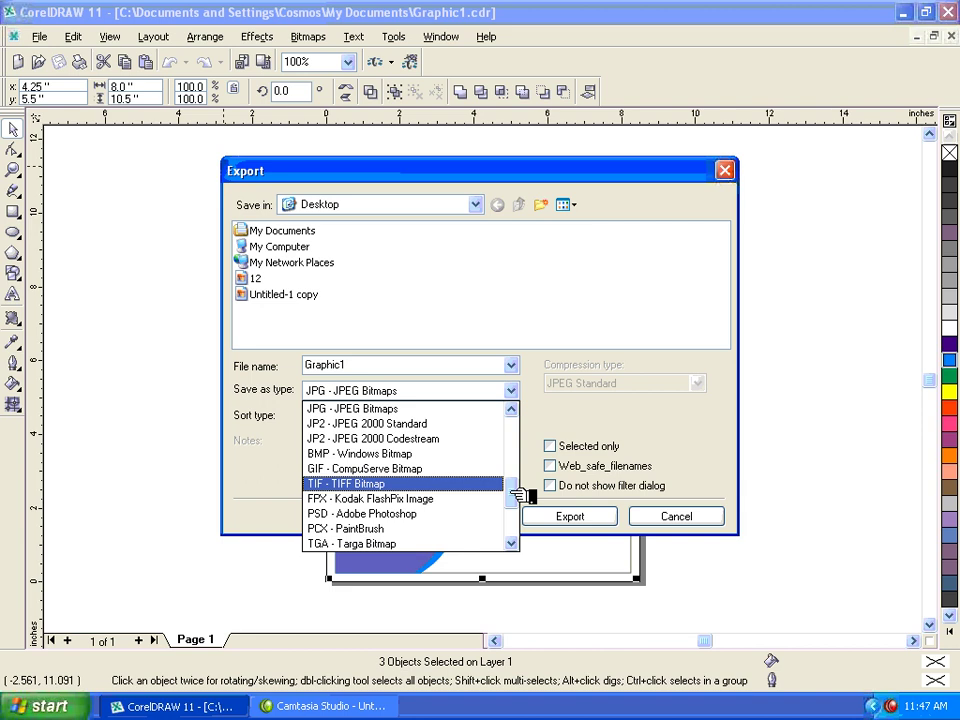
pyautogui.moveTo(517, 493); pyautogui.dragTo(517, 430)
pyautogui.click(677, 519)
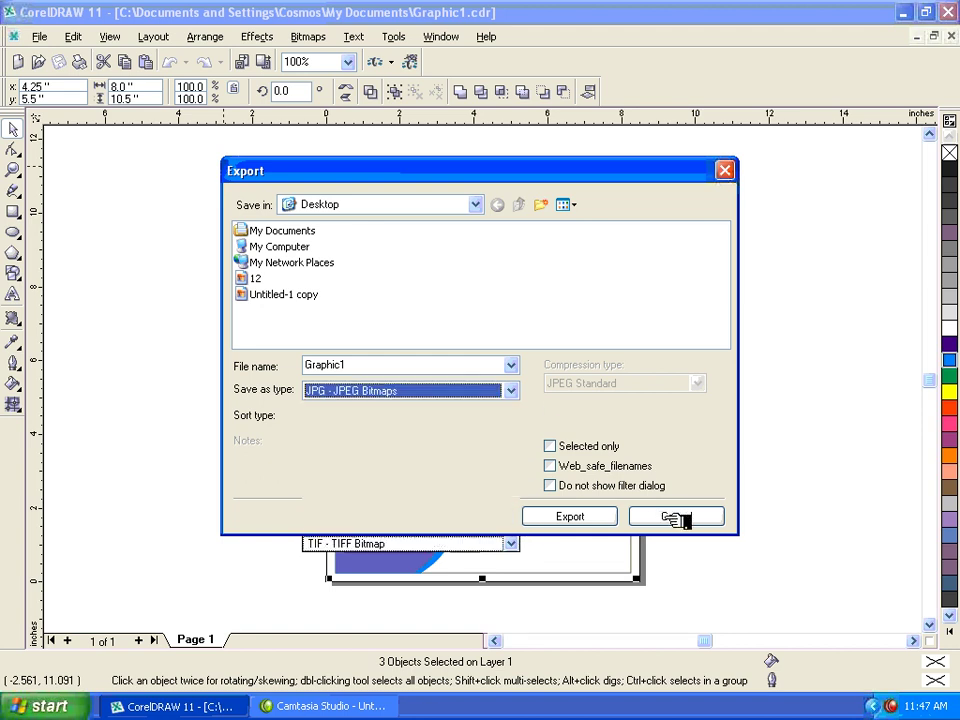
pyautogui.click(677, 517)
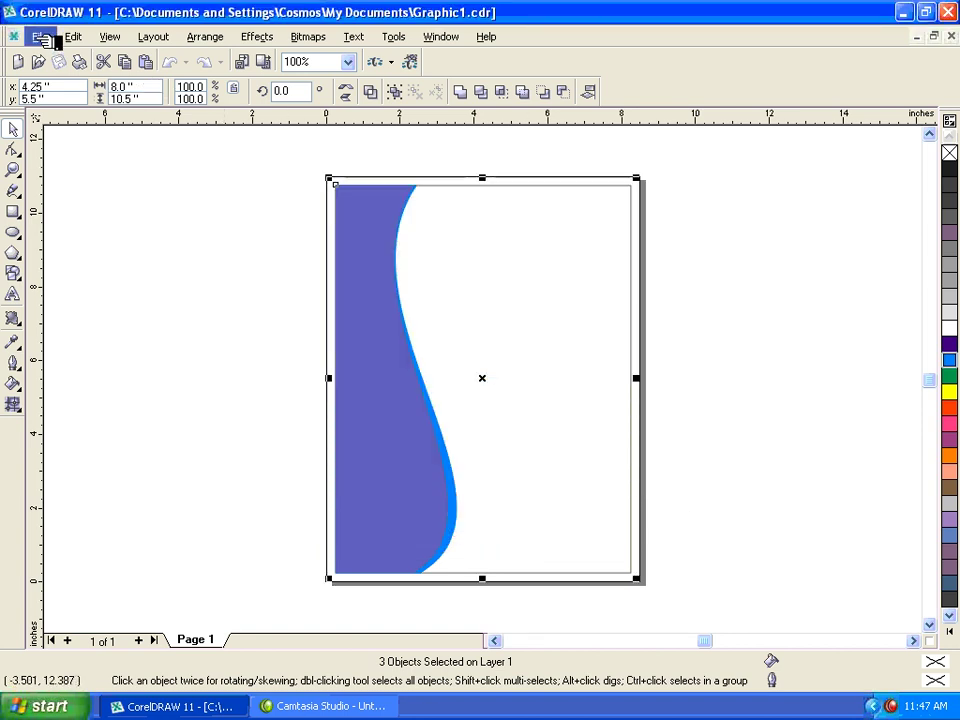
# Step: Send a copy of the drawing to My Documents
pyautogui.click(42, 37)
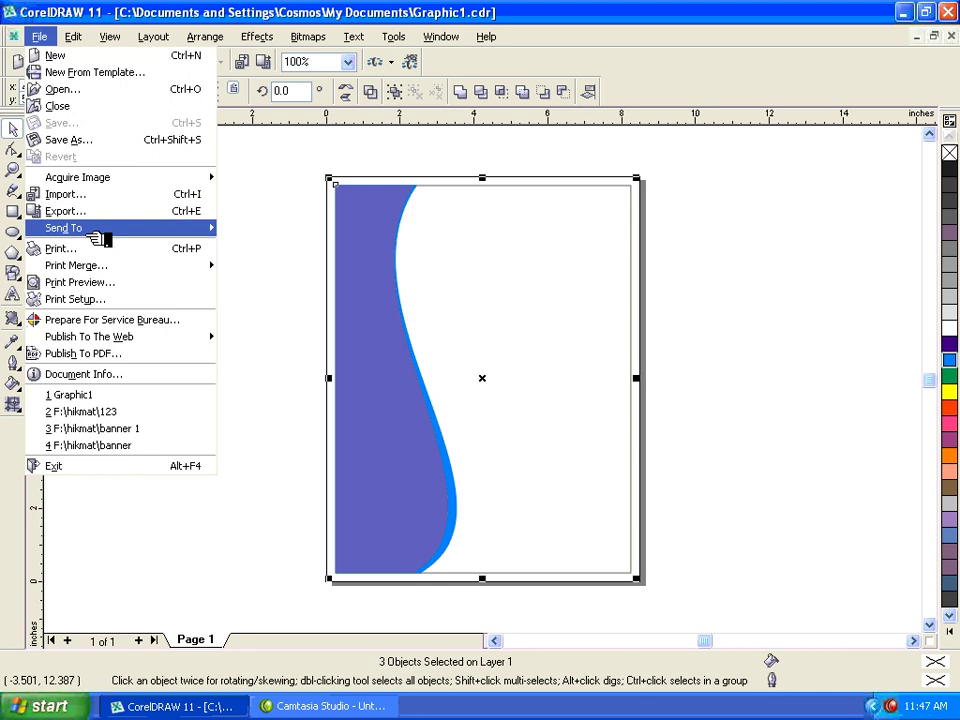
pyautogui.moveTo(100, 237)
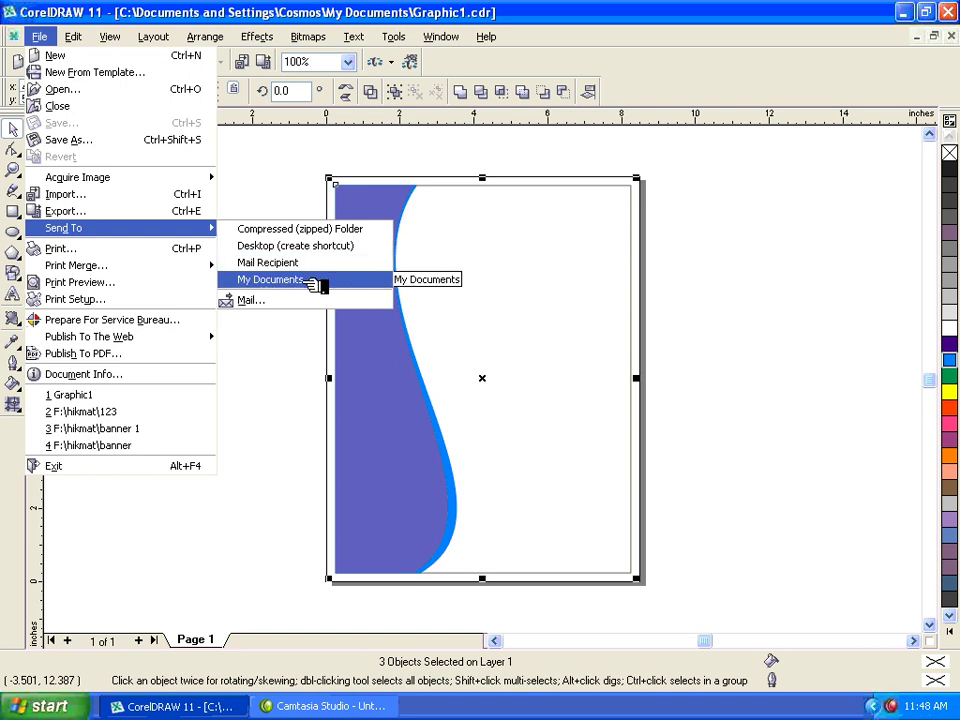
pyautogui.click(313, 285)
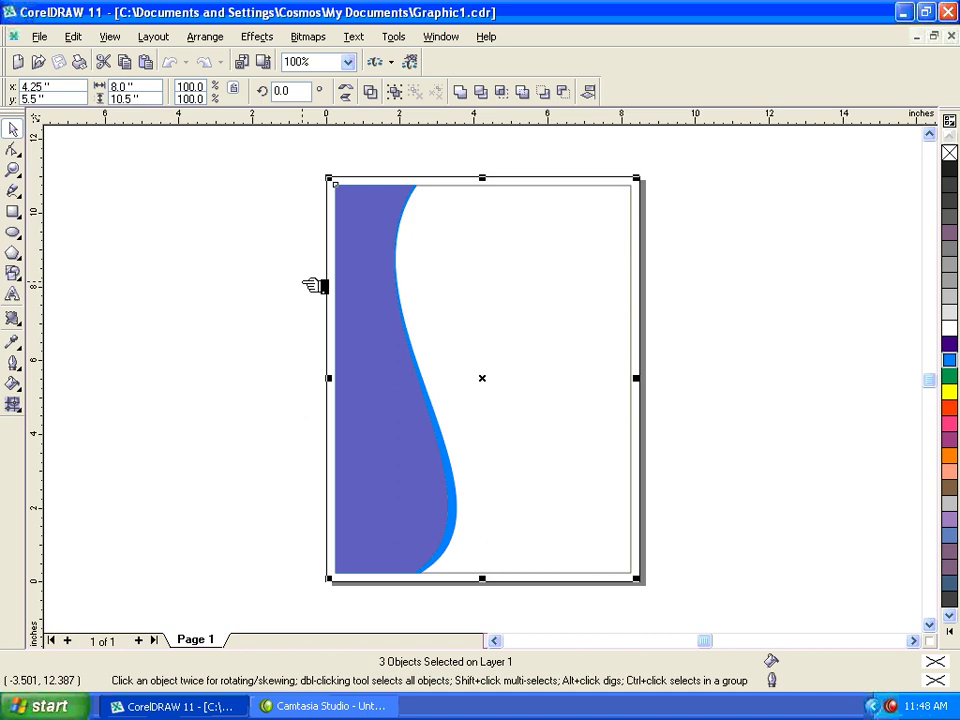
# Step: Switch to the Windows desktop, check My Documents for the copied drawing, close the folder and return to CorelDRAW
pyautogui.press('super+d')
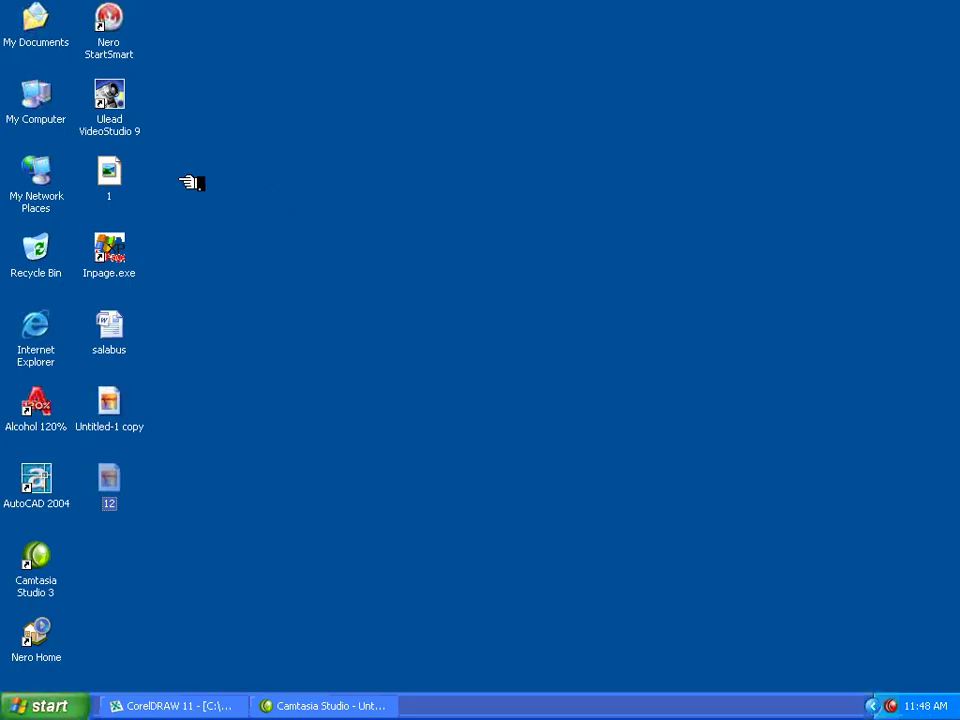
pyautogui.click(48, 40)
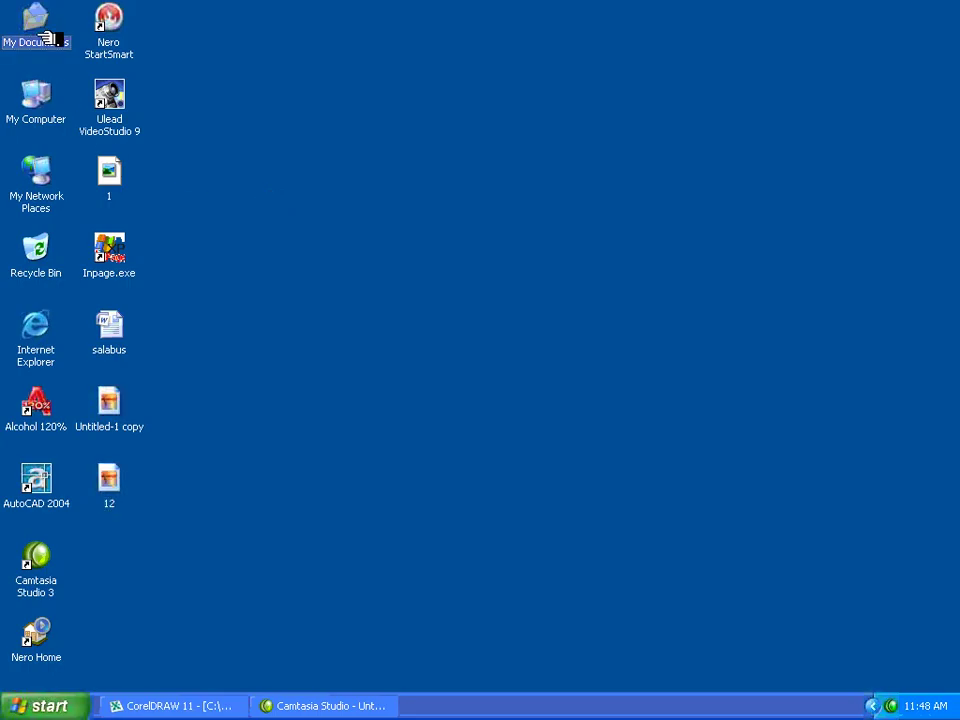
pyautogui.click(300, 115)
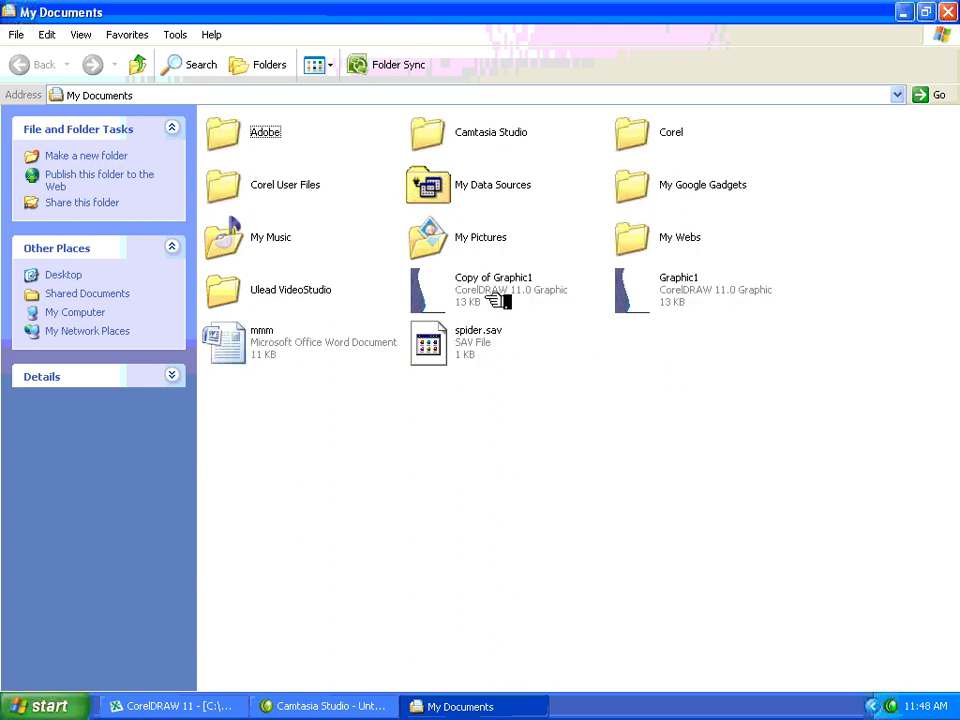
pyautogui.click(490, 297)
pyautogui.click(947, 12)
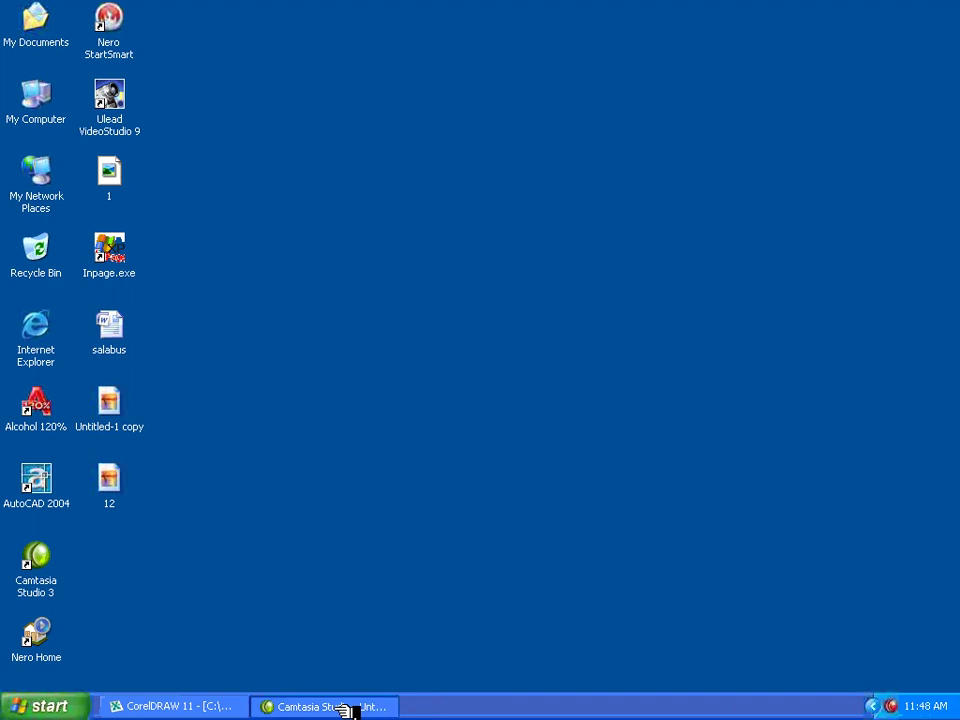
pyautogui.click(198, 707)
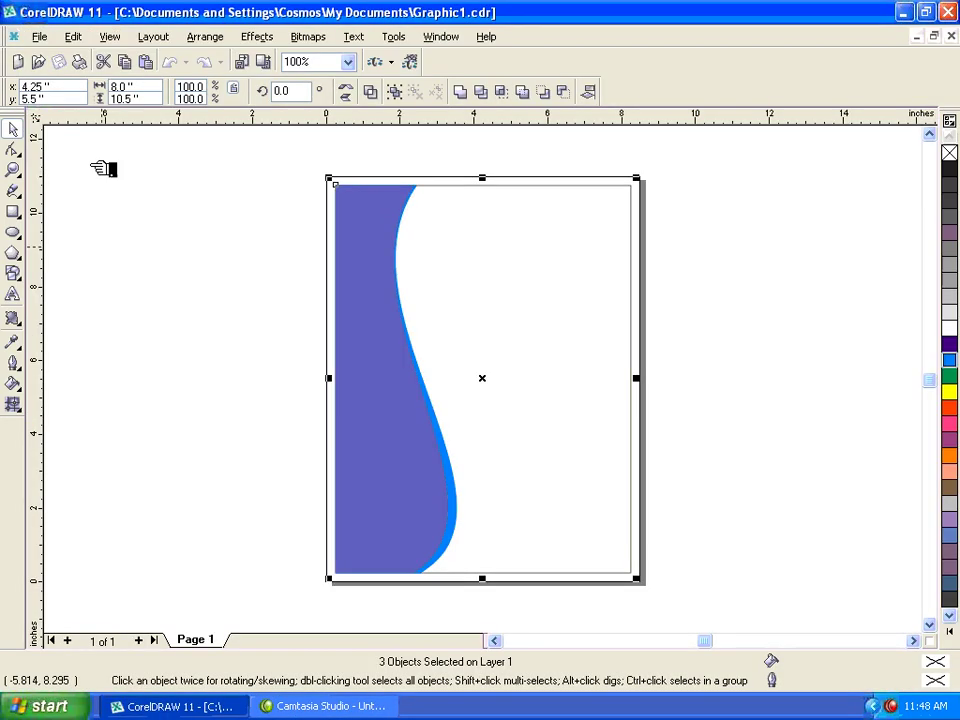
# Step: Open the print settings and preview the drawing's printout
pyautogui.click(46, 37)
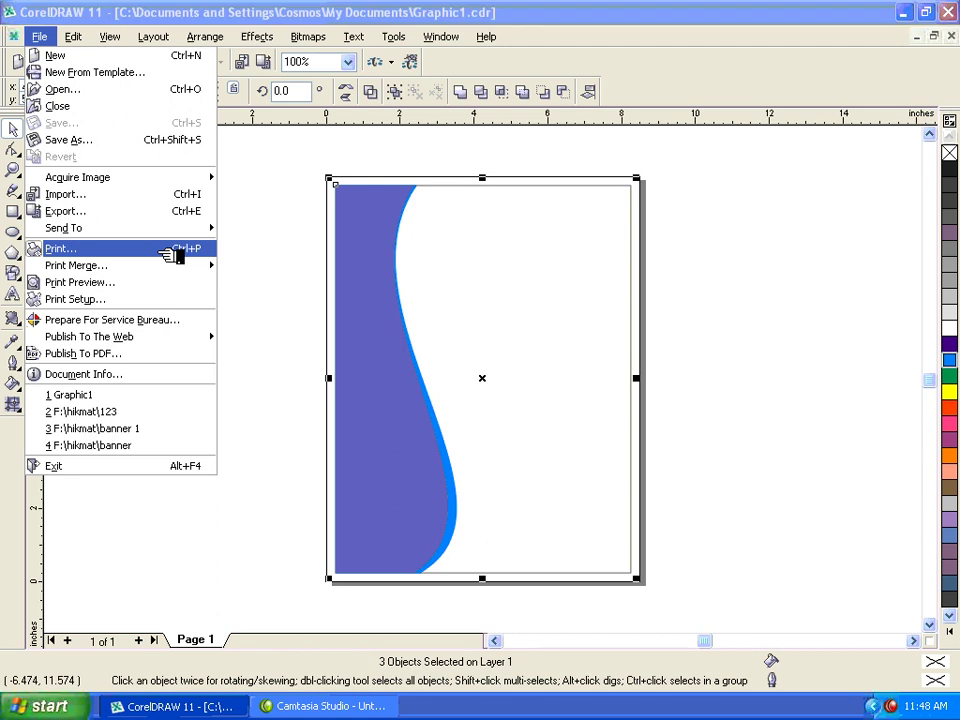
pyautogui.click(168, 254)
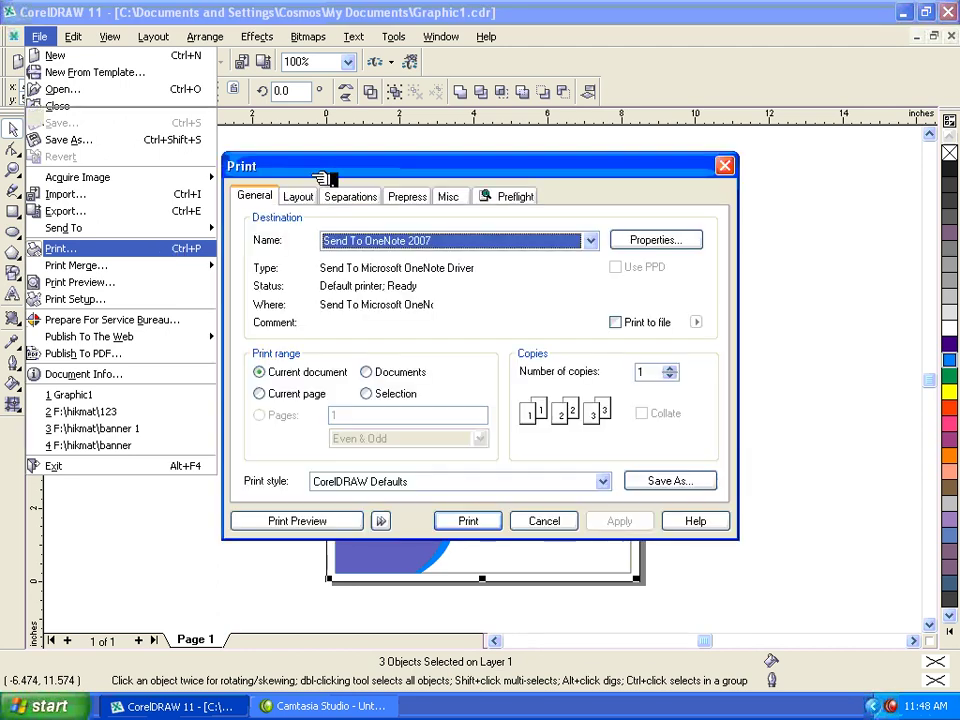
pyautogui.moveTo(321, 174); pyautogui.dragTo(291, 84)
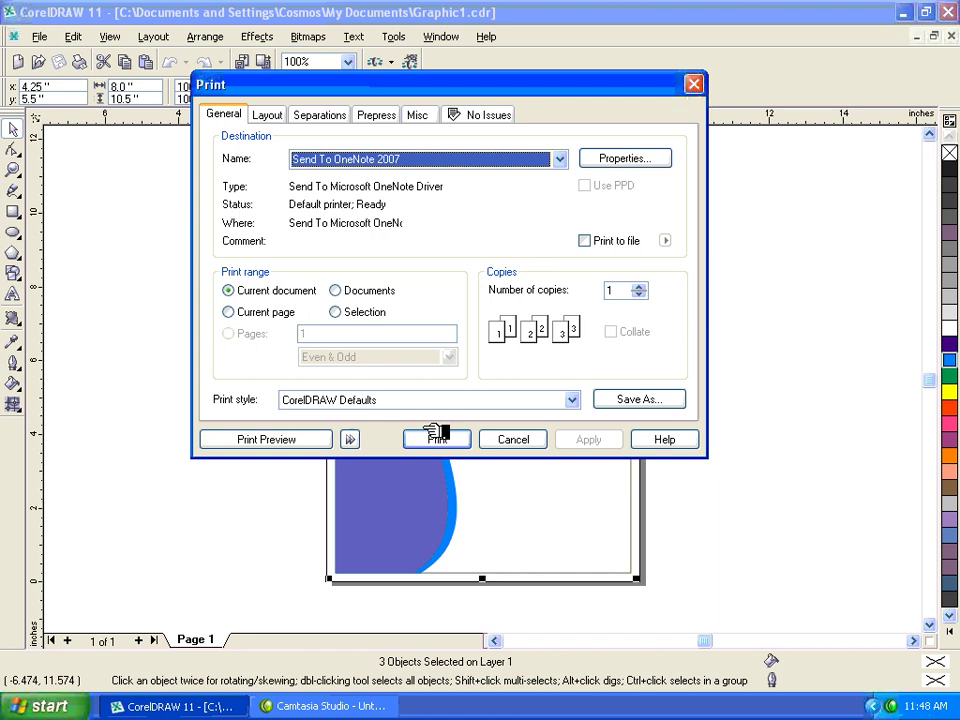
pyautogui.click(310, 441)
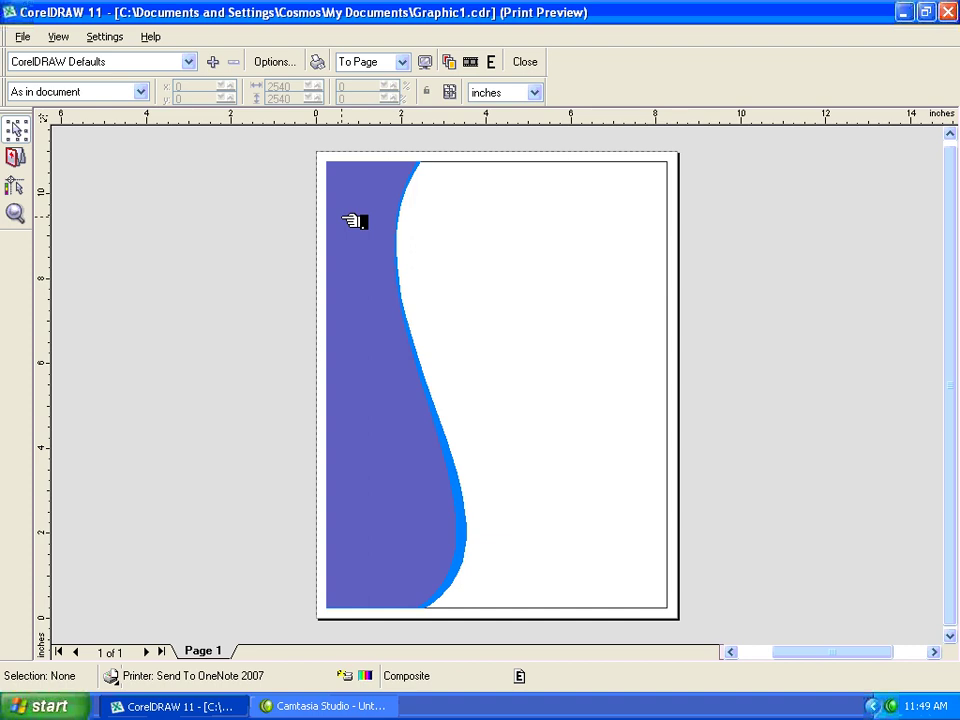
# Step: Try shifting the artwork past the page's left edge in the print preview, restore its position and leave without printing
pyautogui.moveTo(365, 216); pyautogui.dragTo(340, 216)
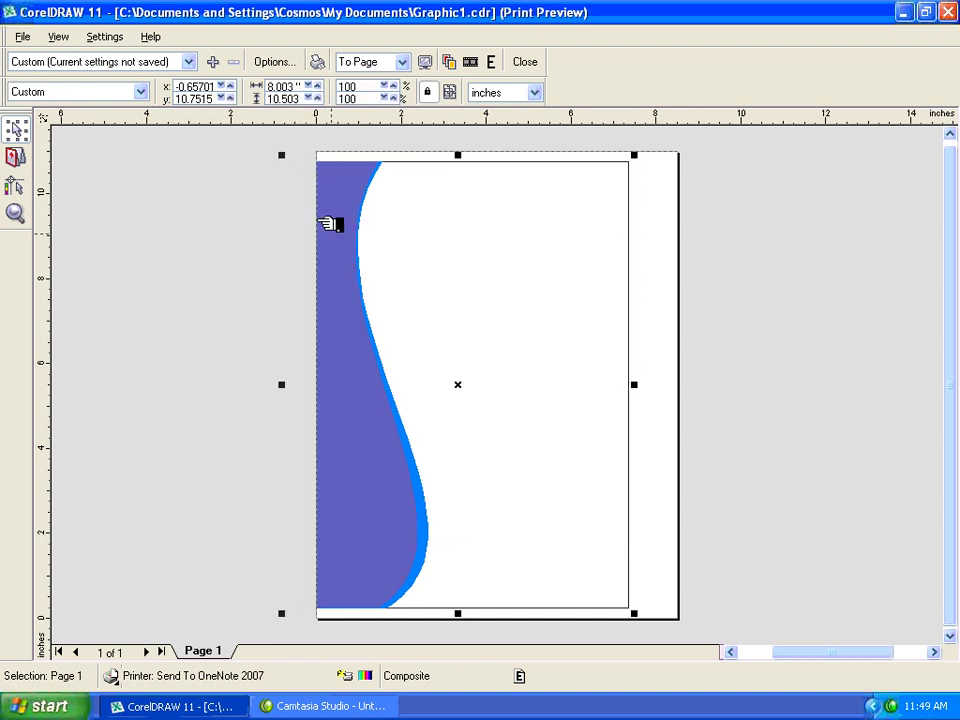
pyautogui.hotkey('ctrl', 'z')
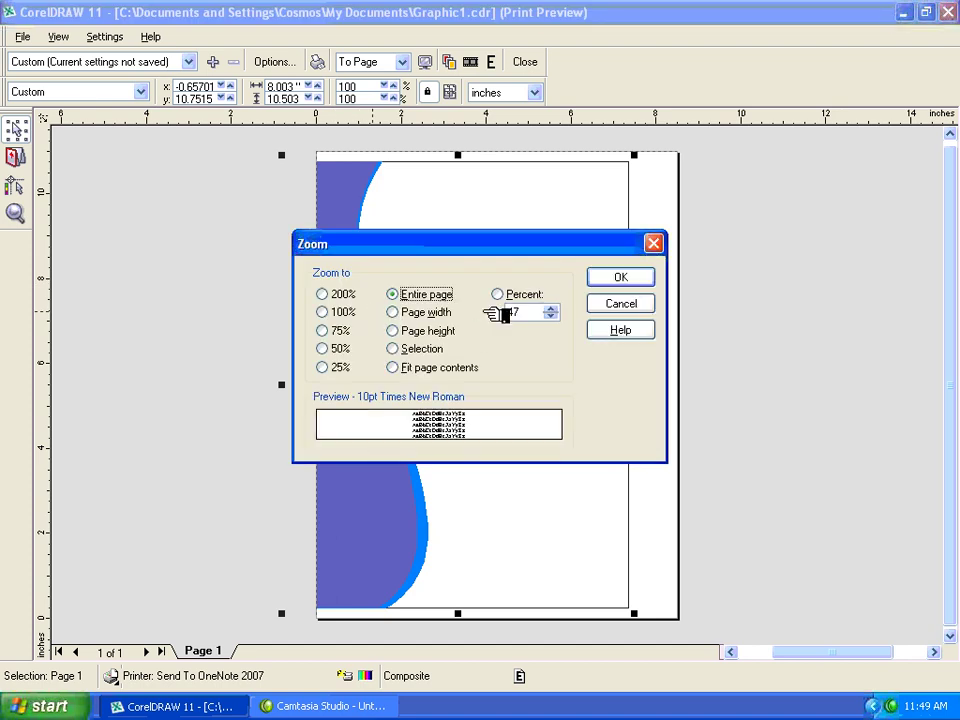
pyautogui.press('Escape')
pyautogui.hotkey('ctrl', 'z')
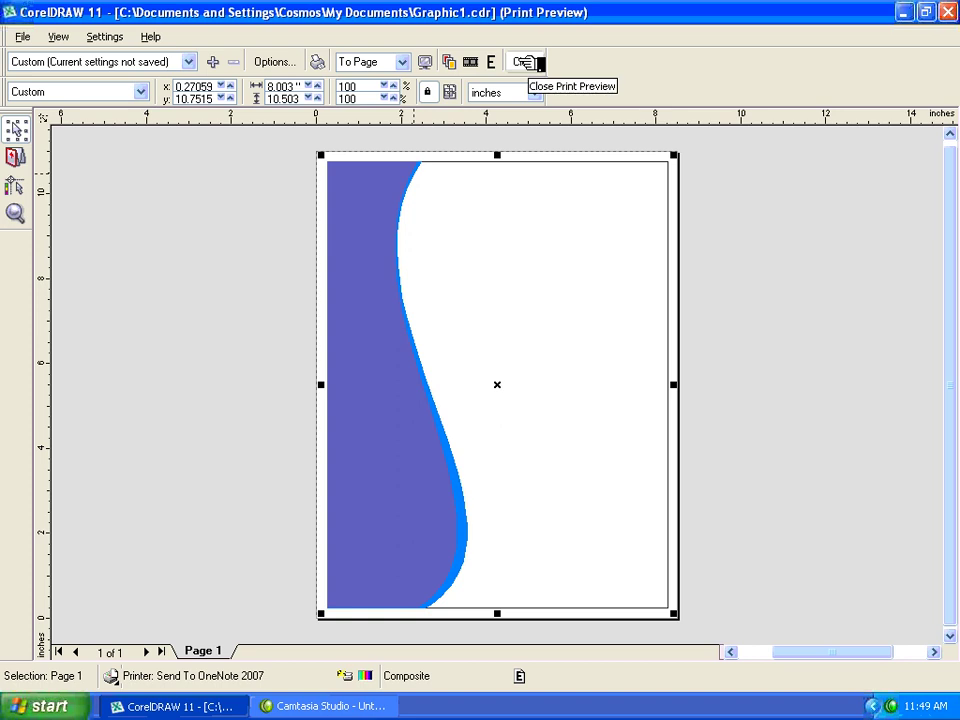
pyautogui.click(527, 62)
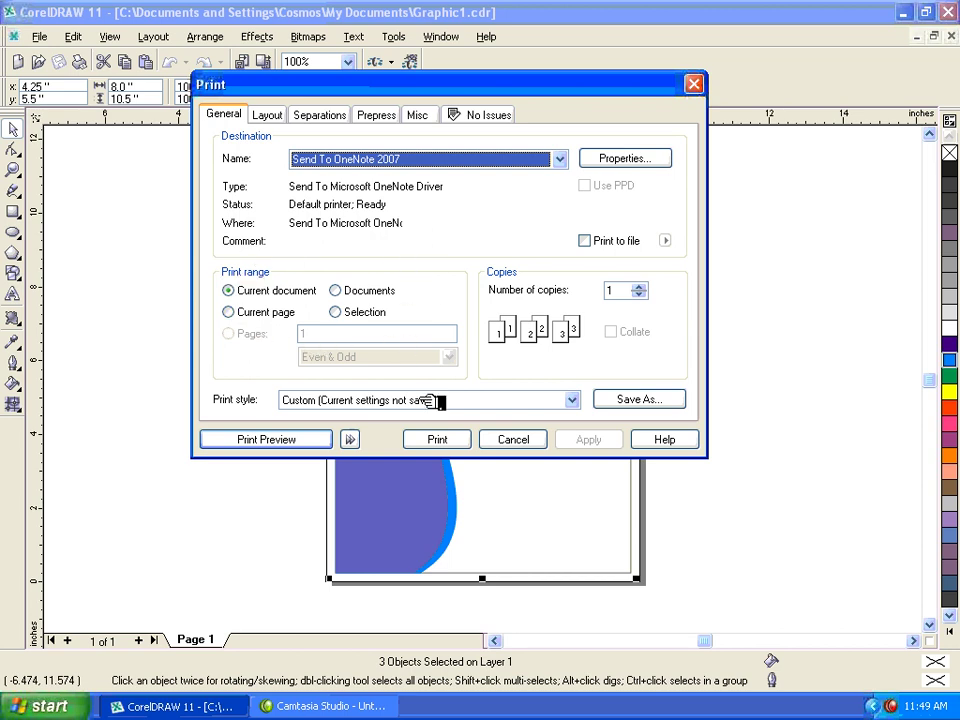
pyautogui.click(508, 439)
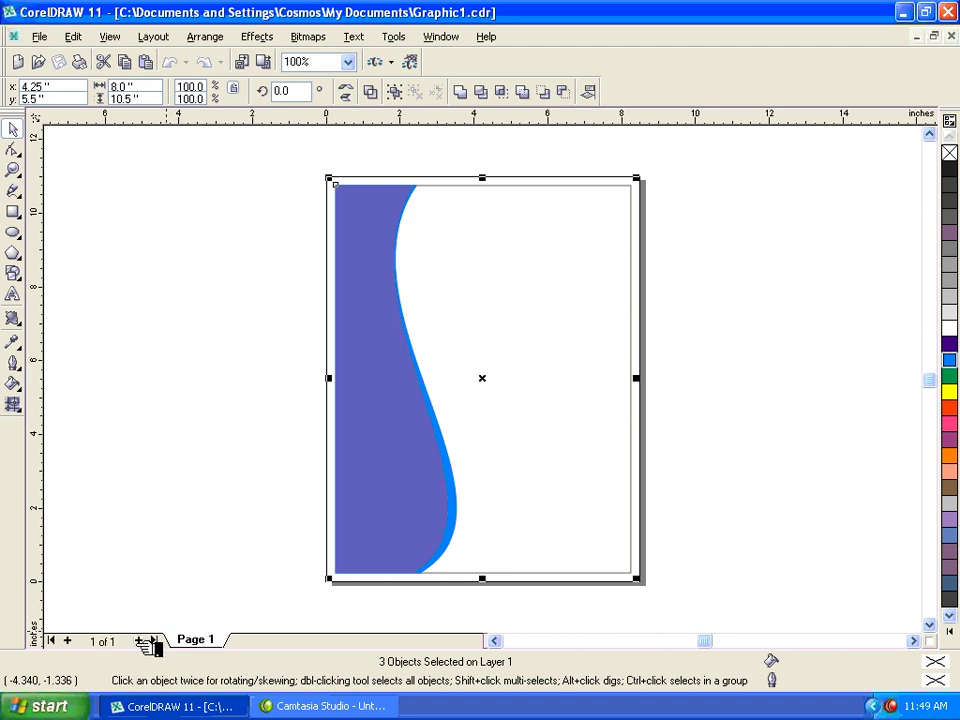
# Step: Add a second page and draw a five-sided polygon about 7 inches wide and 6.6 inches high on it
pyautogui.click(139, 642)
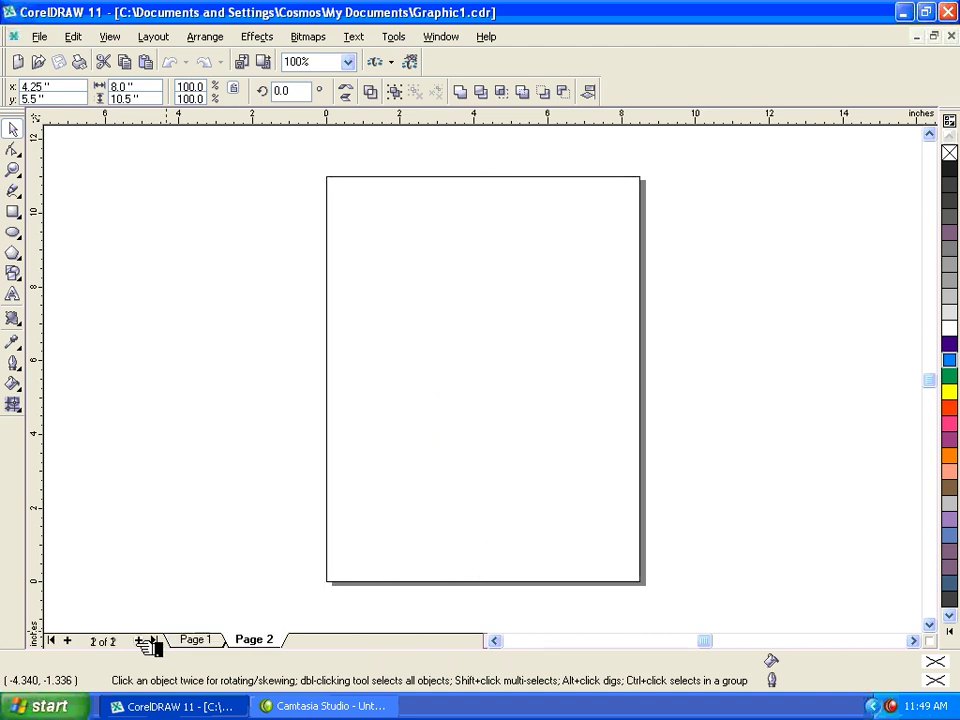
pyautogui.click(22, 237)
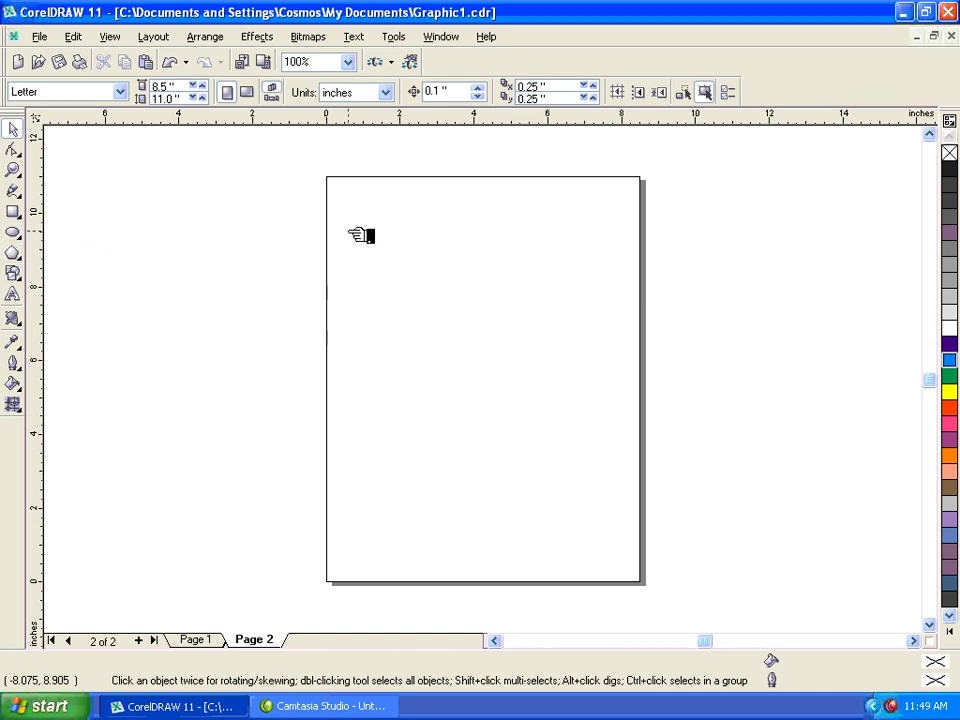
pyautogui.moveTo(348, 231); pyautogui.dragTo(606, 472)
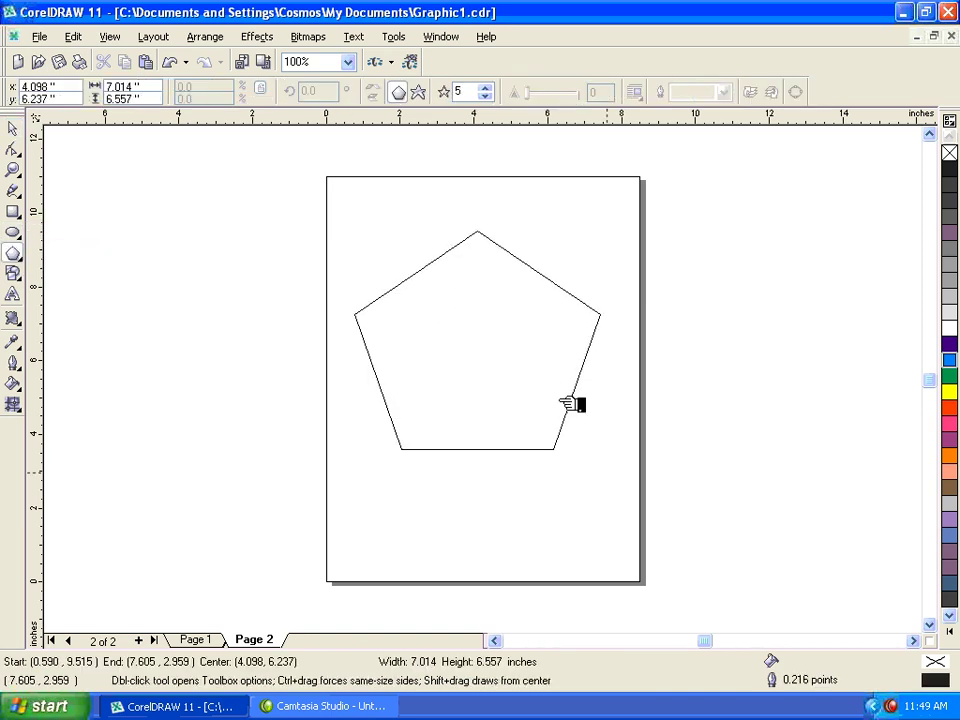
# Step: Reshape the polygon into an interlaced star about 8.1 by 7.7 inches and fill it with cyan
pyautogui.moveTo(543, 280); pyautogui.dragTo(358, 452)
pyautogui.click(12, 128)
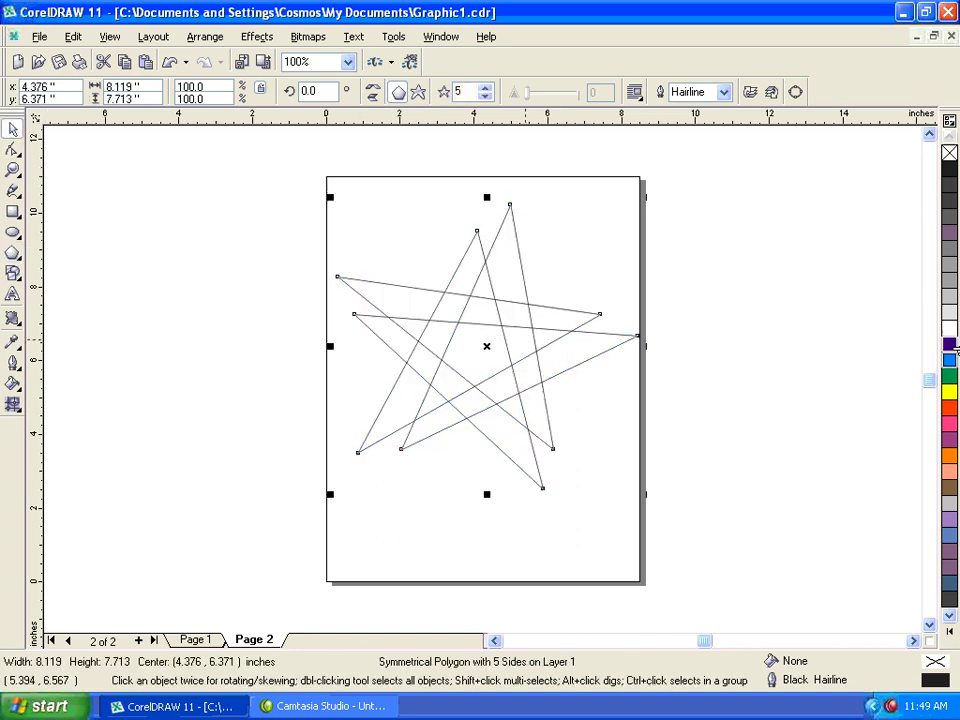
pyautogui.click(950, 359)
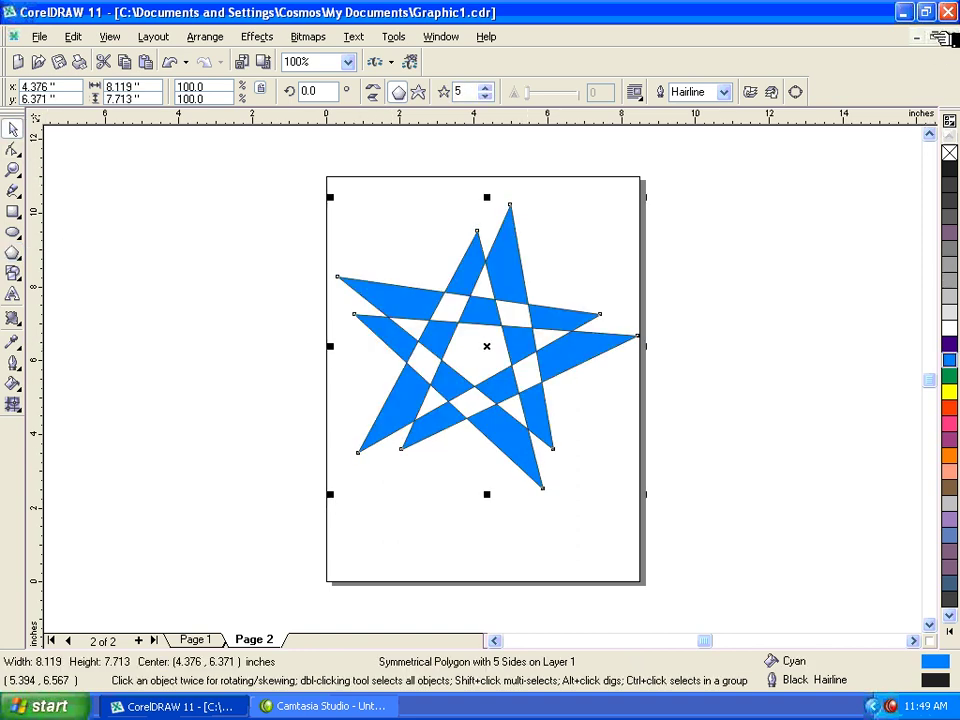
# Step: Draw an ellipse about 3.6 by 3.8 inches in the other open landscape drawing and close that drawing
pyautogui.click(927, 37)
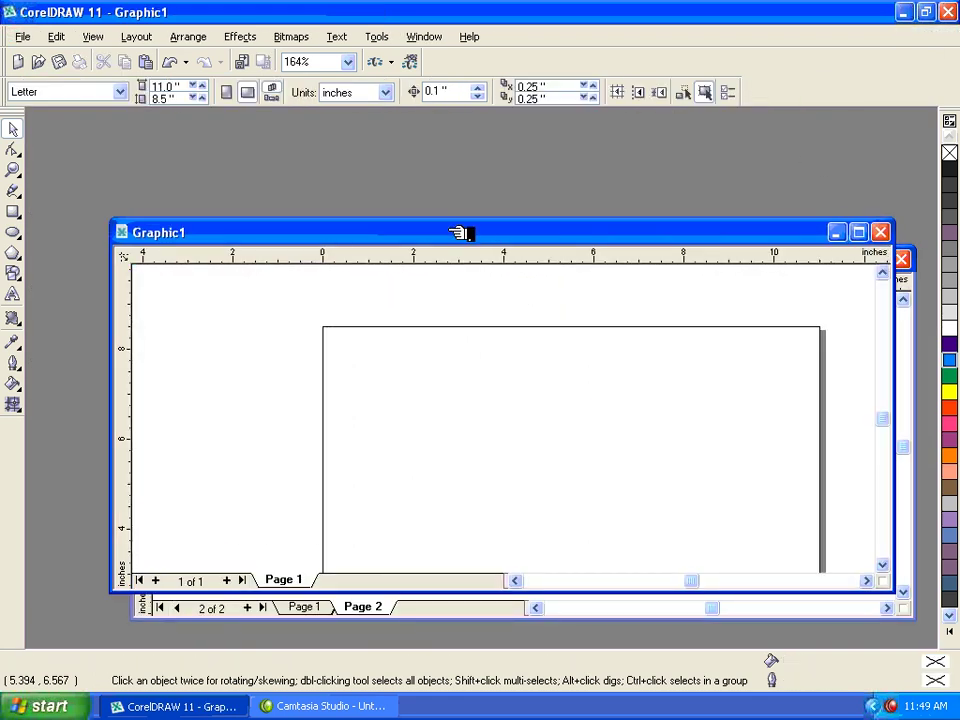
pyautogui.doubleClick(478, 238)
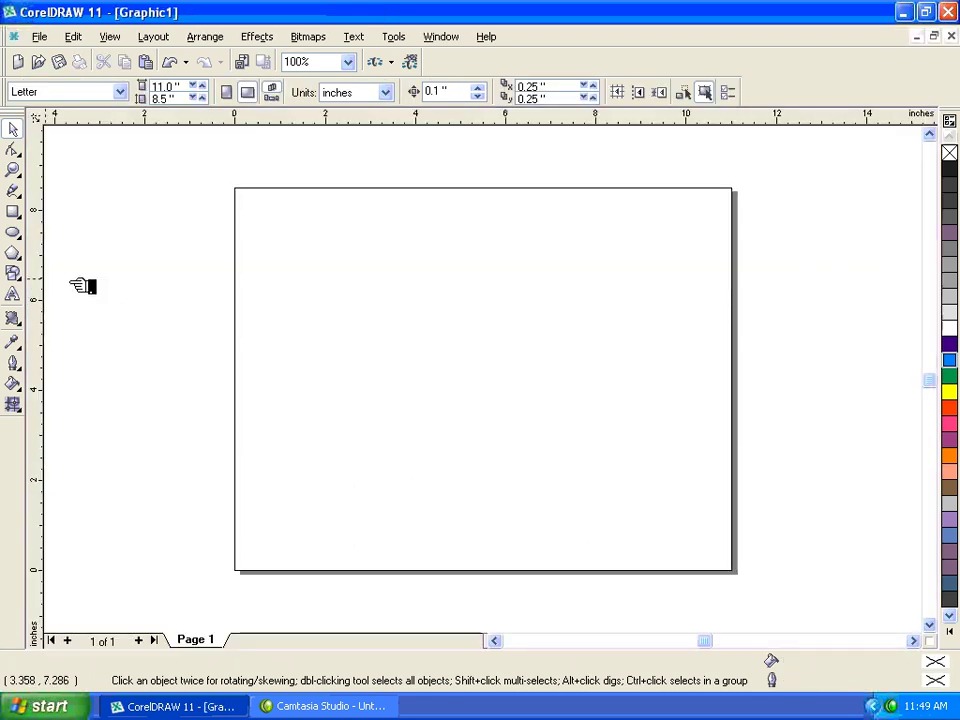
pyautogui.click(563, 420)
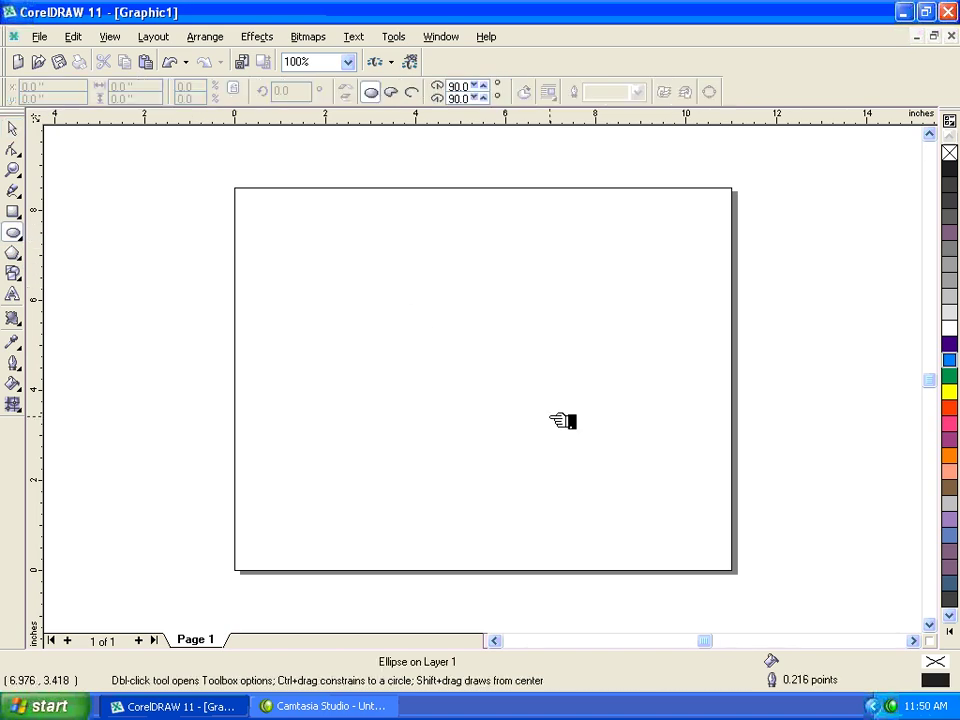
pyautogui.moveTo(395, 265)
pyautogui.mouseDown()
pyautogui.moveTo(476, 324)
pyautogui.moveTo(558, 434)
pyautogui.mouseUp()
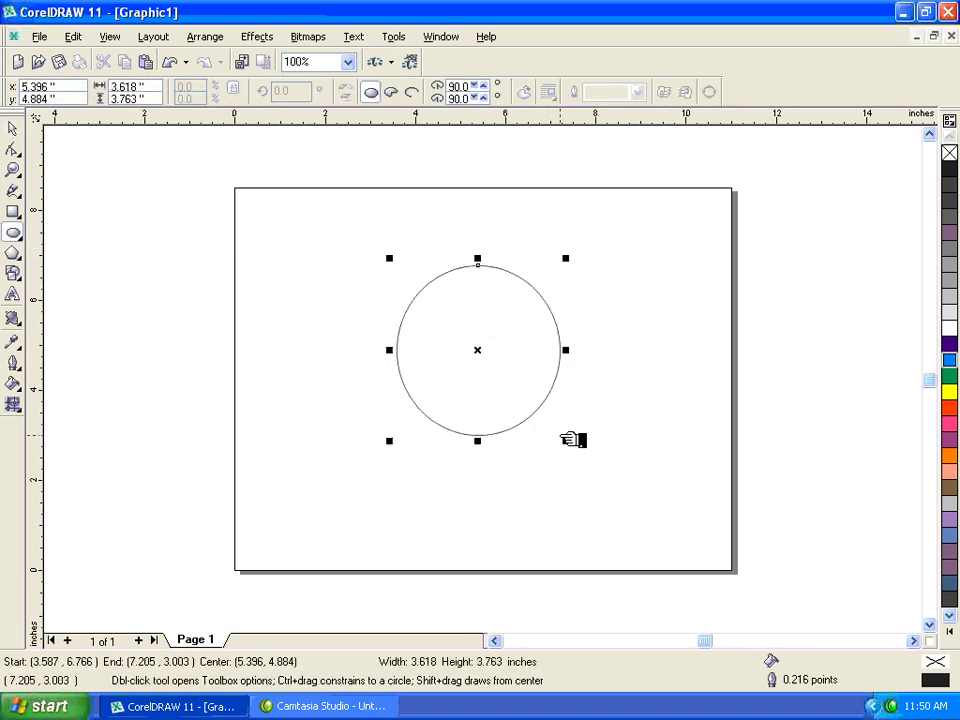
pyautogui.click(951, 36)
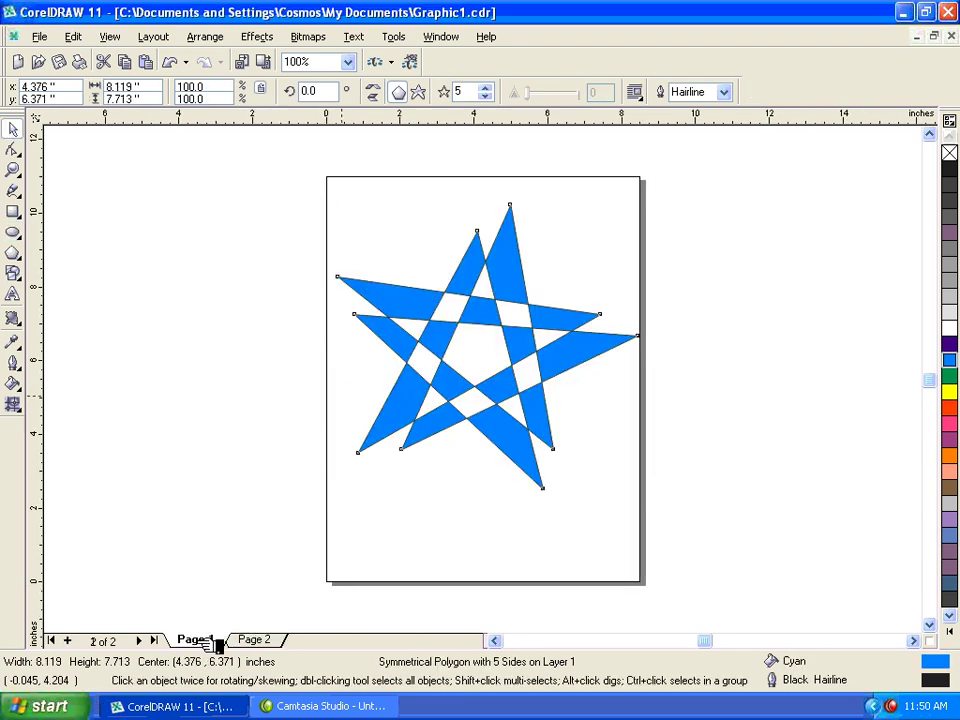
# Step: Create a new drawing and draw a near-circular ellipse about 4.5 inches across on the upper half of its page
pyautogui.click(200, 639)
pyautogui.click(268, 640)
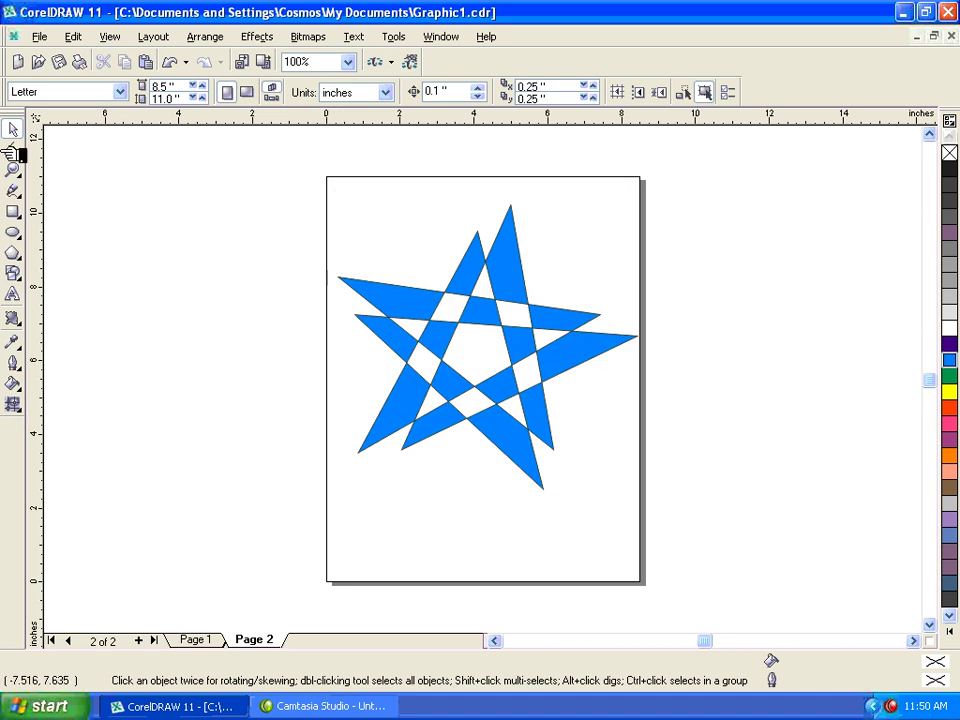
pyautogui.click(40, 37)
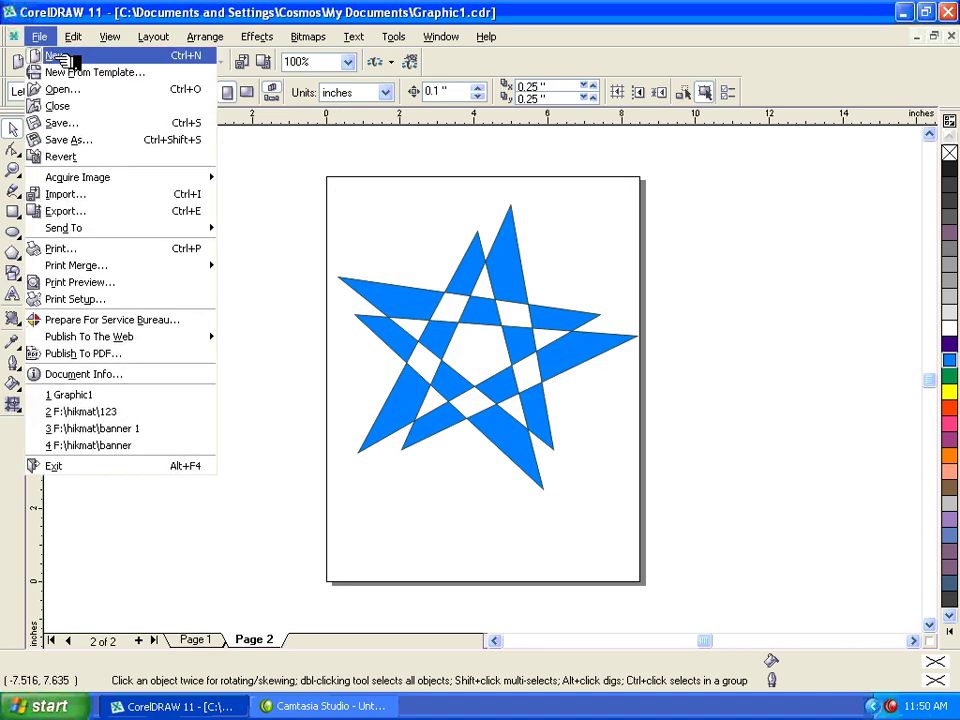
pyautogui.click(62, 58)
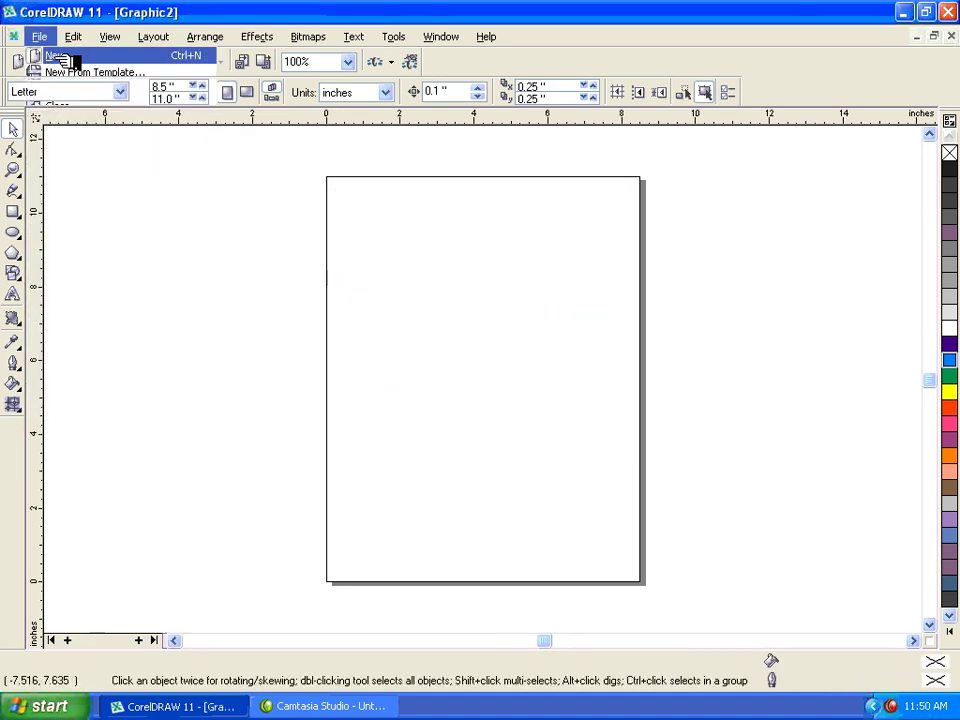
pyautogui.click(13, 233)
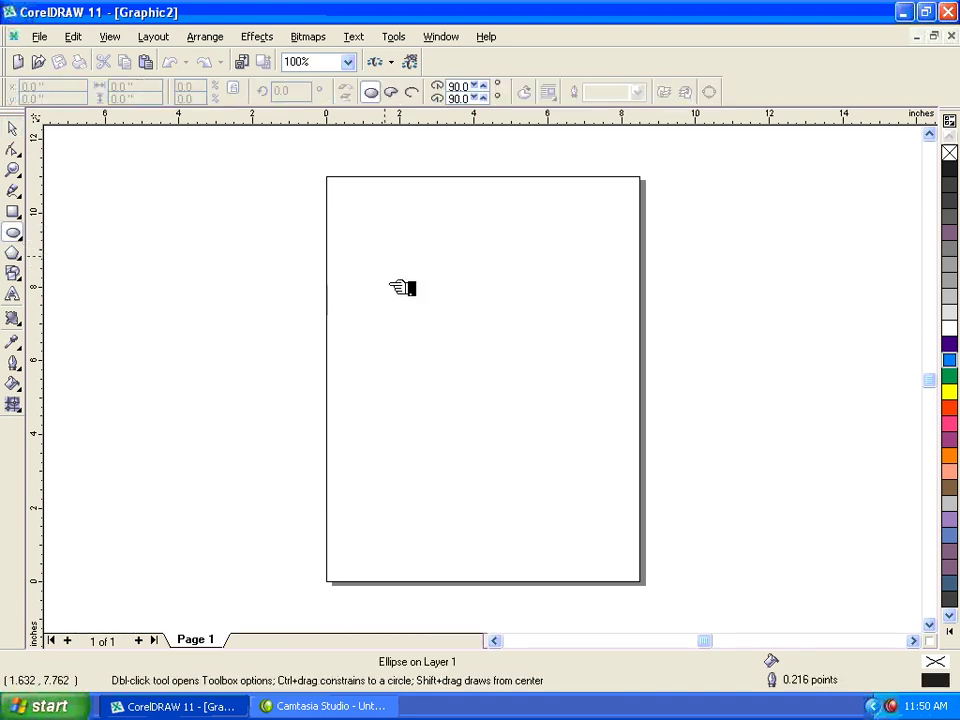
pyautogui.moveTo(377, 240); pyautogui.dragTo(540, 410)
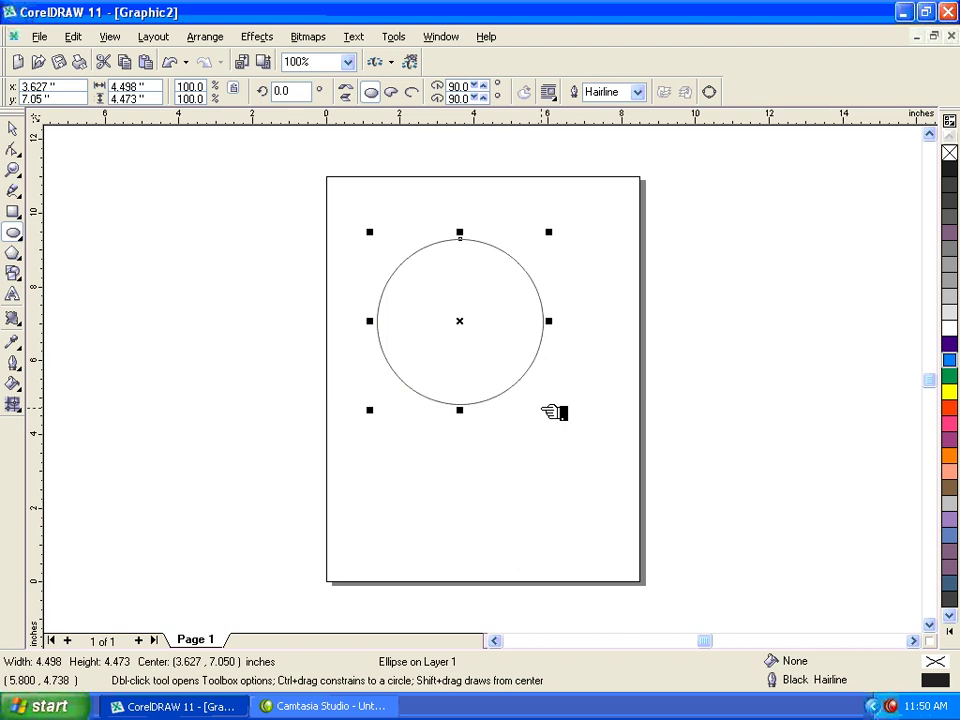
pyautogui.click(12, 128)
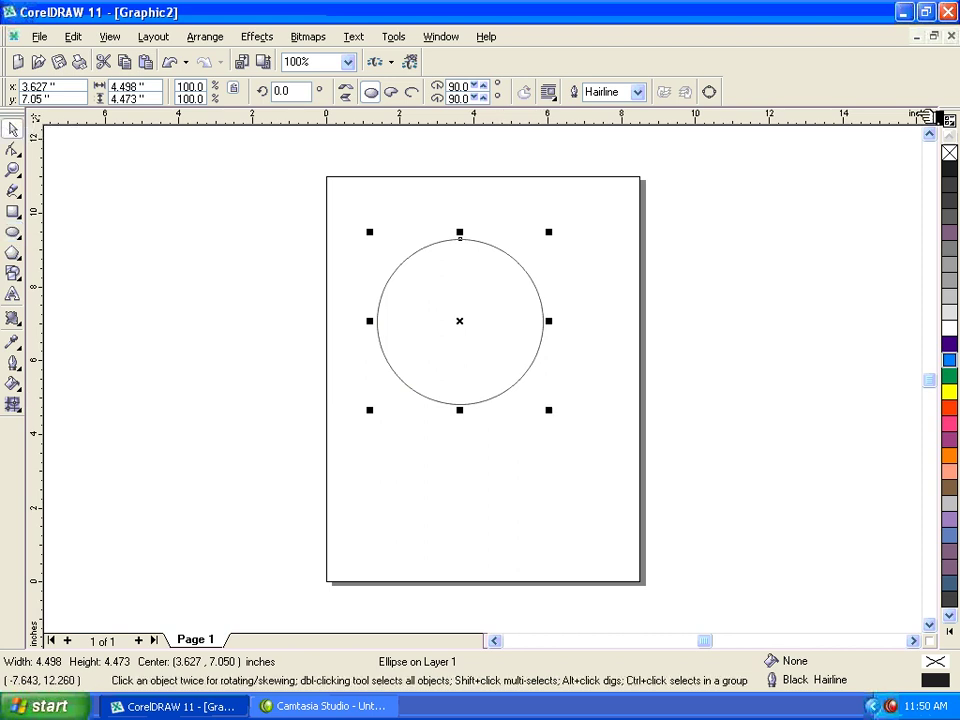
# Step: Return to Graphic1.cdr in a maximized window and view its two pages, ending on Page 2
pyautogui.click(936, 37)
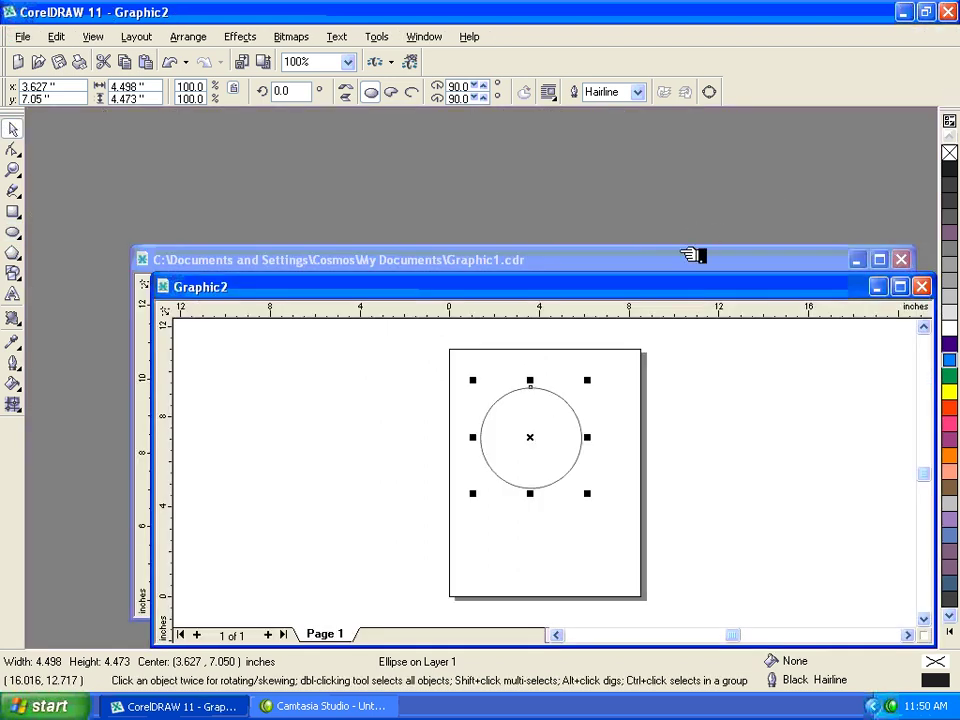
pyautogui.click(692, 253)
pyautogui.click(879, 259)
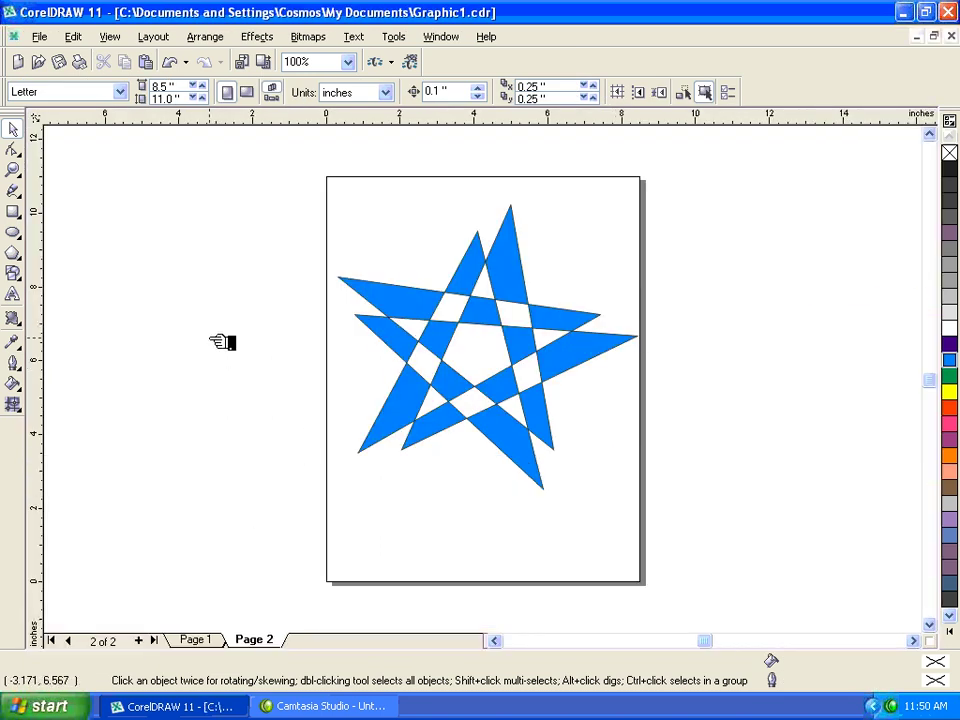
pyautogui.click(203, 639)
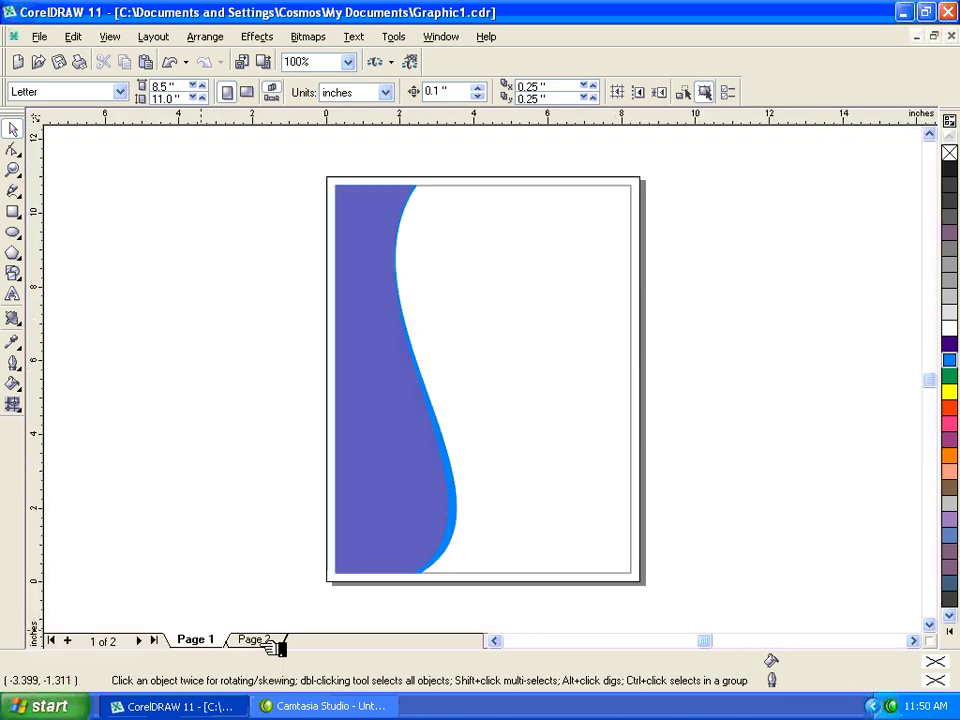
pyautogui.click(262, 640)
pyautogui.click(195, 639)
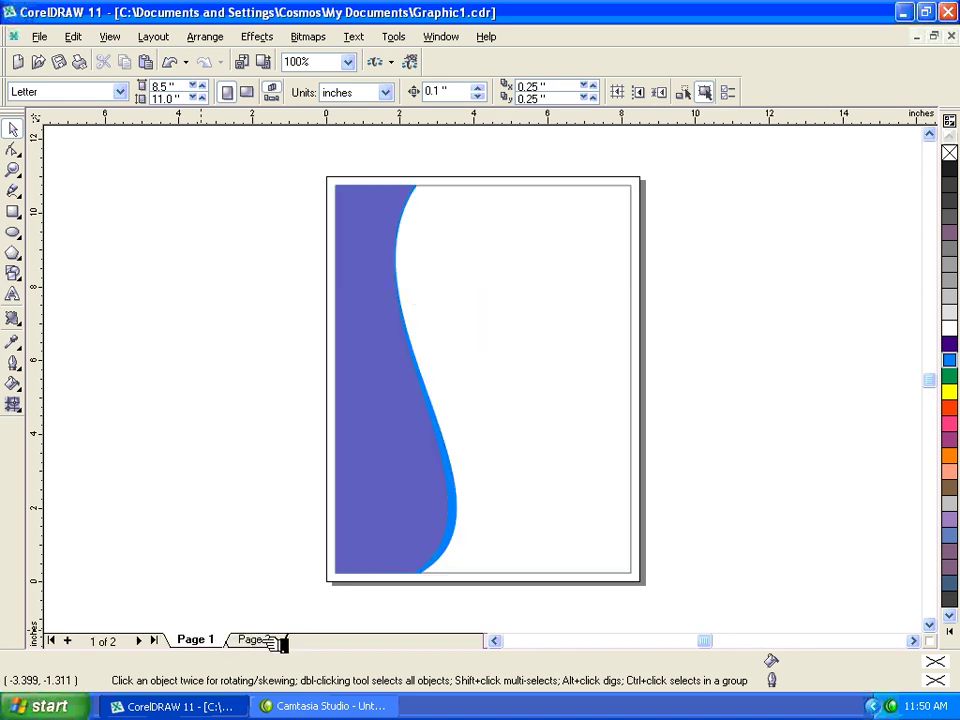
pyautogui.click(262, 640)
# Step: Open the print settings and set the print range to Documents, covering Graphic1.cdr and Graphic2
pyautogui.click(39, 36)
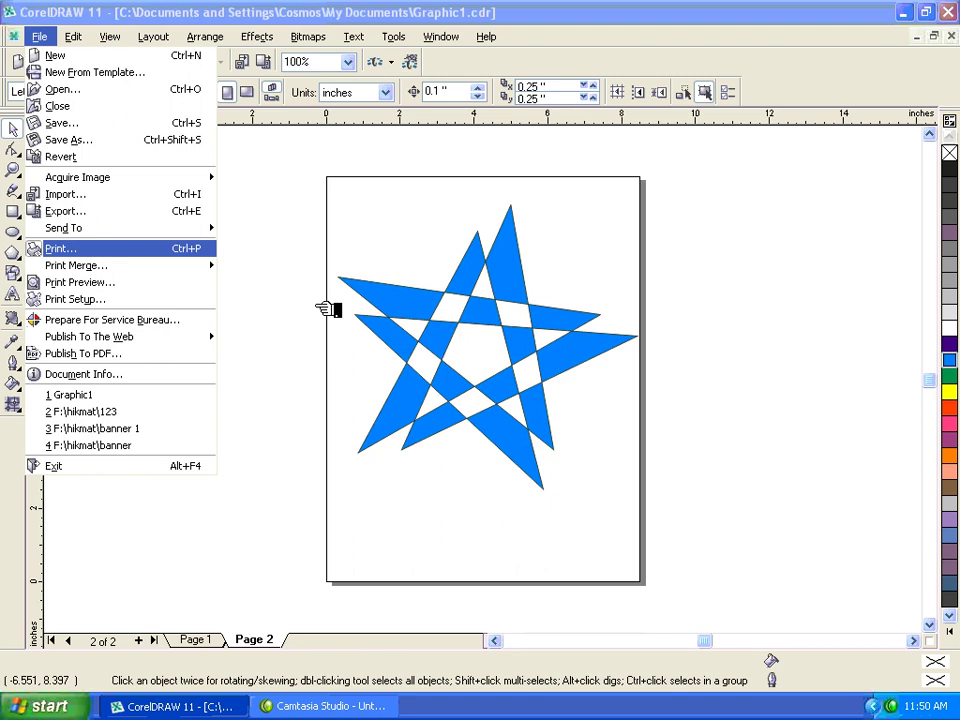
pyautogui.press('Return')
pyautogui.moveTo(347, 167); pyautogui.dragTo(318, 118)
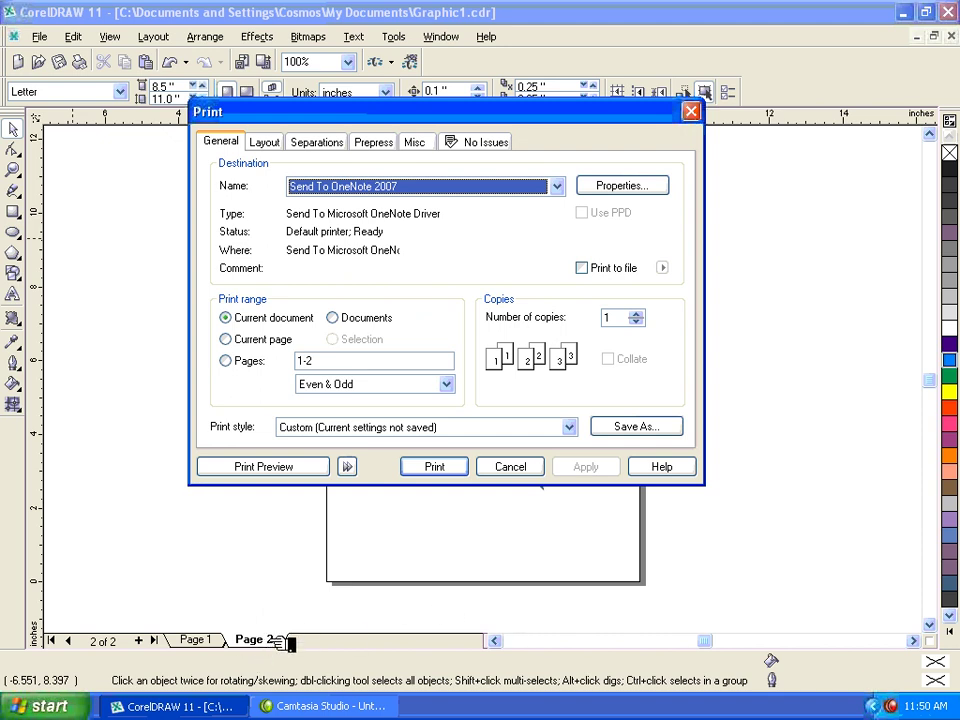
pyautogui.click(262, 340)
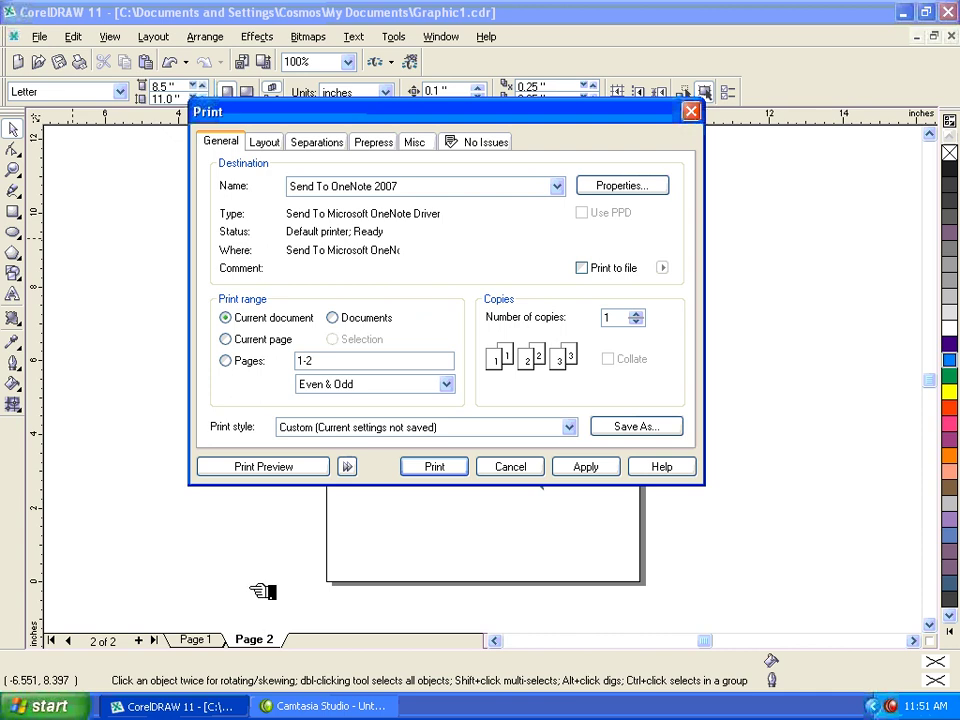
pyautogui.click(347, 320)
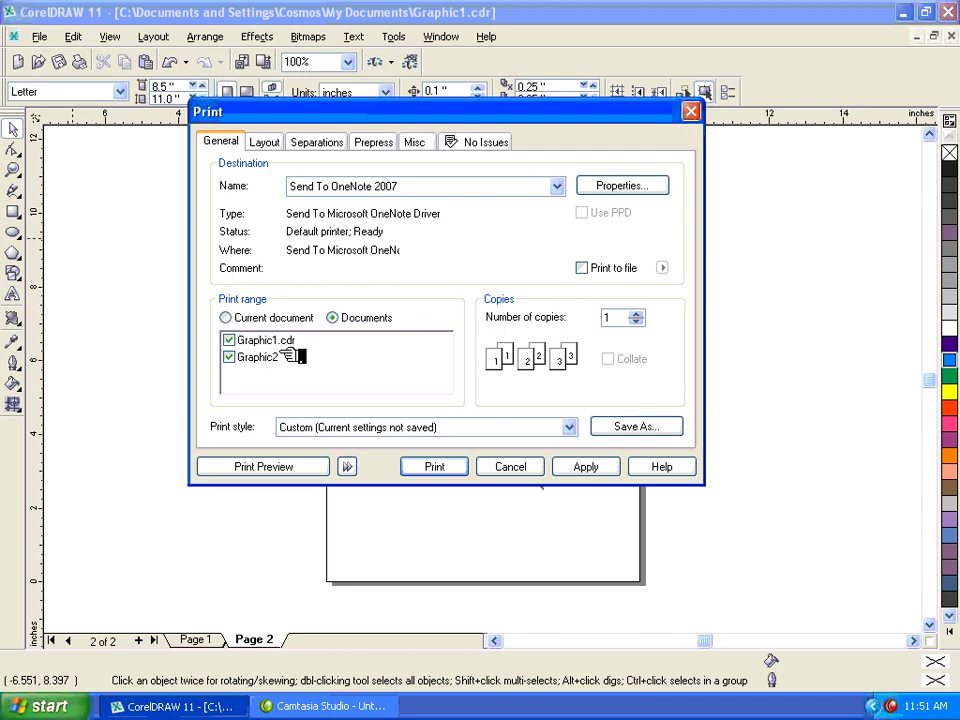
# Step: Preview the print output of both documents, looking through Graphic1.cdr's two pages and Graphic2, and return to the print settings
pyautogui.click(303, 468)
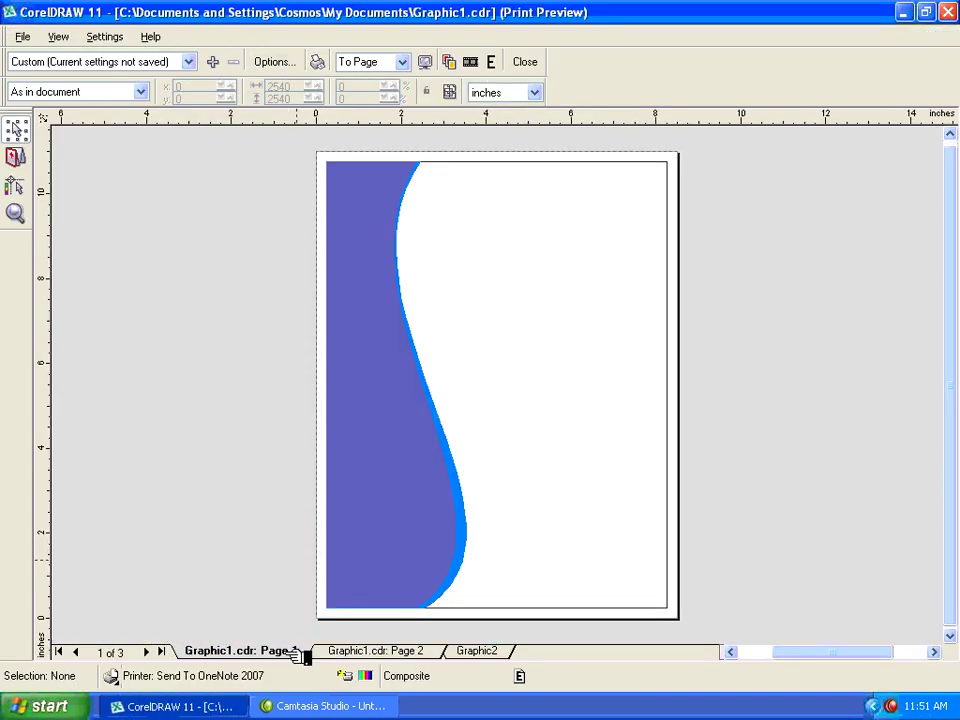
pyautogui.click(399, 650)
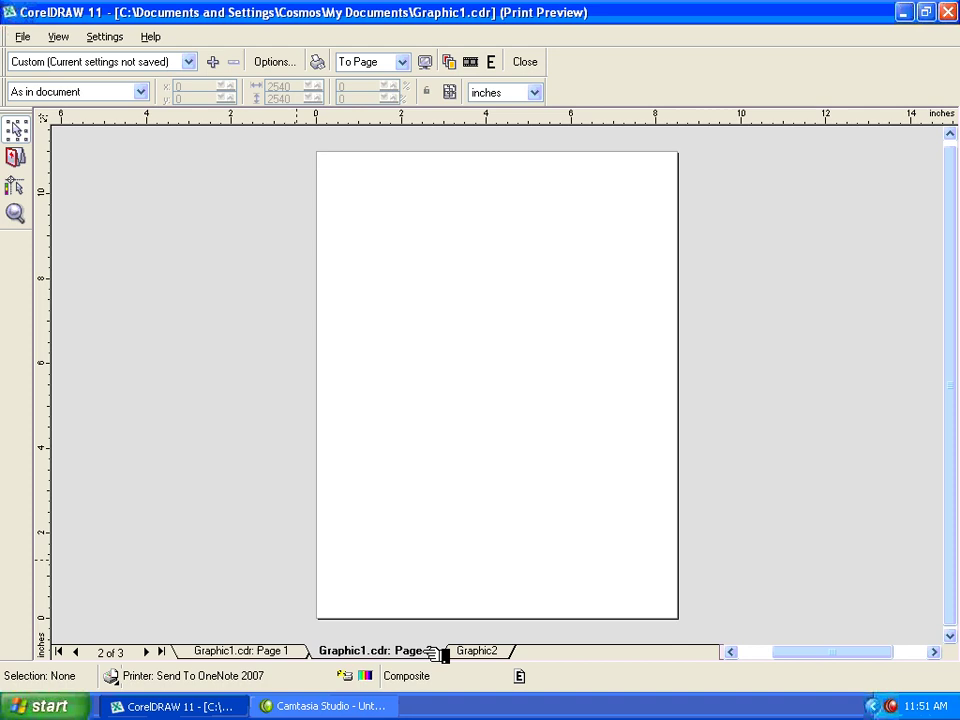
pyautogui.click(484, 650)
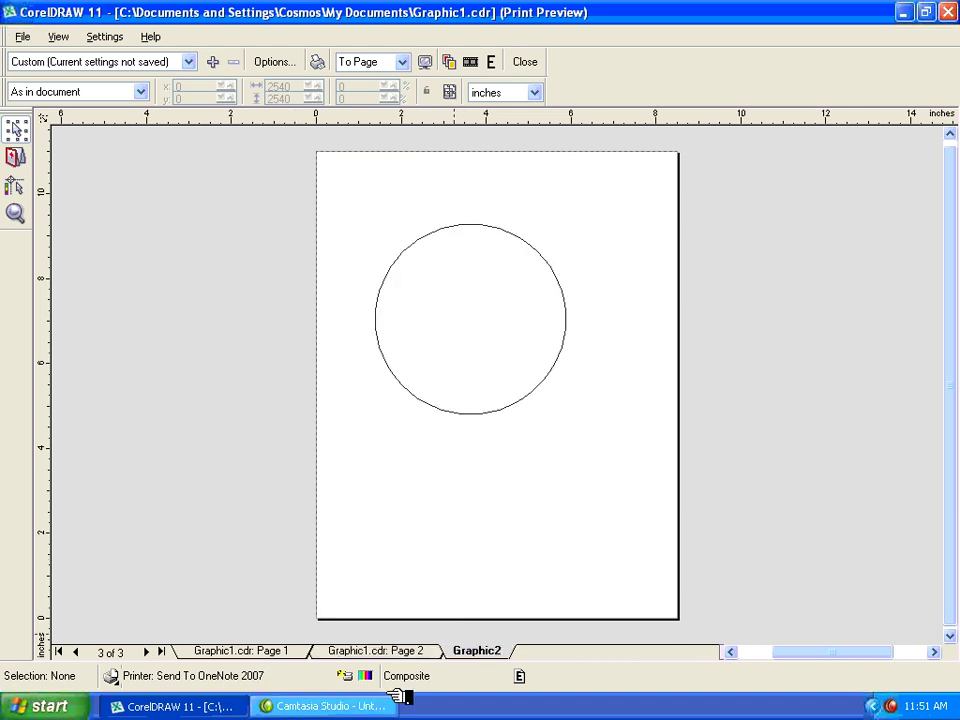
pyautogui.click(390, 650)
pyautogui.click(303, 650)
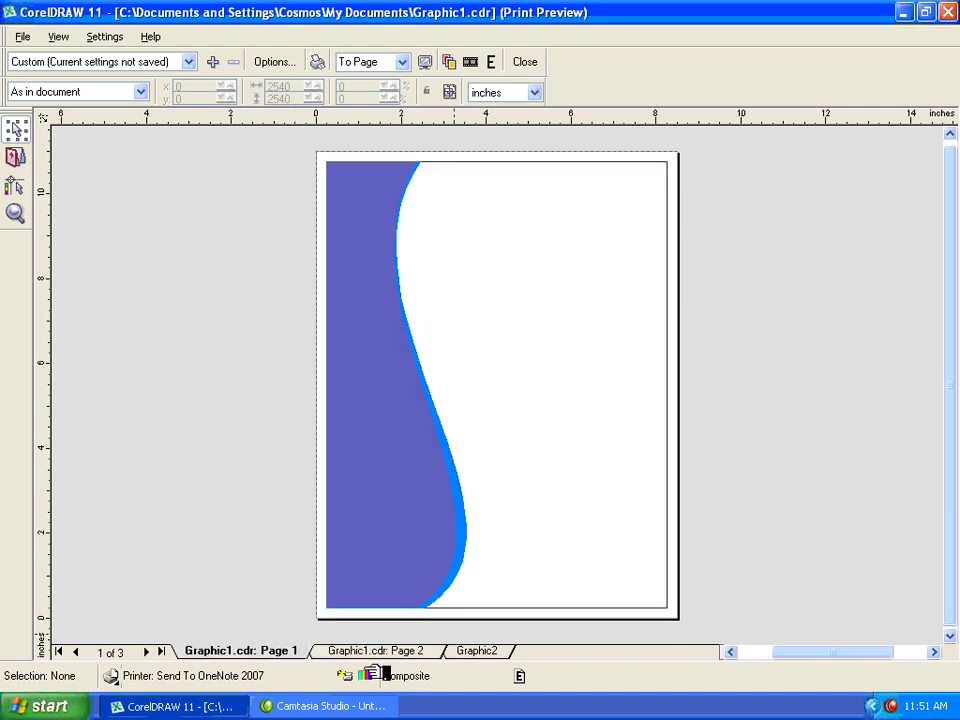
pyautogui.click(390, 650)
pyautogui.click(484, 650)
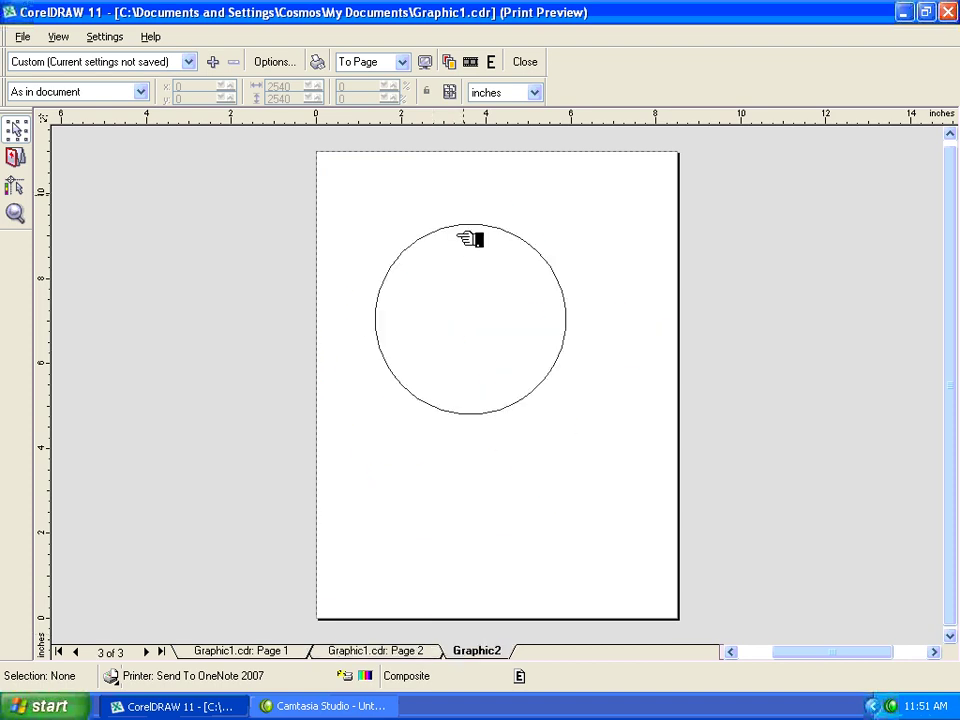
pyautogui.click(530, 64)
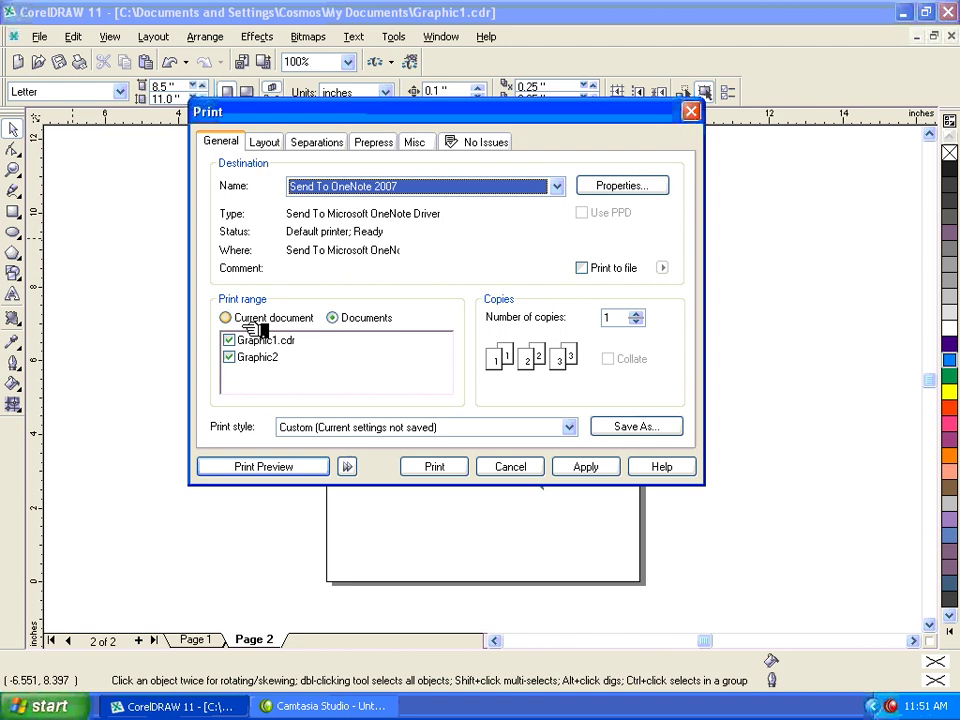
pyautogui.click(248, 320)
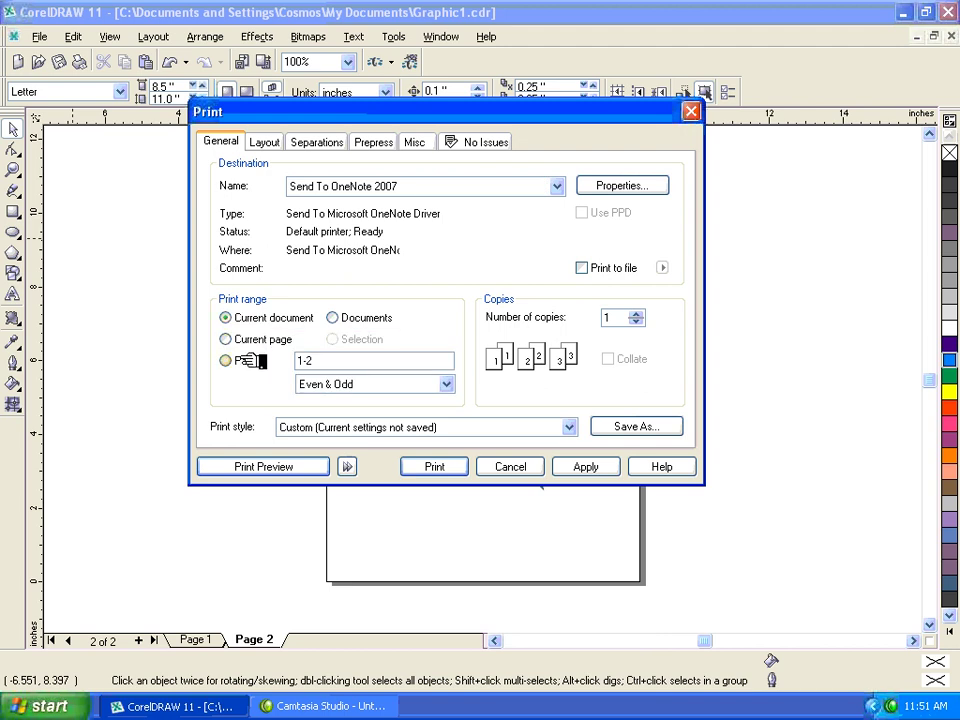
pyautogui.click(250, 362)
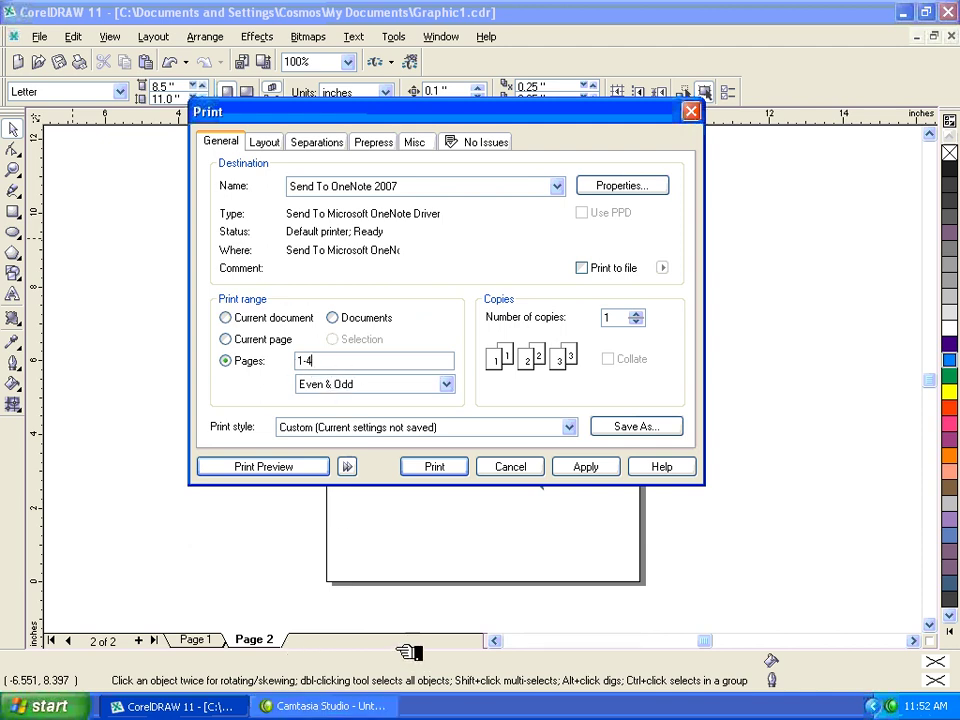
pyautogui.click(510, 467)
# Step: Add three blank pages at the end of Graphic1.cdr and go to Page 3
pyautogui.click(140, 640)
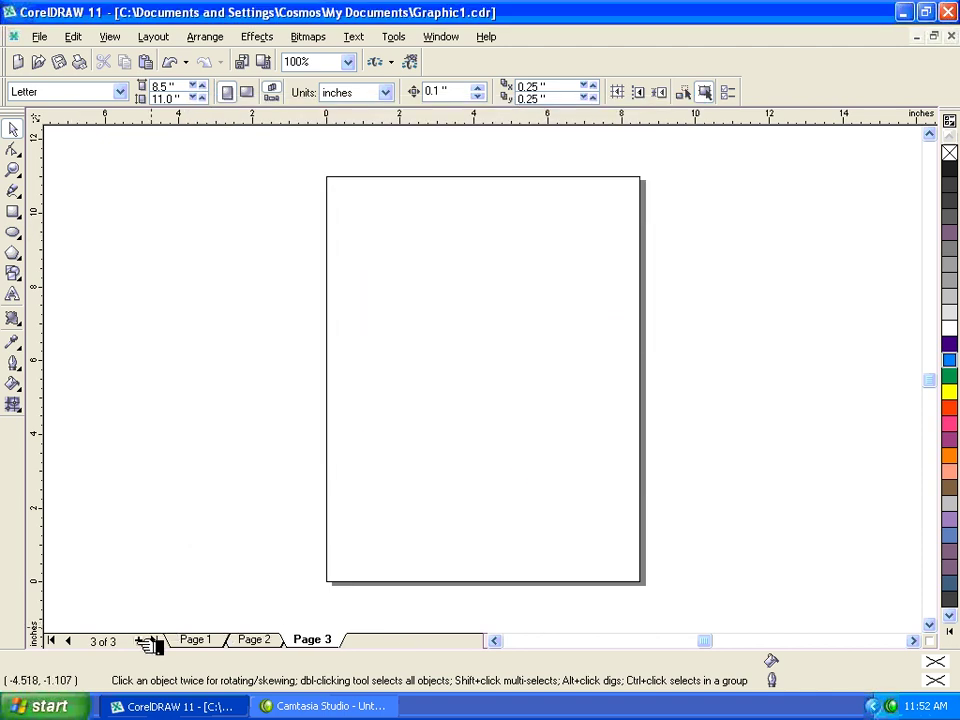
pyautogui.click(140, 640)
pyautogui.click(148, 642)
pyautogui.moveTo(435, 639)
pyautogui.mouseDown()
pyautogui.moveTo(242, 640)
pyautogui.moveTo(433, 640)
pyautogui.mouseUp()
# Step: Open the print settings and limit the print range to pages 1-3
pyautogui.click(39, 36)
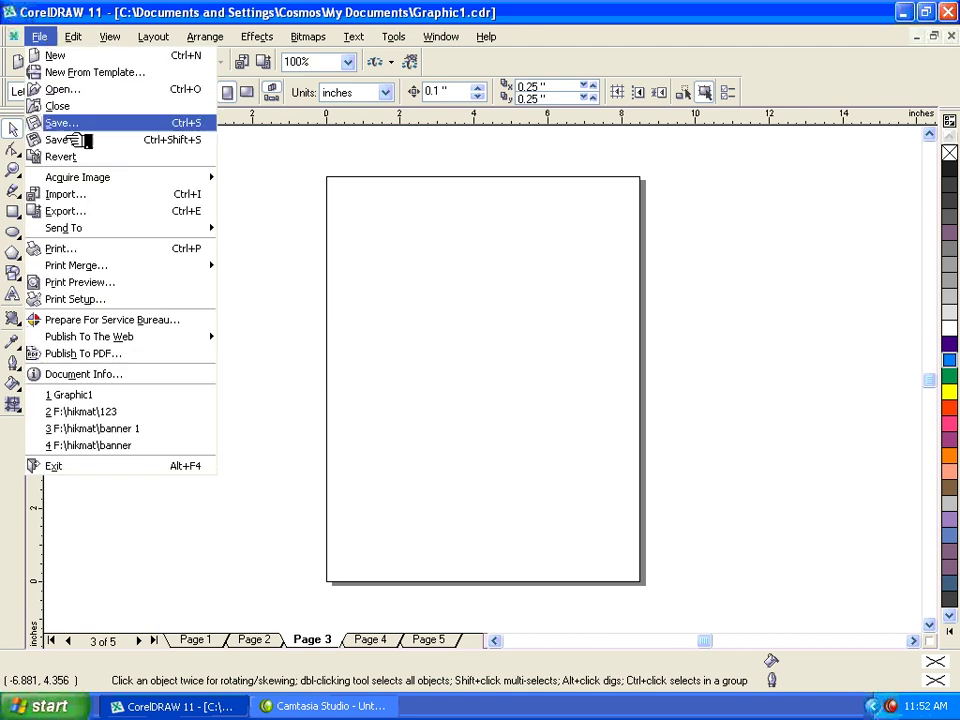
pyautogui.click(108, 252)
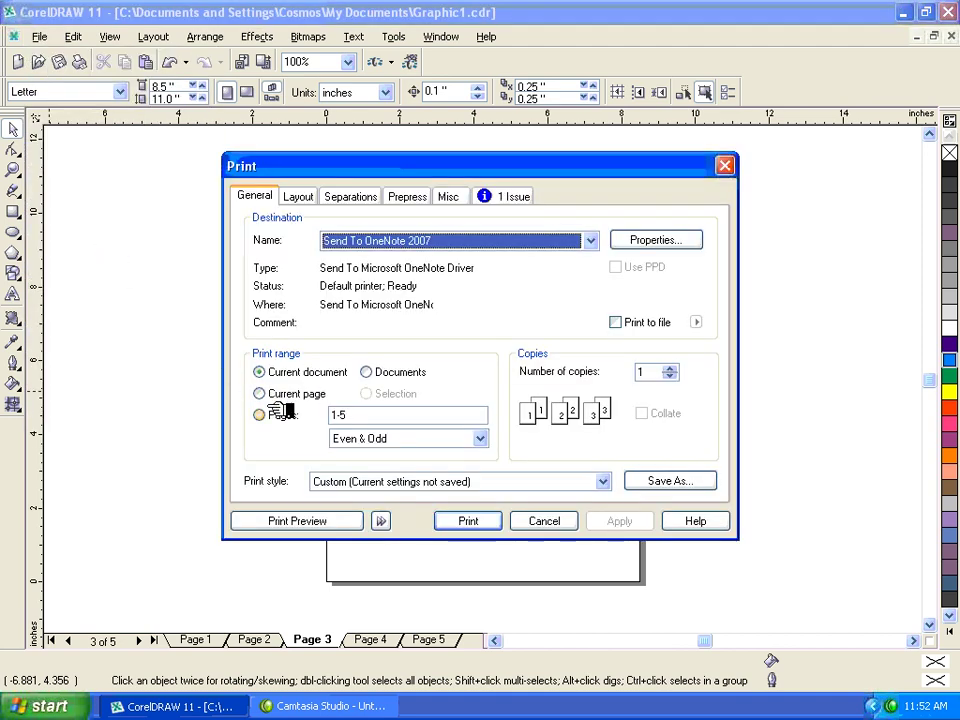
pyautogui.click(272, 416)
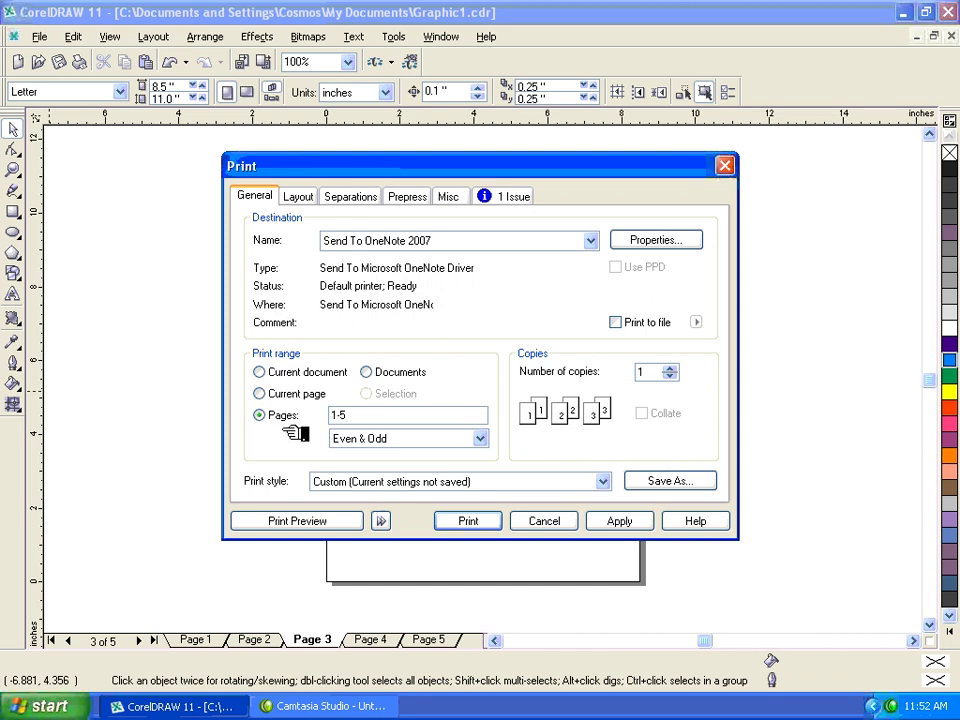
pyautogui.click(376, 420)
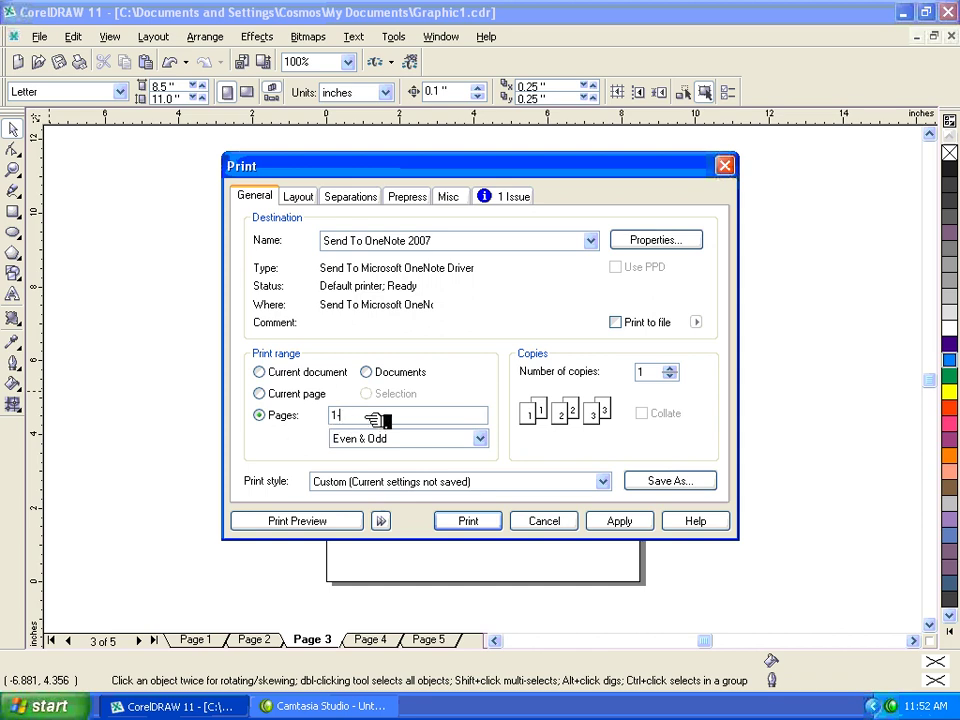
# Step: Preview the print output of Pages 1, 2 and 3, and return to the print settings
pyautogui.click(341, 526)
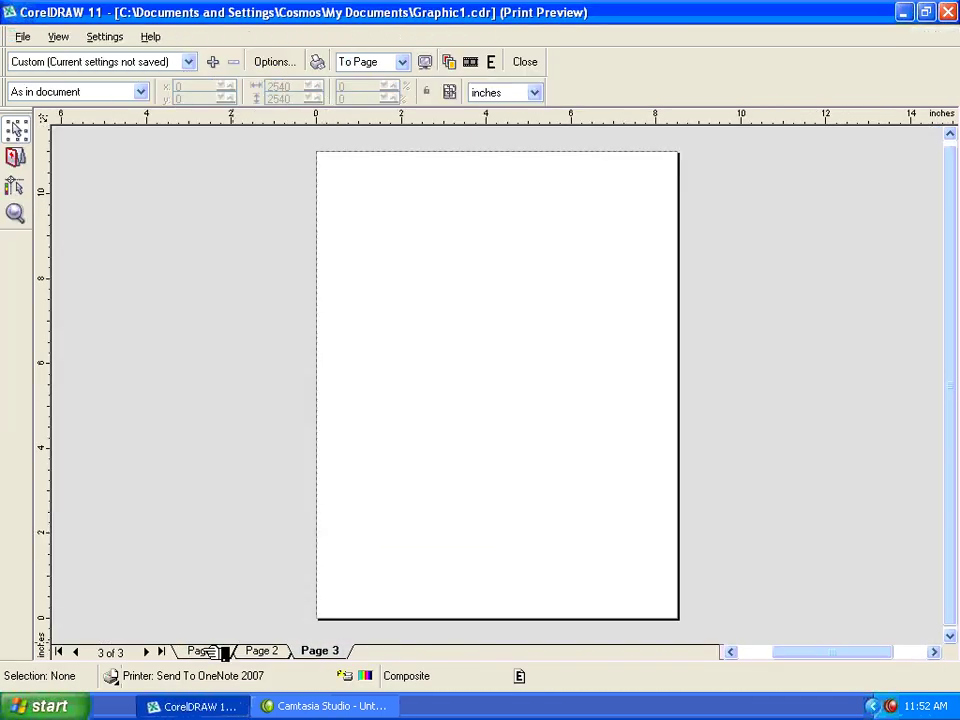
pyautogui.click(214, 650)
pyautogui.click(268, 650)
pyautogui.click(320, 651)
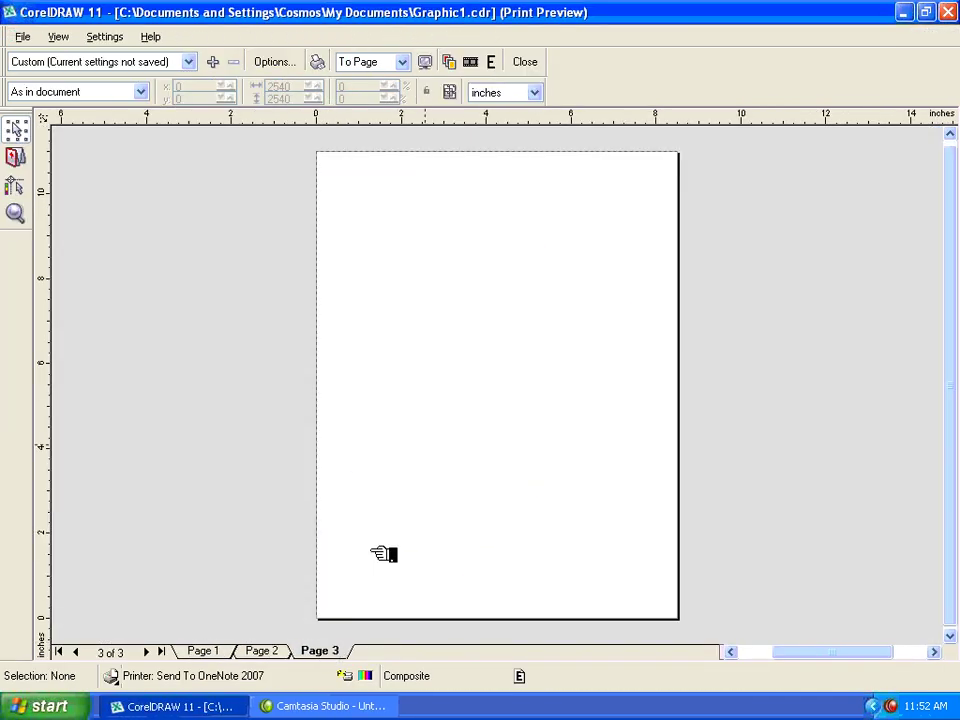
pyautogui.click(525, 62)
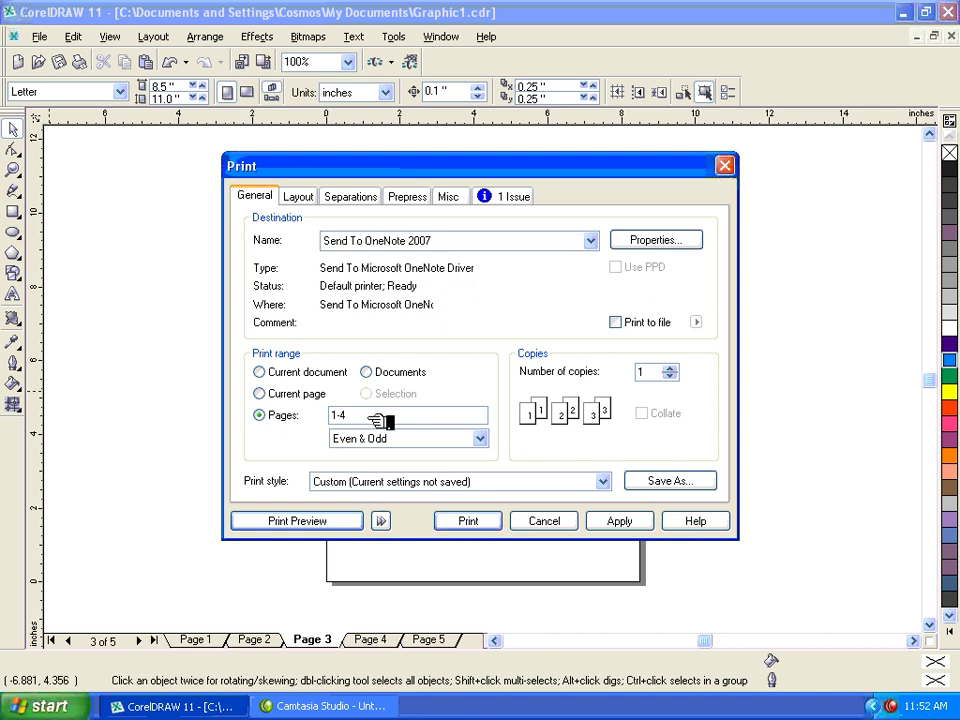
# Step: Check the print preview with the page range 1-4, viewing Pages 4, 3 and 1, and close the preview
pyautogui.click(309, 524)
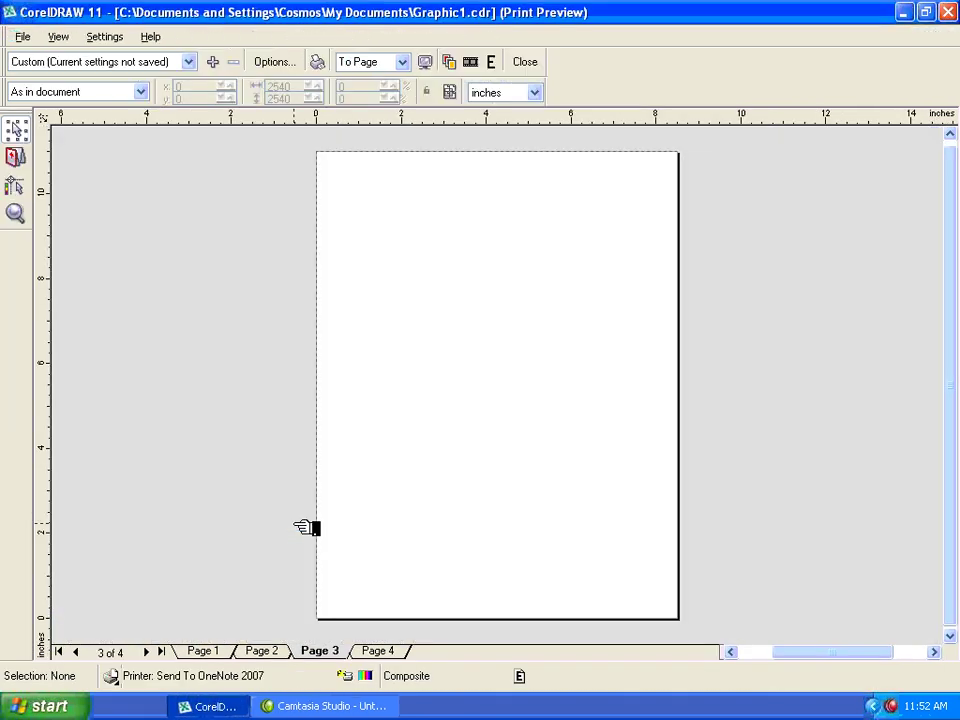
pyautogui.click(368, 650)
pyautogui.click(338, 652)
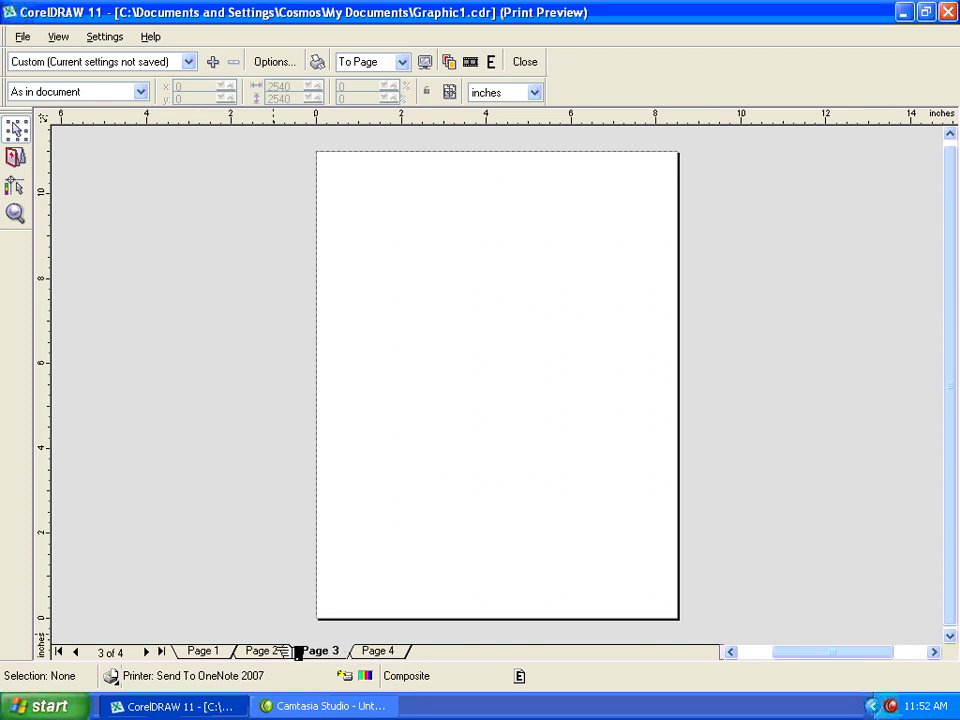
pyautogui.click(203, 651)
pyautogui.click(525, 63)
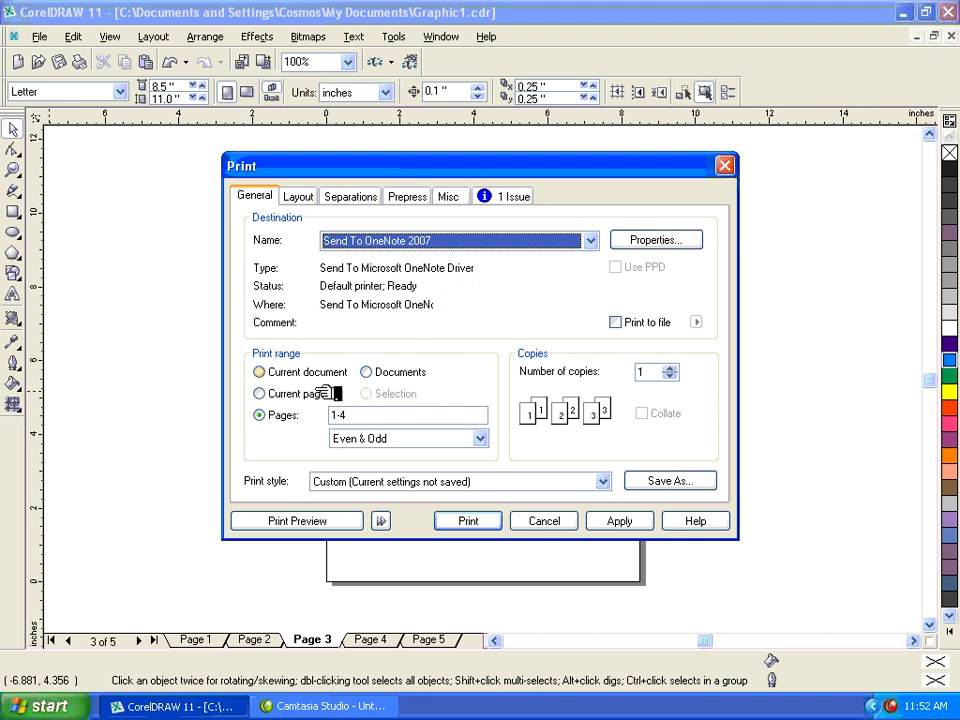
# Step: Try the Current document and Current page print ranges, and set the range to Pages with only page 3
pyautogui.click(281, 373)
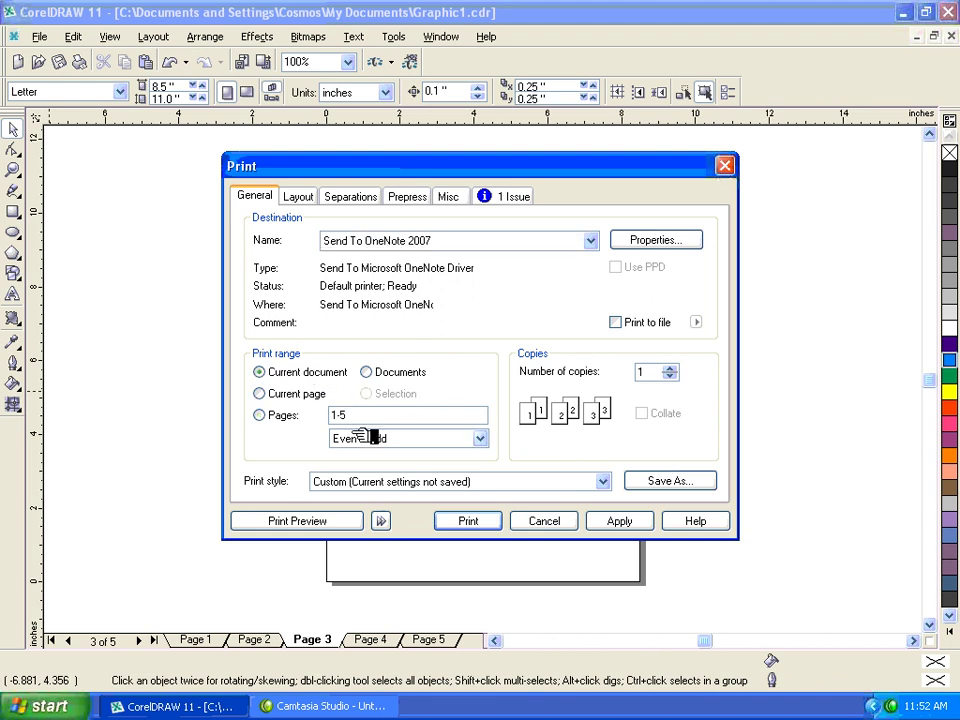
pyautogui.click(310, 393)
pyautogui.moveTo(356, 422); pyautogui.dragTo(330, 420)
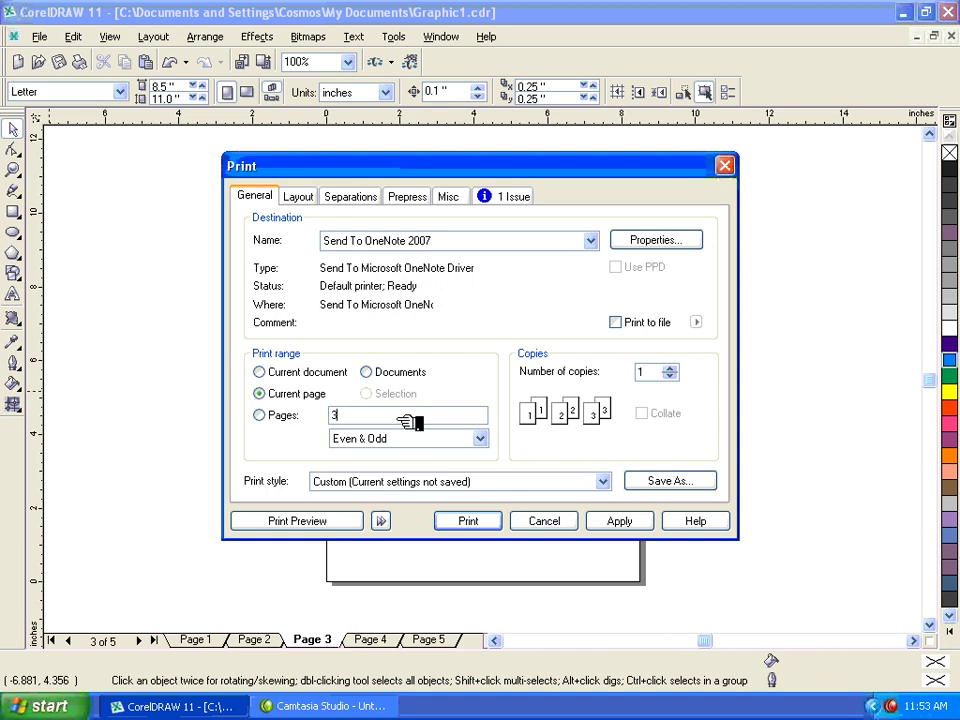
pyautogui.click(410, 422)
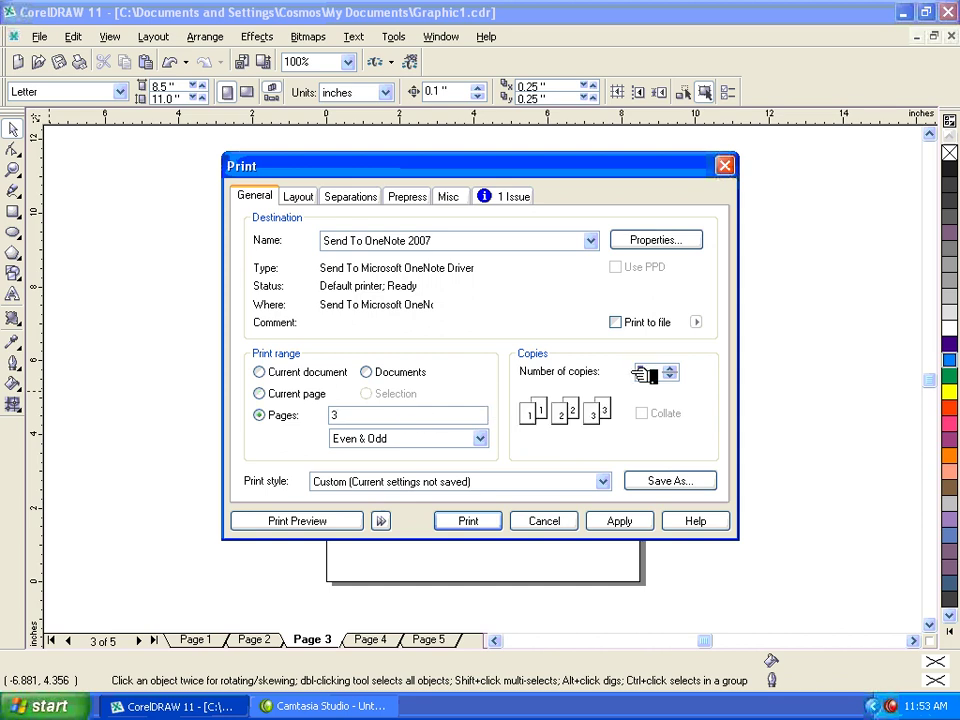